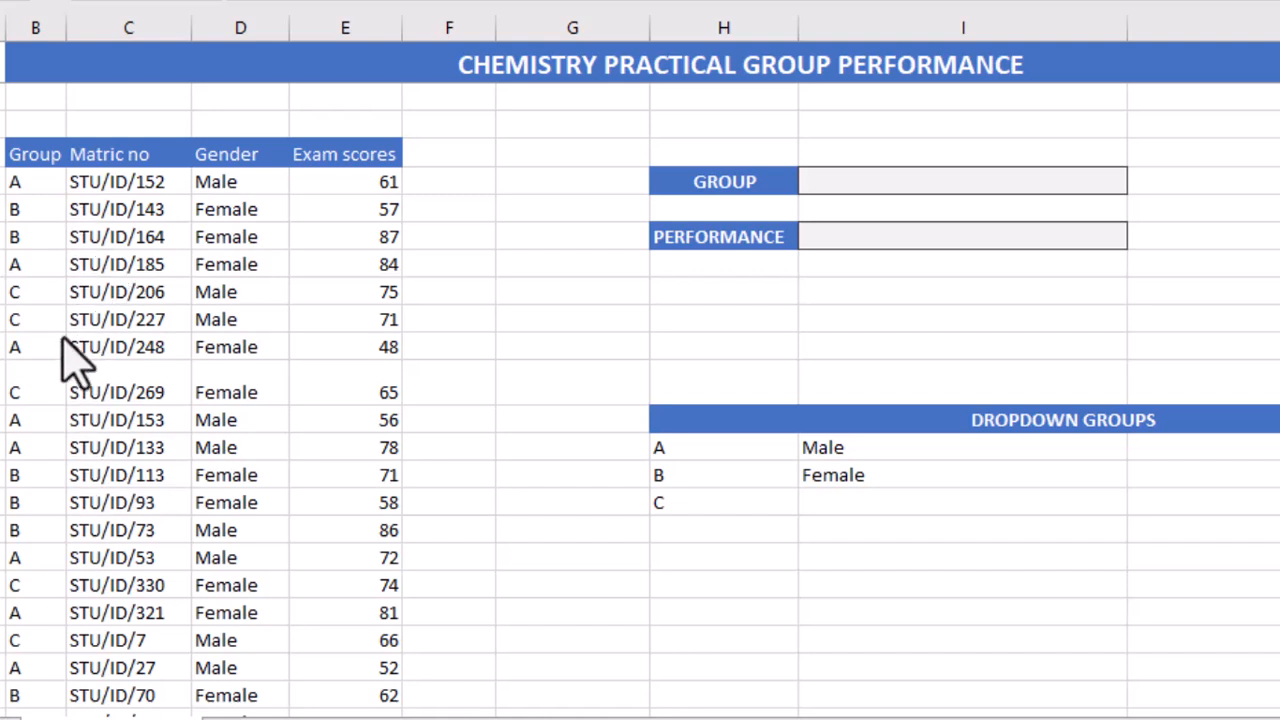
# Examine the student records table down to its last row and the group and gender entries under DROPDOWN GROUPS
pyautogui.scroll(-3, 1075, 588)
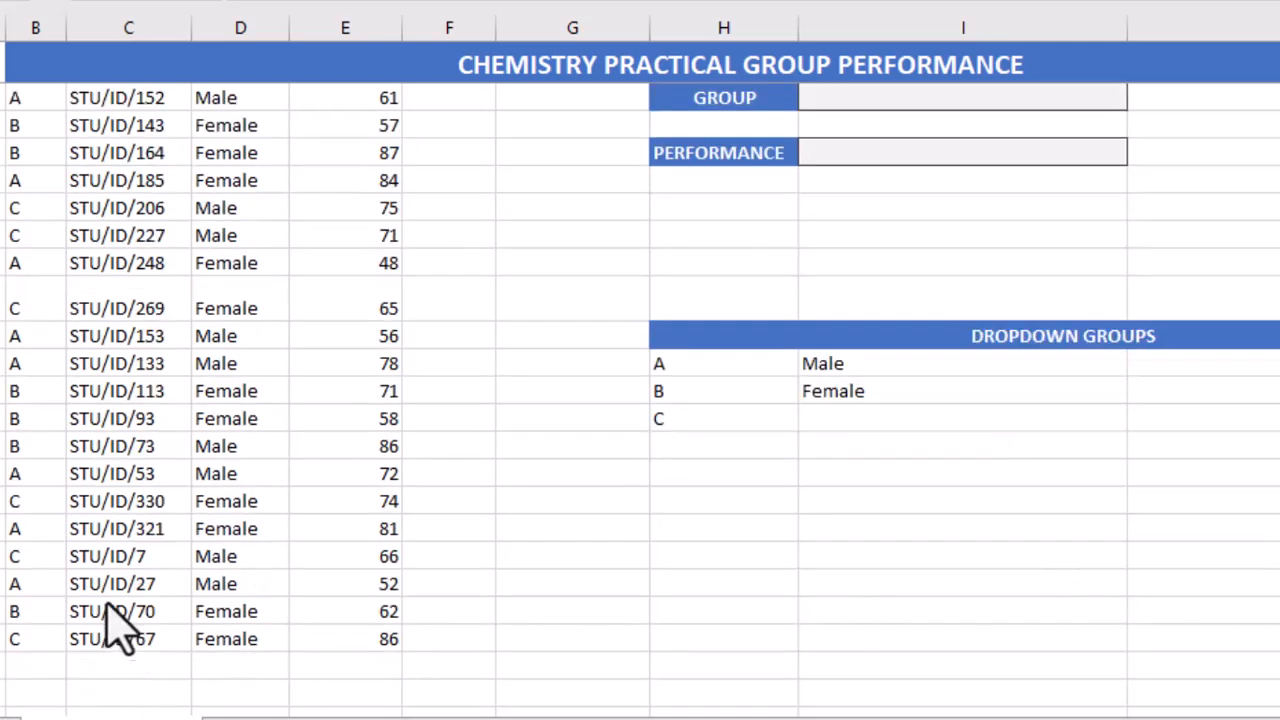
pyautogui.scroll(-2, 105, 597)
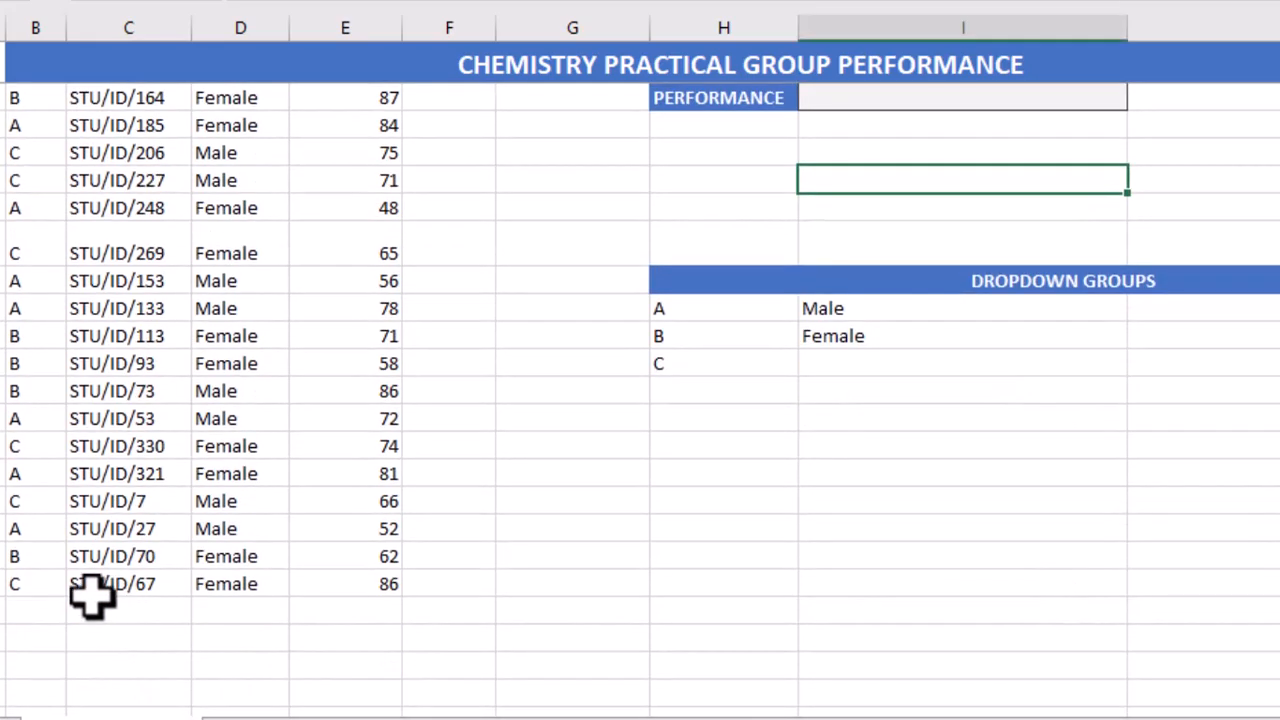
pyautogui.click(35, 612)
pyautogui.scroll(-1, 171, 629)
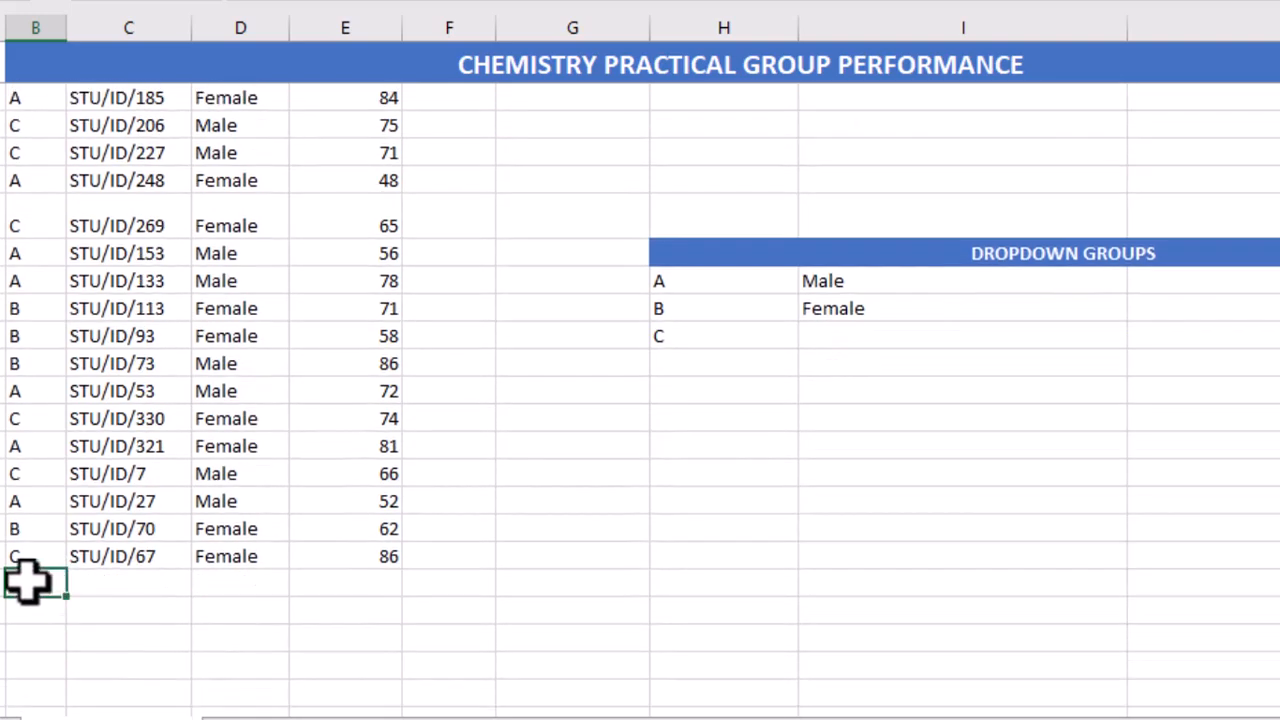
pyautogui.click(129, 588)
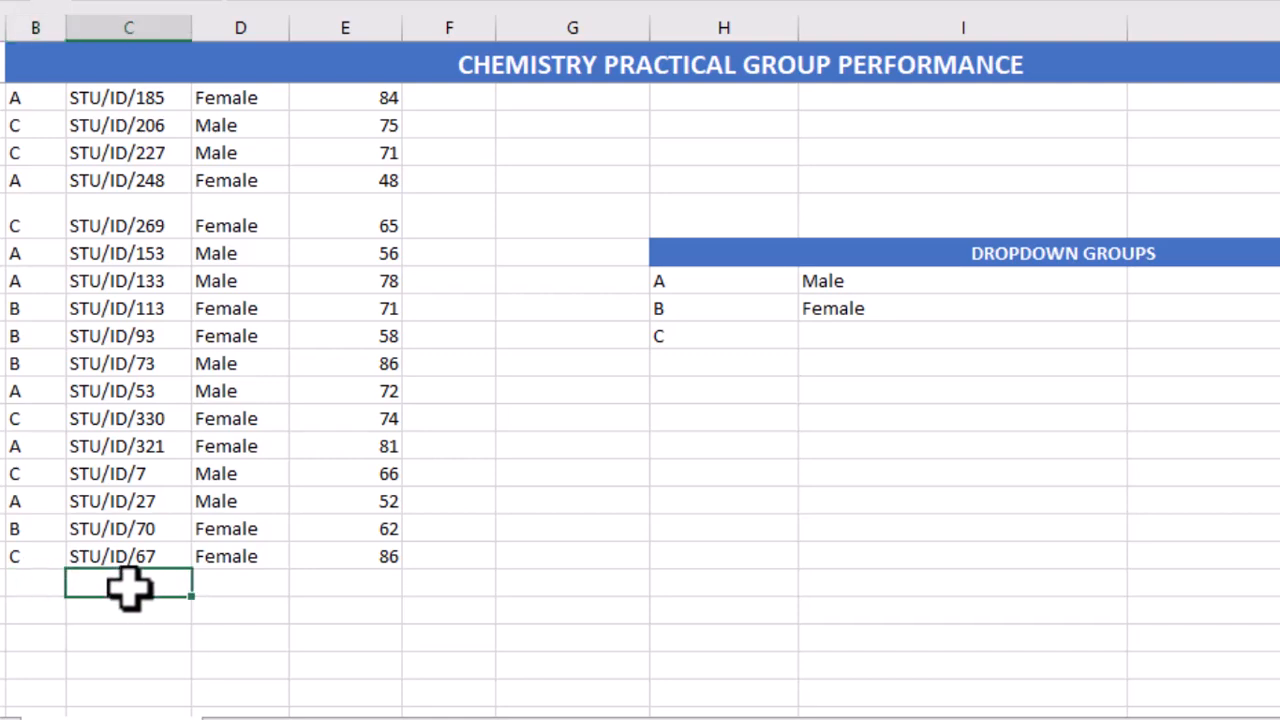
pyautogui.click(26, 586)
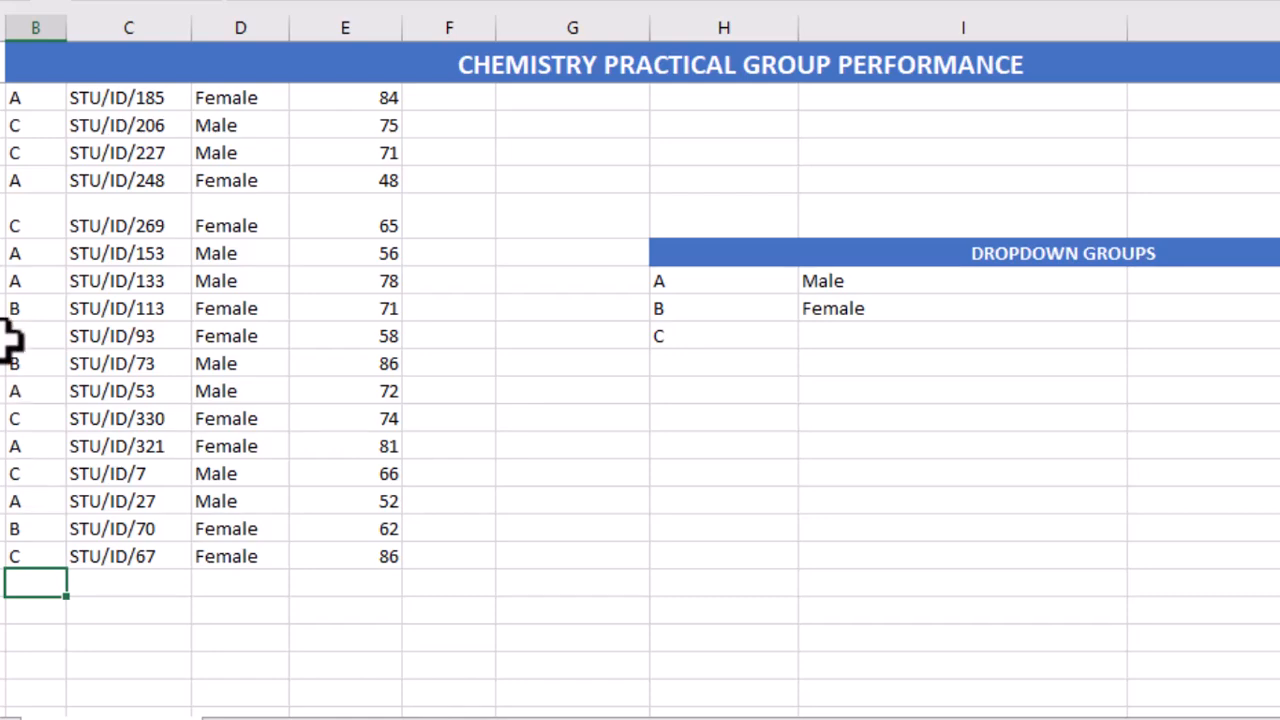
pyautogui.scroll(1, 8, 335)
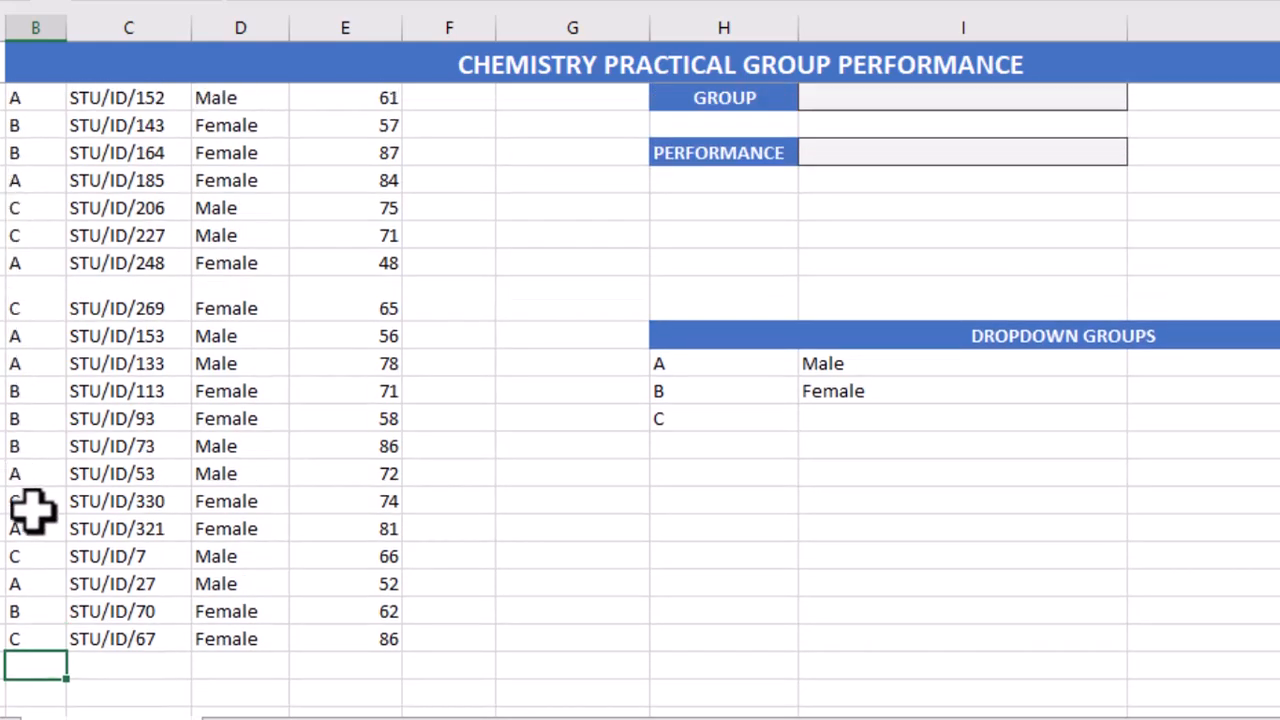
pyautogui.scroll(-1, 29, 514)
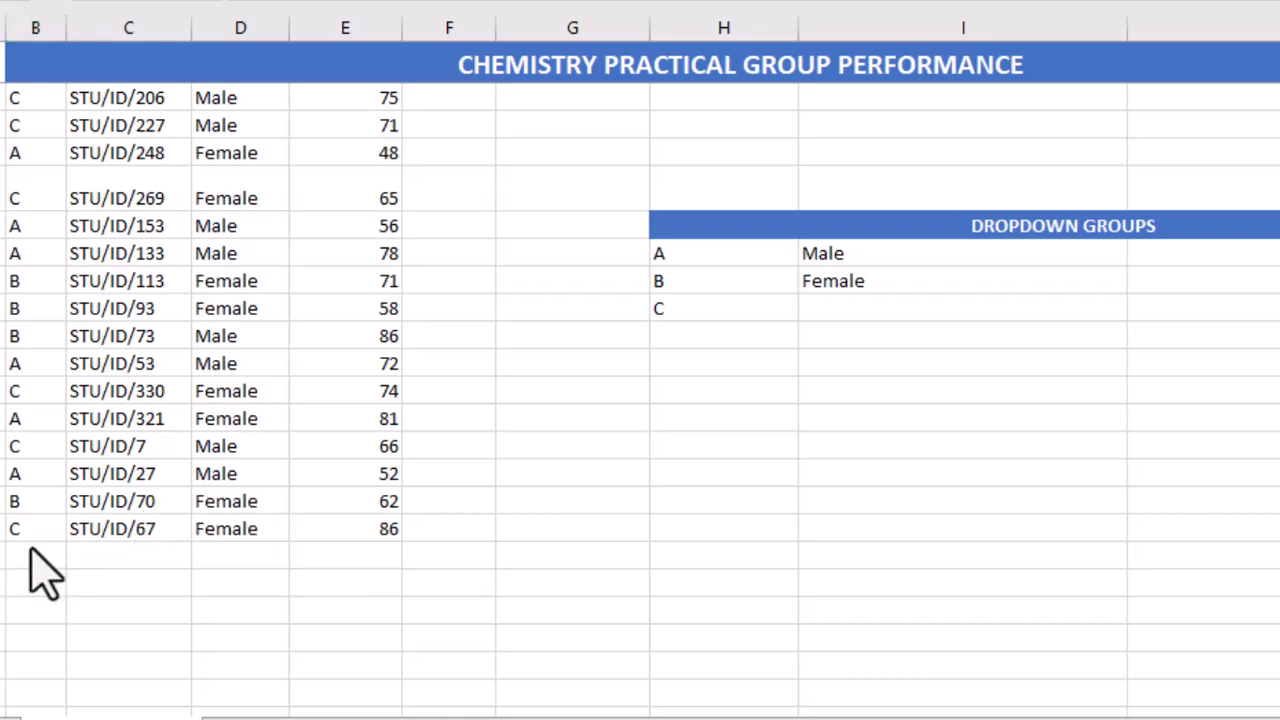
pyautogui.scroll(2, 230, 520)
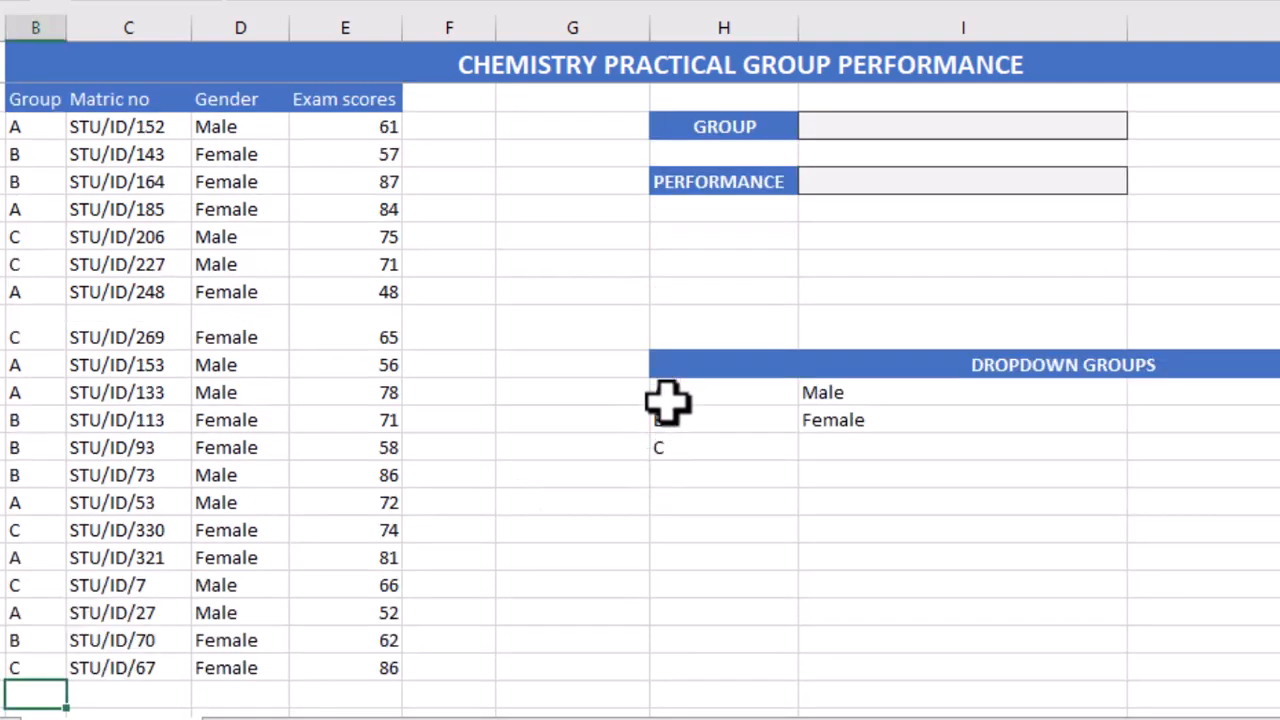
pyautogui.click(724, 400)
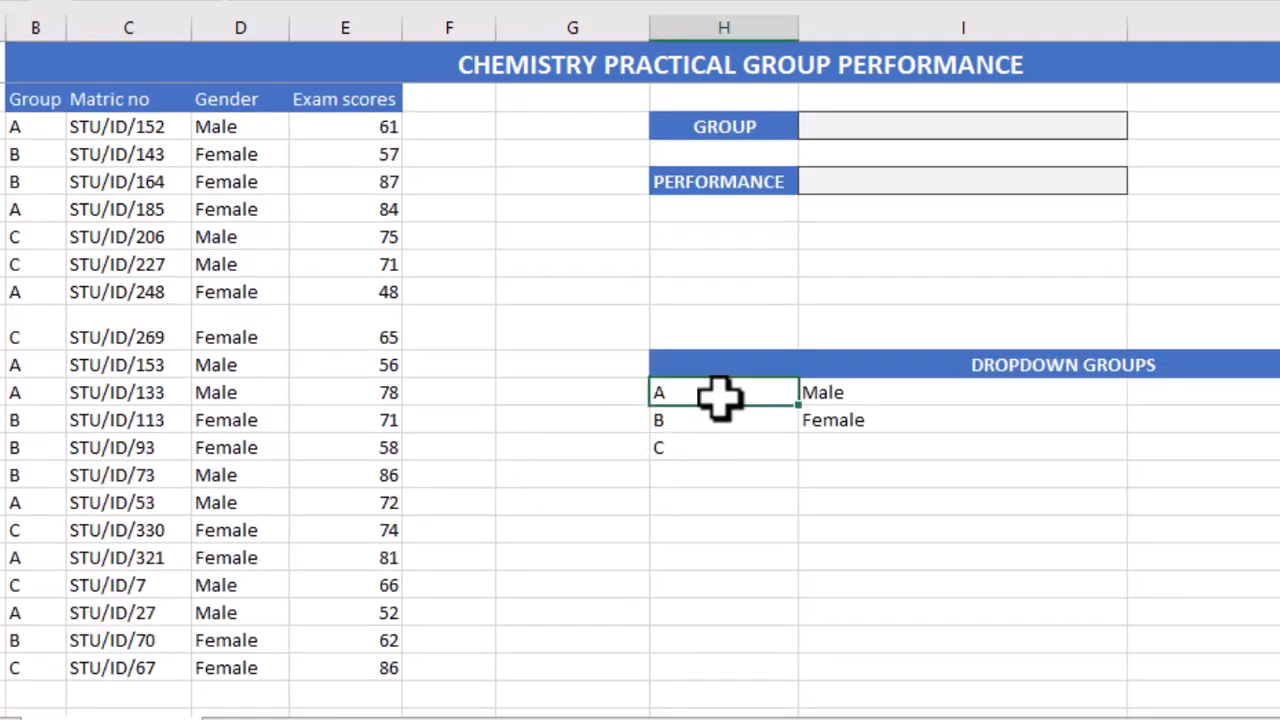
pyautogui.moveTo(721, 400); pyautogui.dragTo(709, 460)
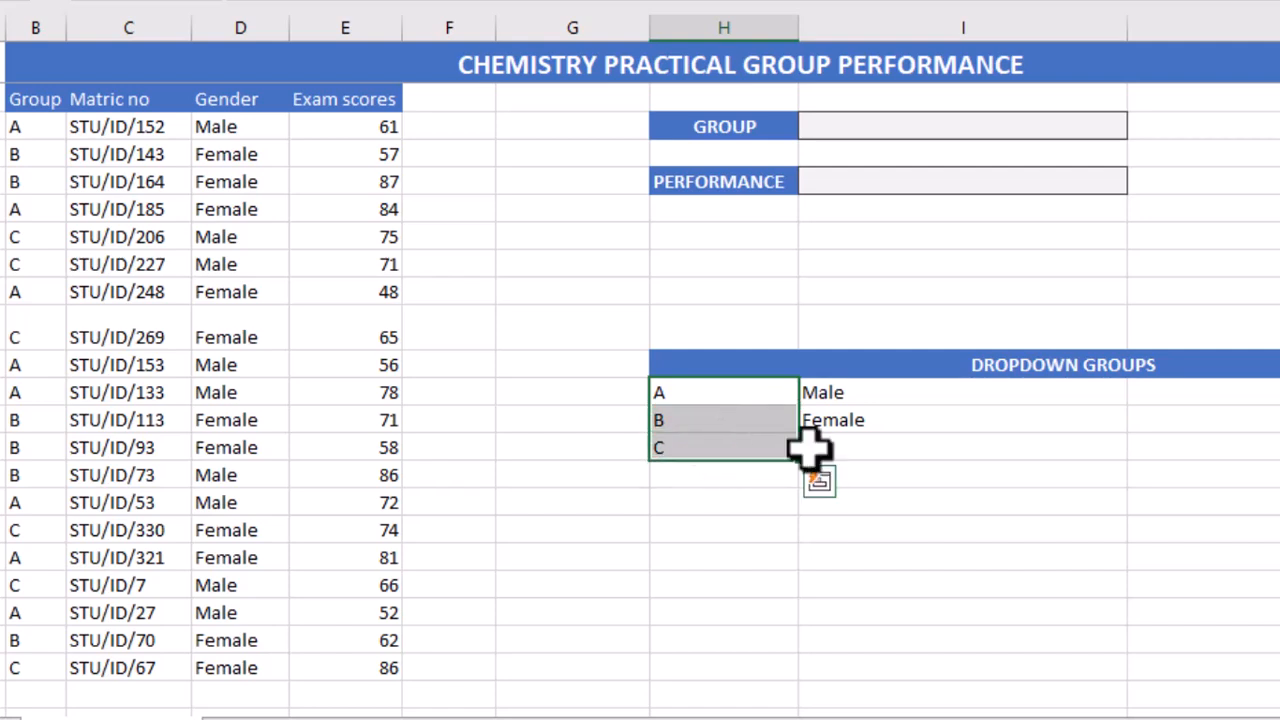
pyautogui.moveTo(857, 395); pyautogui.dragTo(866, 422)
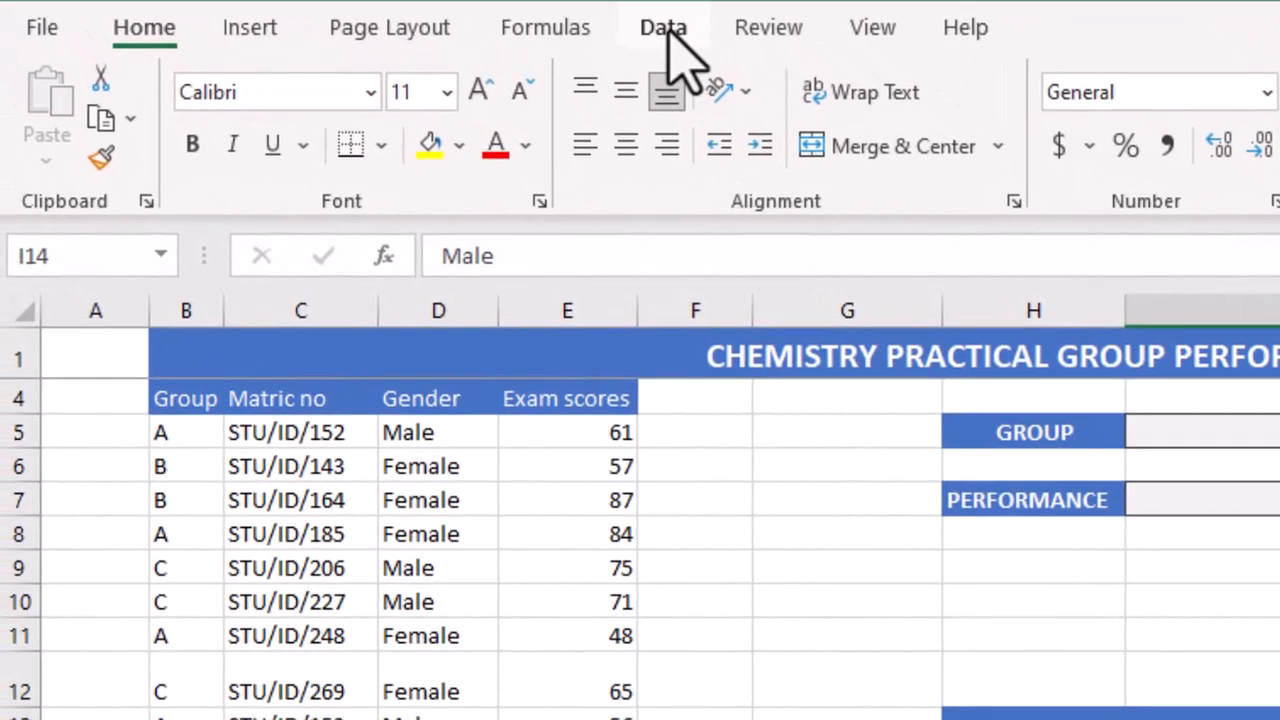
# Examine the criteria types that Data Validation offers for the selected Male and Female cells
pyautogui.click(667, 36)
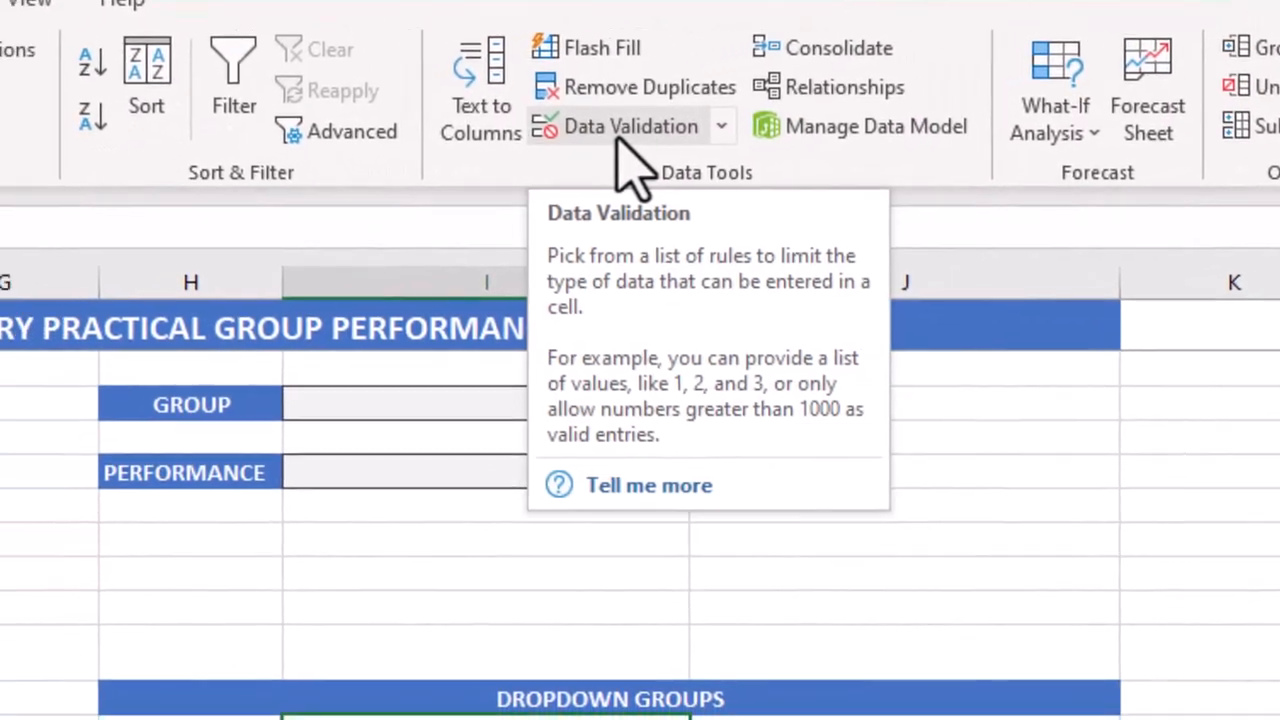
pyautogui.click(520, 155)
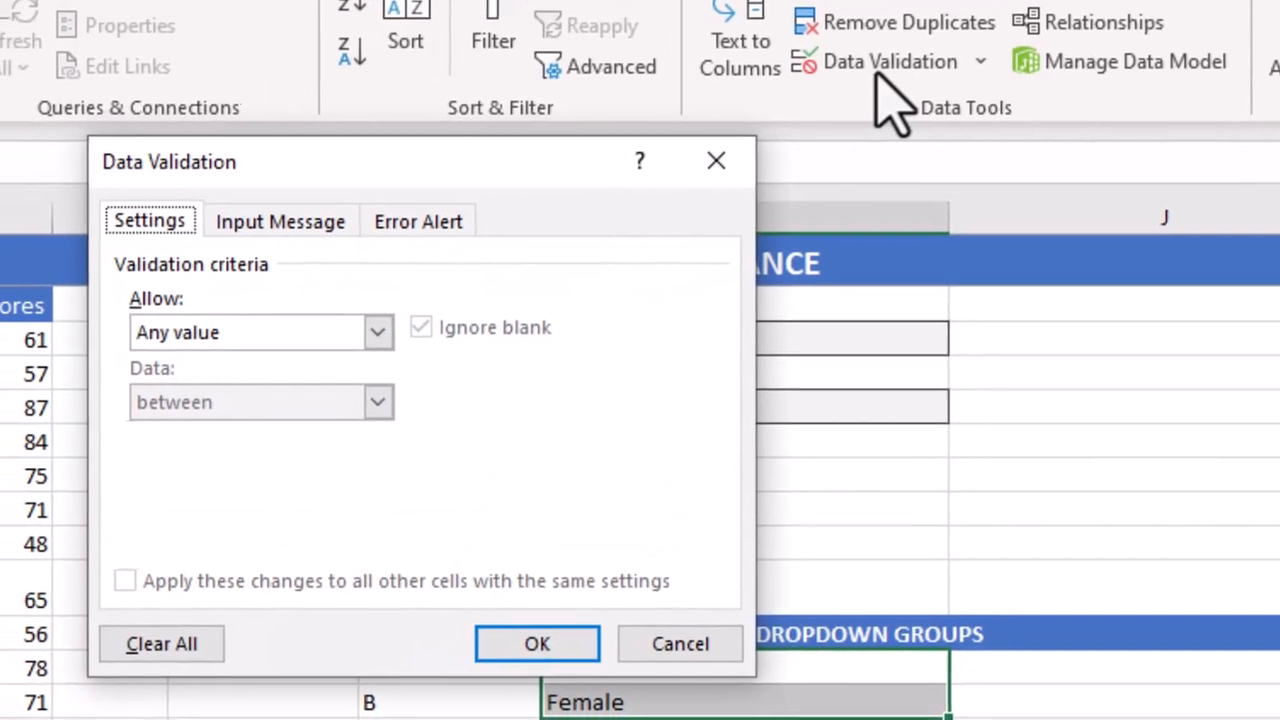
pyautogui.click(368, 340)
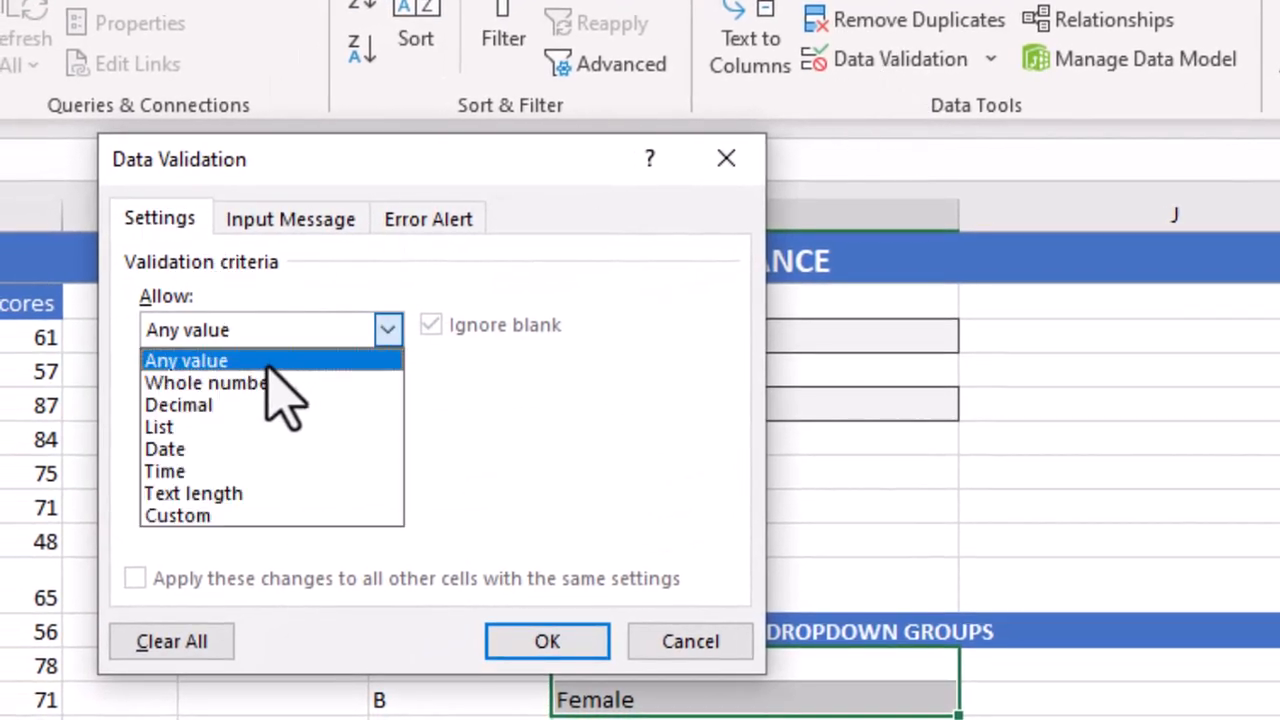
pyautogui.click(716, 172)
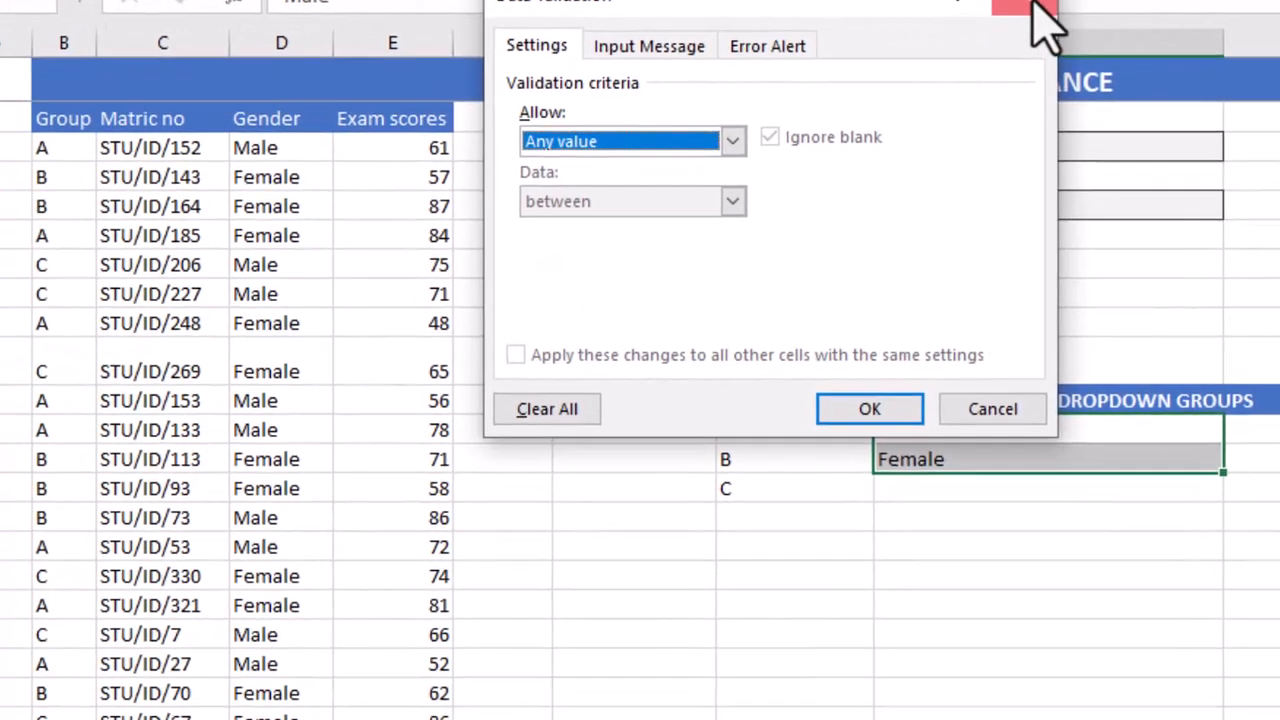
pyautogui.click(726, 158)
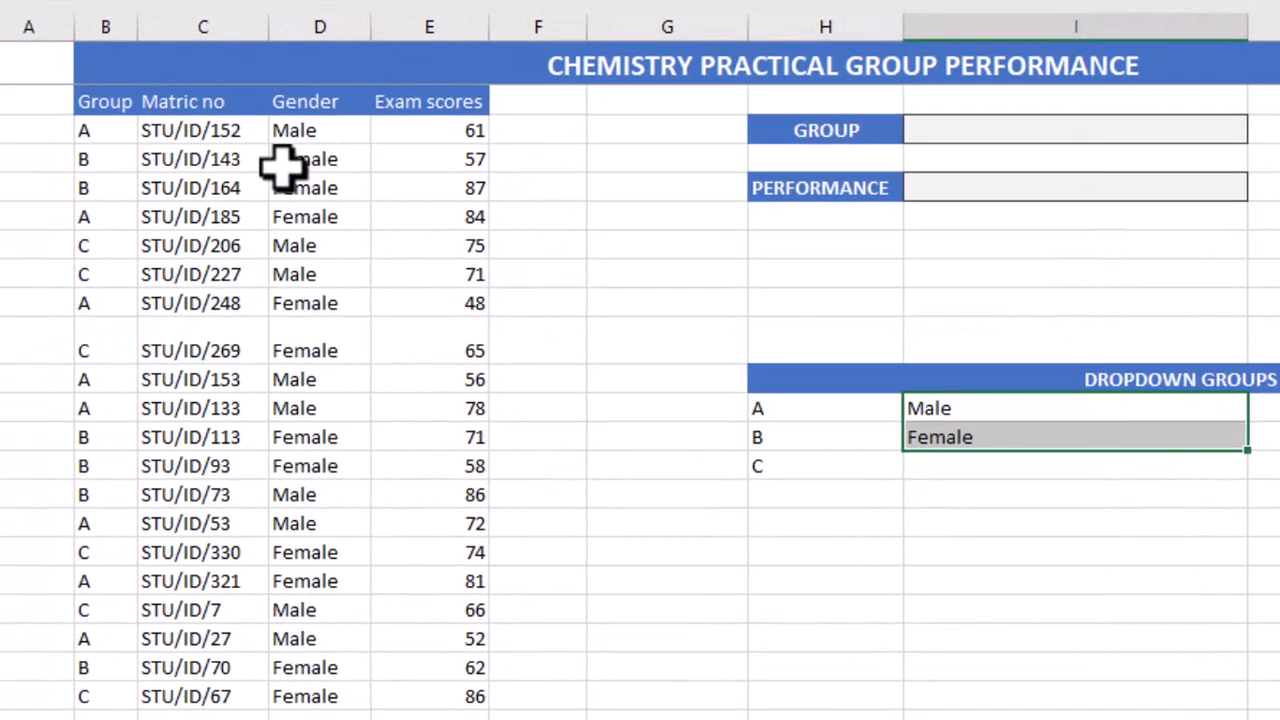
# Restrict the Exam scores cells from E5 down to whole numbers between 0 and 100 with Data Validation
pyautogui.click(445, 135)
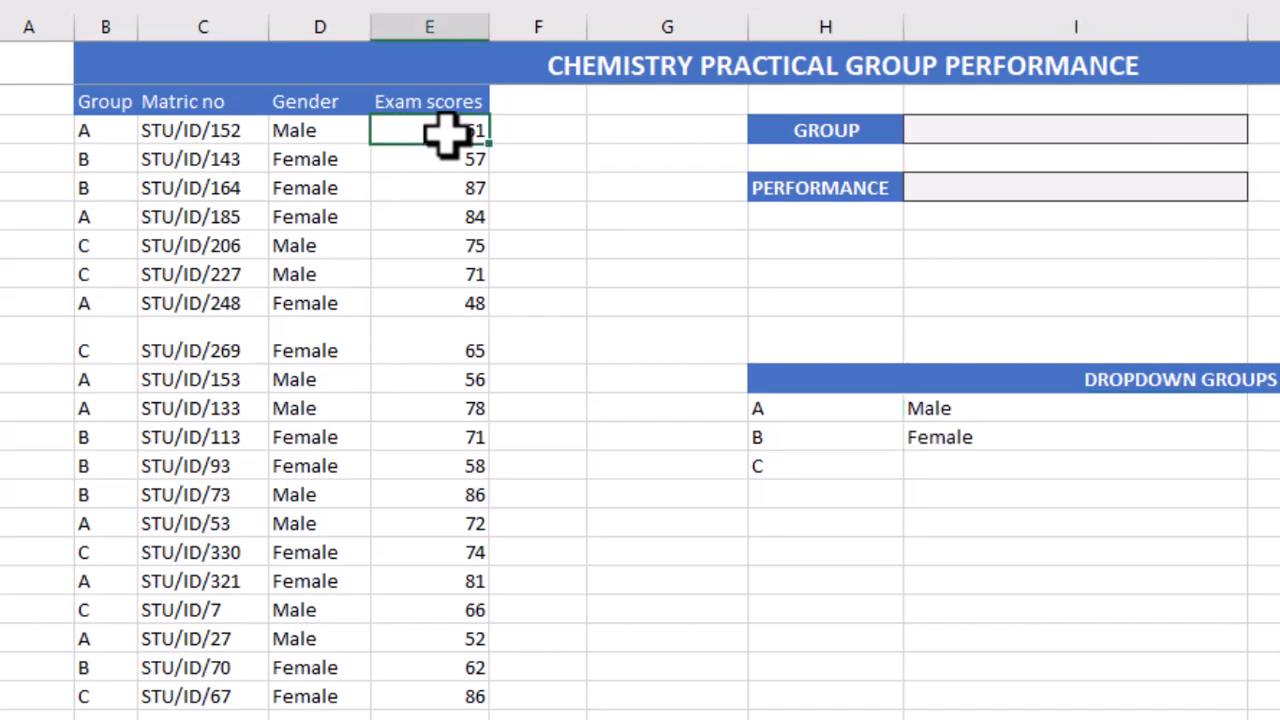
pyautogui.moveTo(447, 135); pyautogui.dragTo(443, 690)
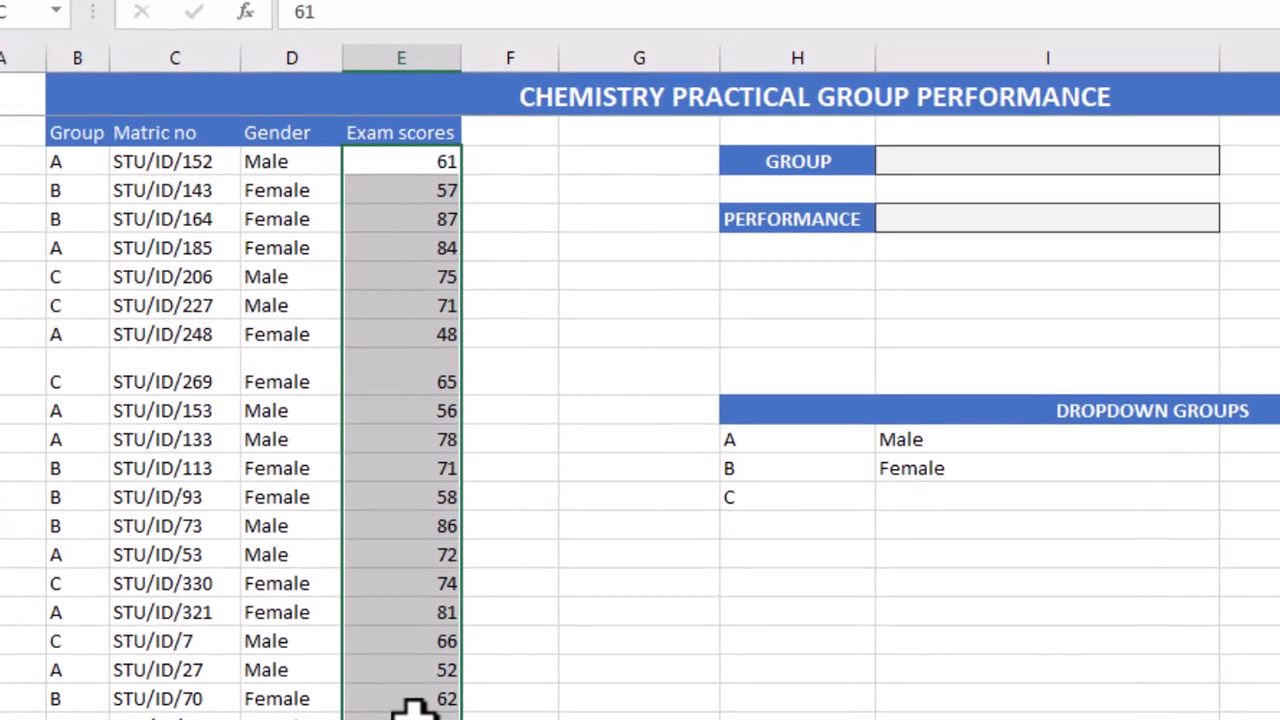
pyautogui.scroll(1, 446, 688)
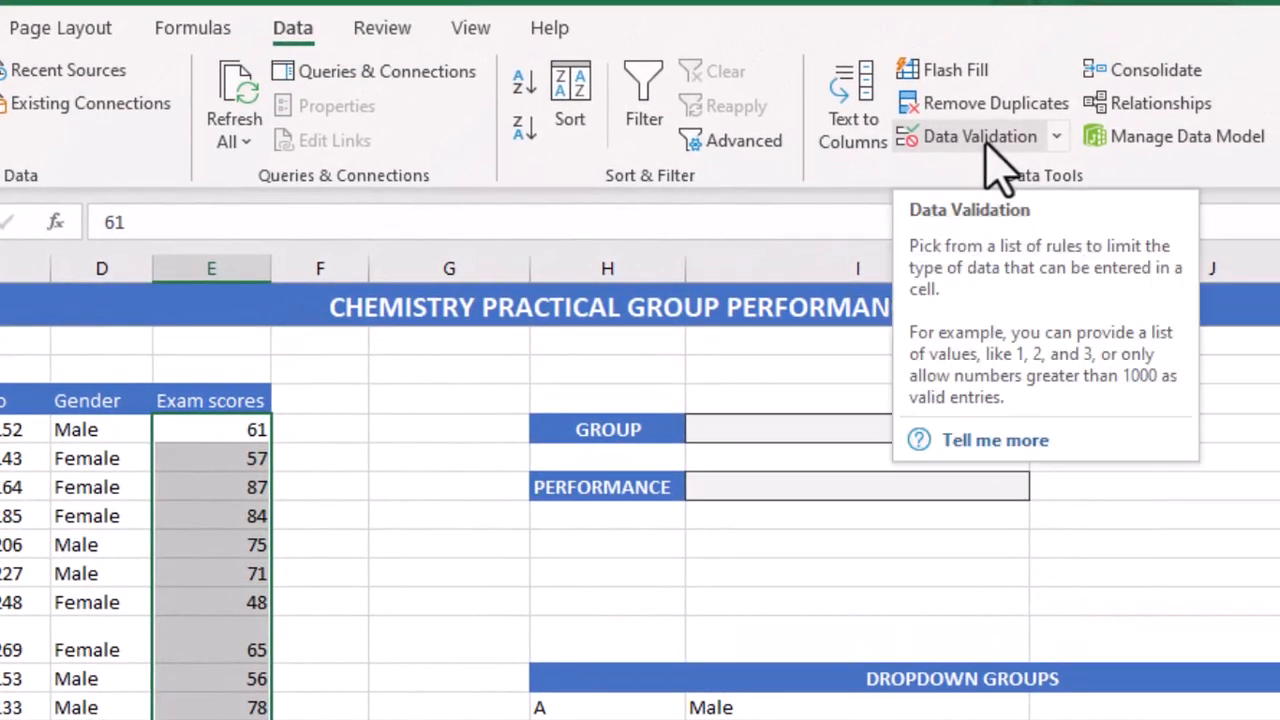
pyautogui.click(985, 140)
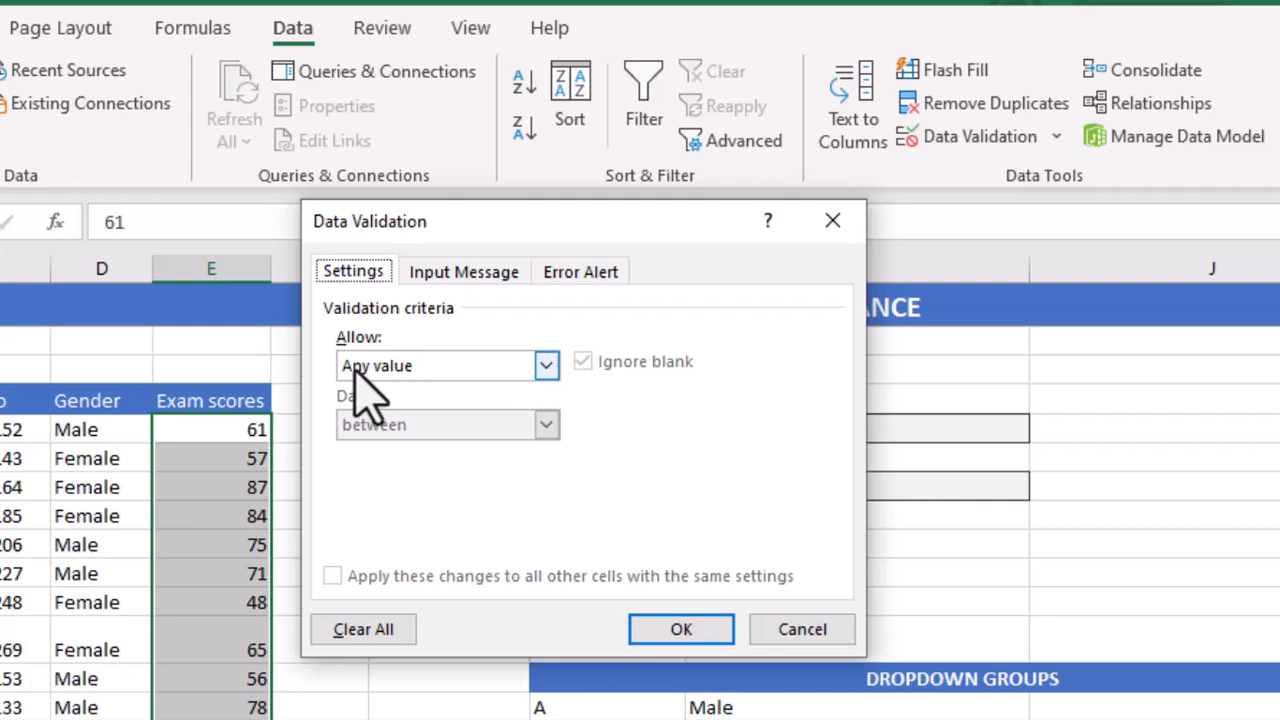
pyautogui.click(546, 366)
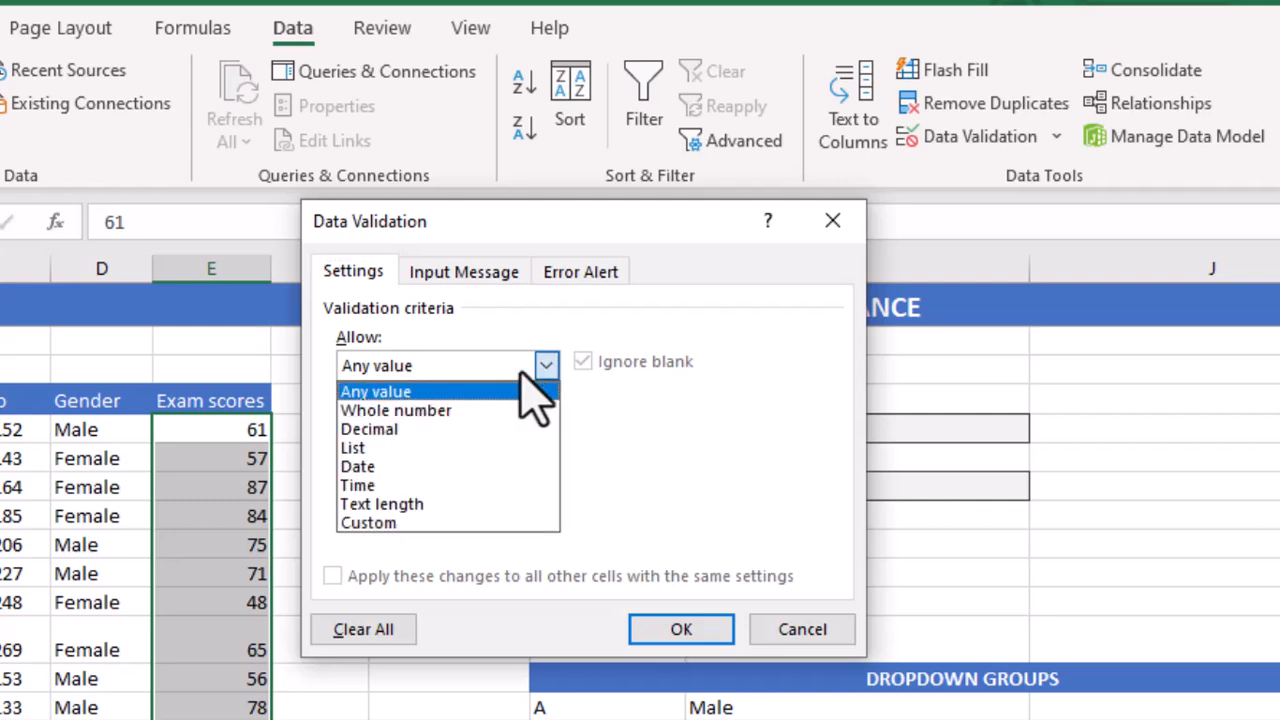
pyautogui.click(430, 411)
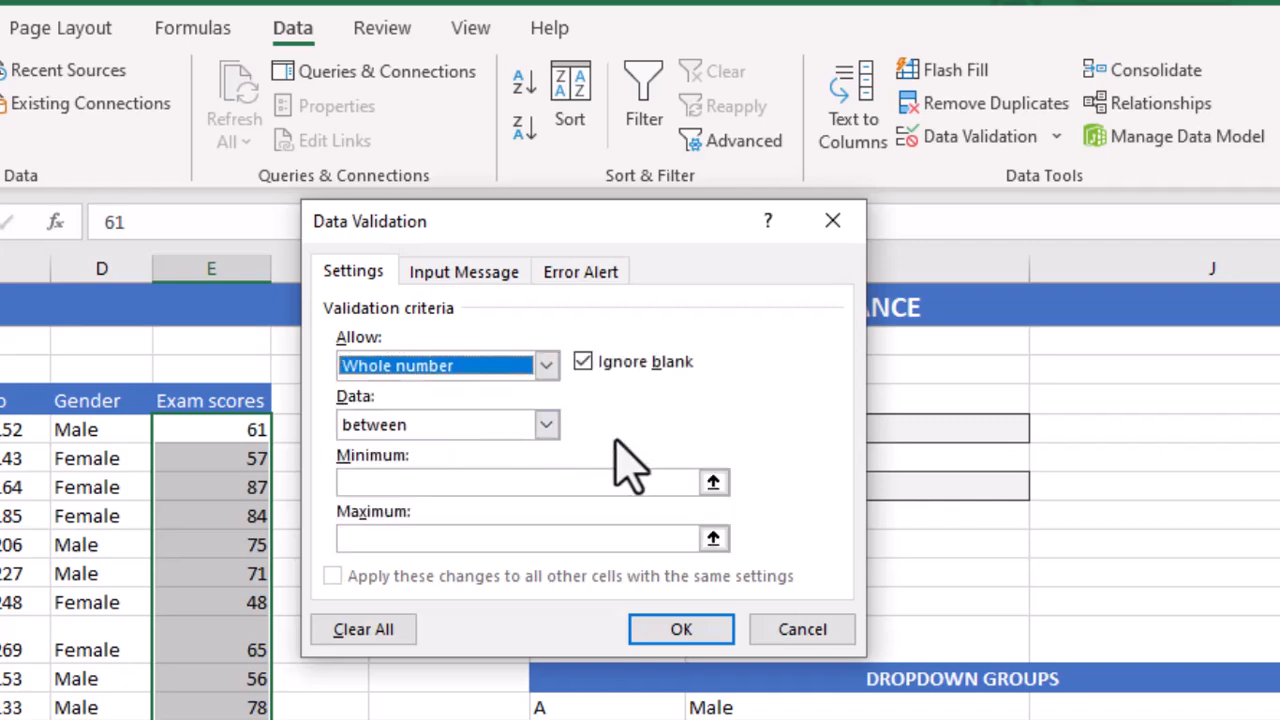
pyautogui.click(436, 483)
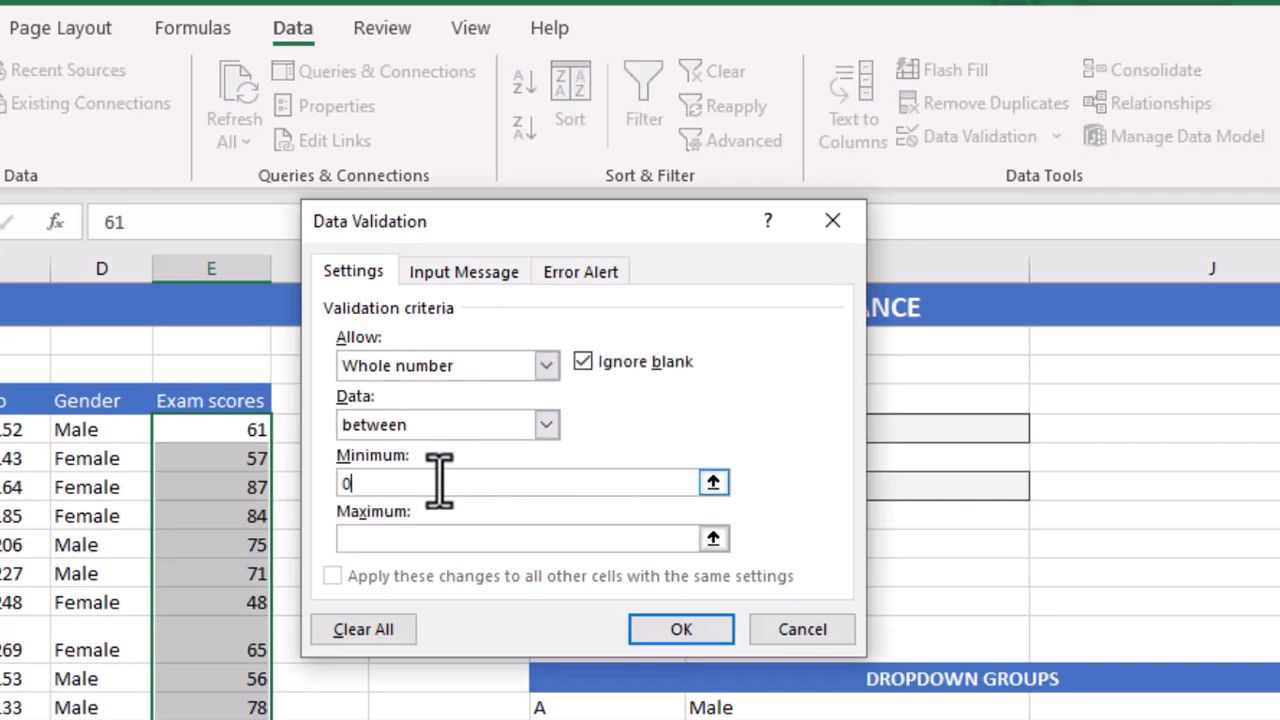
pyautogui.press('Tab')
pyautogui.write('100')
pyautogui.click(681, 629)
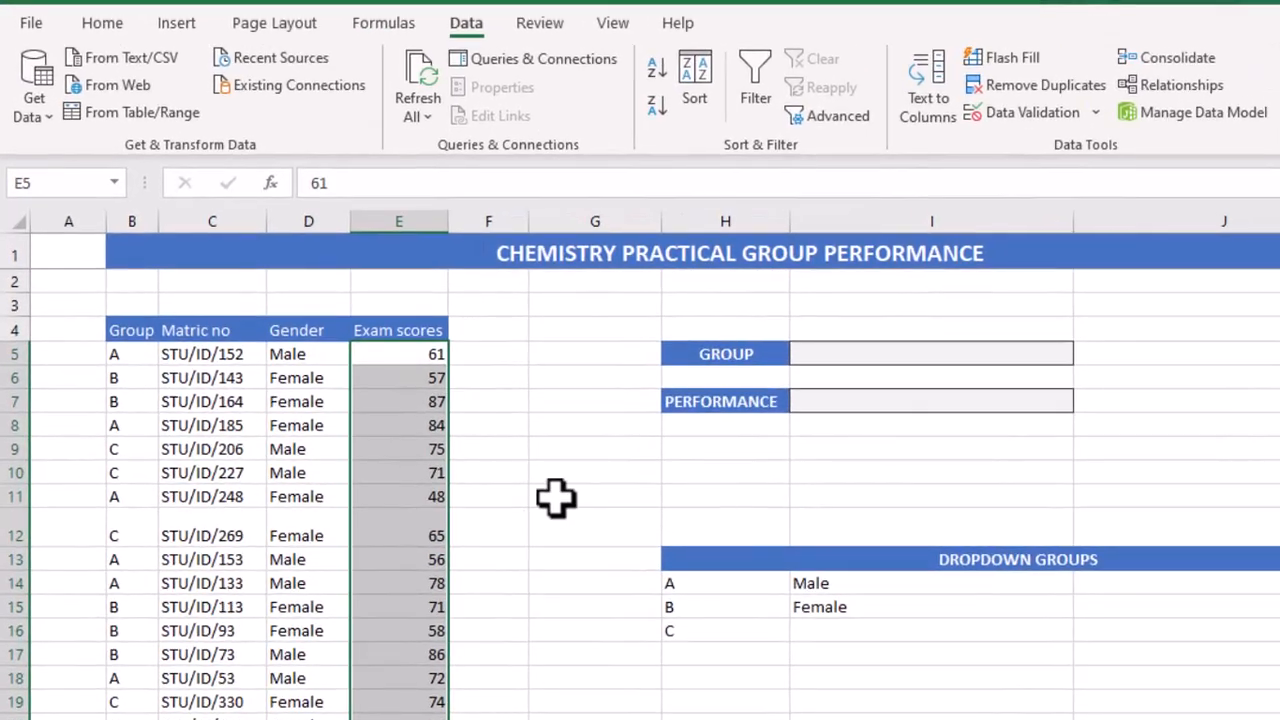
# Try to enter 10001 in cell E25, below the last exam score, to test the validation rule
pyautogui.click(431, 422)
pyautogui.scroll(-2, 433, 420)
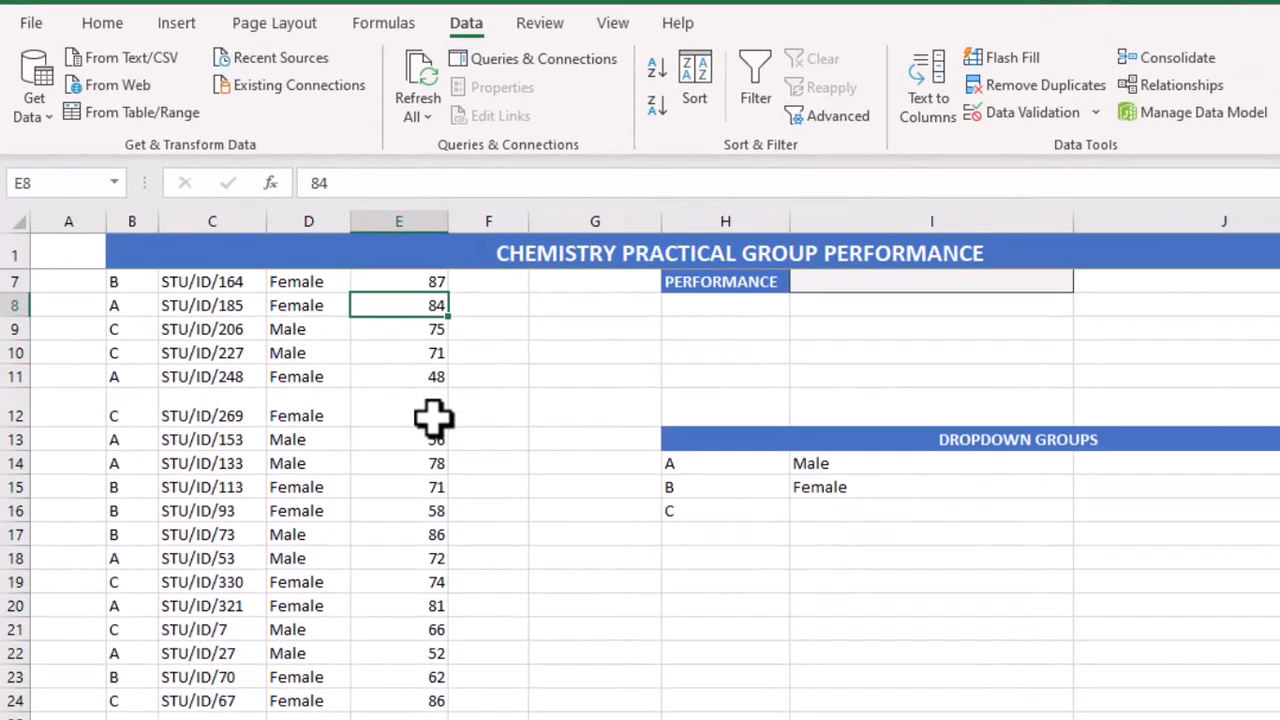
pyautogui.scroll(-2, 433, 420)
pyautogui.click(425, 607)
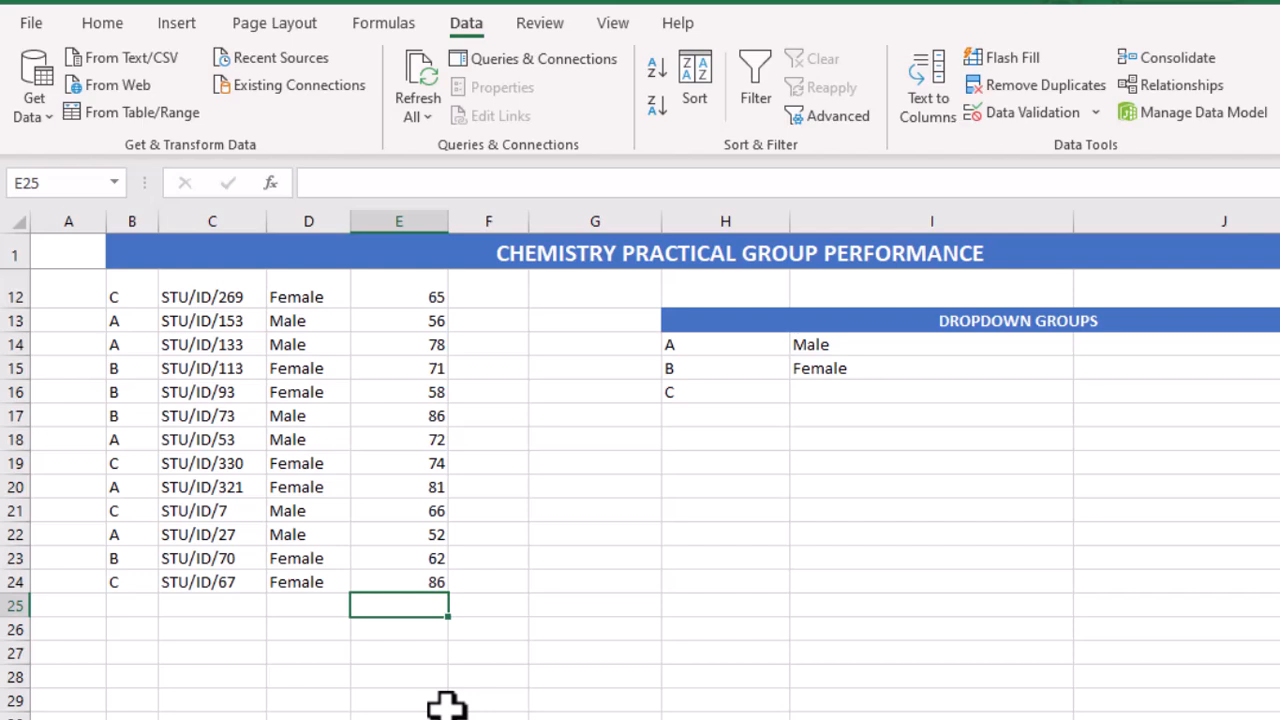
pyautogui.write('10001')
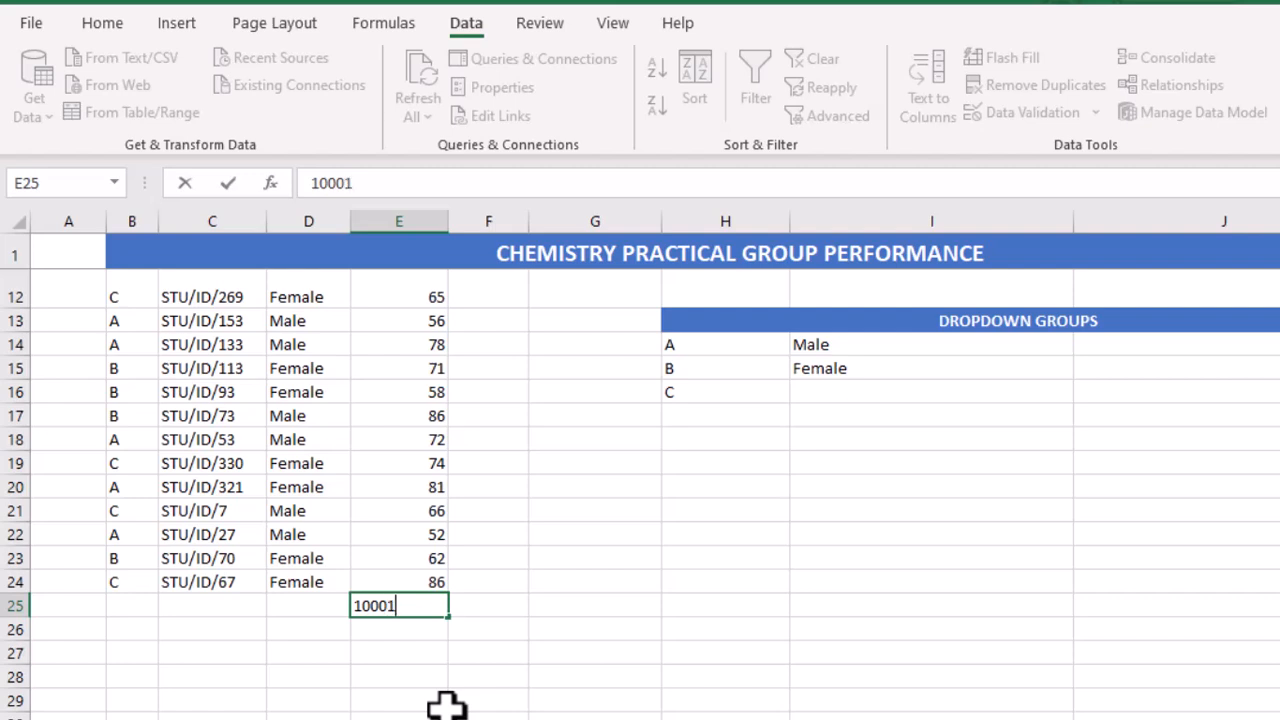
pyautogui.press('Return')
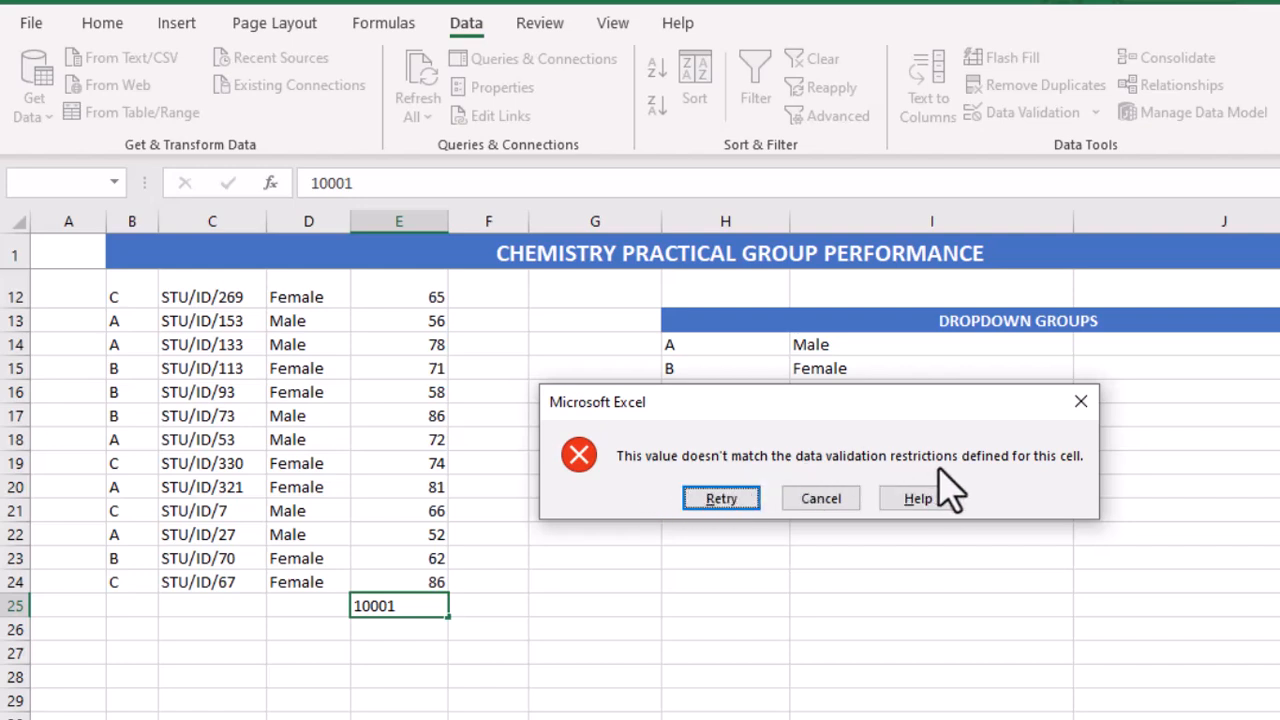
pyautogui.click(814, 500)
pyautogui.scroll(4, 770, 595)
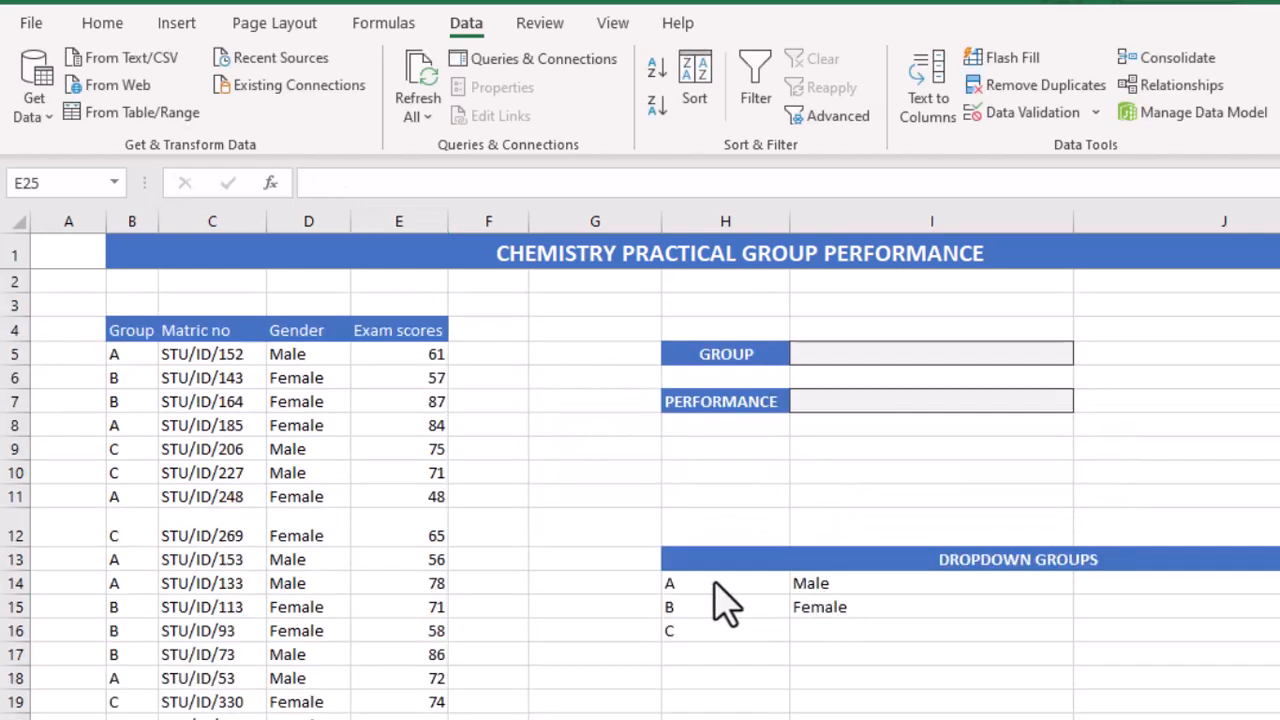
# Restrict the Group cells from B5 down through at least B25 to a dropdown list sourced from =$H$14:$H$16 with Data Validation
pyautogui.click(878, 603)
pyautogui.click(125, 360)
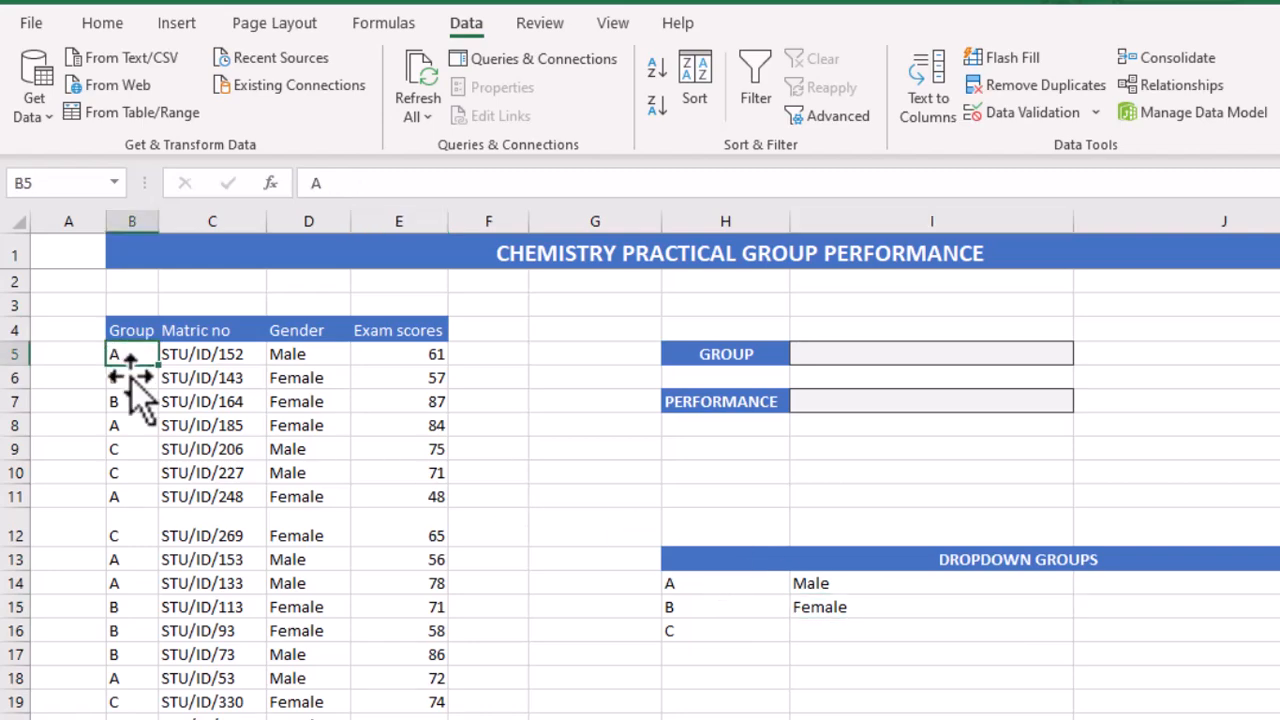
pyautogui.hotkey('ctrl', 'shift', 'Down')
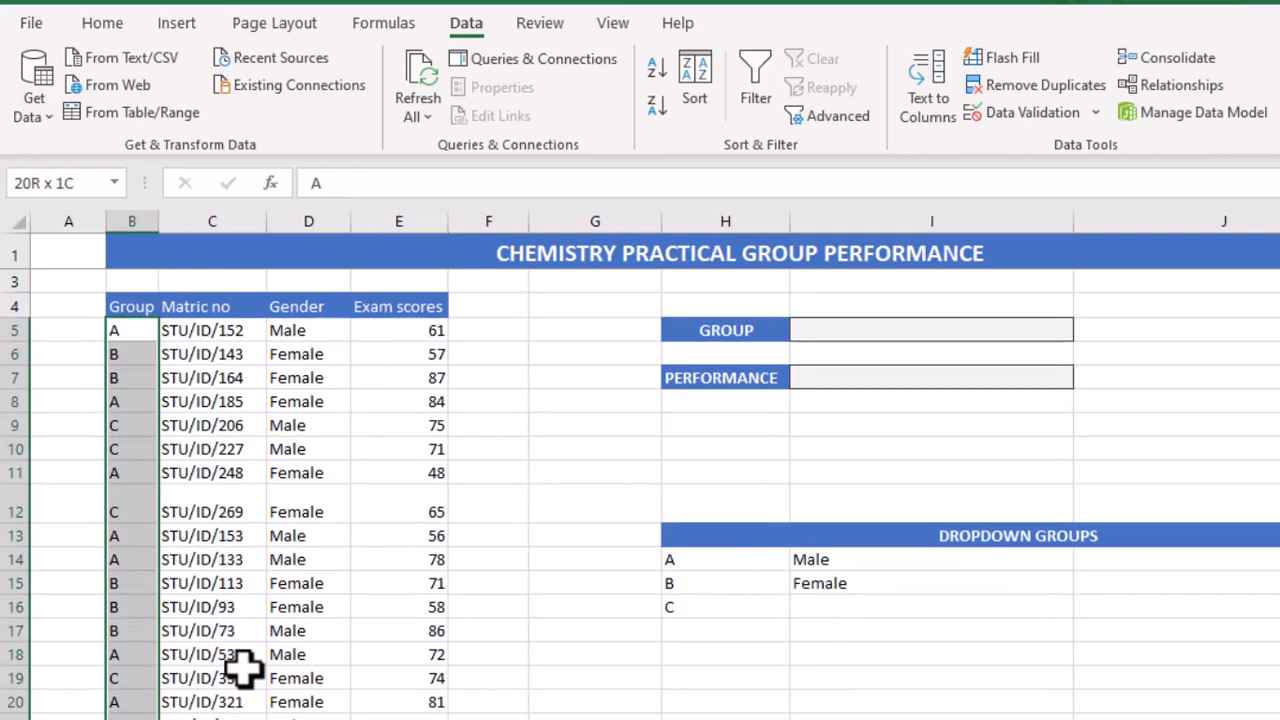
pyautogui.scroll(-1, 245, 665)
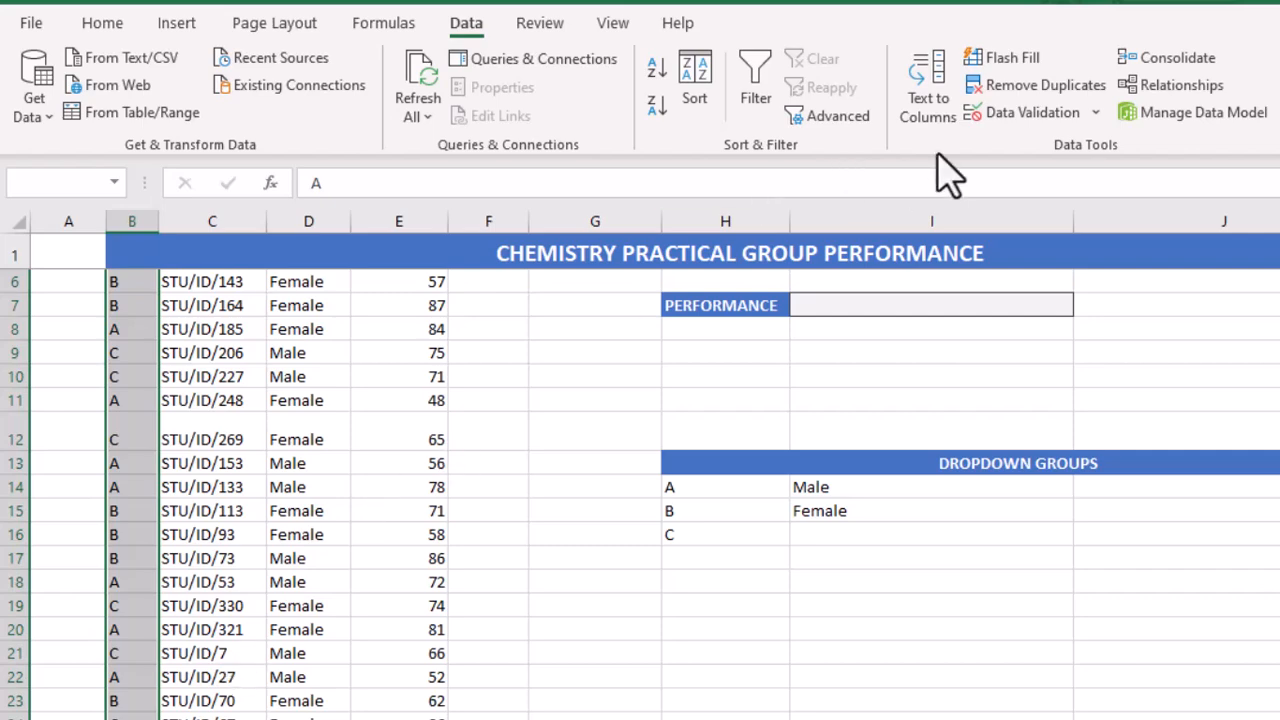
pyautogui.click(1037, 113)
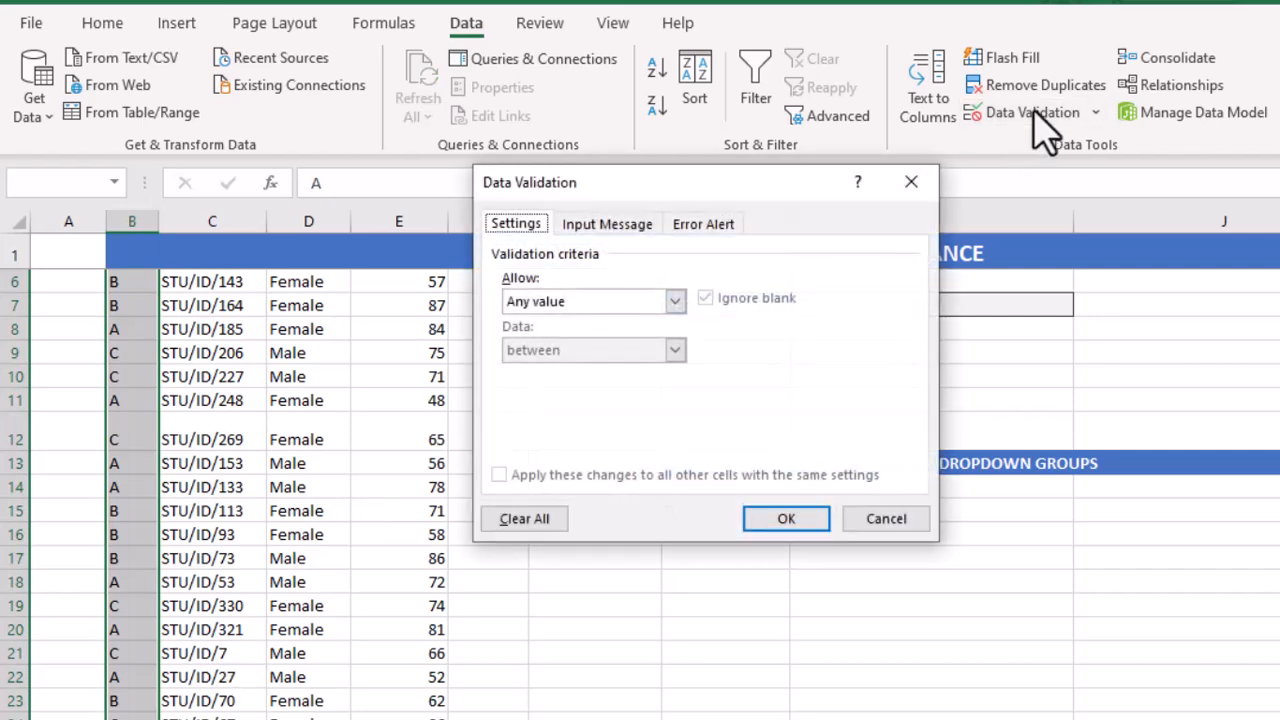
pyautogui.click(676, 301)
pyautogui.click(555, 366)
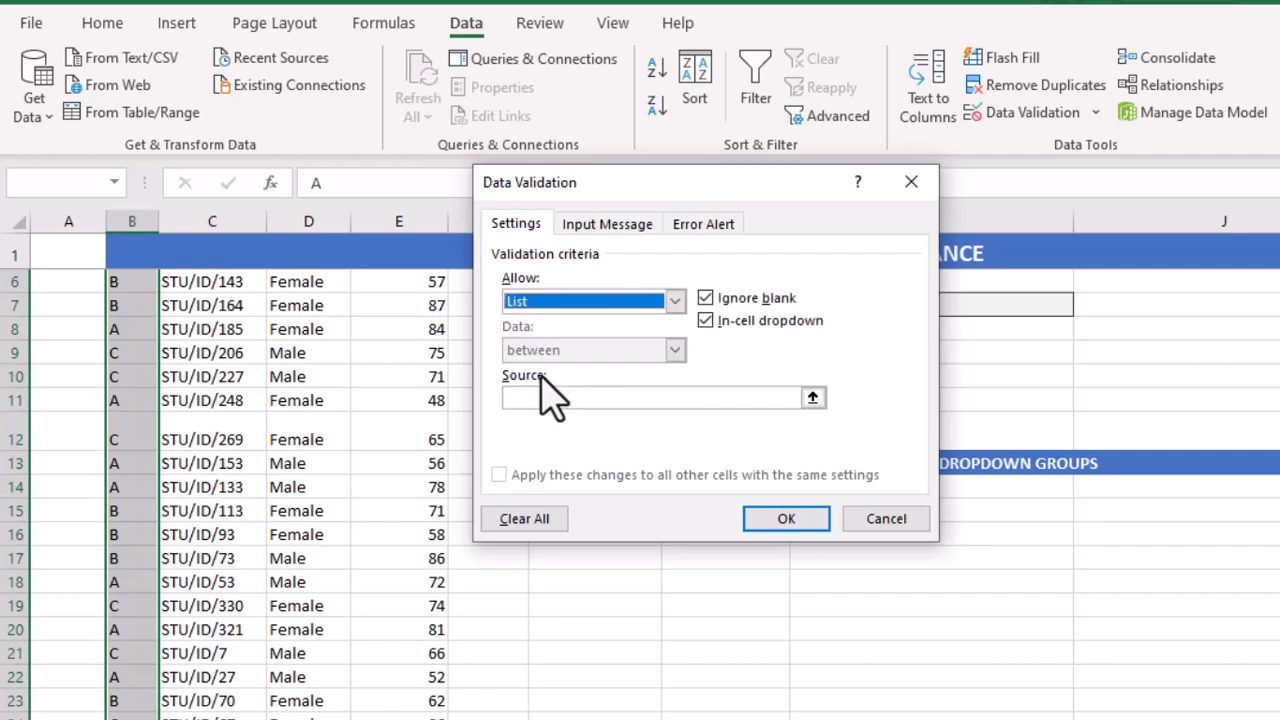
pyautogui.click(813, 398)
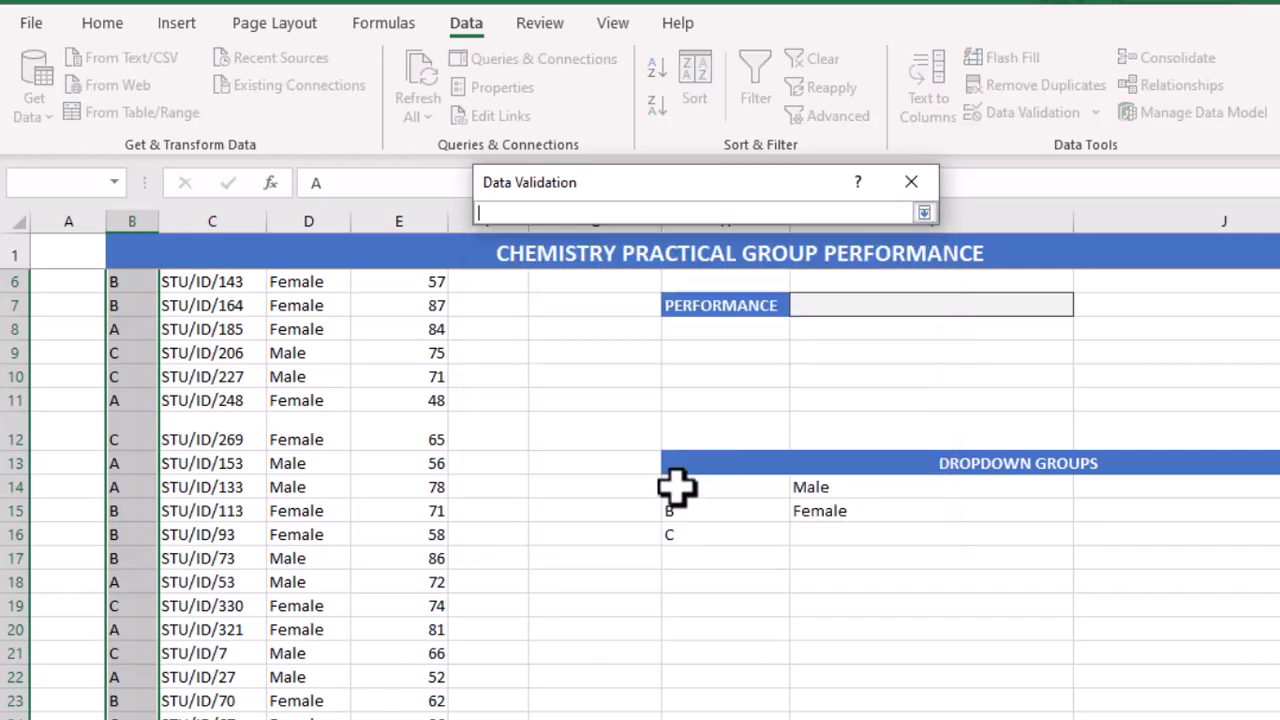
pyautogui.moveTo(676, 486); pyautogui.dragTo(688, 530)
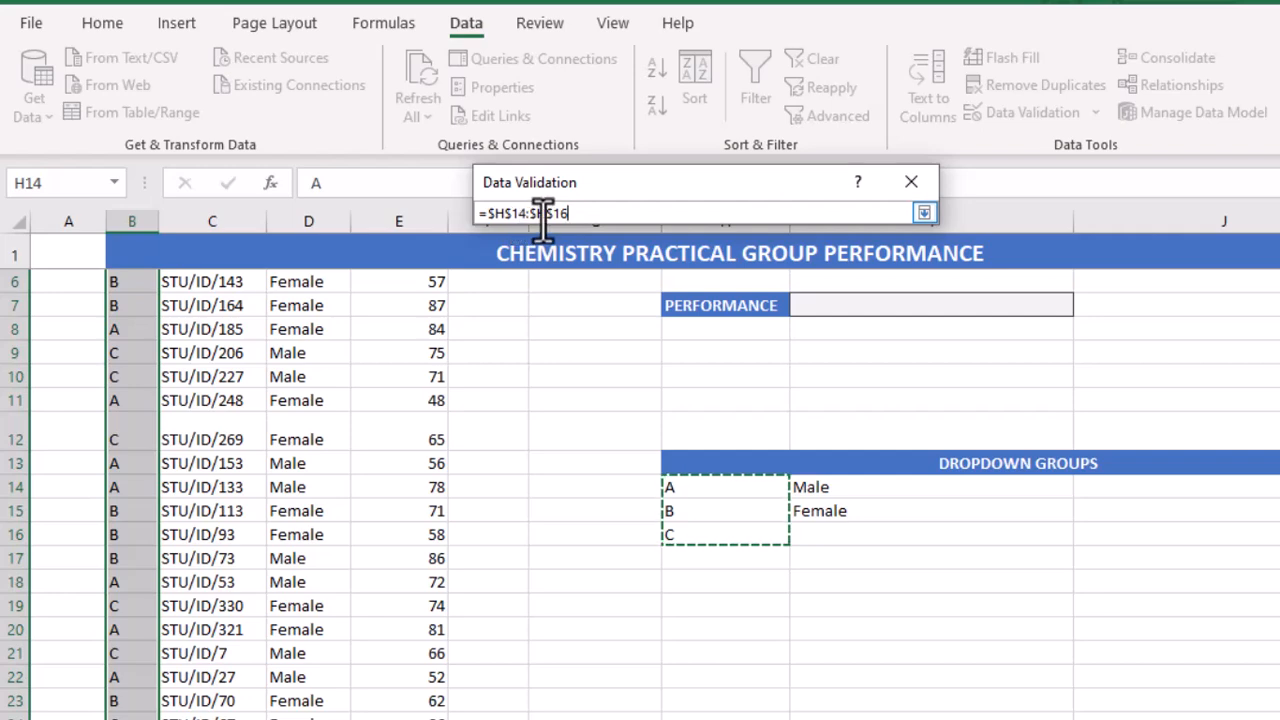
pyautogui.click(924, 214)
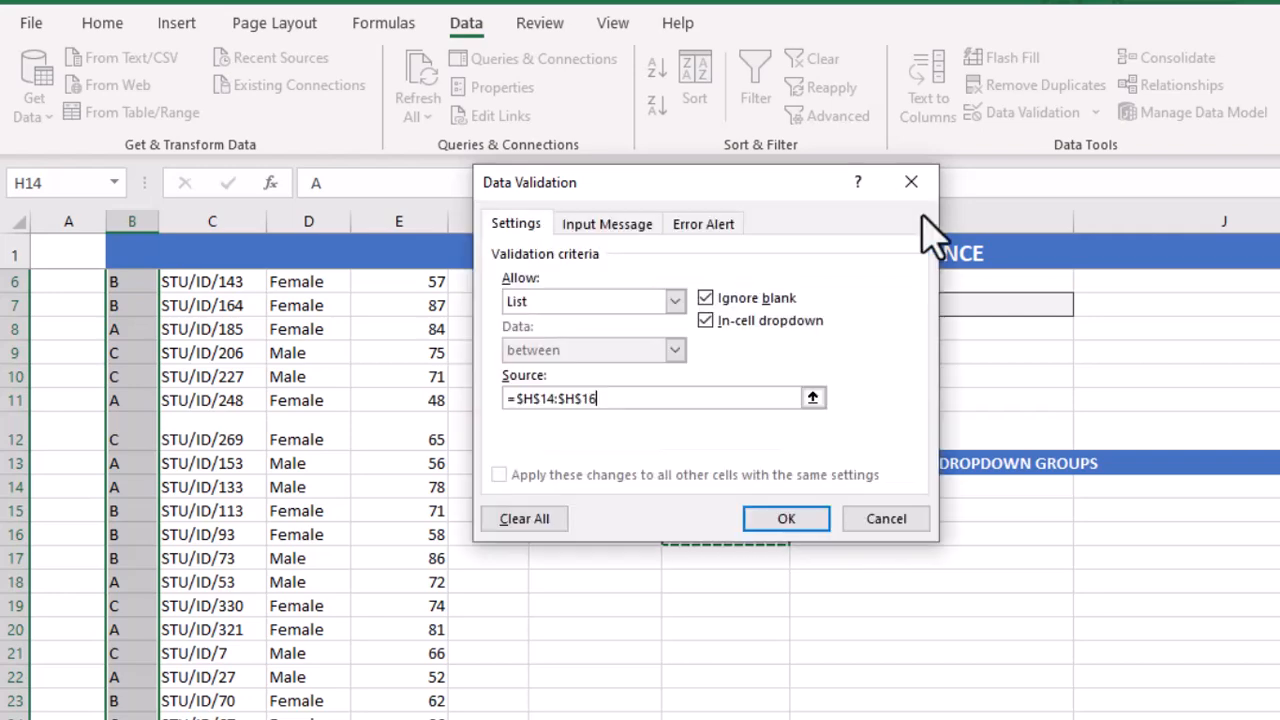
pyautogui.click(806, 525)
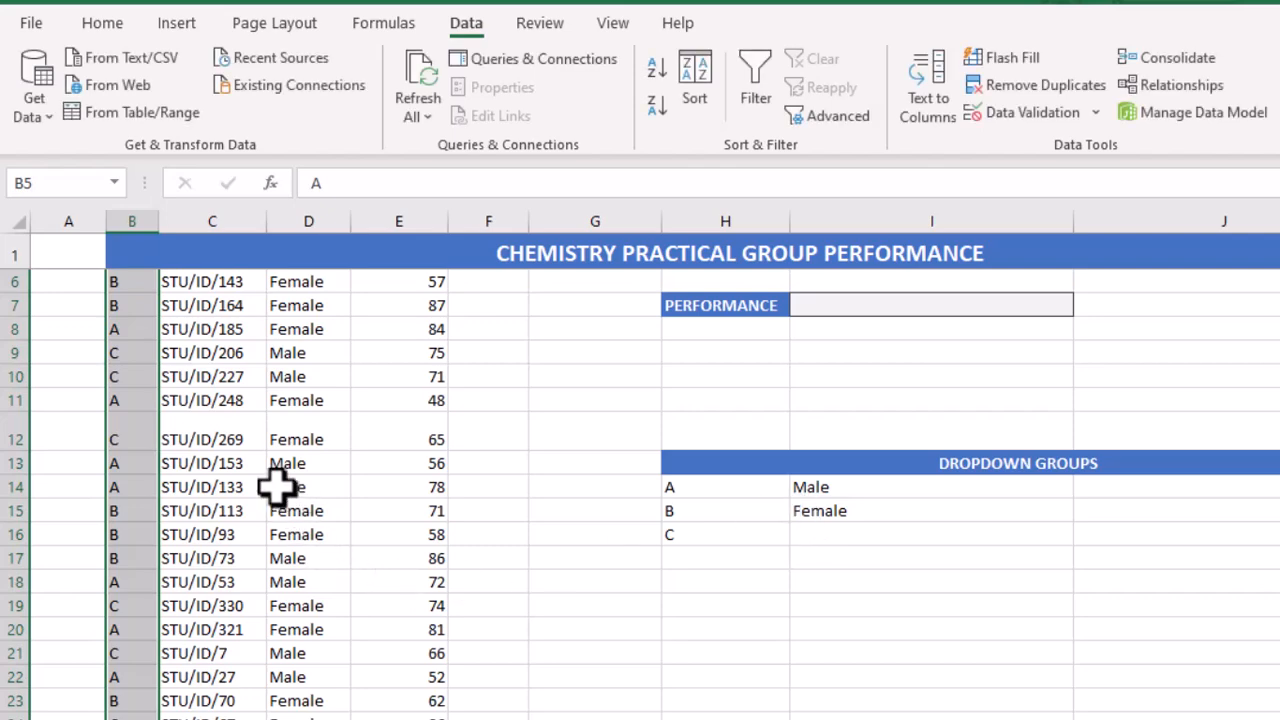
# Check the choices offered by the dropdown in Group cell B10
pyautogui.click(290, 440)
pyautogui.click(131, 376)
pyautogui.scroll(2, 128, 350)
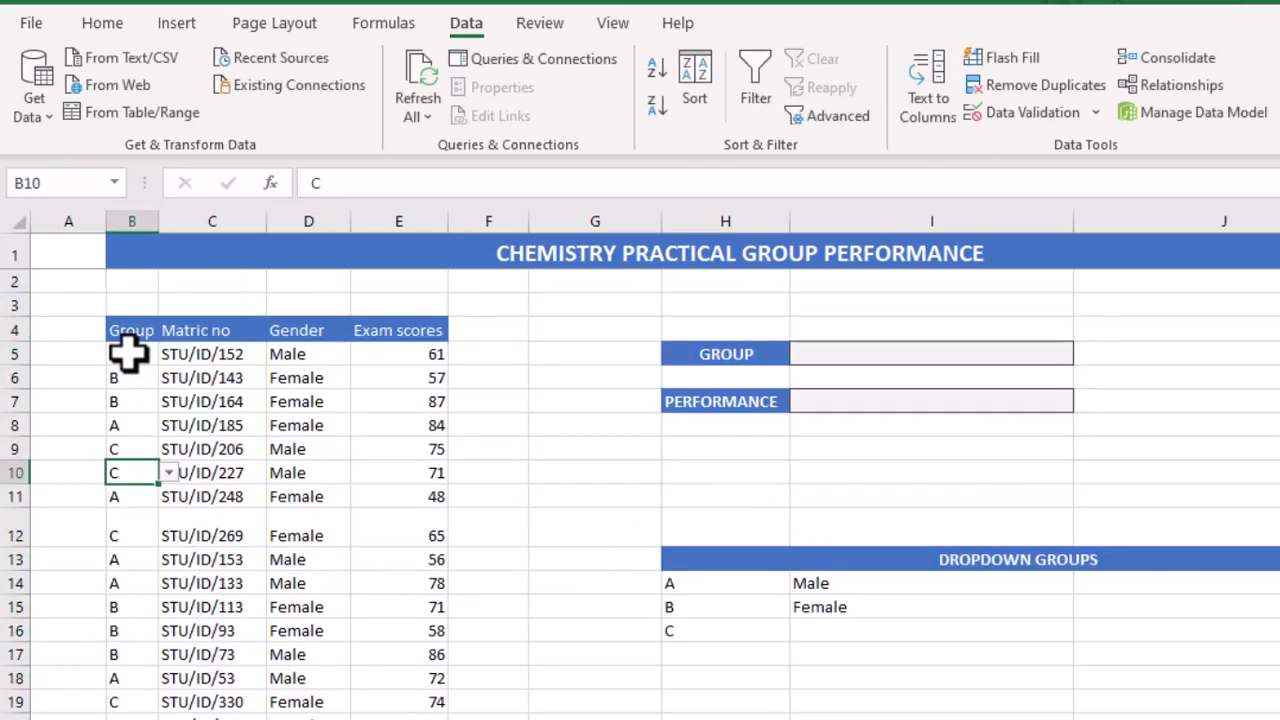
pyautogui.click(169, 473)
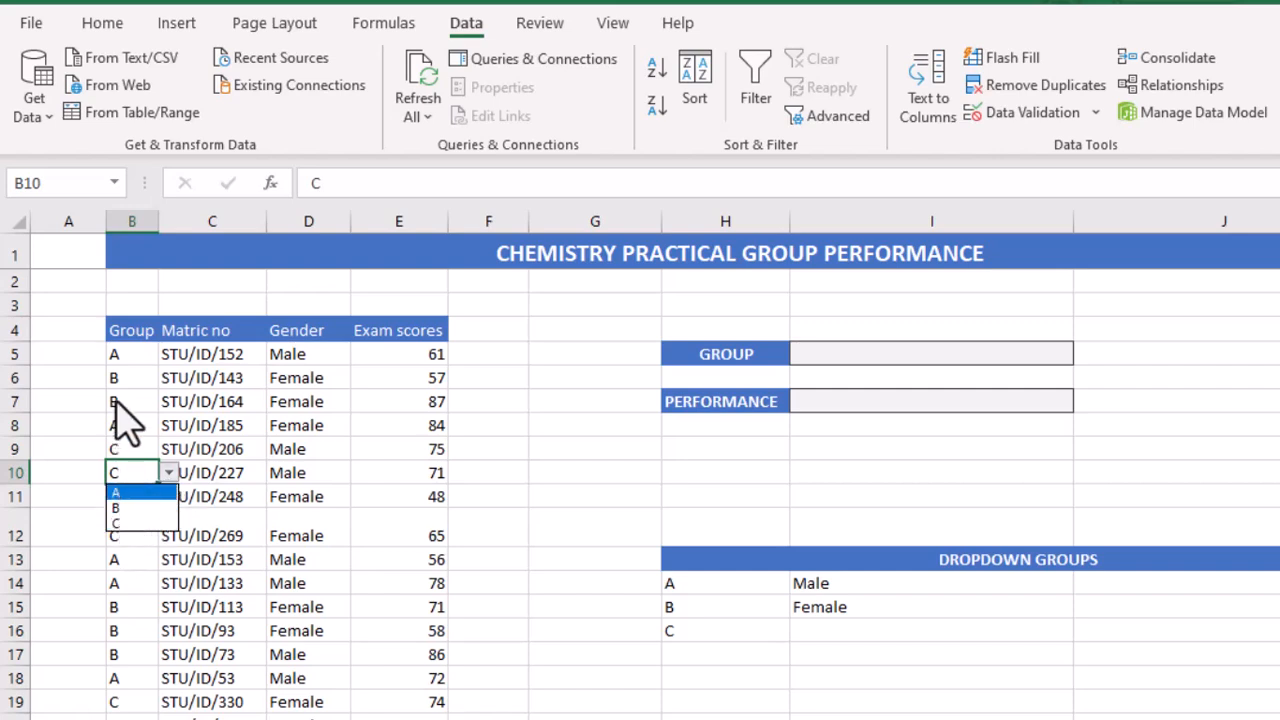
pyautogui.press('Escape')
# Check the dropdown in empty Group cell B25 and try to enter D there to test the list rule
pyautogui.scroll(-2, 640, 494)
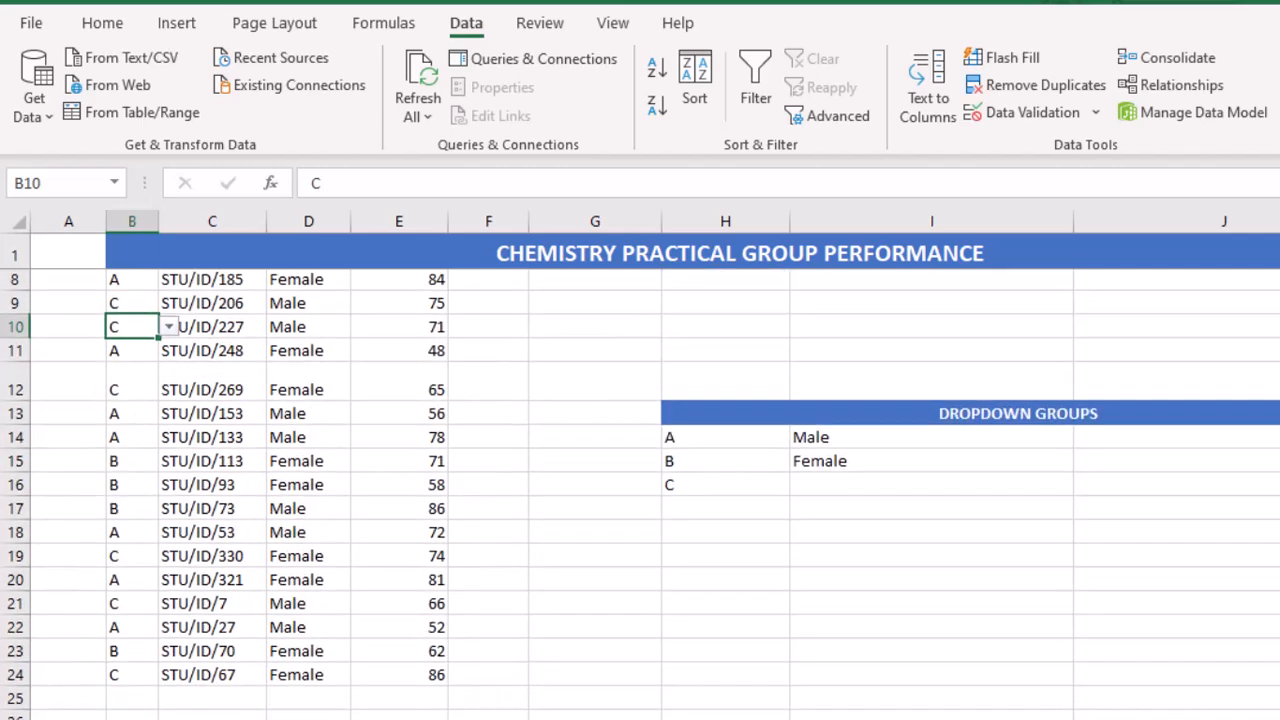
pyautogui.scroll(-2, 120, 660)
pyautogui.click(136, 567)
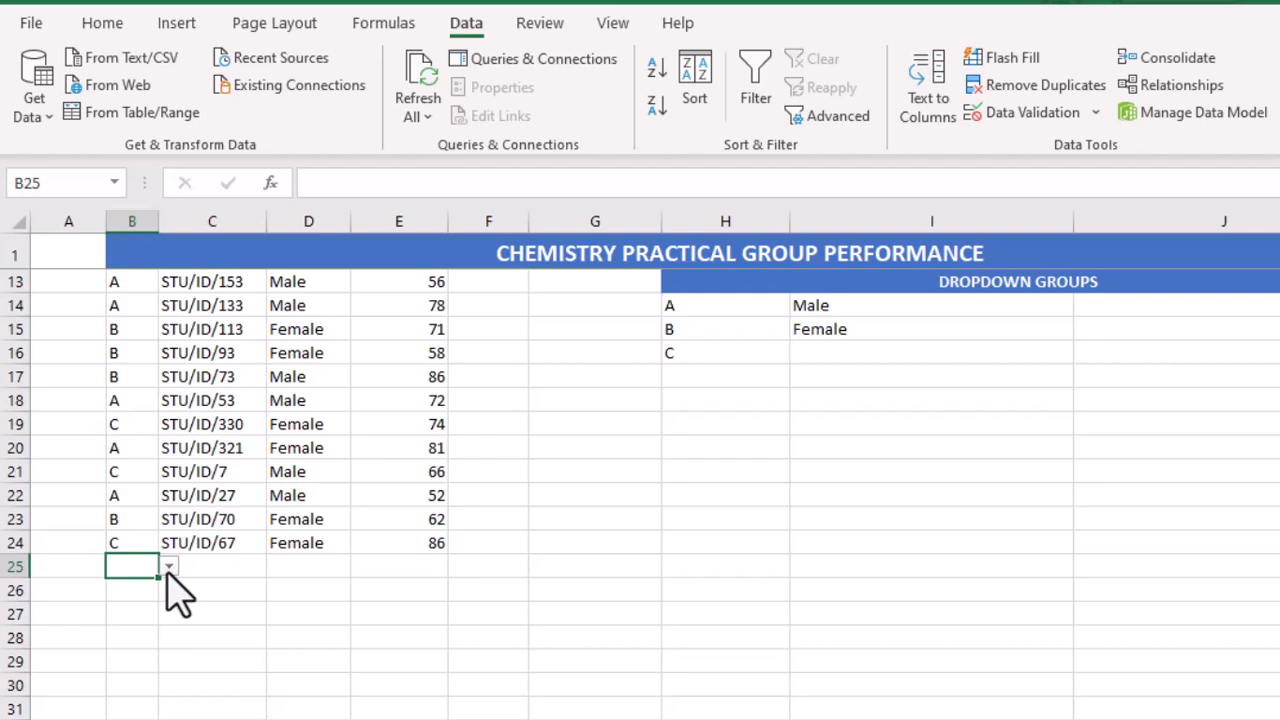
pyautogui.click(168, 568)
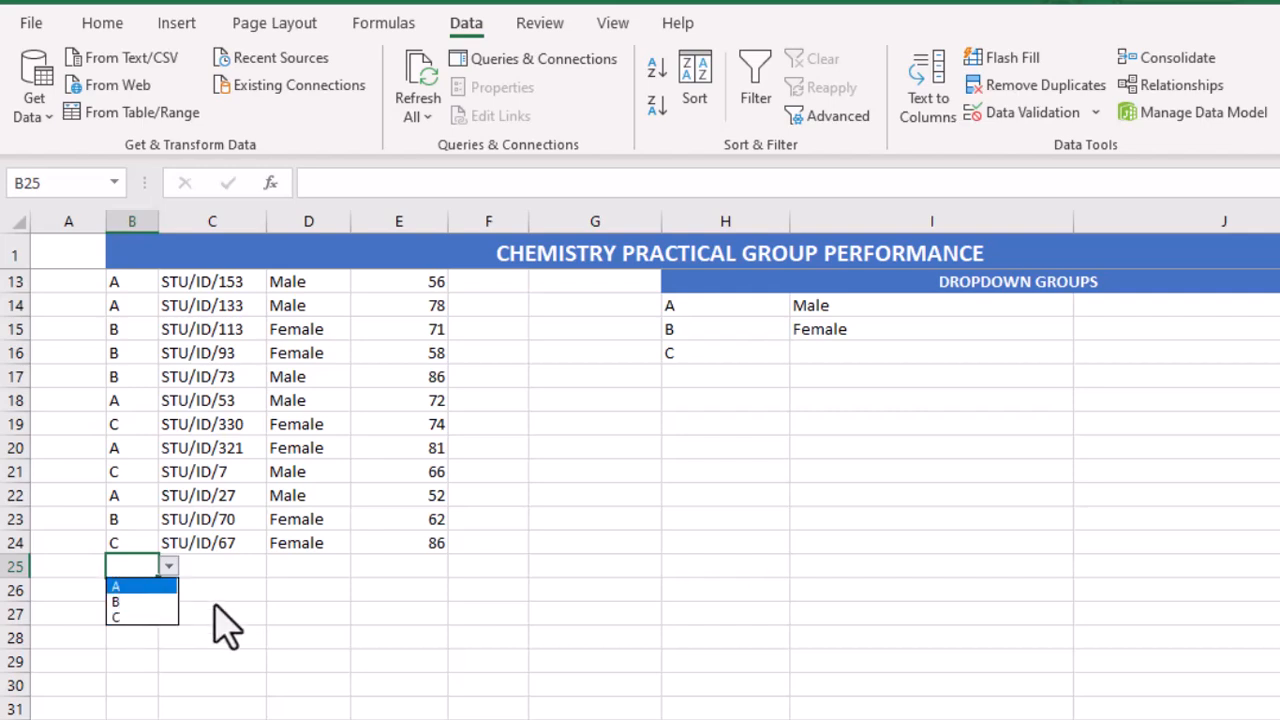
pyautogui.click(137, 565)
pyautogui.press('Return')
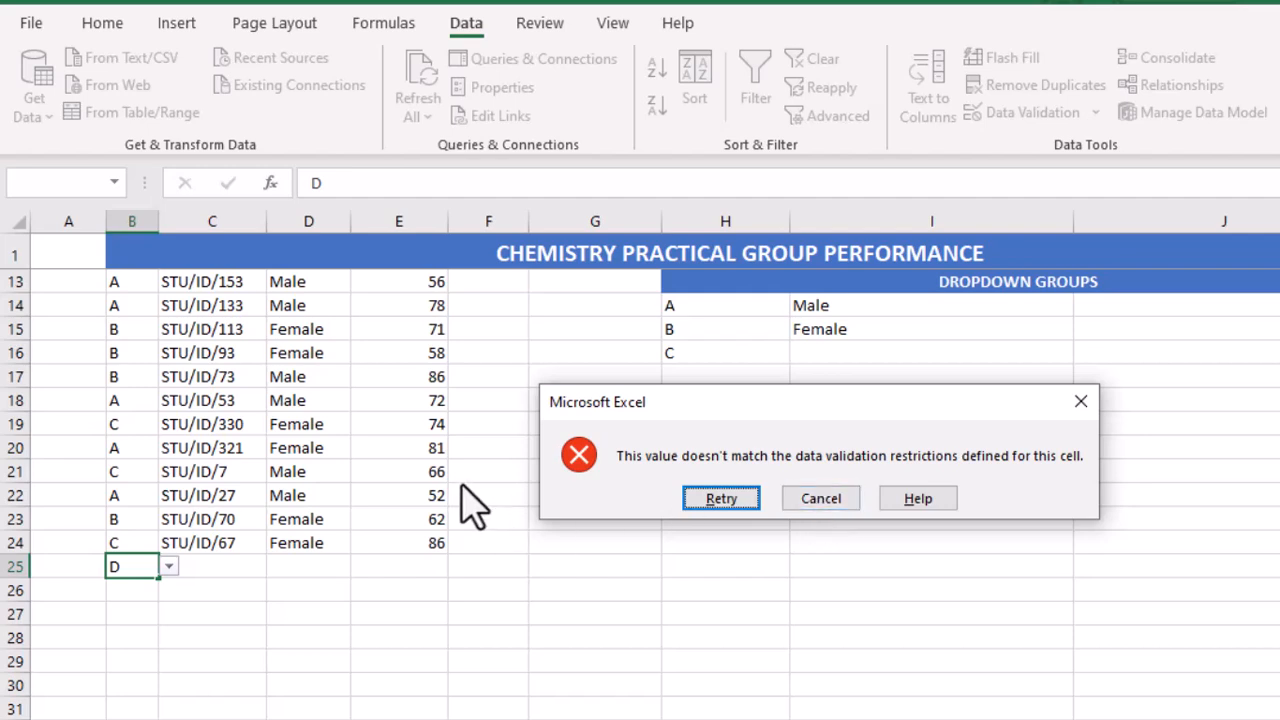
pyautogui.click(832, 502)
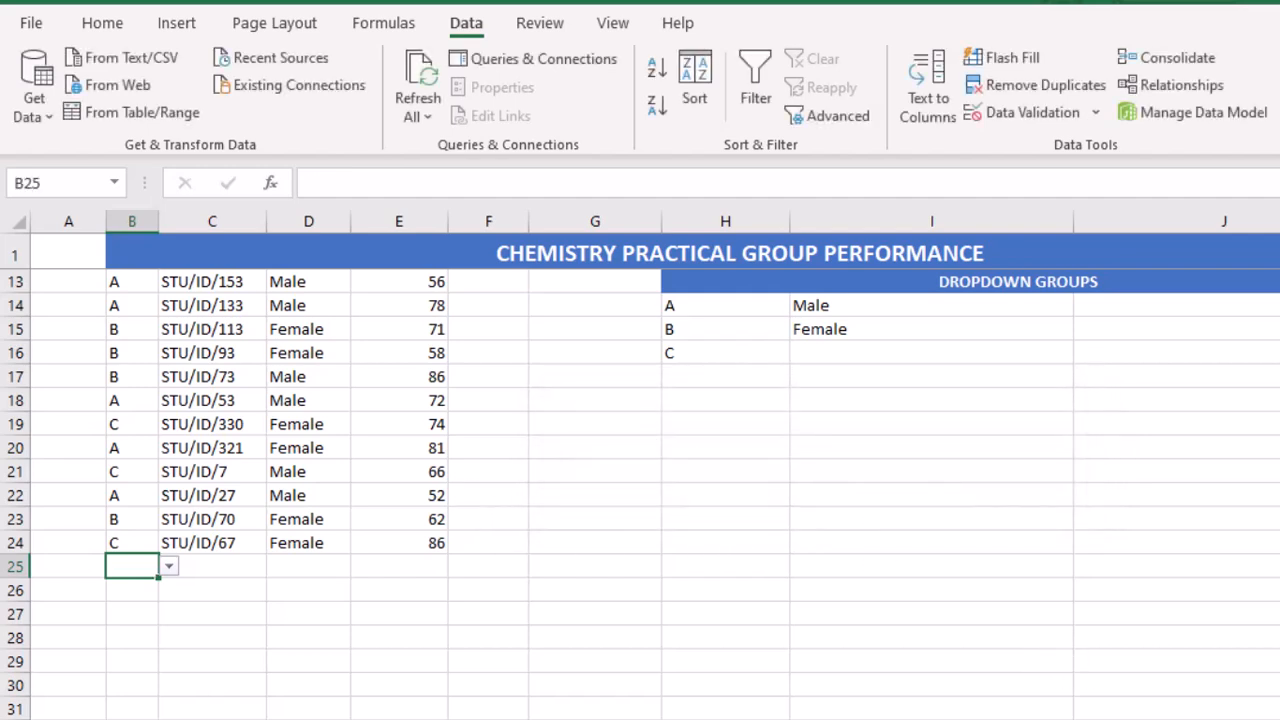
# Restrict the Gender cells D5:D24 to a dropdown list sourced from =$I$14:$I$15 with Data Validation
pyautogui.scroll(4, 540, 600)
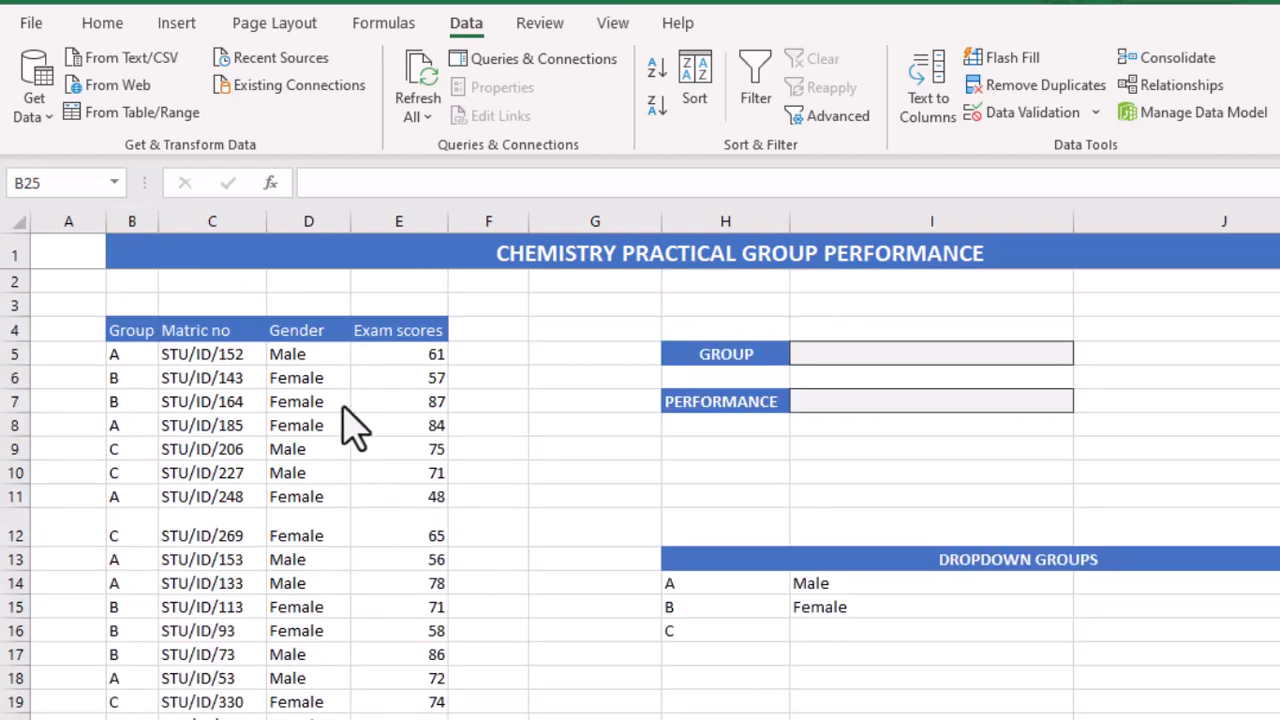
pyautogui.click(300, 354)
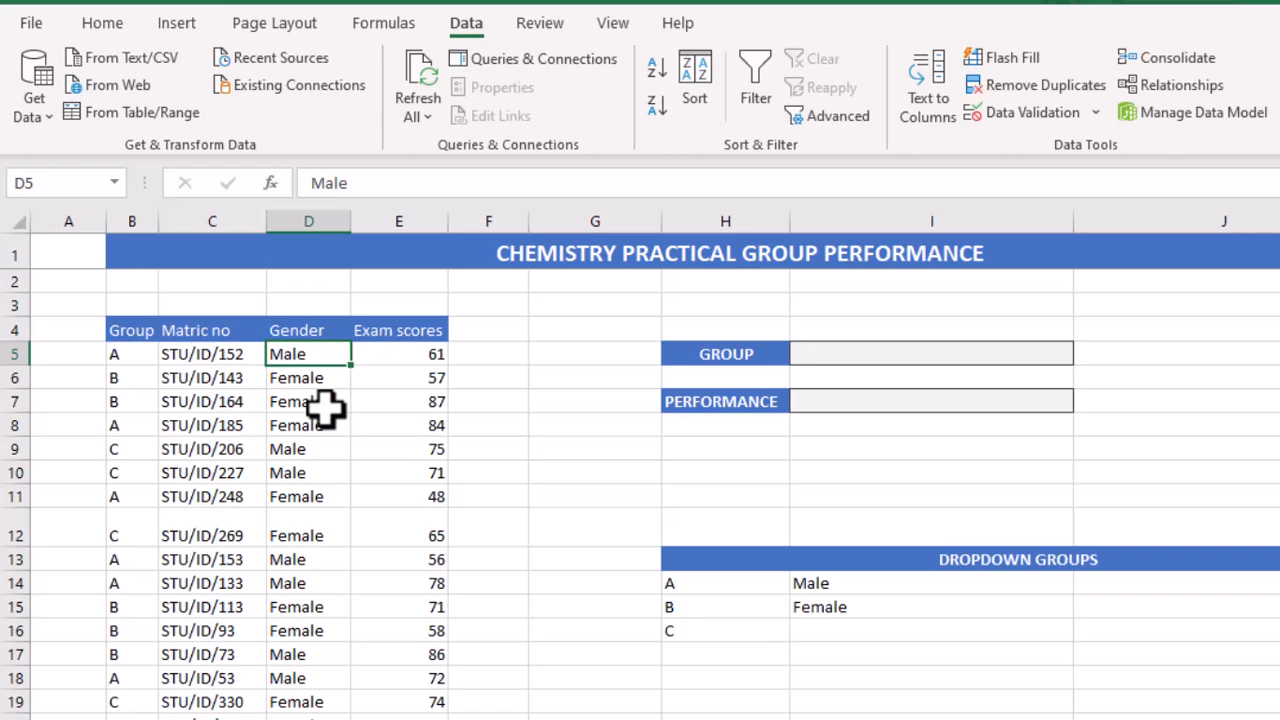
pyautogui.hotkey('ctrl', 'shift', 'Down')
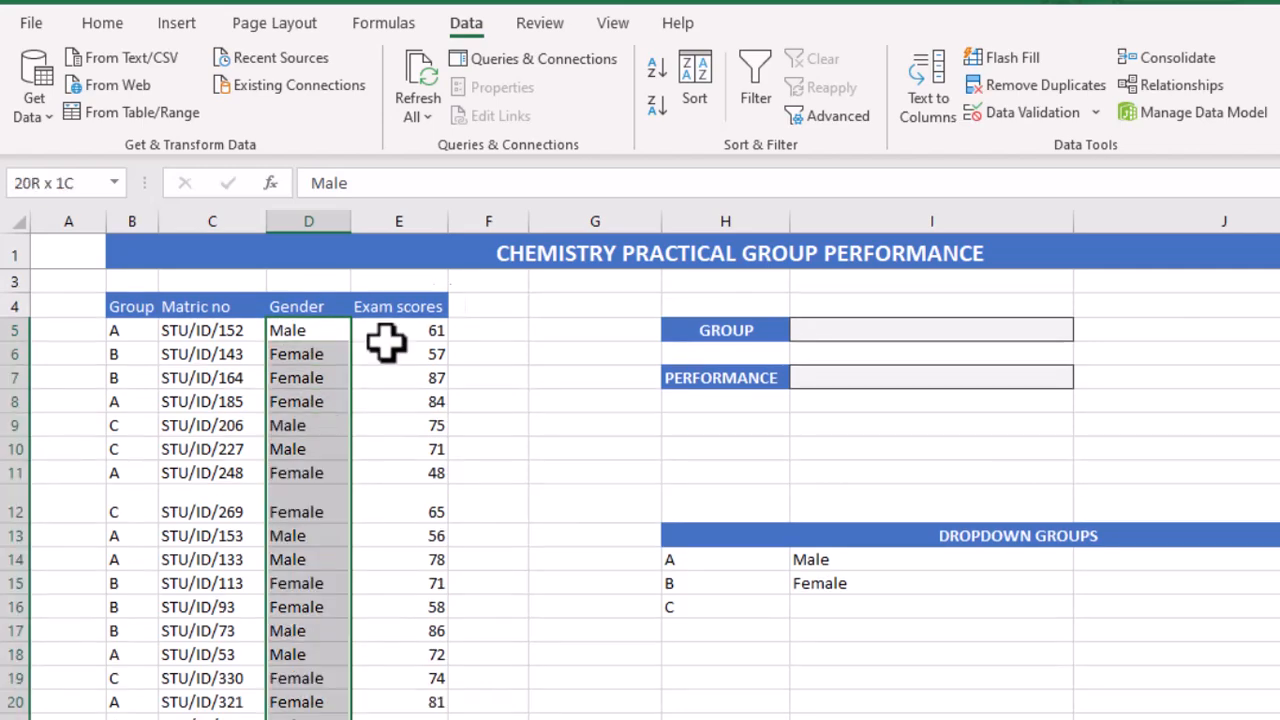
pyautogui.click(1008, 112)
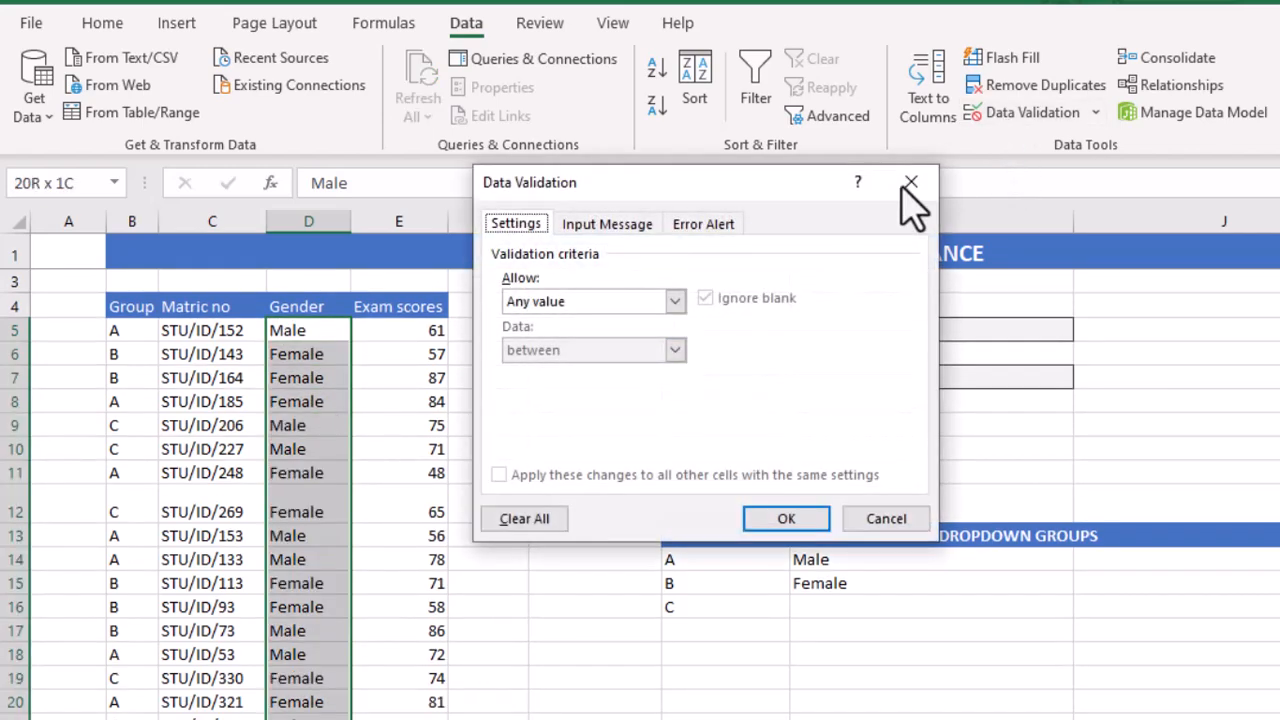
pyautogui.click(675, 301)
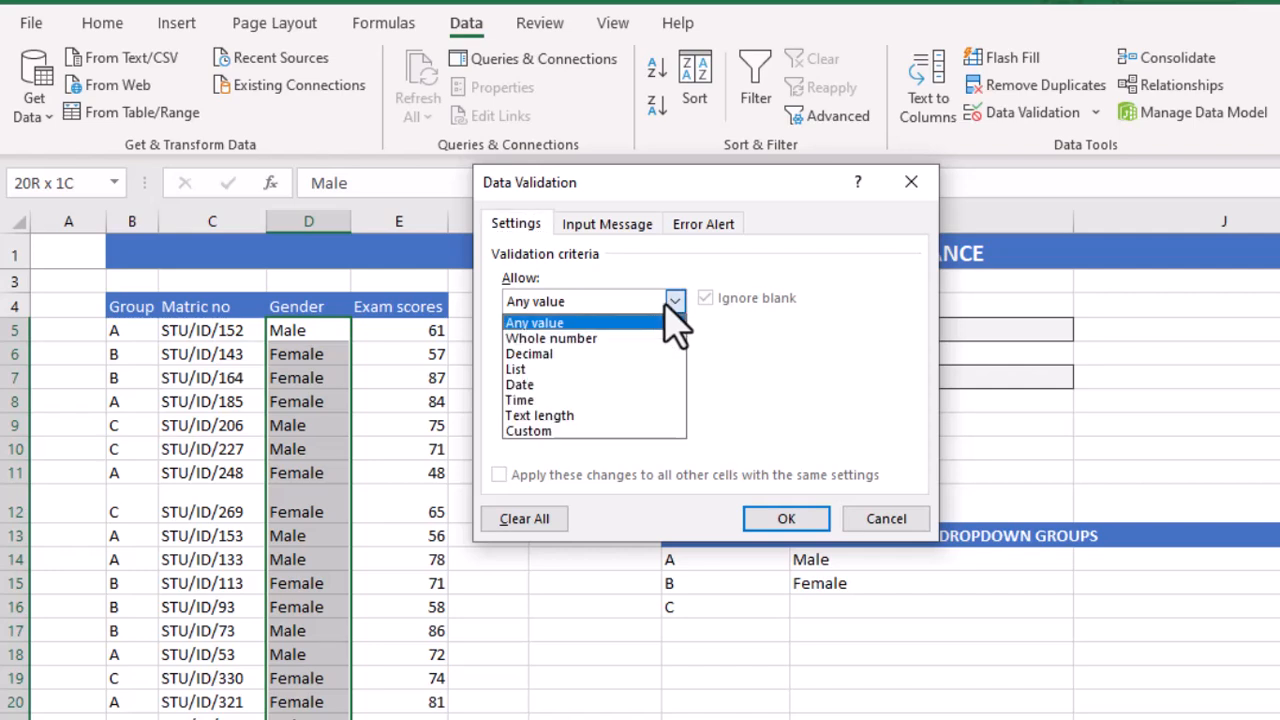
pyautogui.click(568, 370)
pyautogui.click(813, 398)
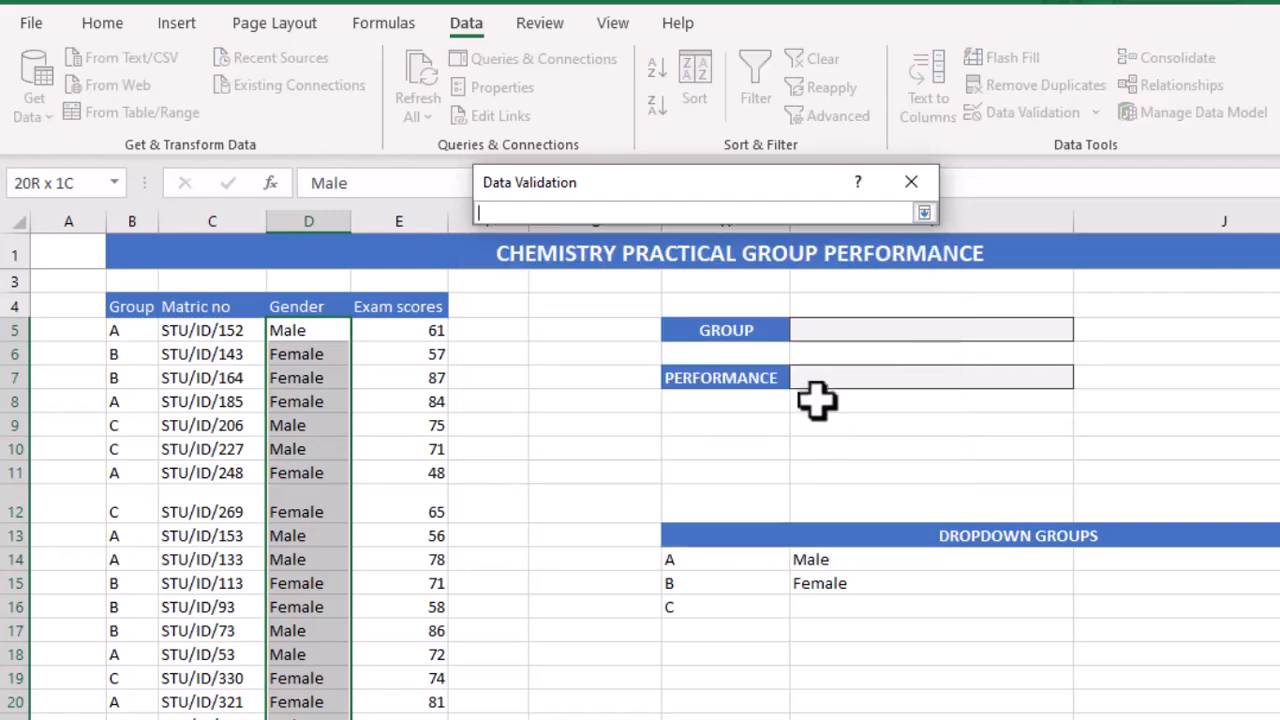
pyautogui.click(845, 559)
pyautogui.moveTo(845, 559); pyautogui.dragTo(849, 588)
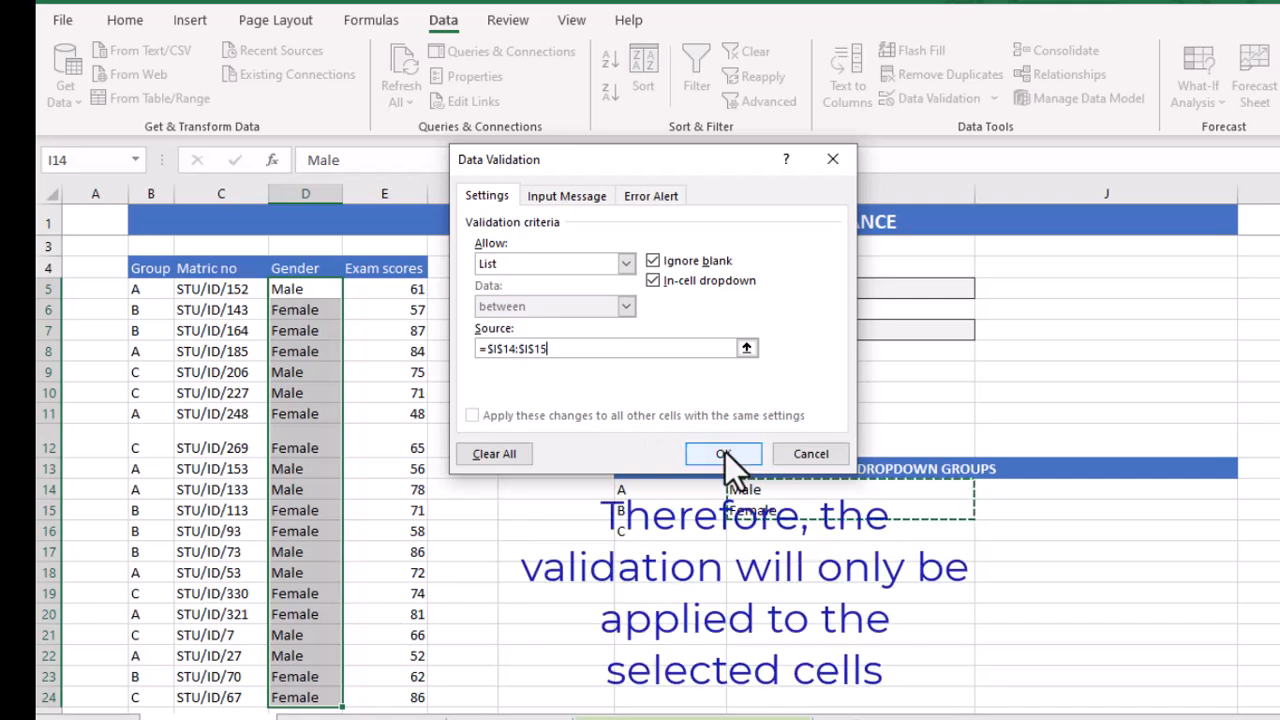
# Give the Gender cells' validation an input message titled "Make Sure You Use the Right Gend" with the text "Be Sure to Enter the Right Gender"
pyautogui.click(554, 202)
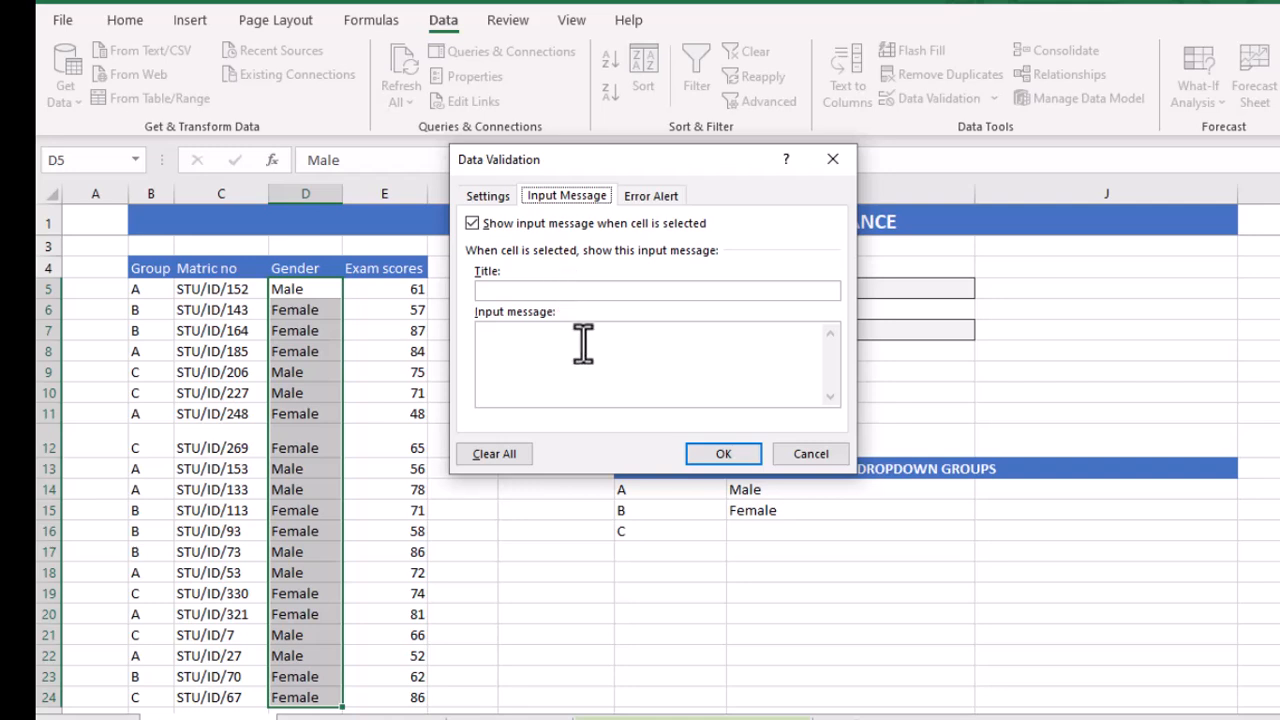
pyautogui.click(557, 289)
pyautogui.write('Make Sure ')
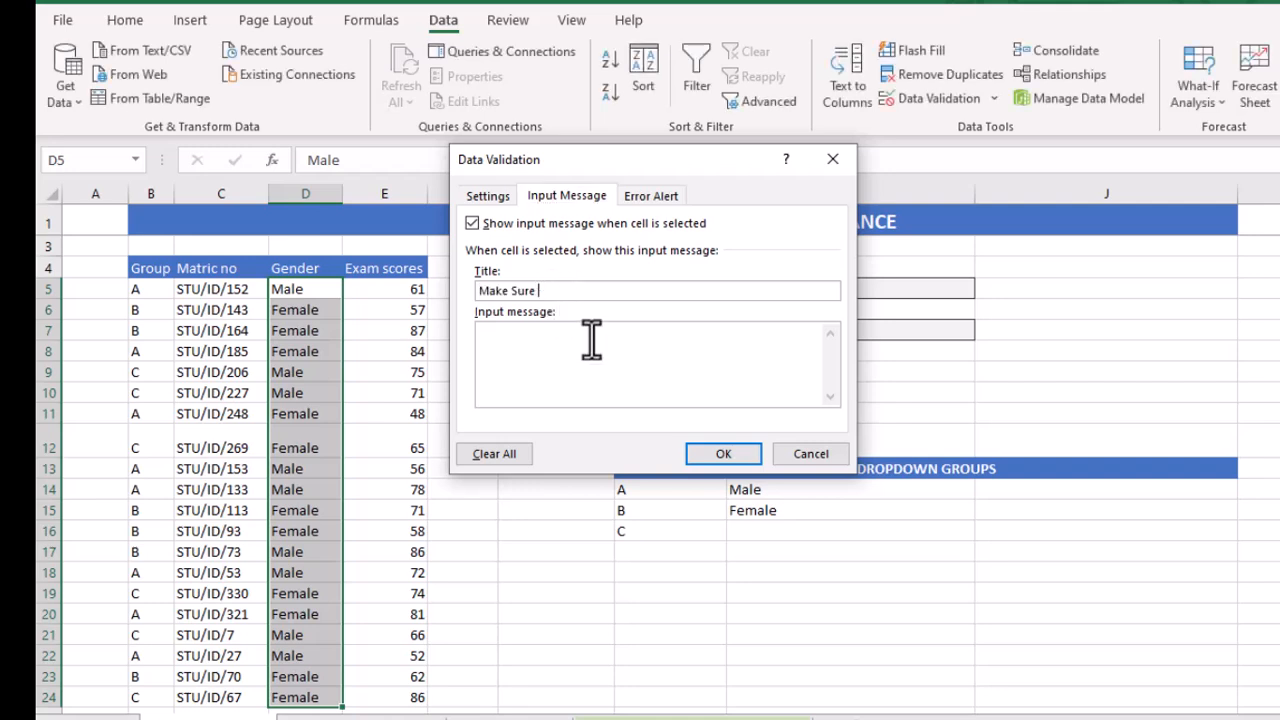
pyautogui.write('You Use the Right Gend')
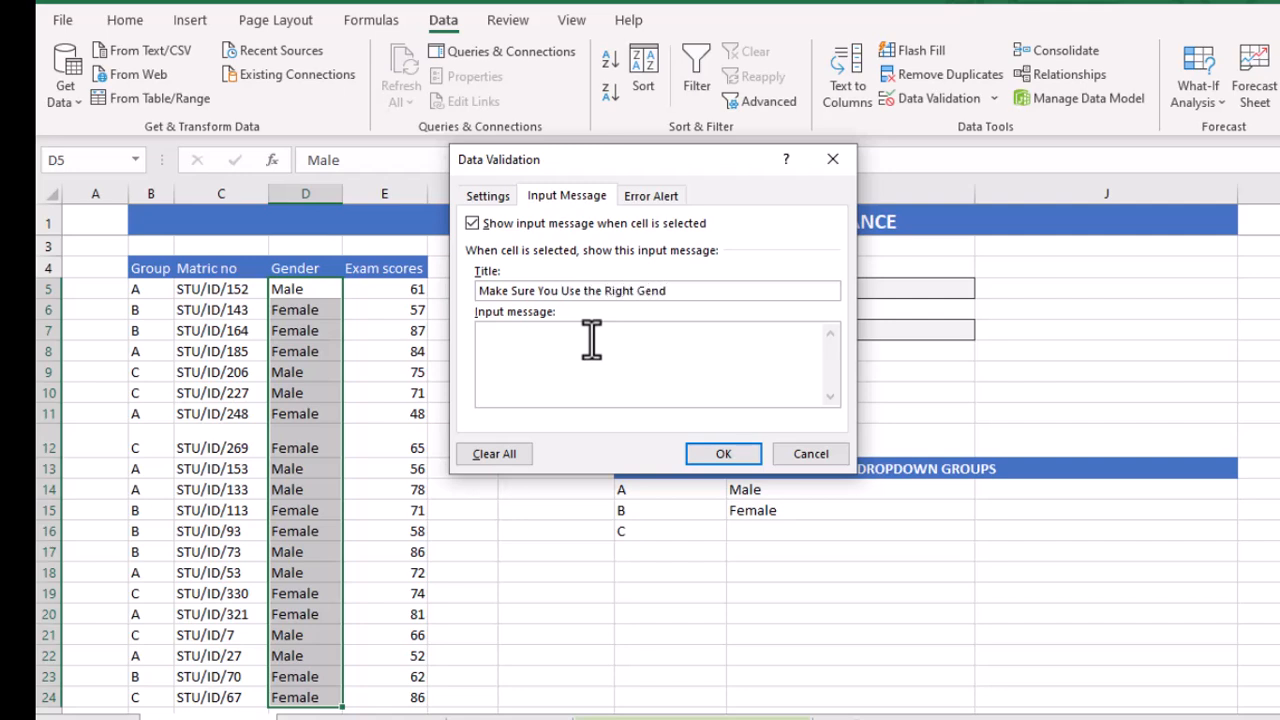
pyautogui.click(592, 370)
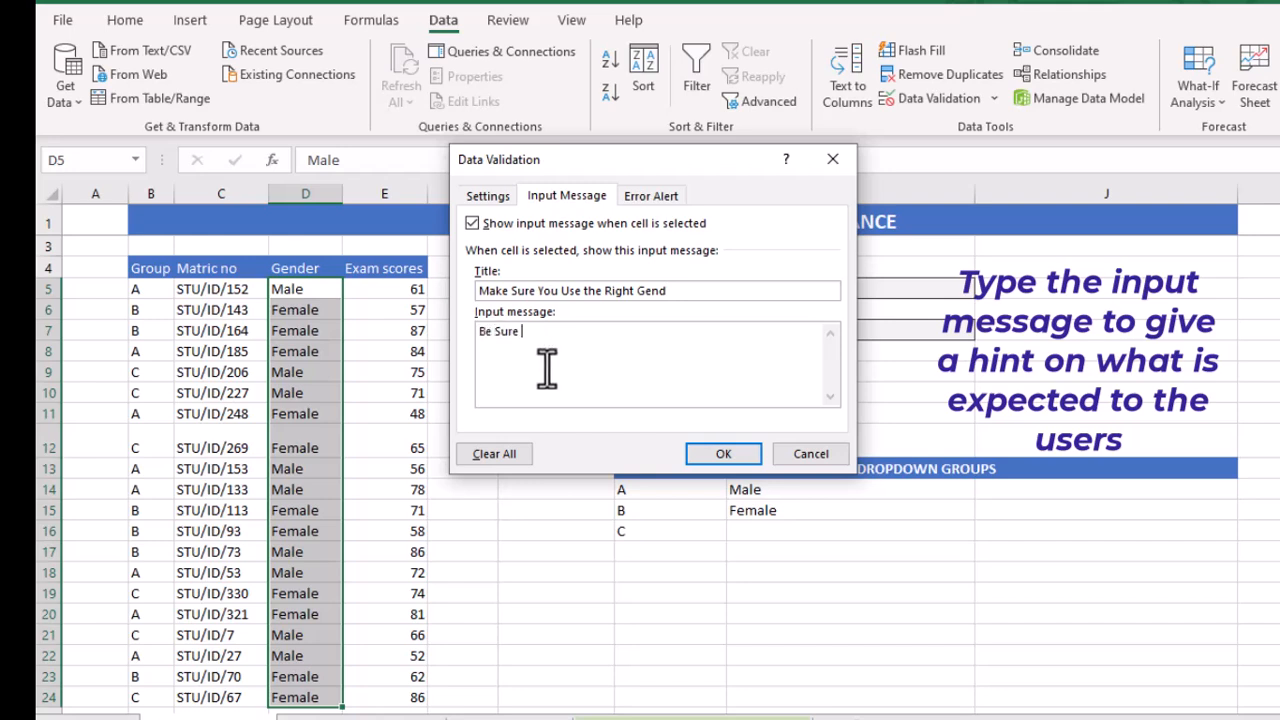
pyautogui.write('the Right Gender')
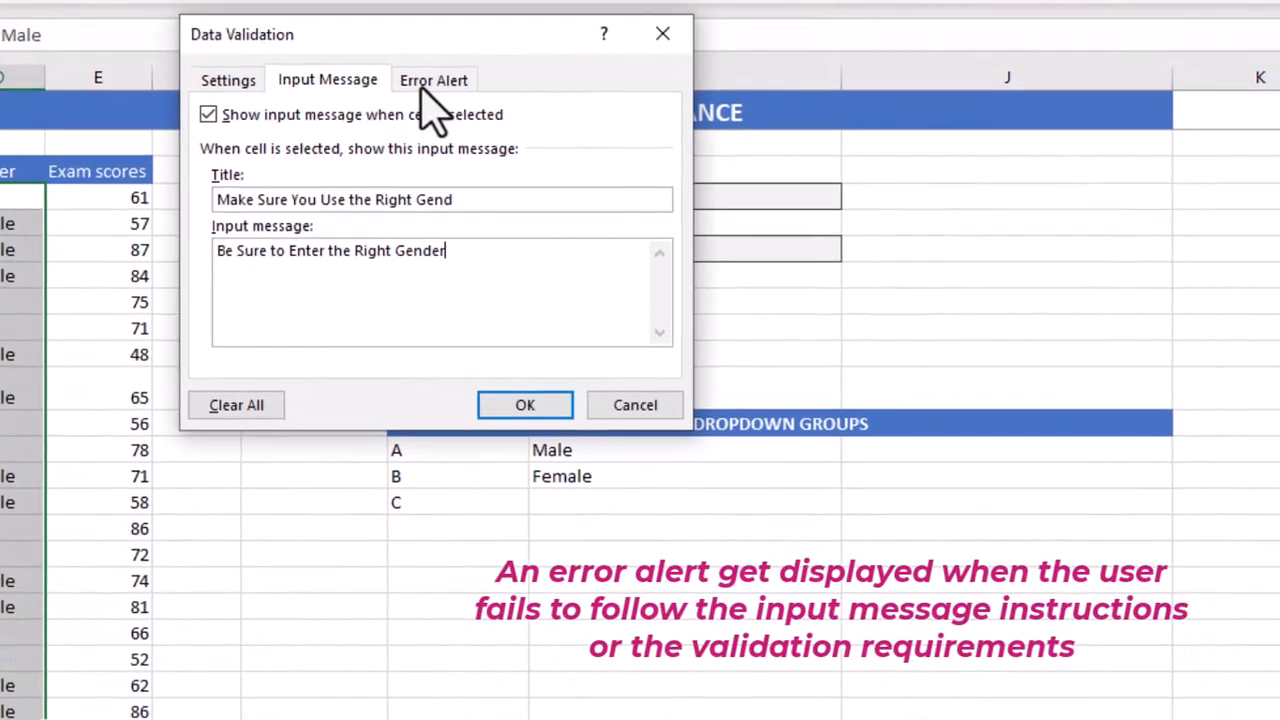
# Add a Stop-style error alert titled "Error" with the message "Check the input" to the Gender cells' validation and apply it
pyautogui.click(423, 86)
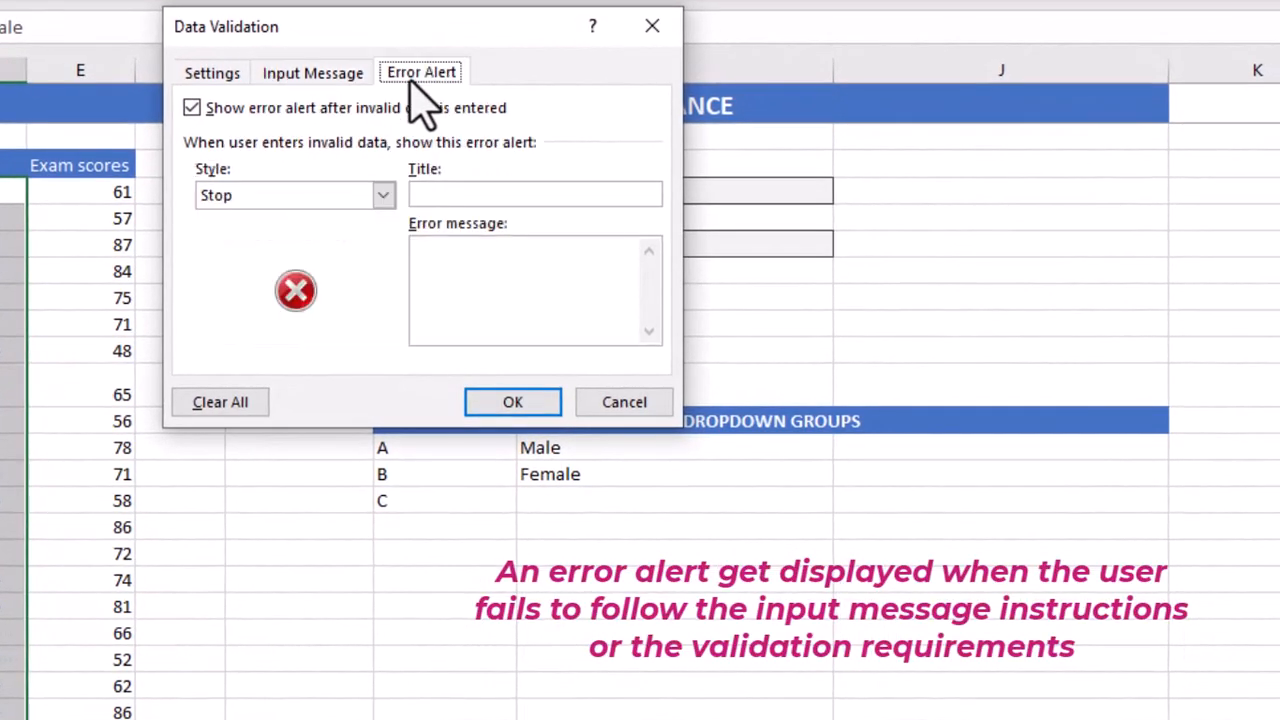
pyautogui.click(460, 195)
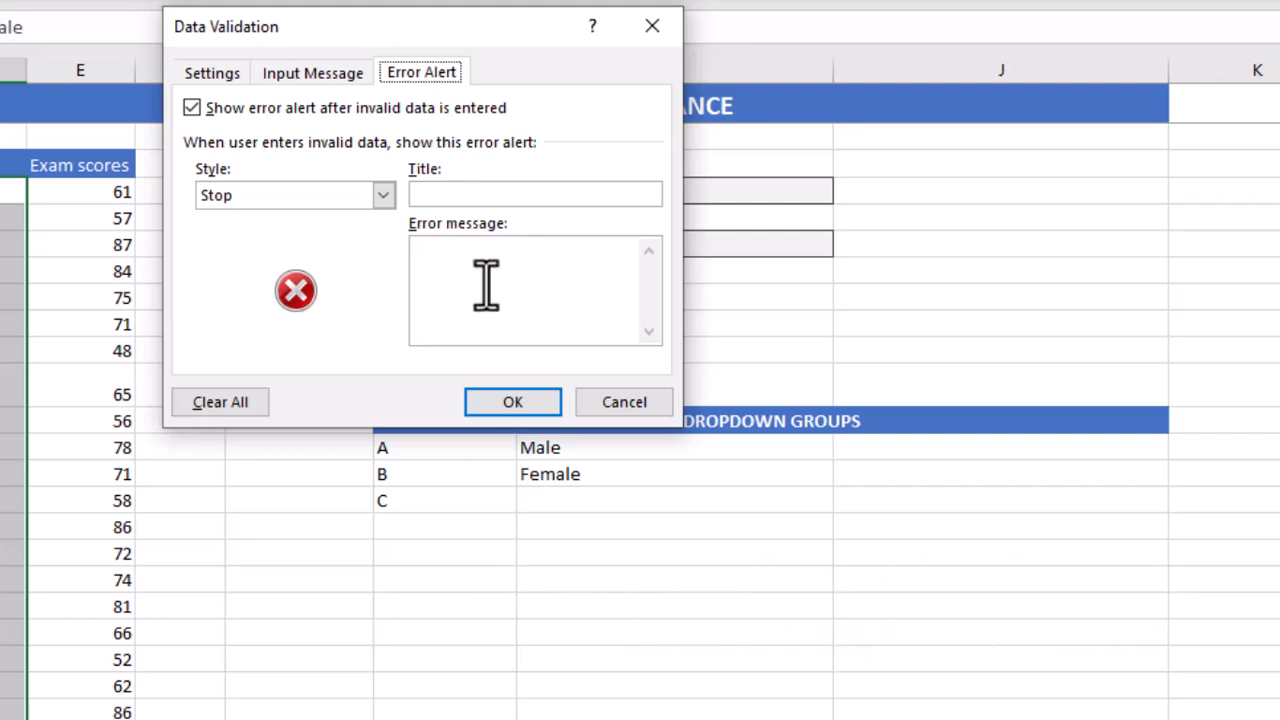
pyautogui.write('Error')
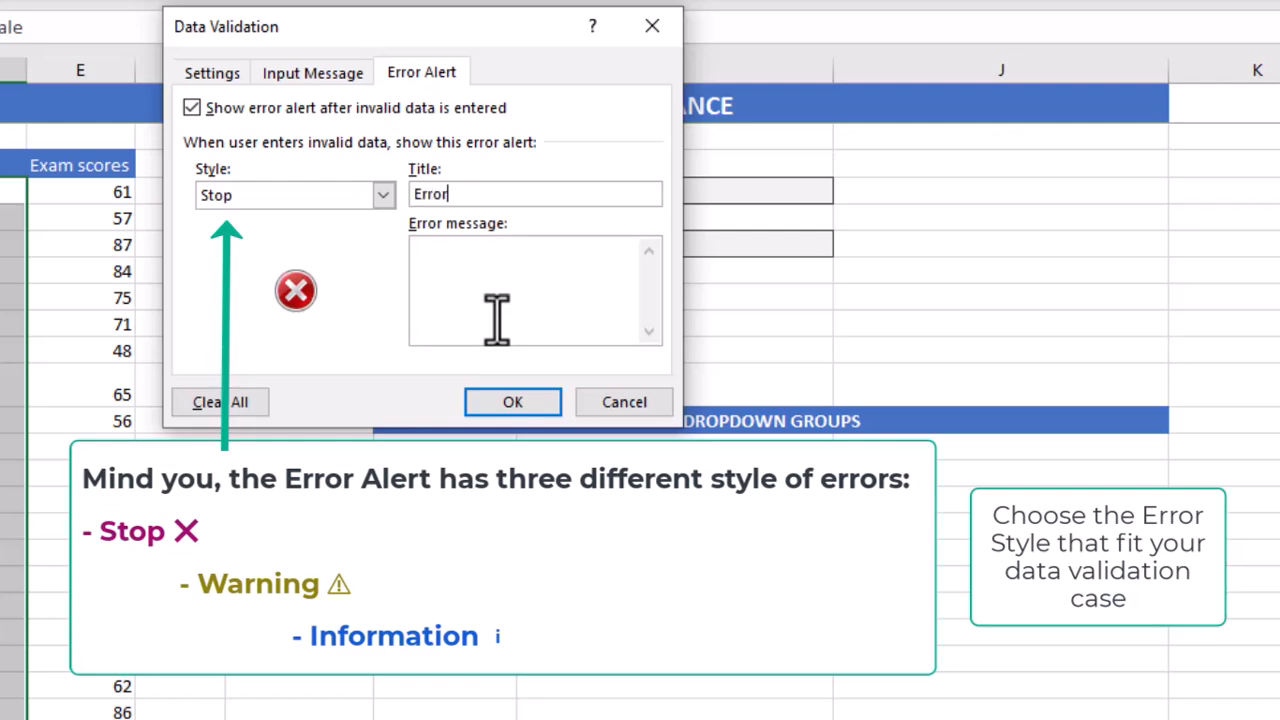
pyautogui.click(462, 268)
pyautogui.write('Check the input')
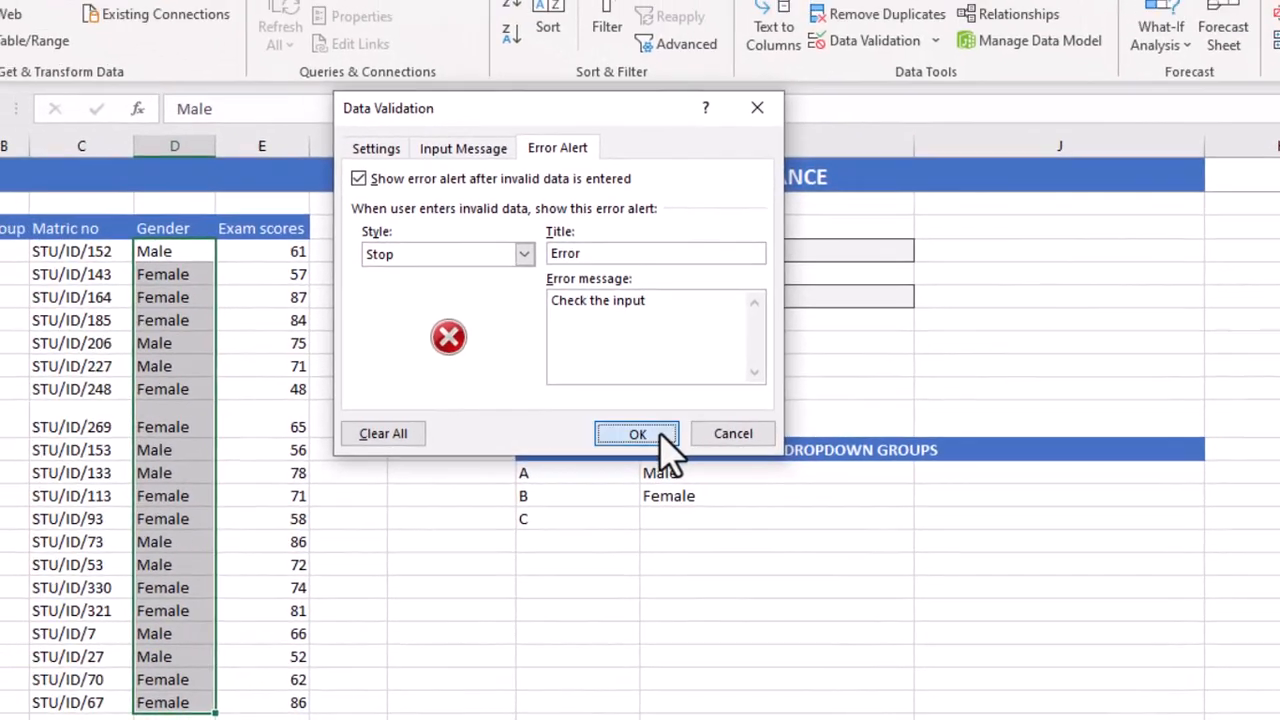
pyautogui.click(660, 437)
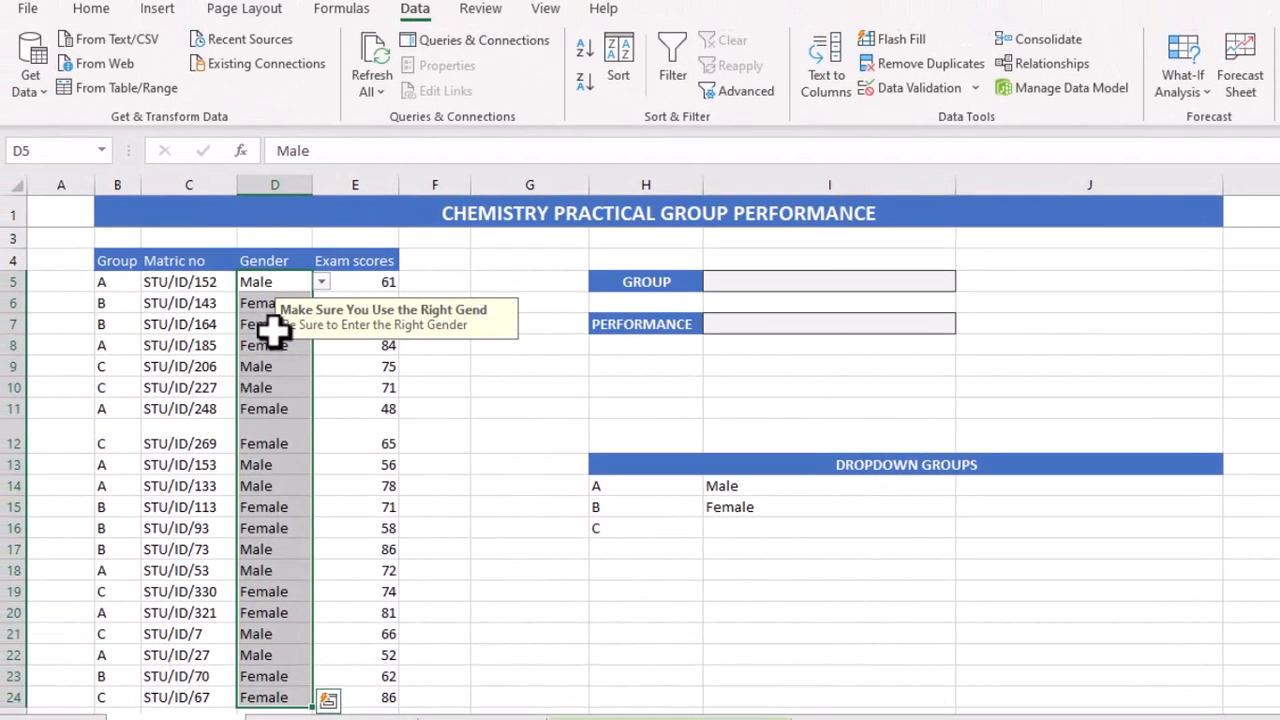
# Check the input message on several Gender cells, including D7, D10, D14, D5 and D24
pyautogui.click(273, 326)
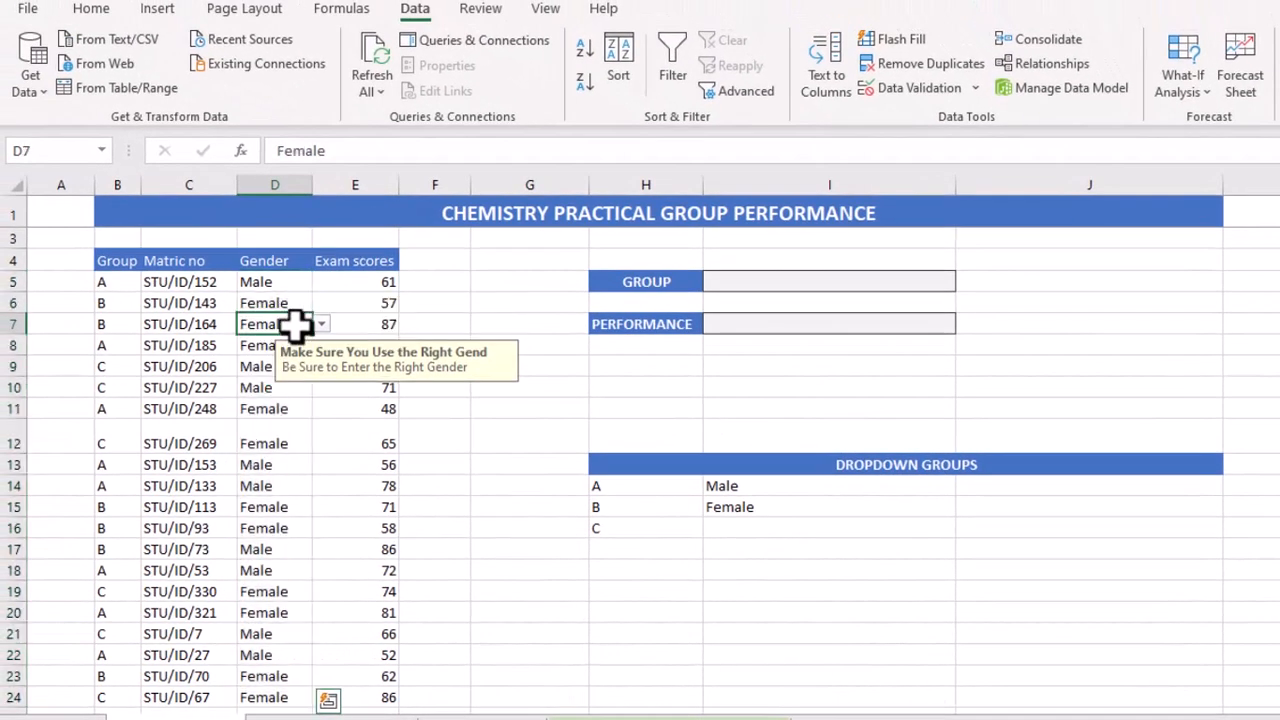
pyautogui.click(289, 389)
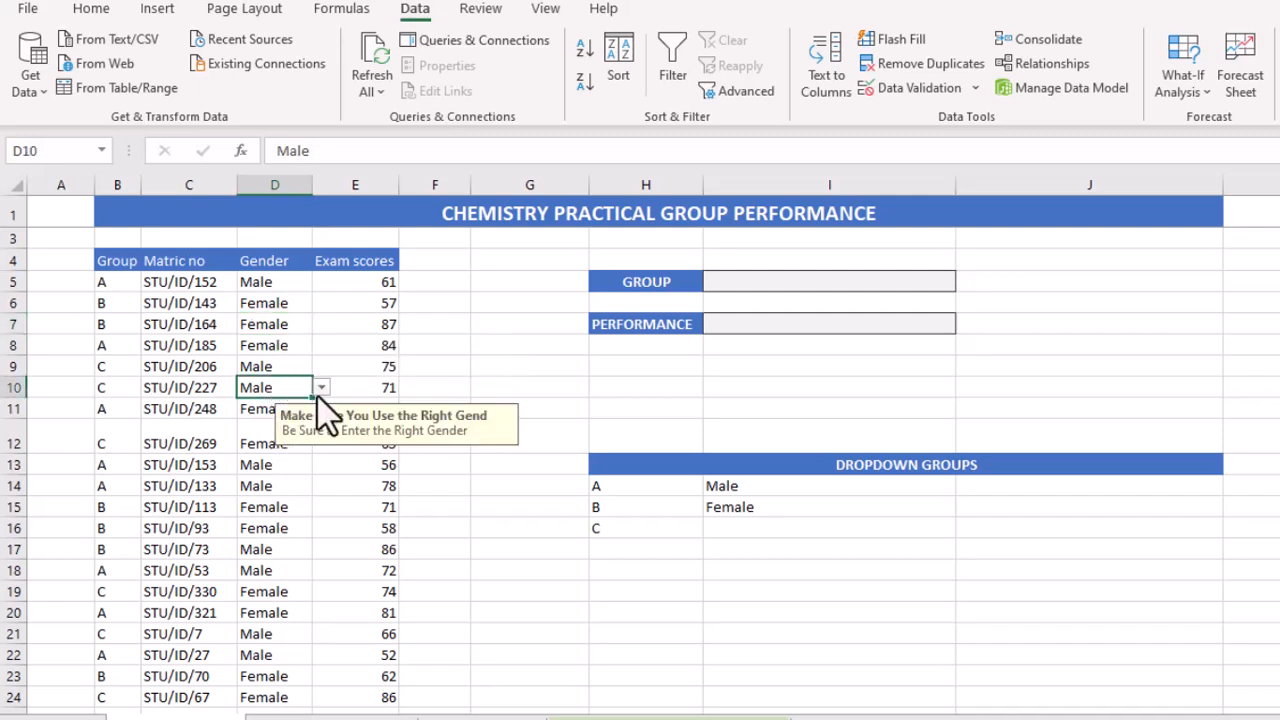
pyautogui.click(264, 485)
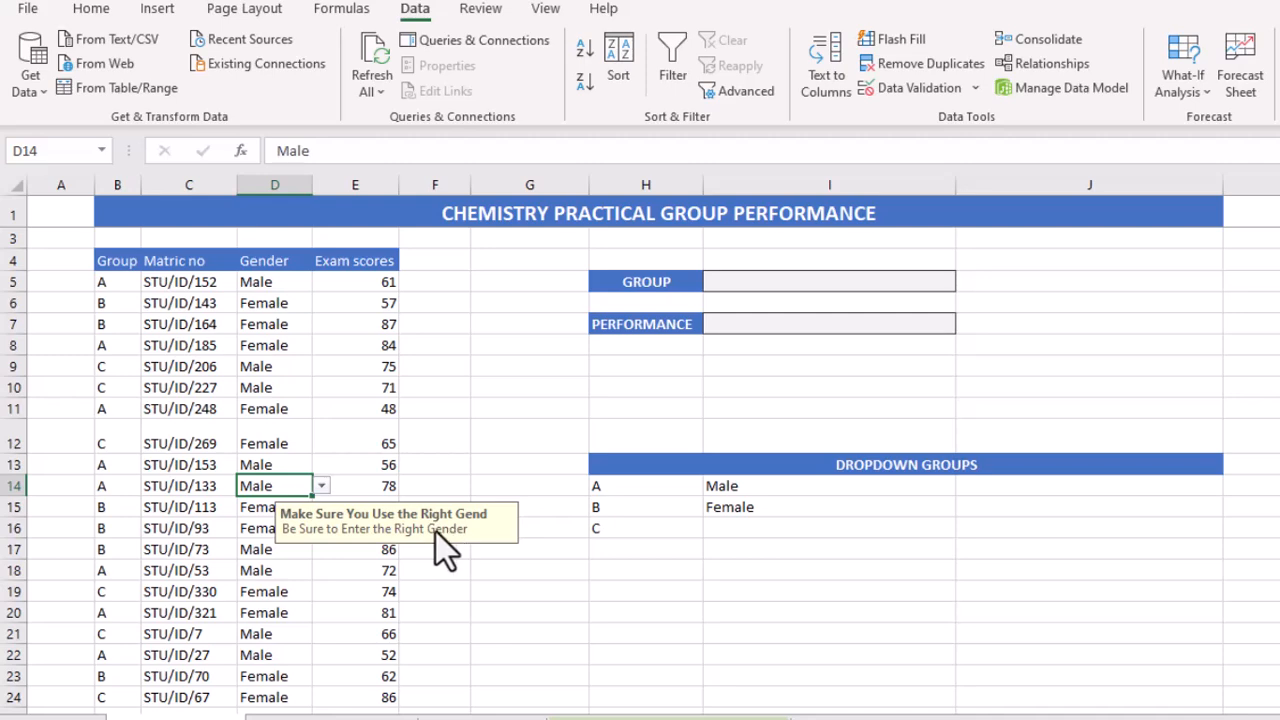
pyautogui.click(262, 283)
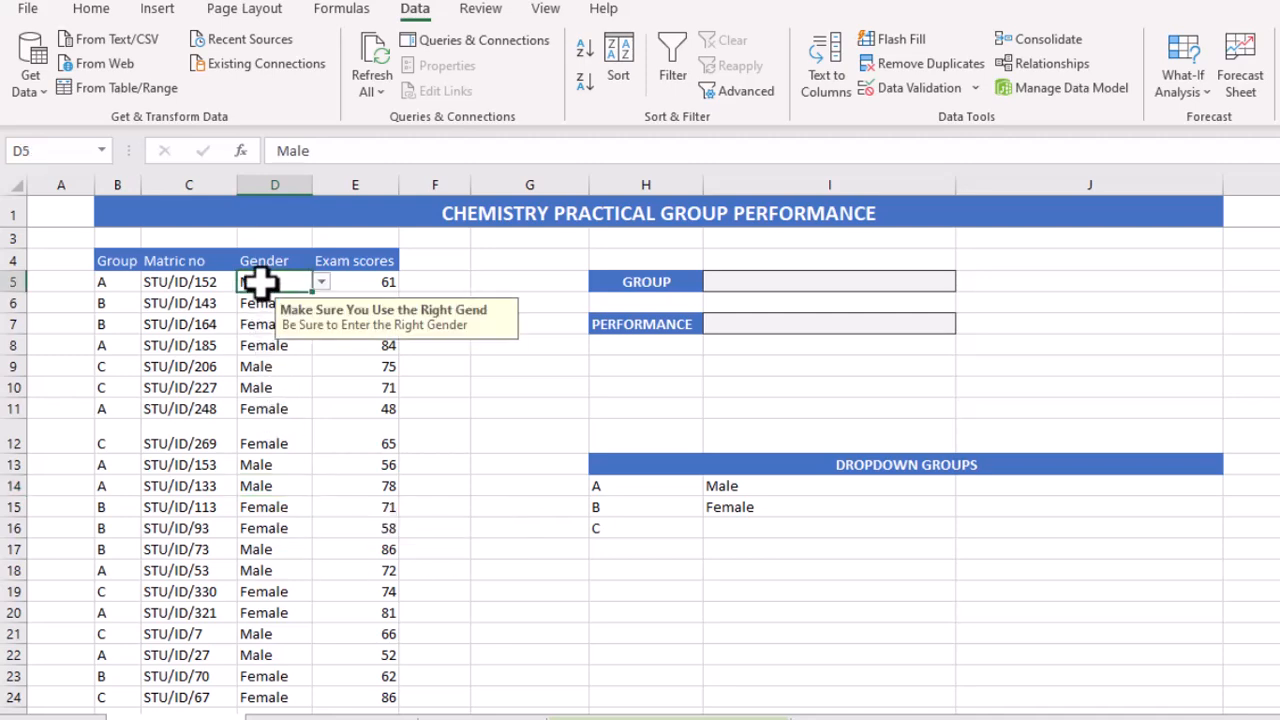
pyautogui.click(272, 697)
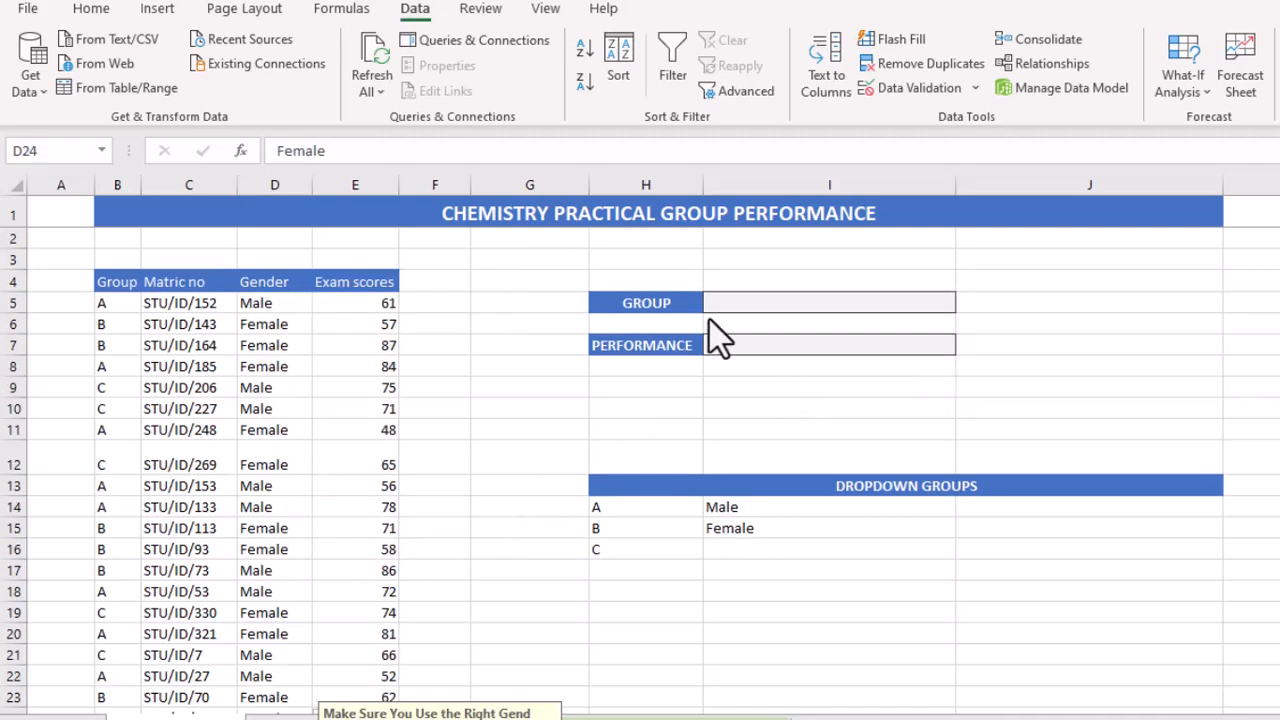
# Restrict the GROUP cell I5 to a dropdown list sourced from =$H$14:$H$16 with Data Validation
pyautogui.click(765, 302)
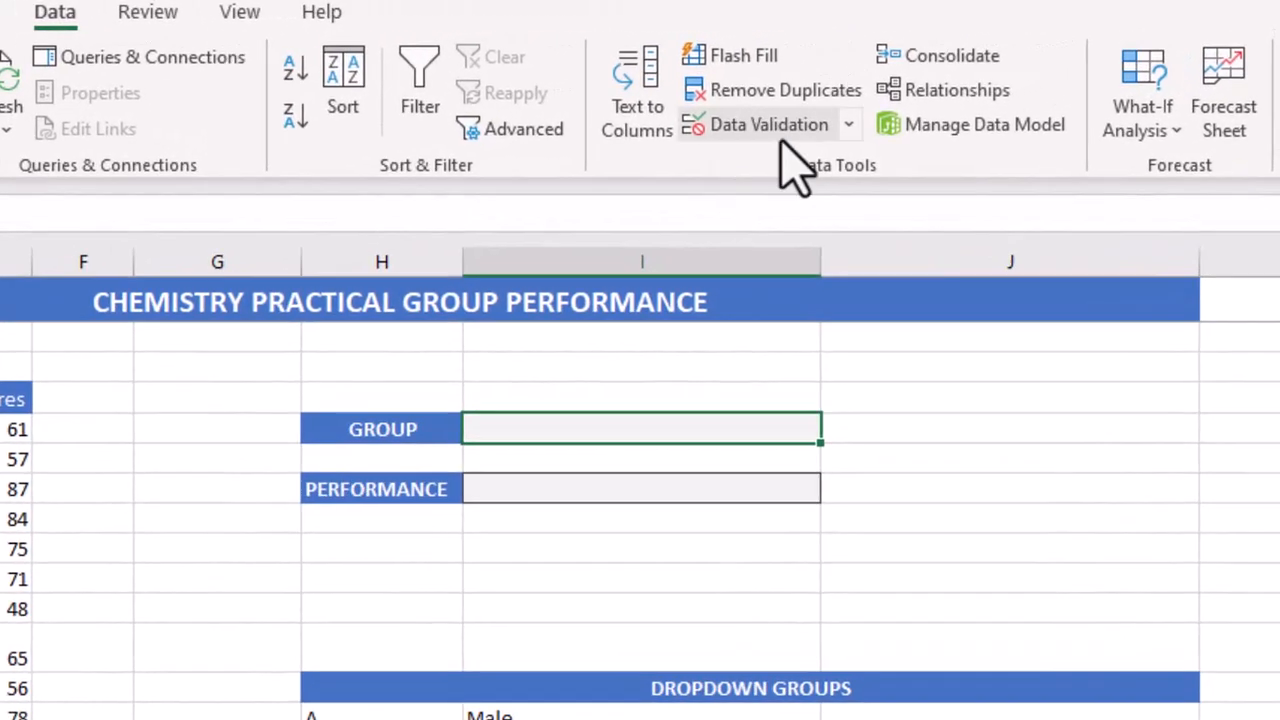
pyautogui.click(779, 138)
pyautogui.click(110, 272)
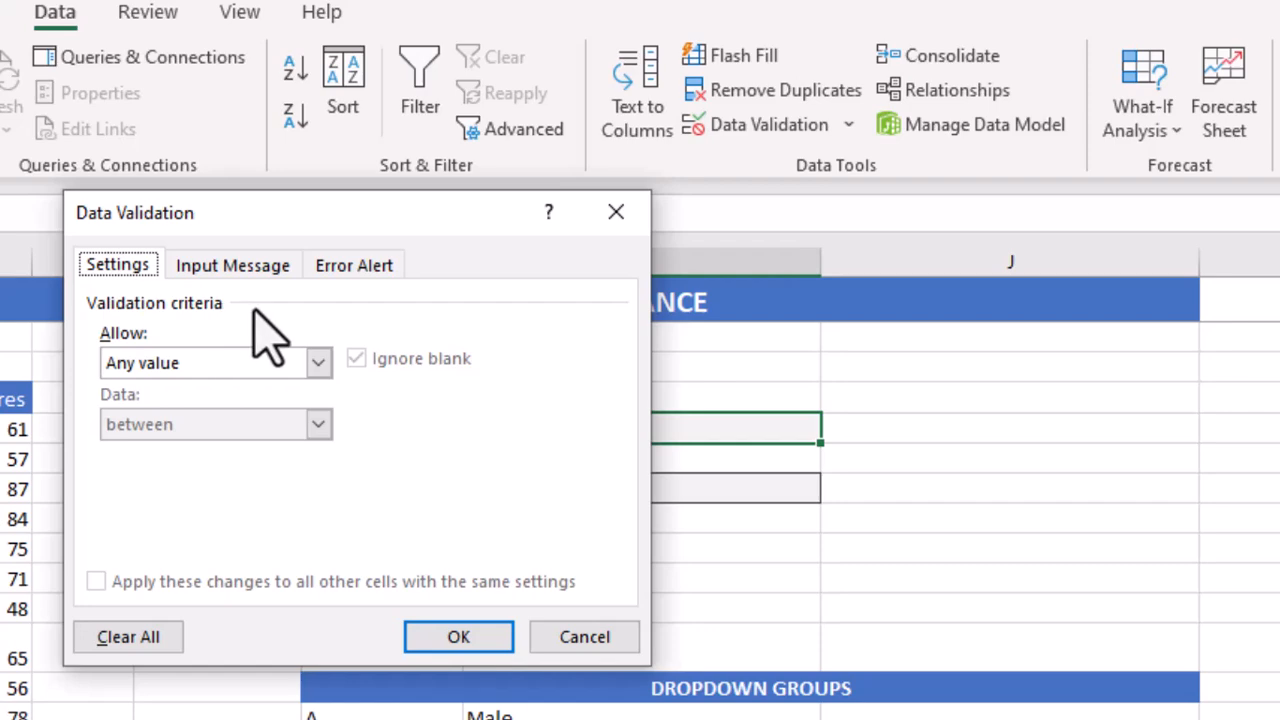
pyautogui.click(318, 364)
pyautogui.click(165, 449)
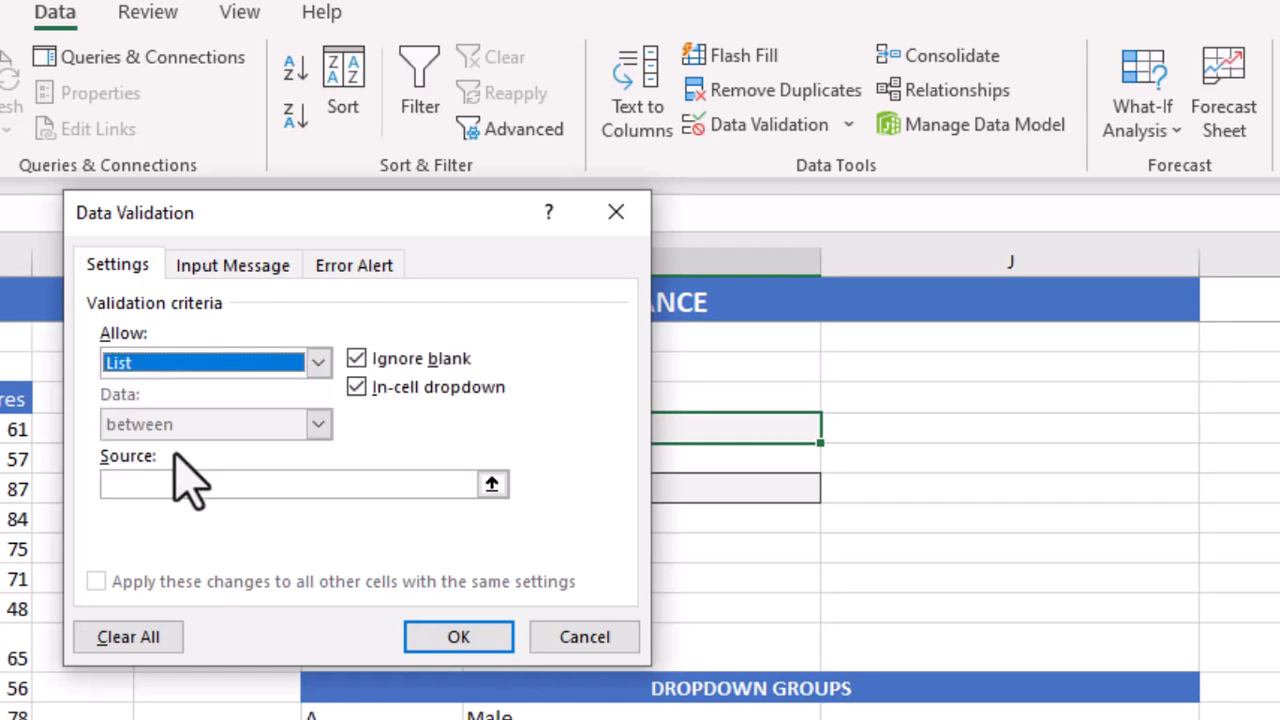
pyautogui.click(491, 484)
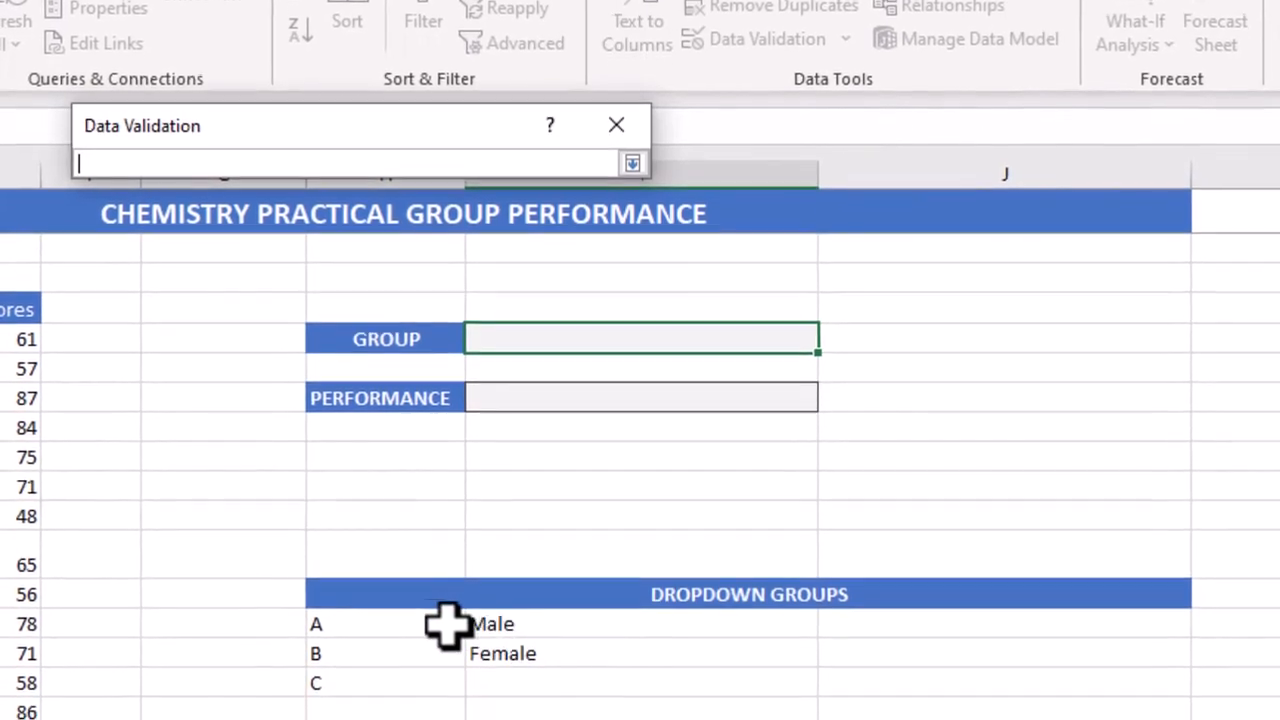
pyautogui.moveTo(380, 680); pyautogui.dragTo(381, 719)
pyautogui.moveTo(382, 646); pyautogui.dragTo(380, 645)
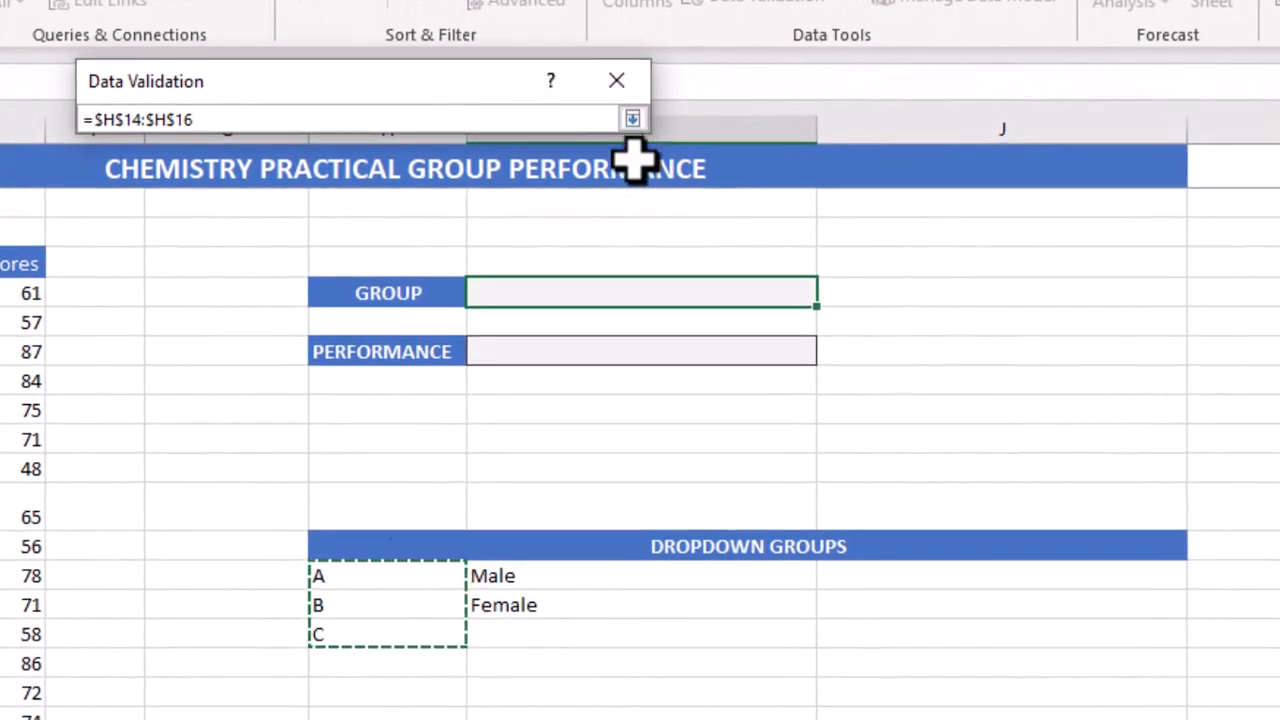
pyautogui.click(632, 119)
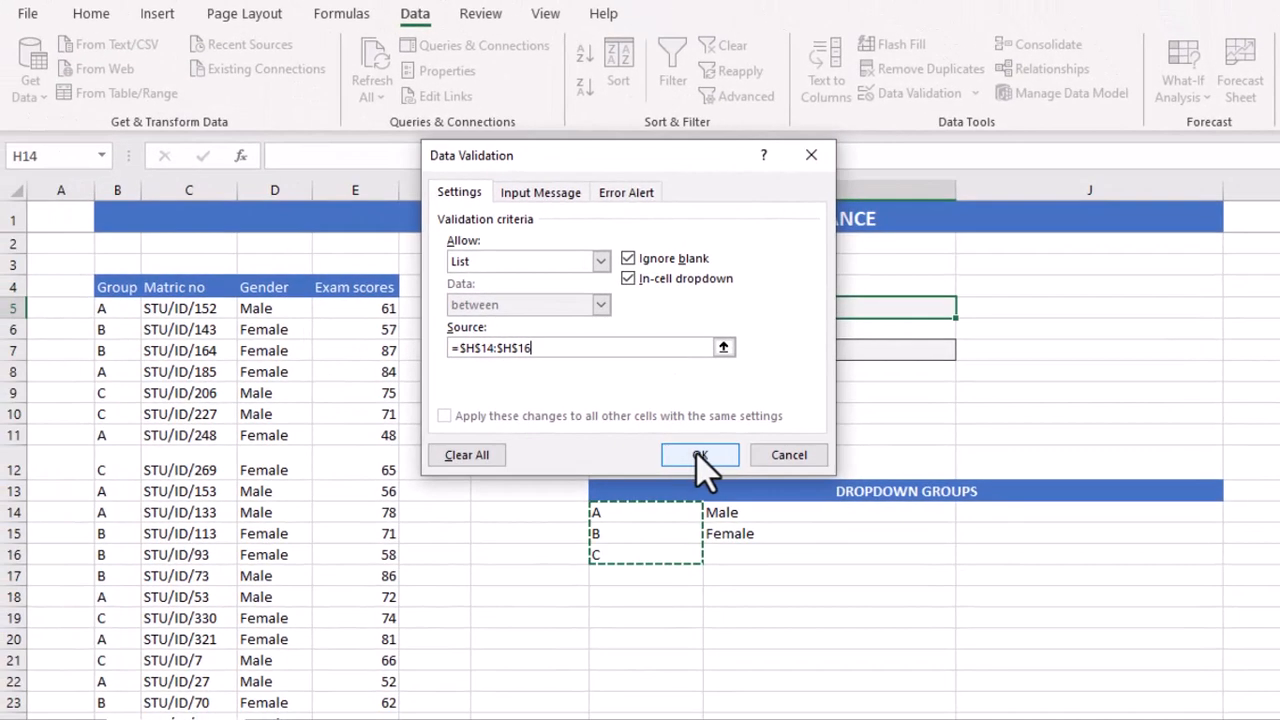
pyautogui.click(700, 460)
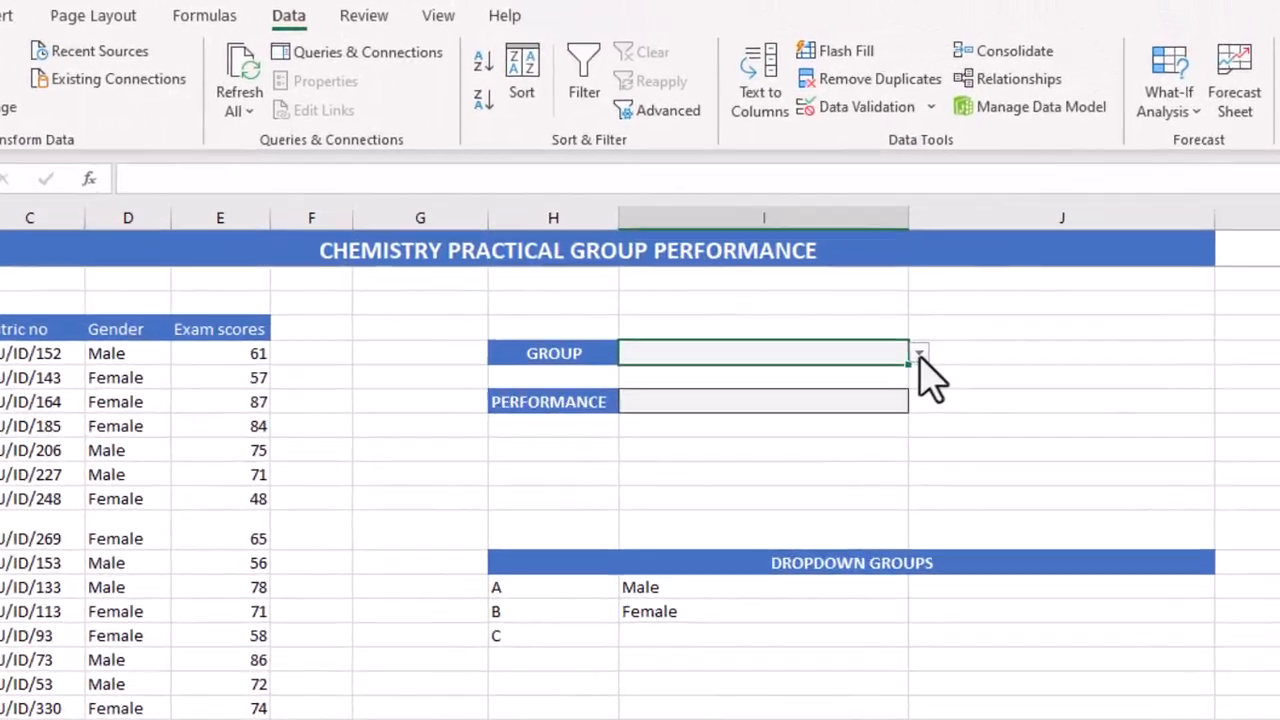
# Test the GROUP dropdown in I5 by choosing B, C and finally A to compare each group's performance
pyautogui.click(962, 311)
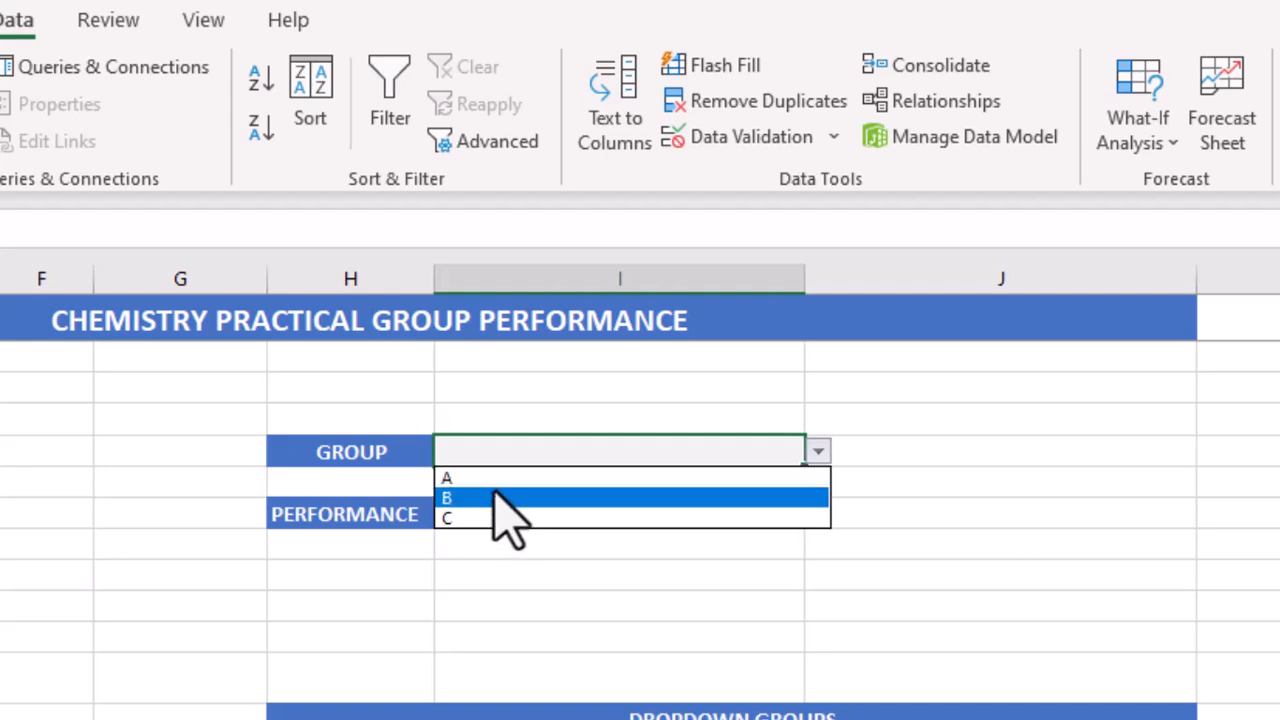
pyautogui.click(505, 498)
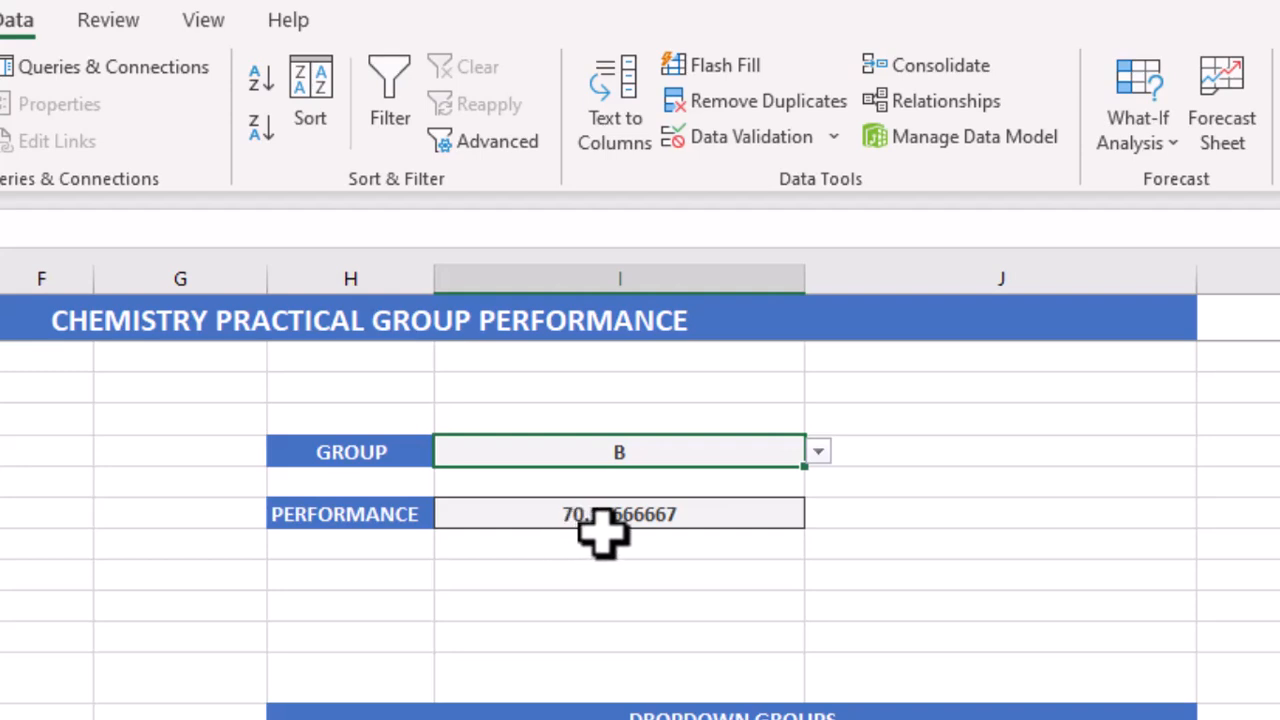
pyautogui.click(819, 456)
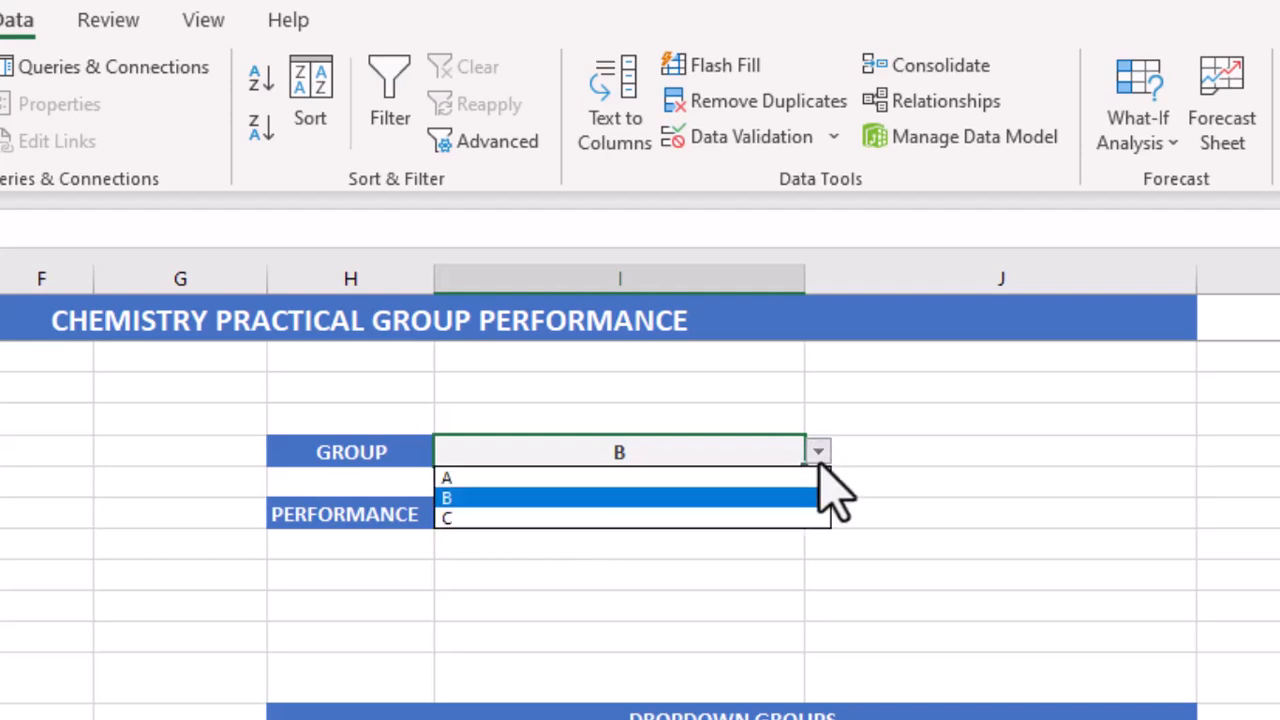
pyautogui.click(637, 518)
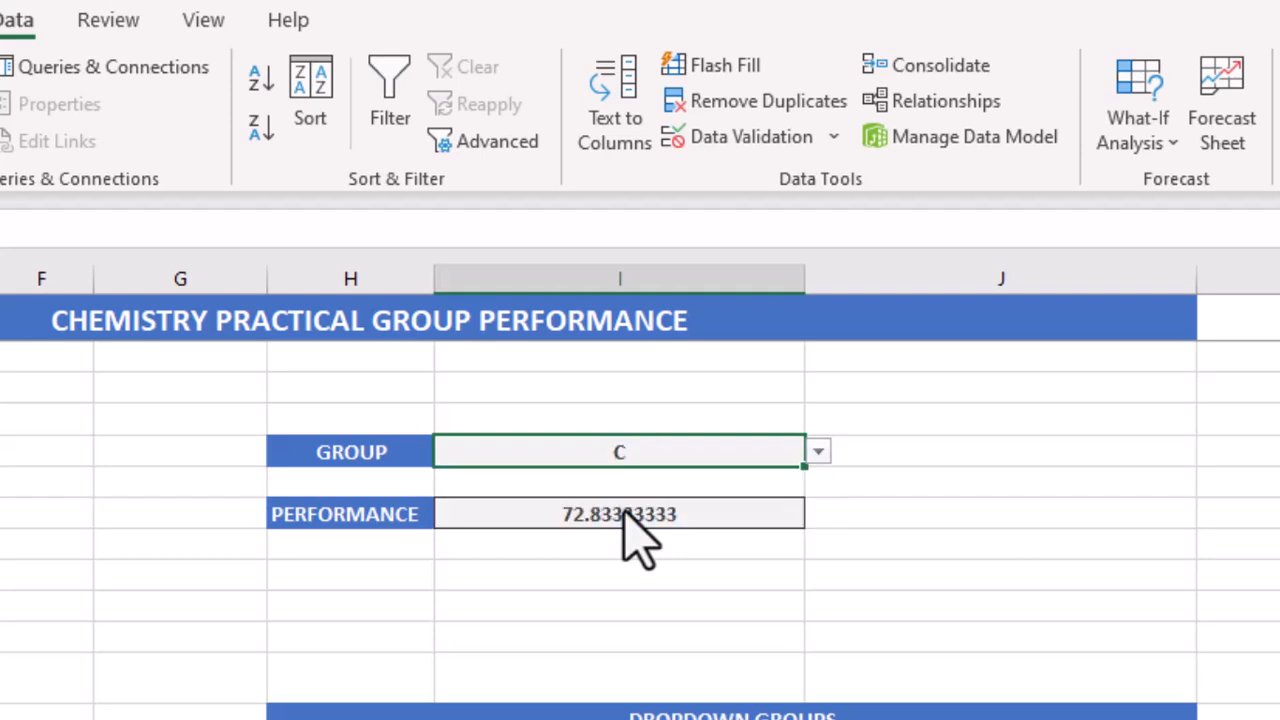
pyautogui.click(818, 452)
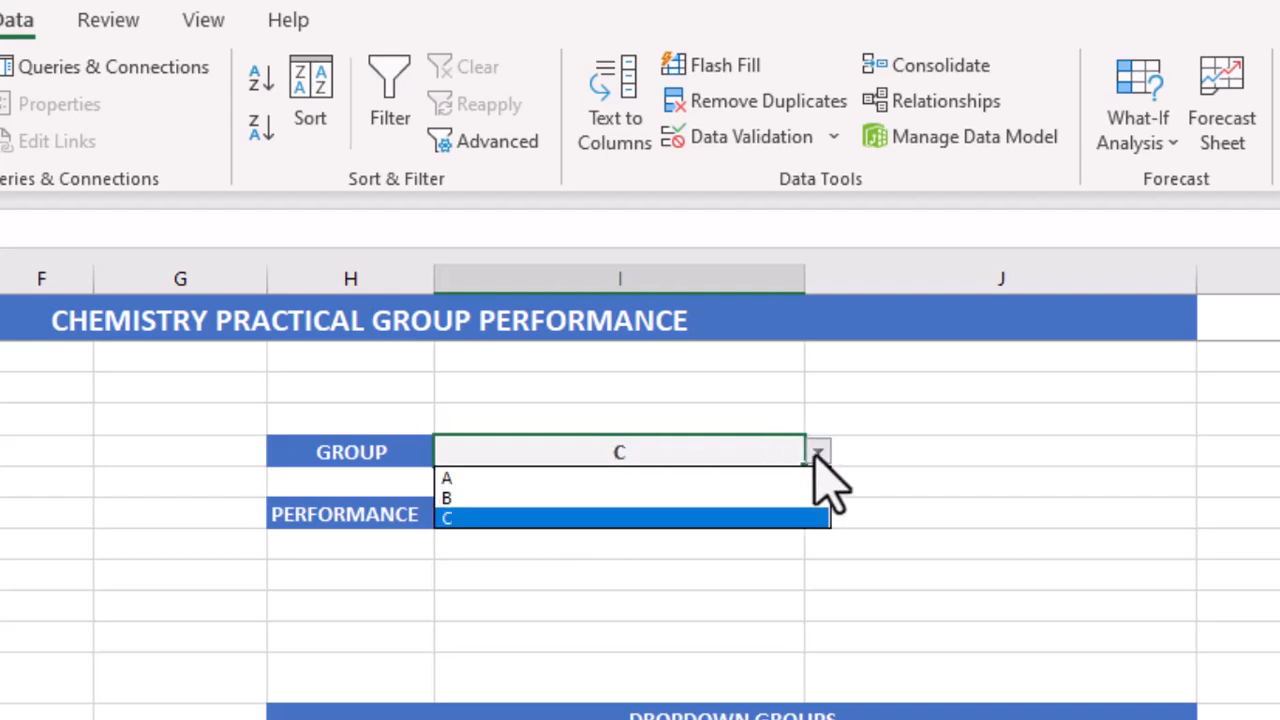
pyautogui.click(560, 479)
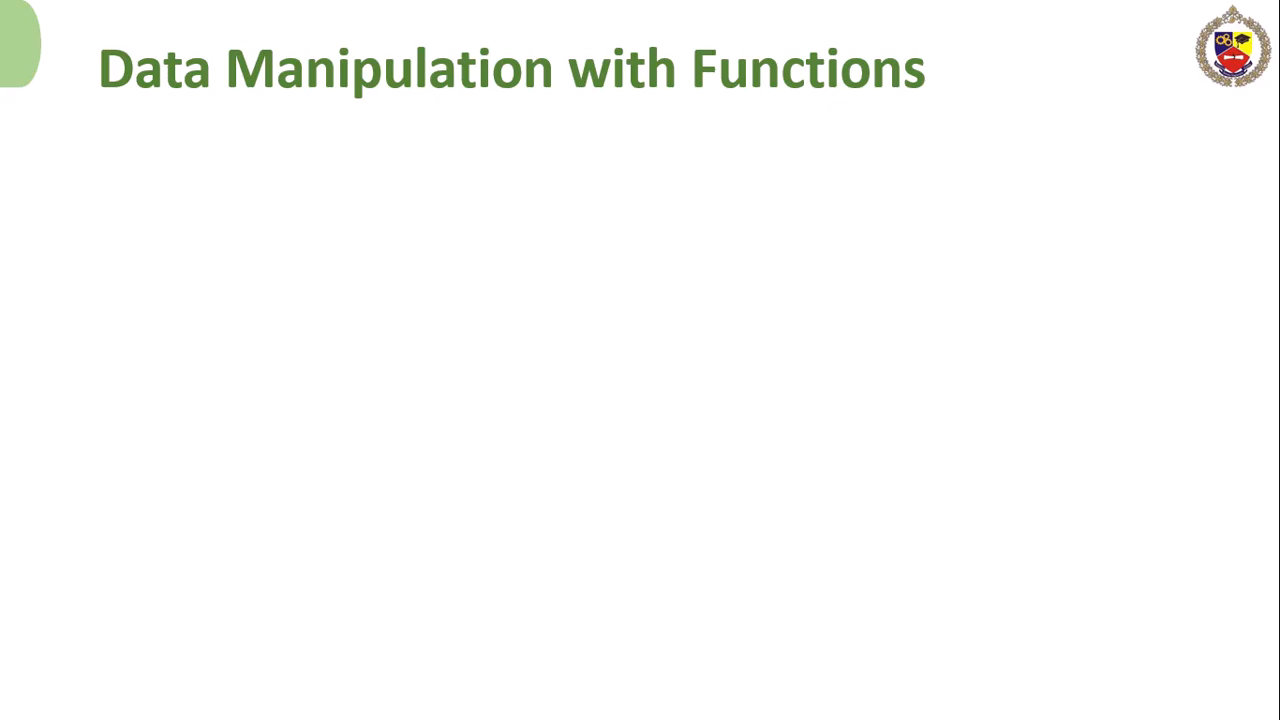
pyautogui.click(420, 222)
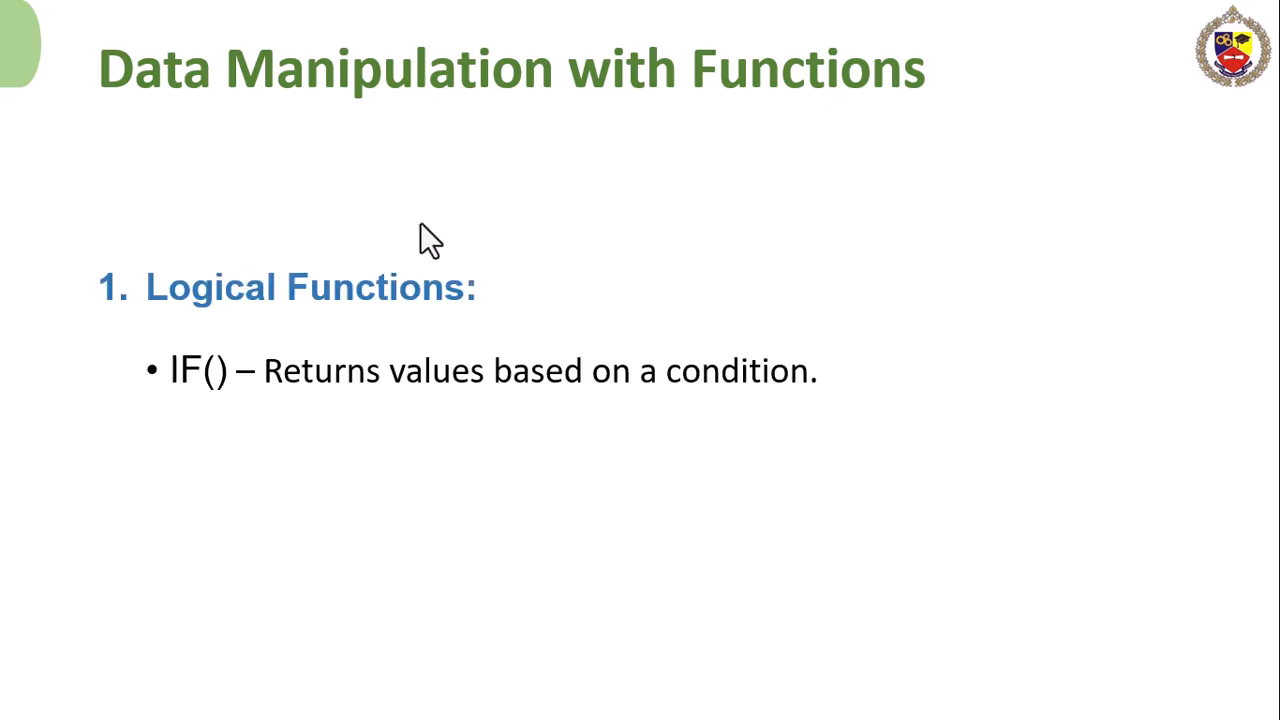
pyautogui.click(420, 224)
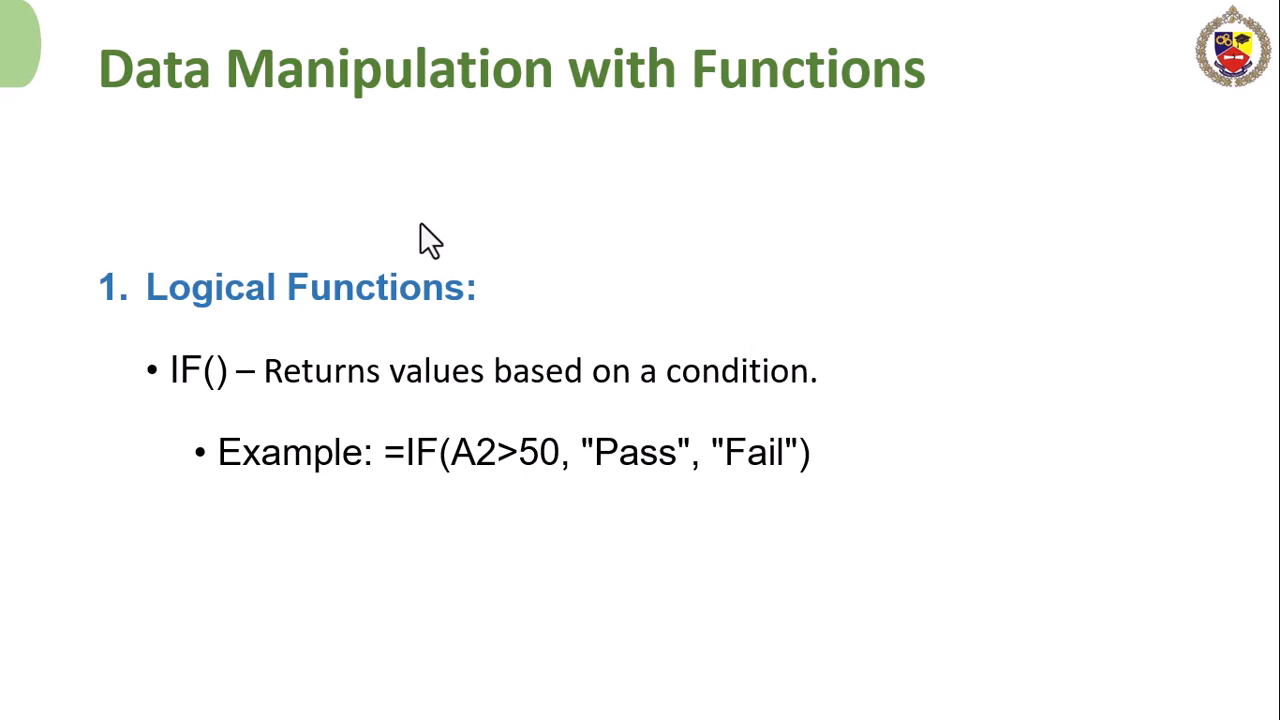
pyautogui.click(420, 222)
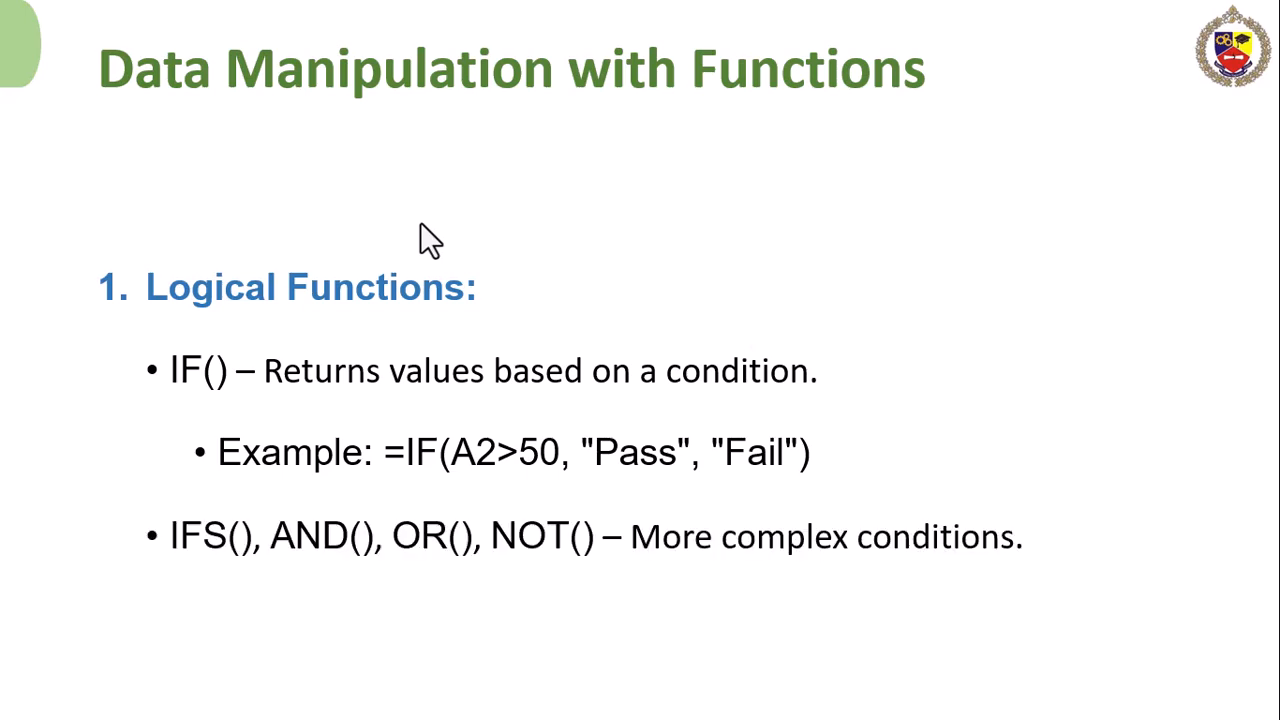
pyautogui.press('Right')
pyautogui.press('Left')
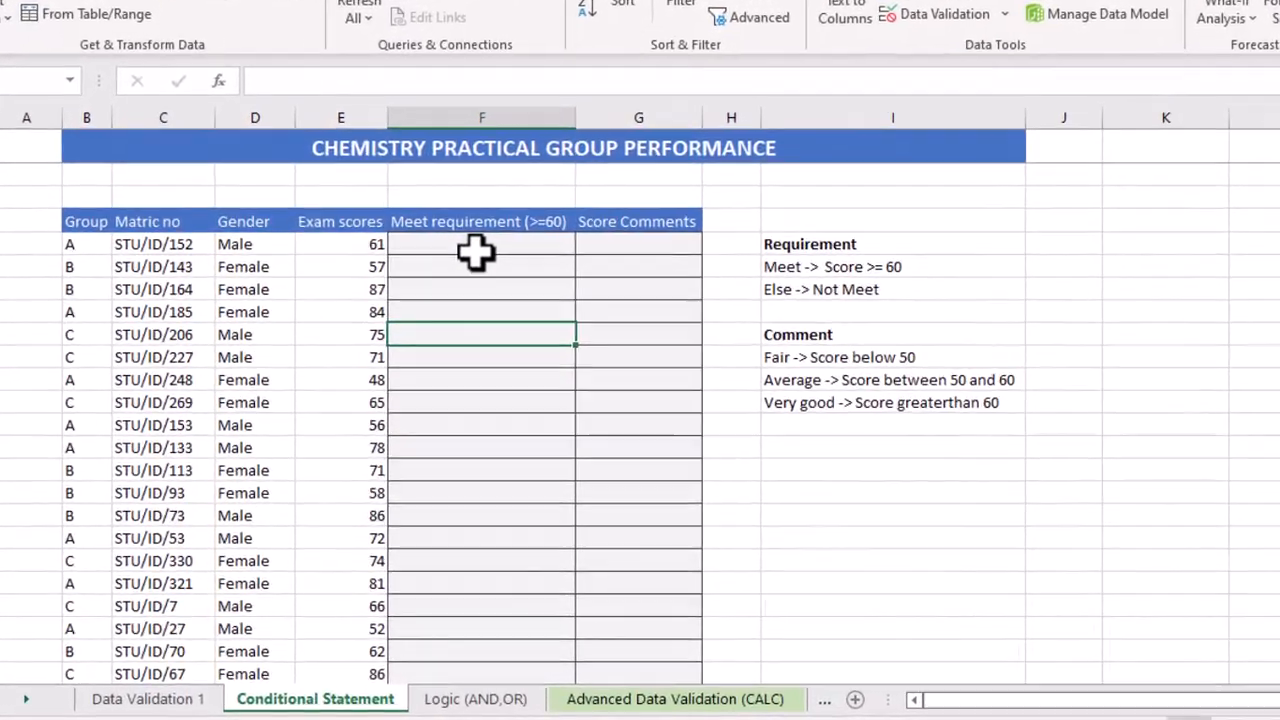
# Enter =IF(E5>=60, "Meet", "Not Meet") in F5, the first Meet requirement cell of the Conditional Statement sheet
pyautogui.click(450, 284)
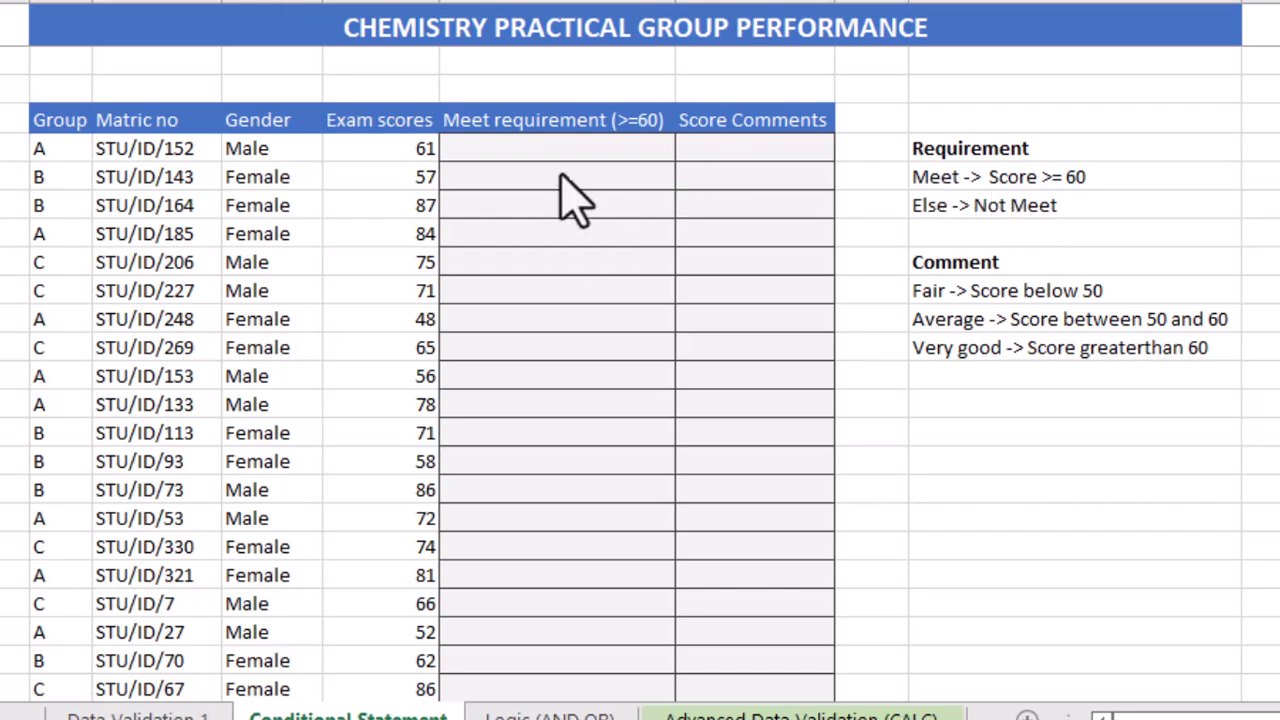
pyautogui.click(525, 148)
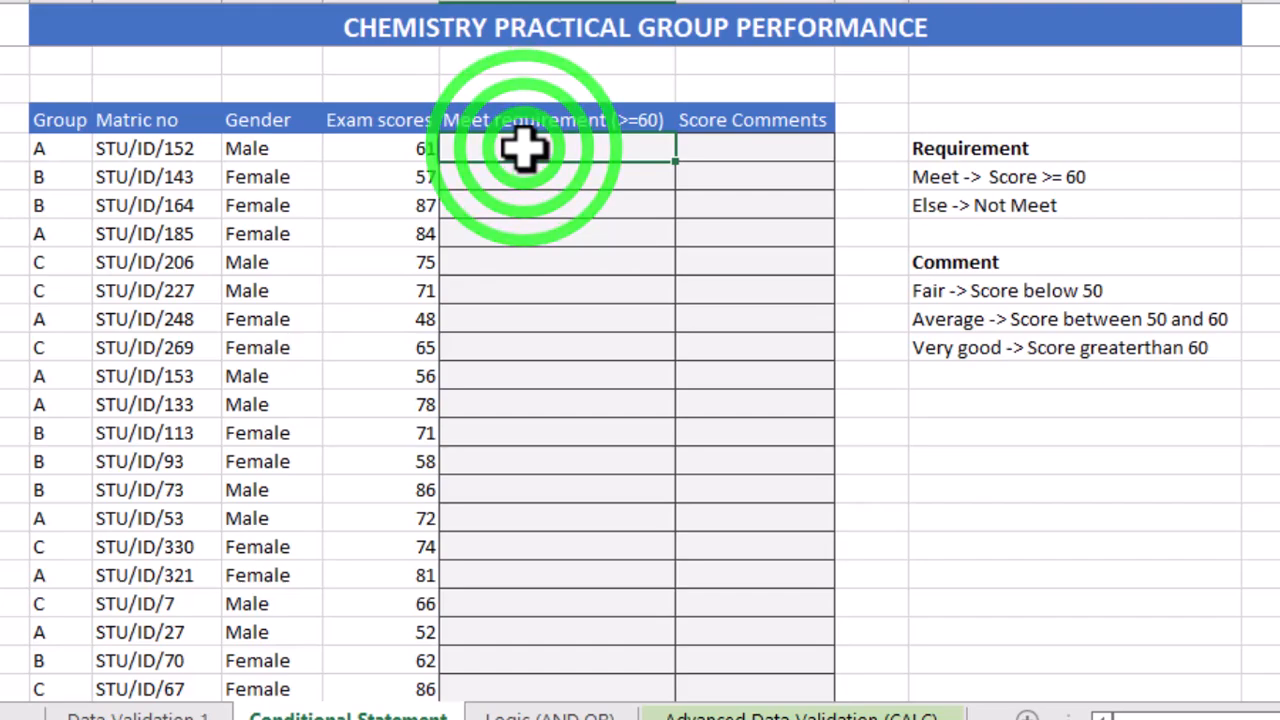
pyautogui.write('=IF(')
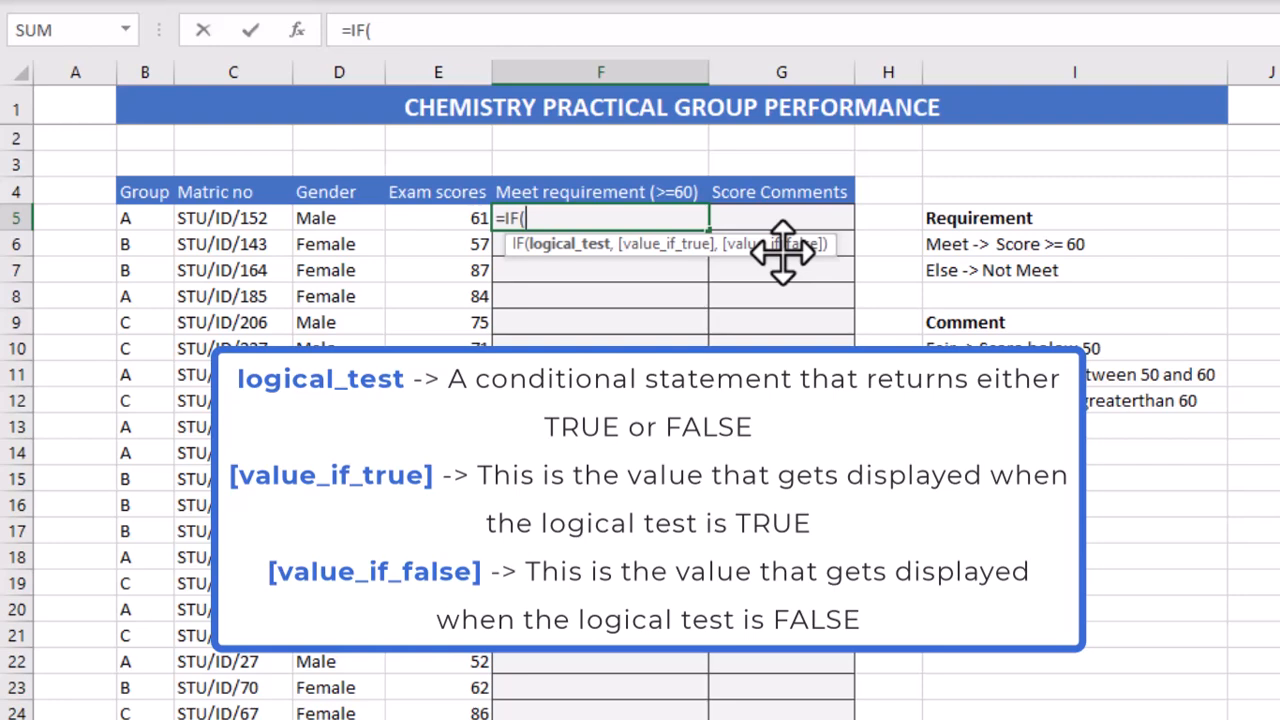
pyautogui.click(450, 218)
pyautogui.write('>=60')
pyautogui.write(',')
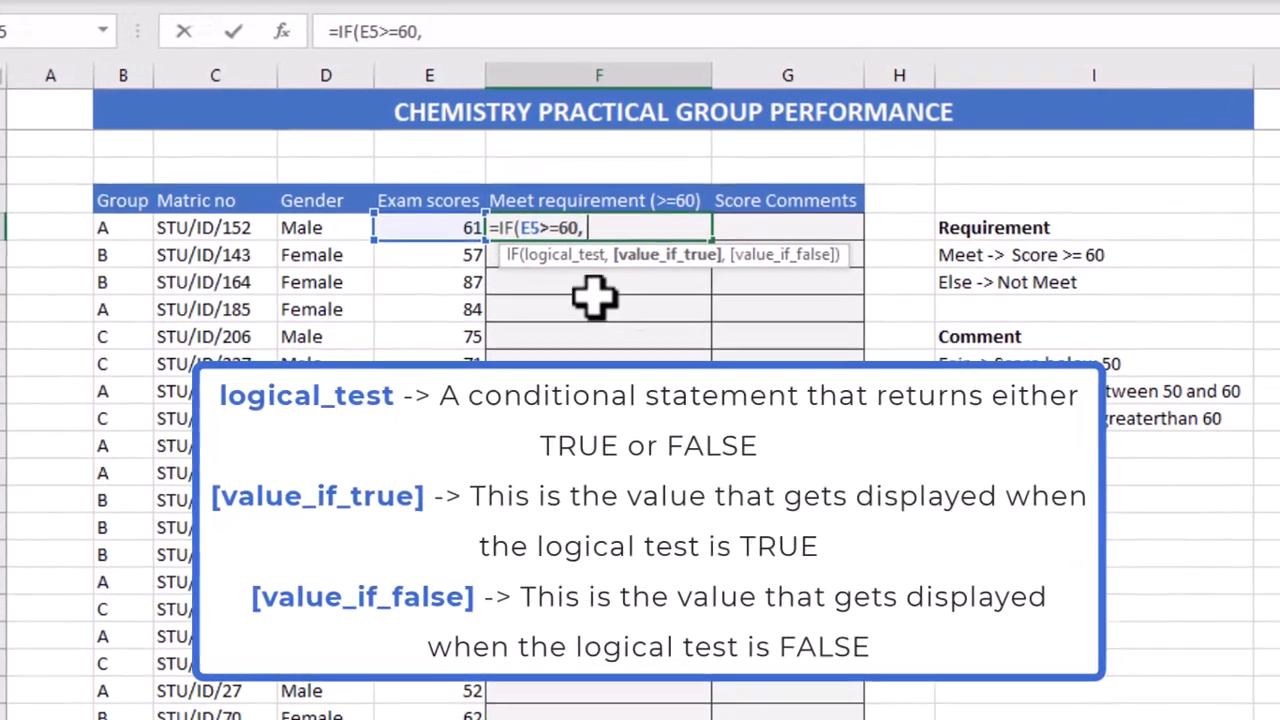
pyautogui.write(' "Meet",')
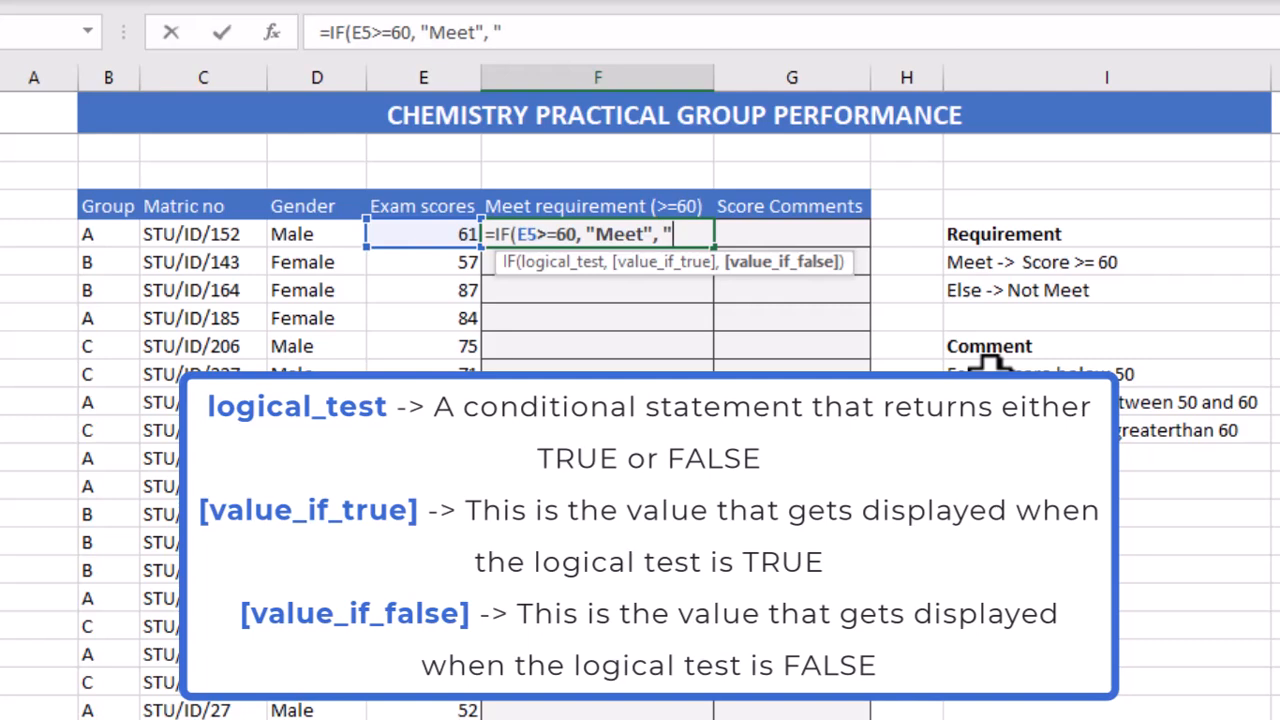
pyautogui.write(' "Not M')
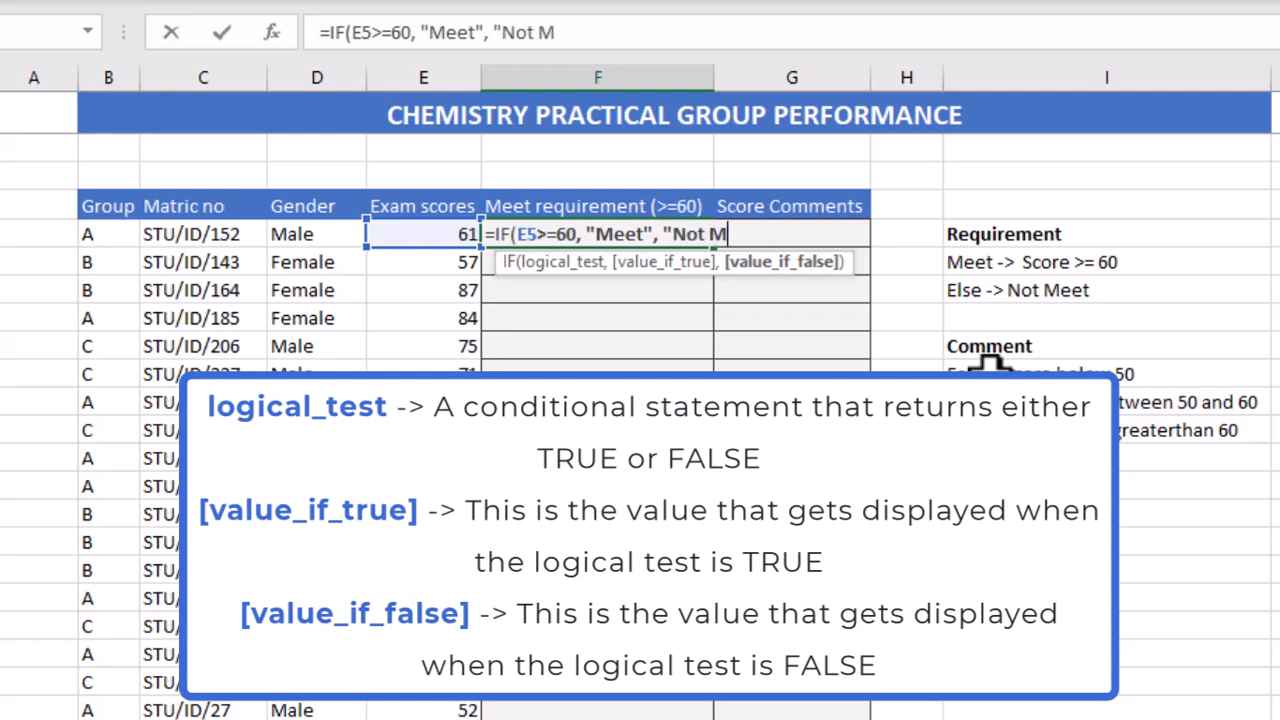
pyautogui.write('eet")')
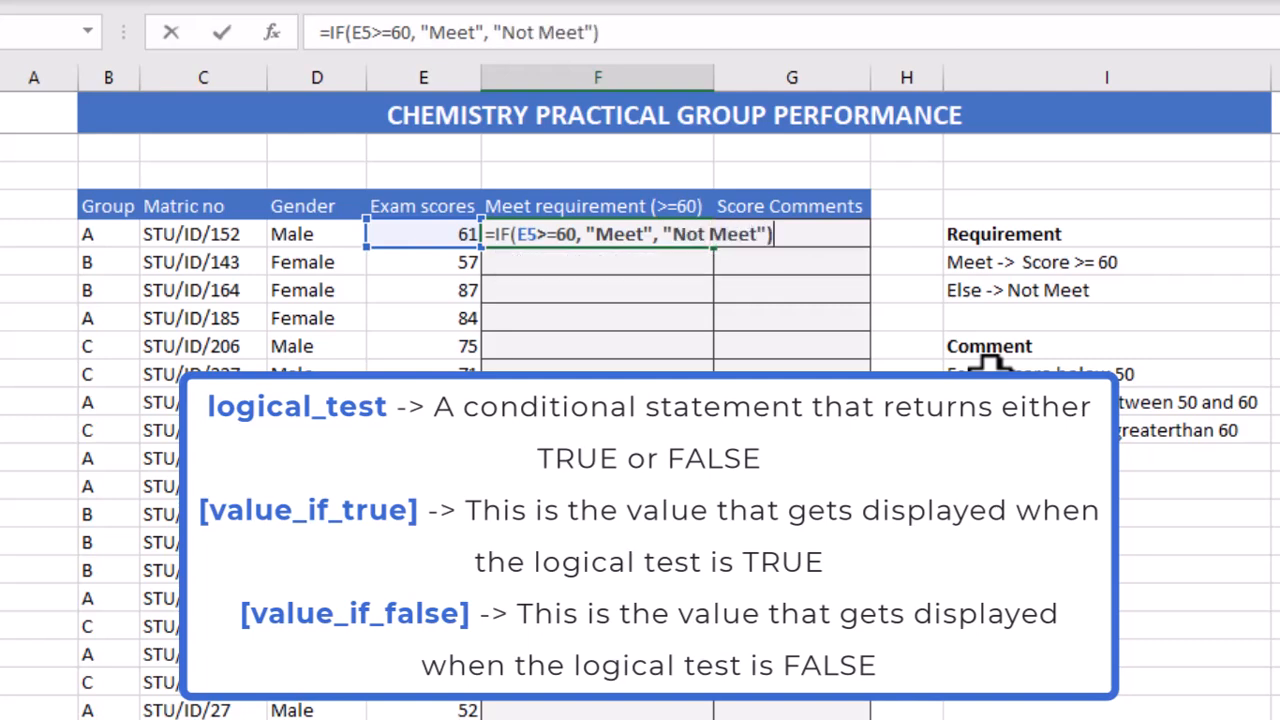
pyautogui.press('Return')
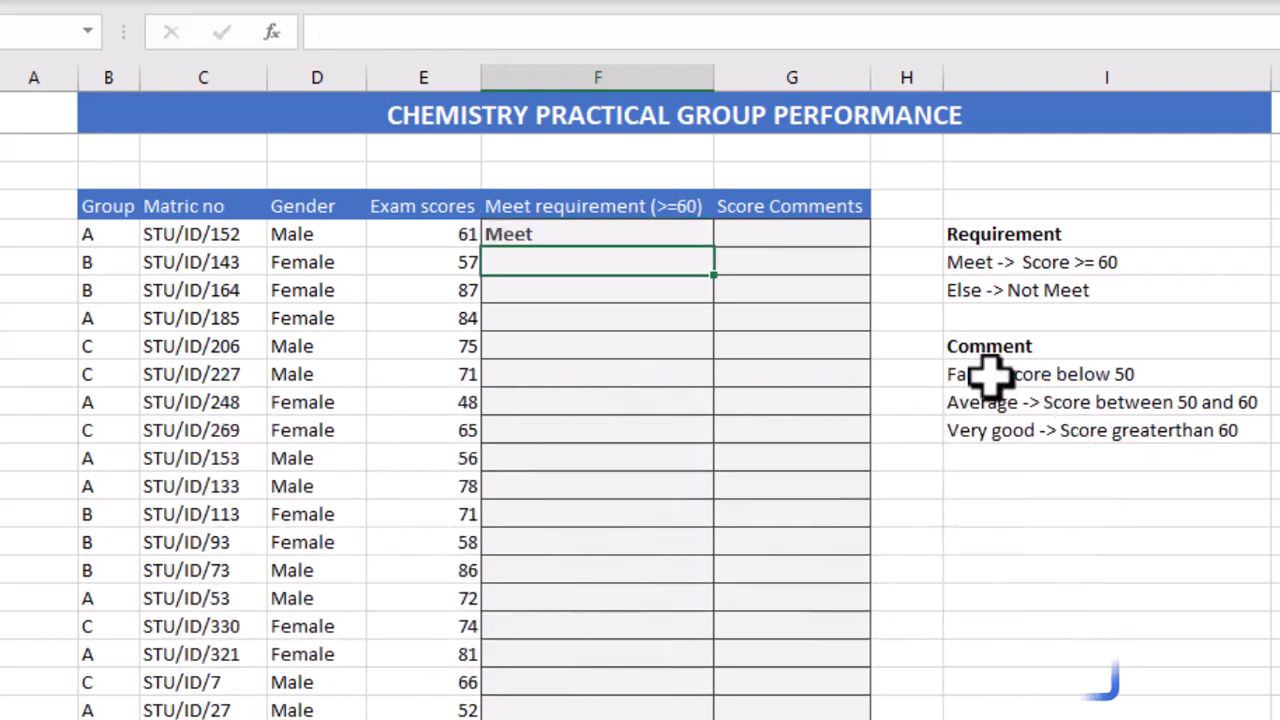
# Fill the IF formula from F5 down the Meet requirement column and check the formulas in a few filled cells
pyautogui.press('Up')
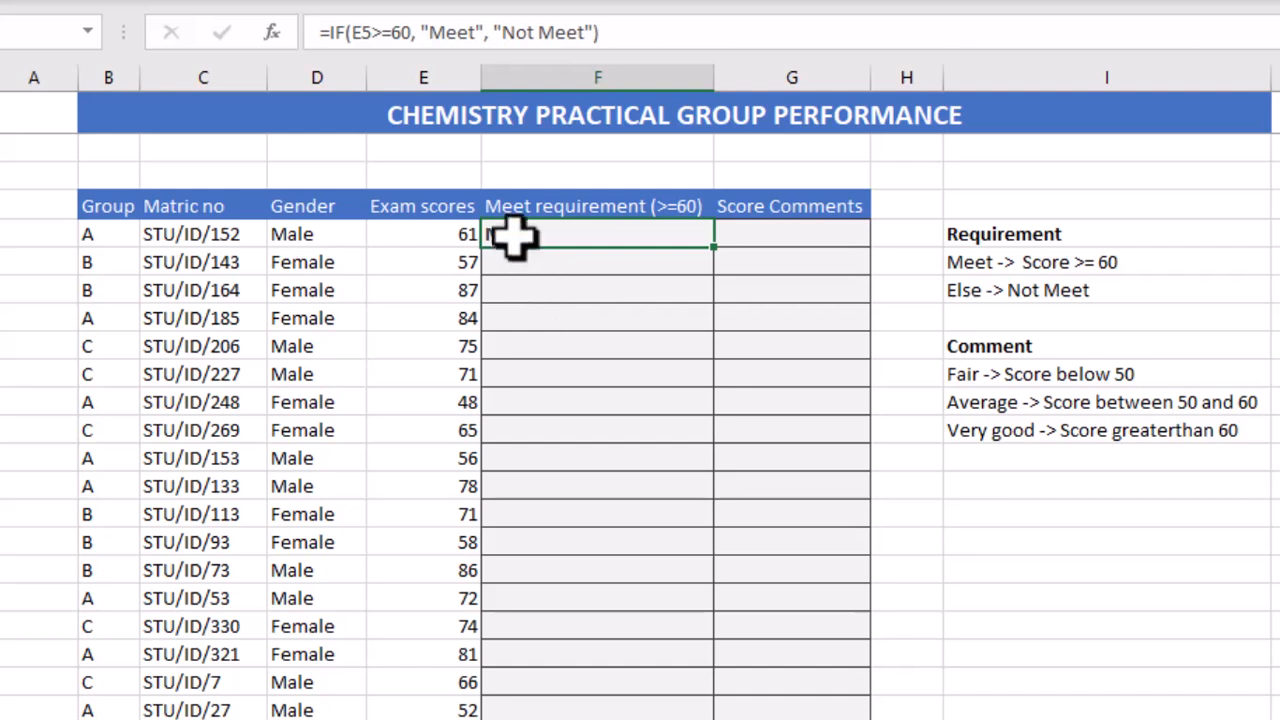
pyautogui.doubleClick(716, 250)
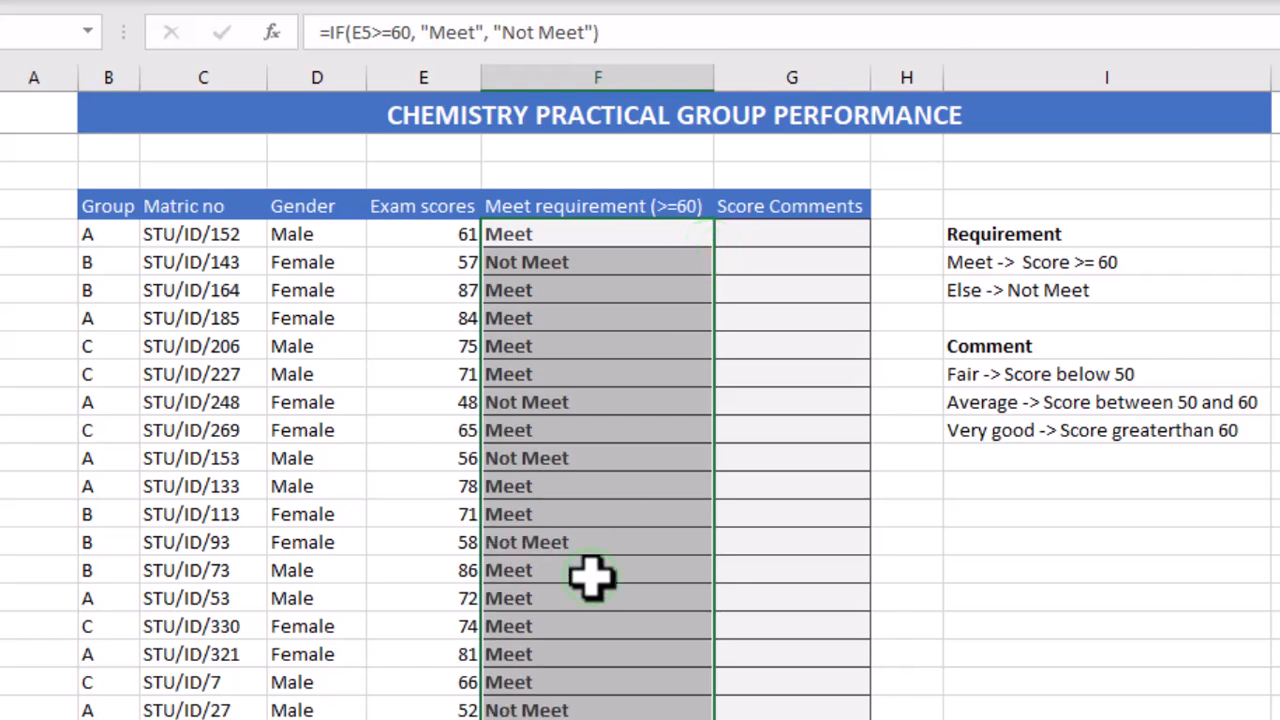
pyautogui.click(592, 577)
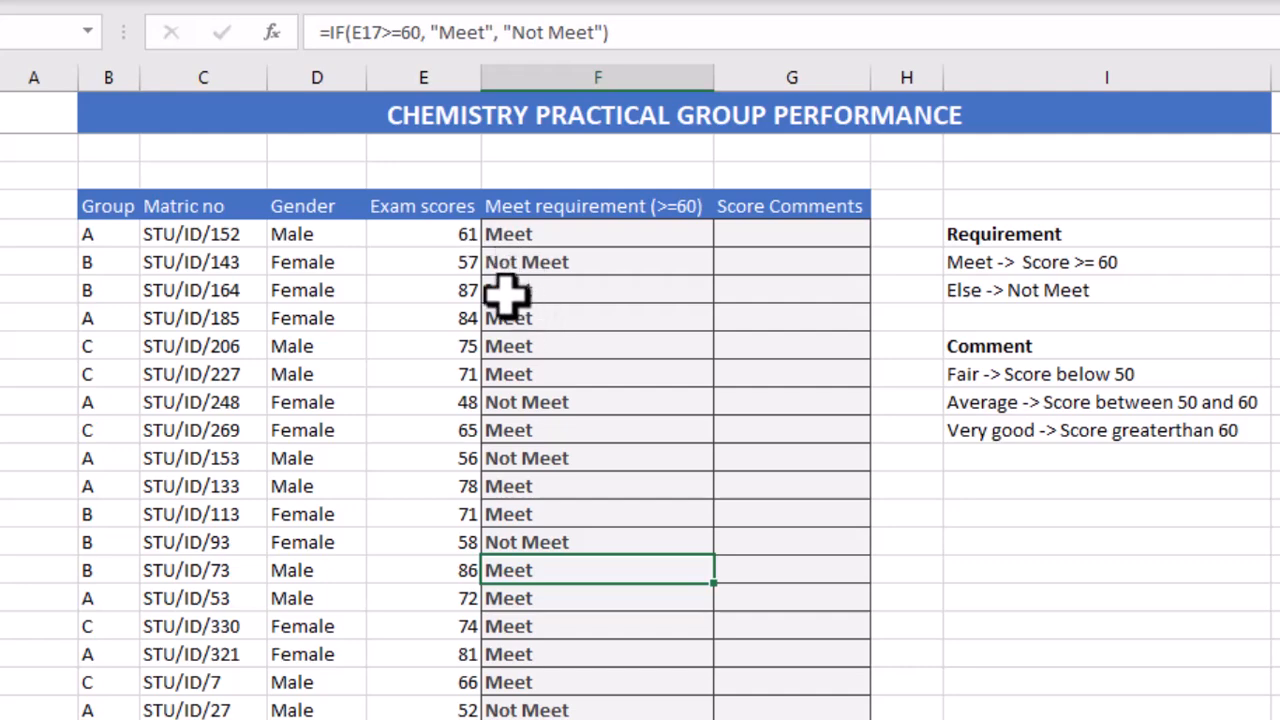
pyautogui.click(507, 290)
pyautogui.scroll(-2, 531, 508)
pyautogui.scroll(2, 830, 340)
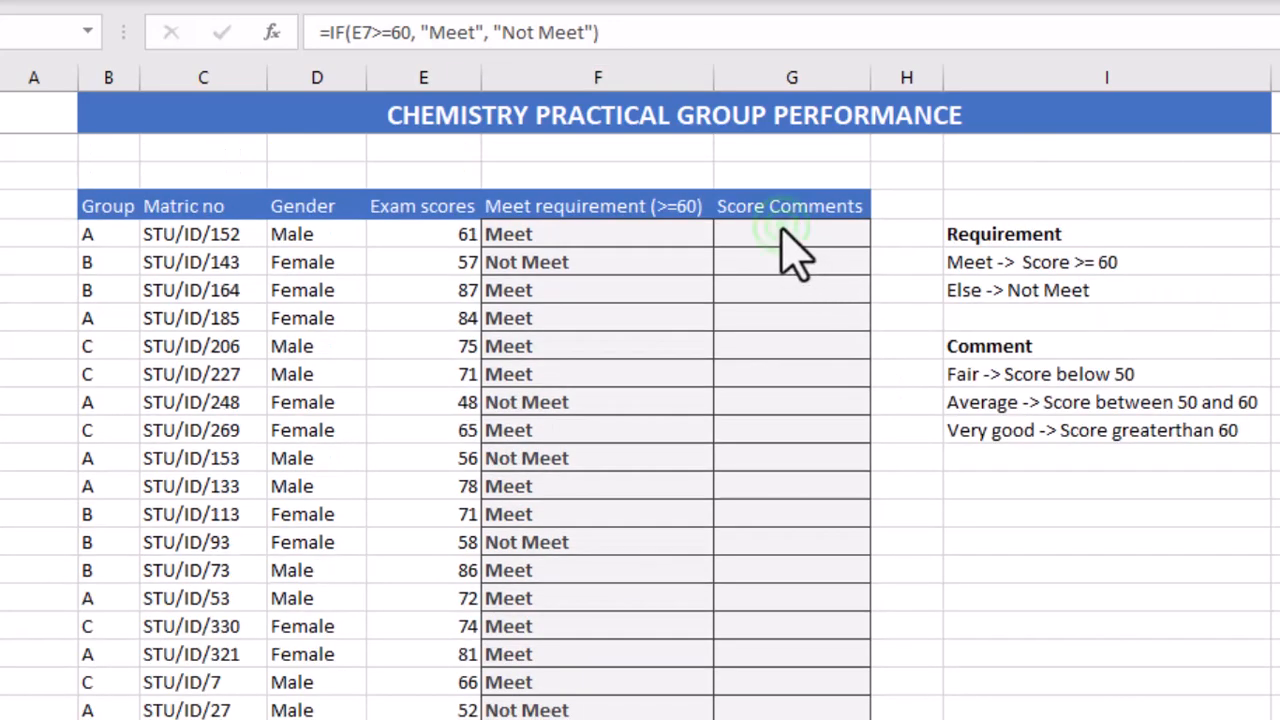
# On the AND/OR/NOT sheet, enter =AND(B9>=70, B9<=80) in C9 to flag scores between 70 and 80
pyautogui.click(785, 232)
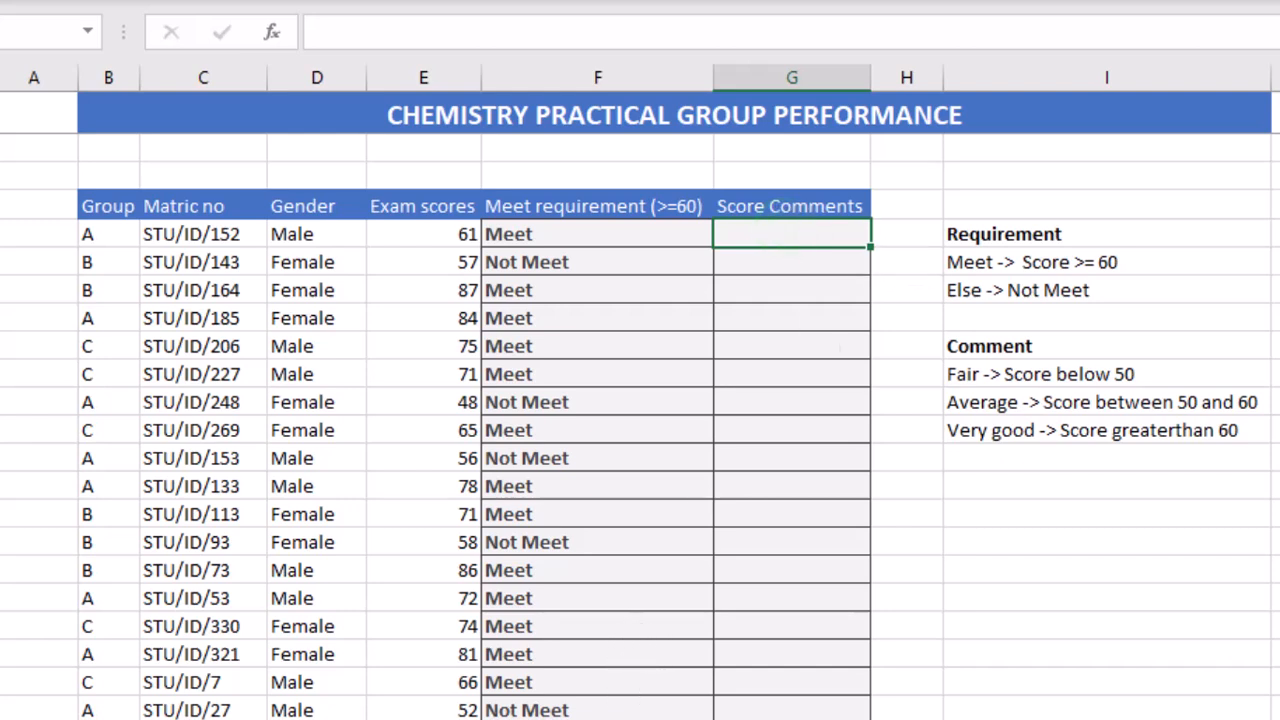
pyautogui.hotkey('ctrl', 'pagedown')
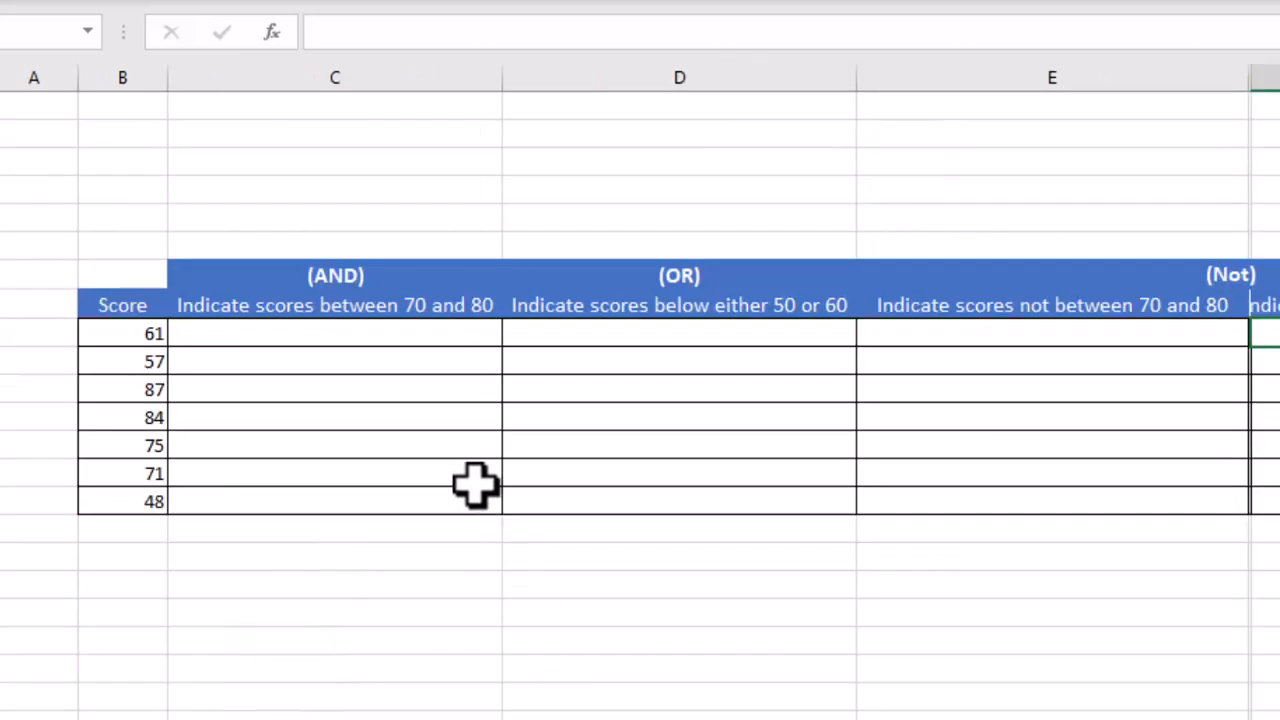
pyautogui.click(346, 275)
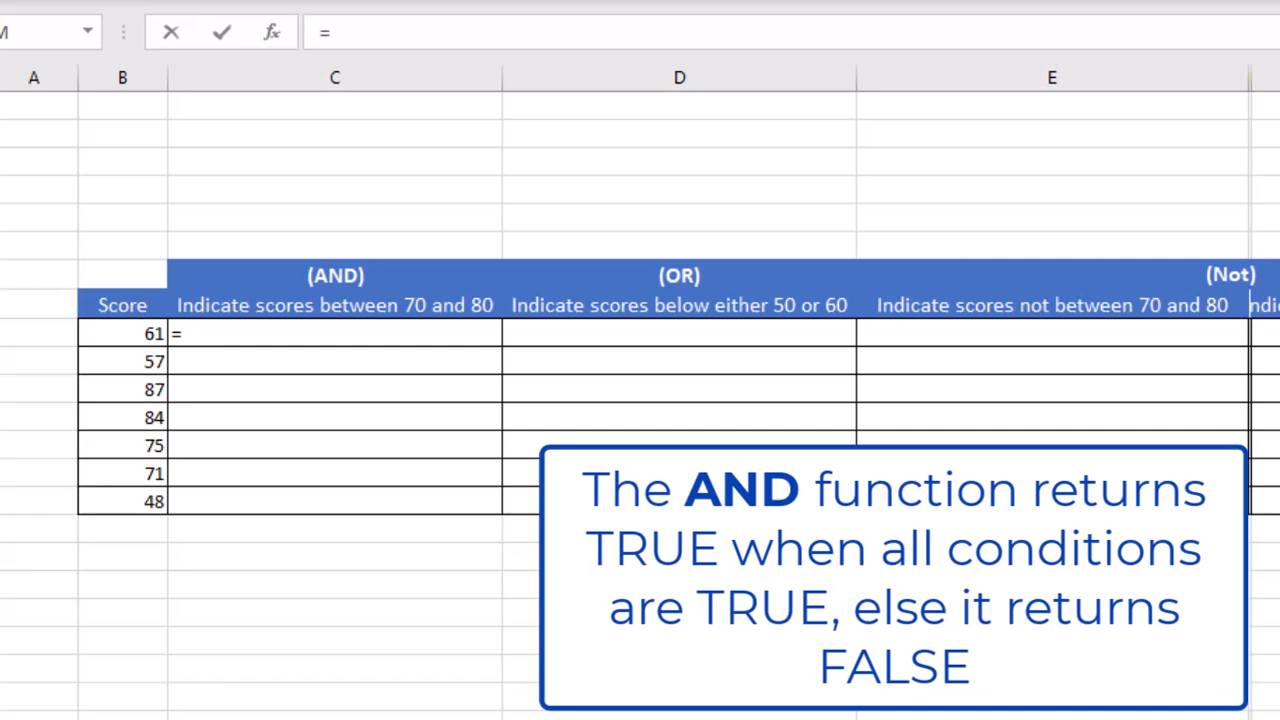
pyautogui.write('AND')
pyautogui.click(309, 331)
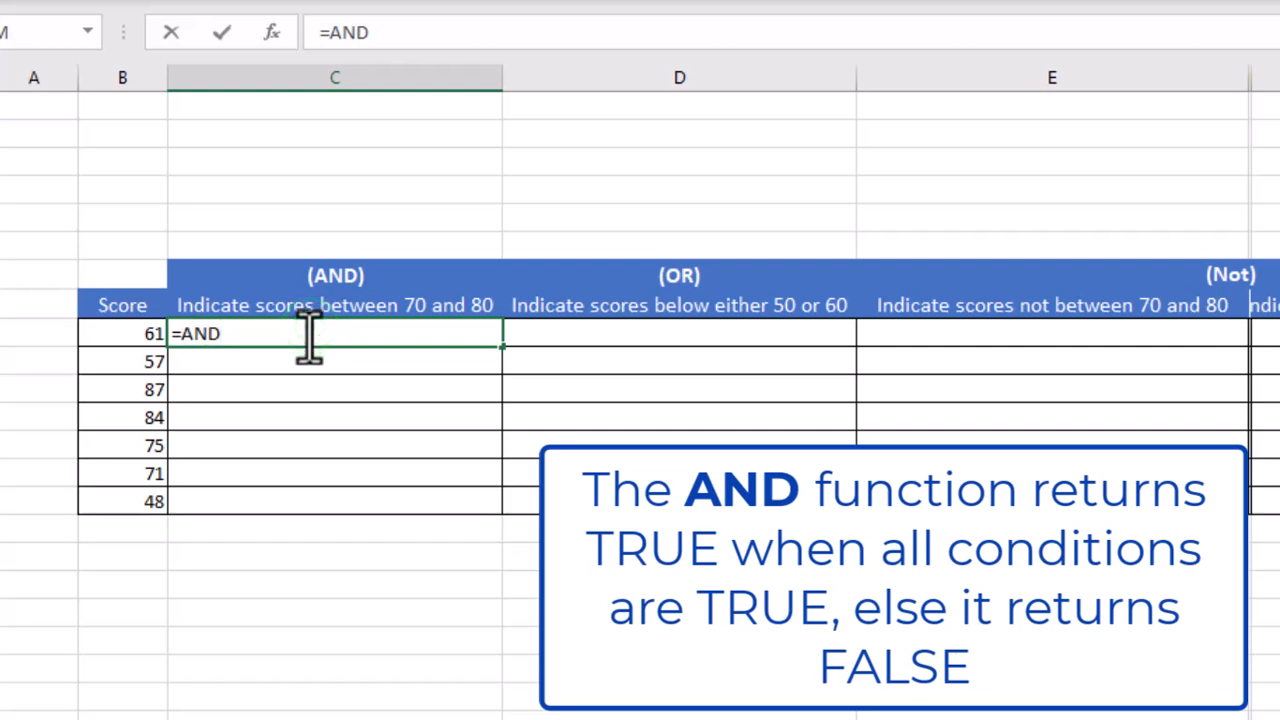
pyautogui.write('(')
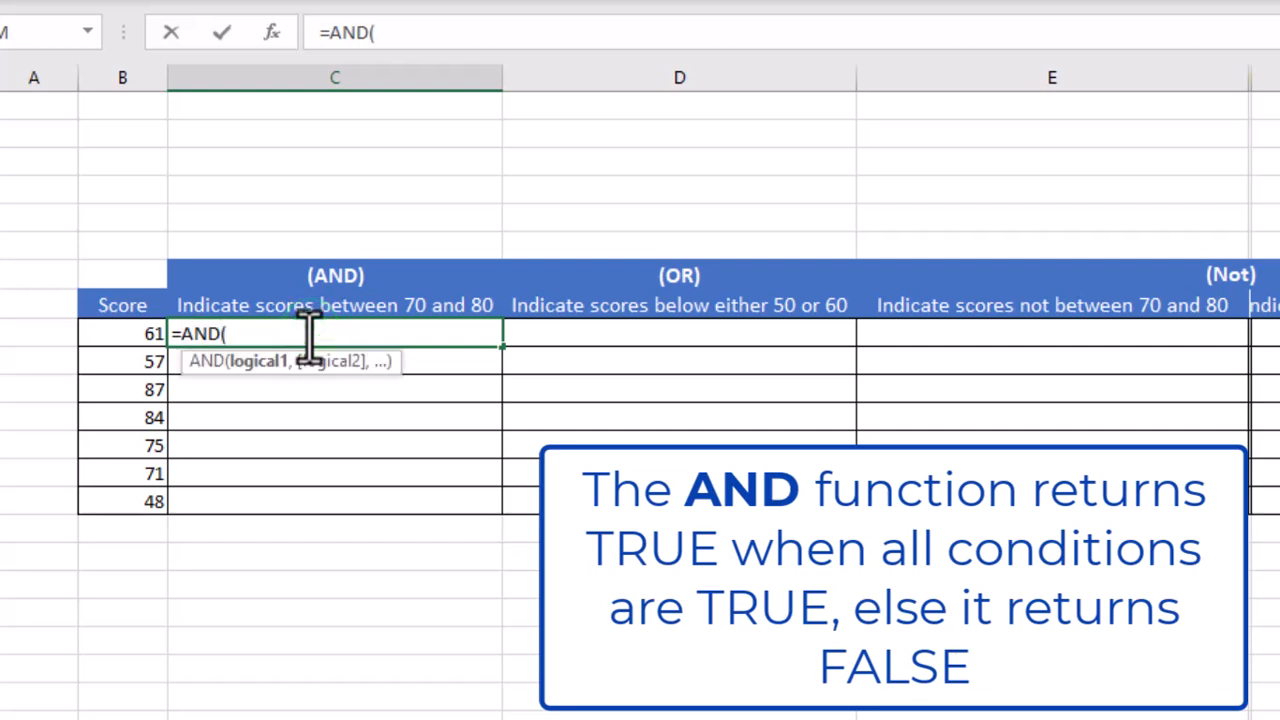
pyautogui.click(134, 331)
pyautogui.write('>=7')
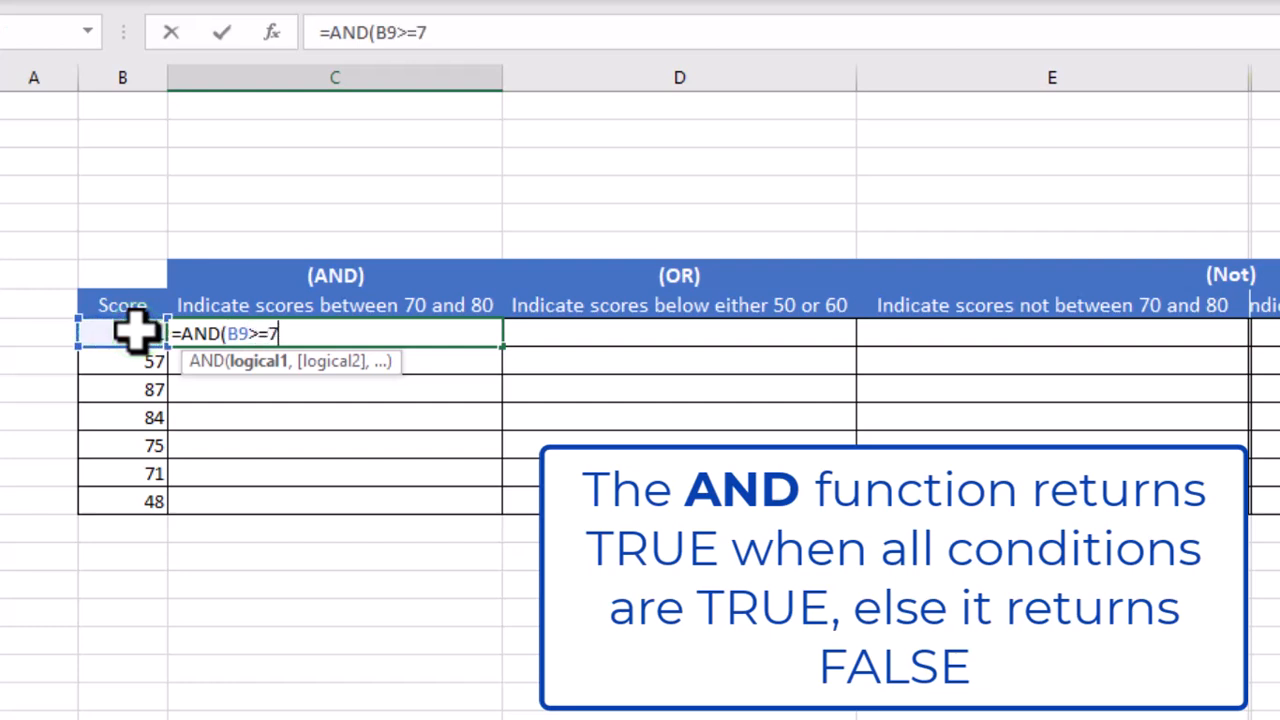
pyautogui.write('0,')
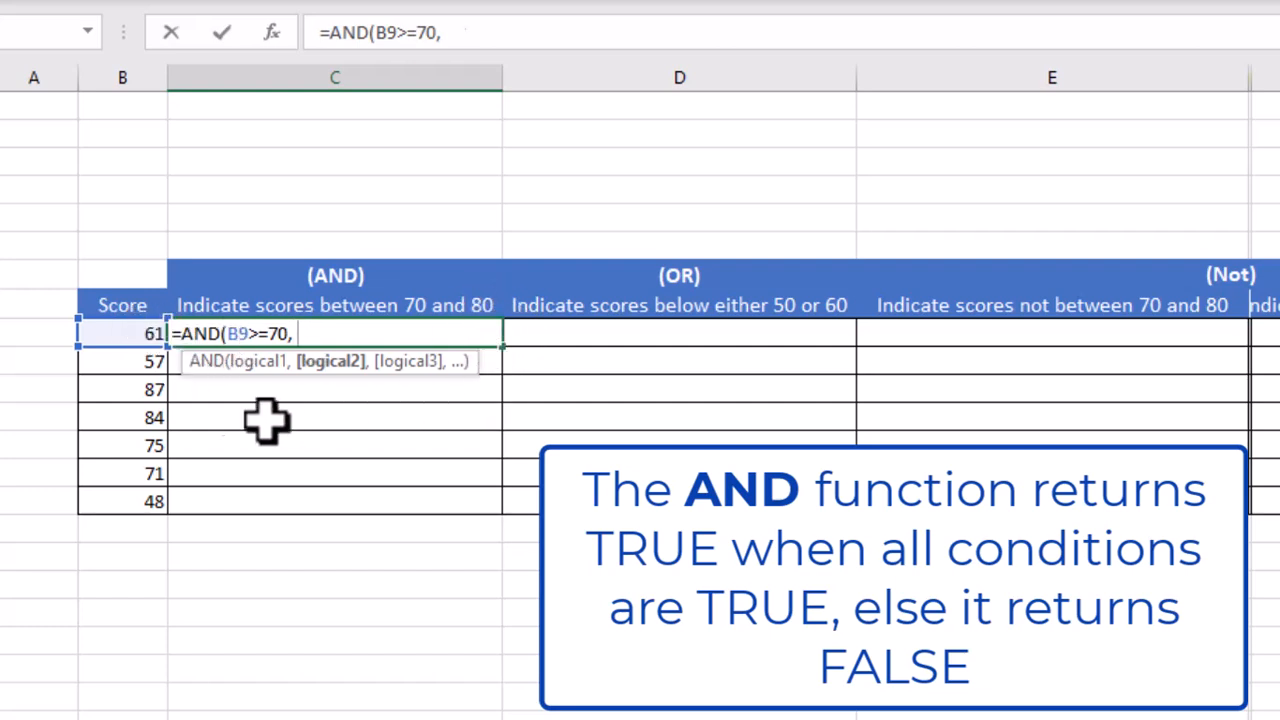
pyautogui.press('Left')
pyautogui.write('<=80)')
pyautogui.press('Return')
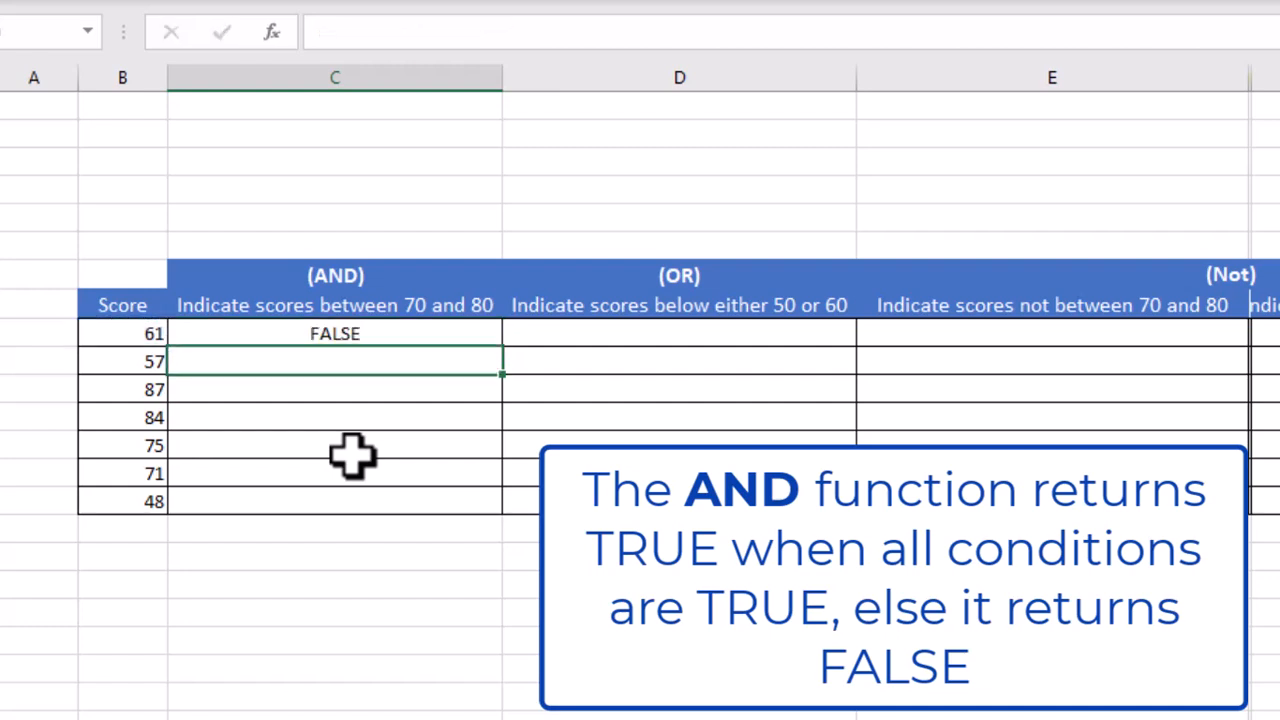
# Fill the AND formula from C9 down to the last score row and check the copied formula in C13
pyautogui.click(377, 338)
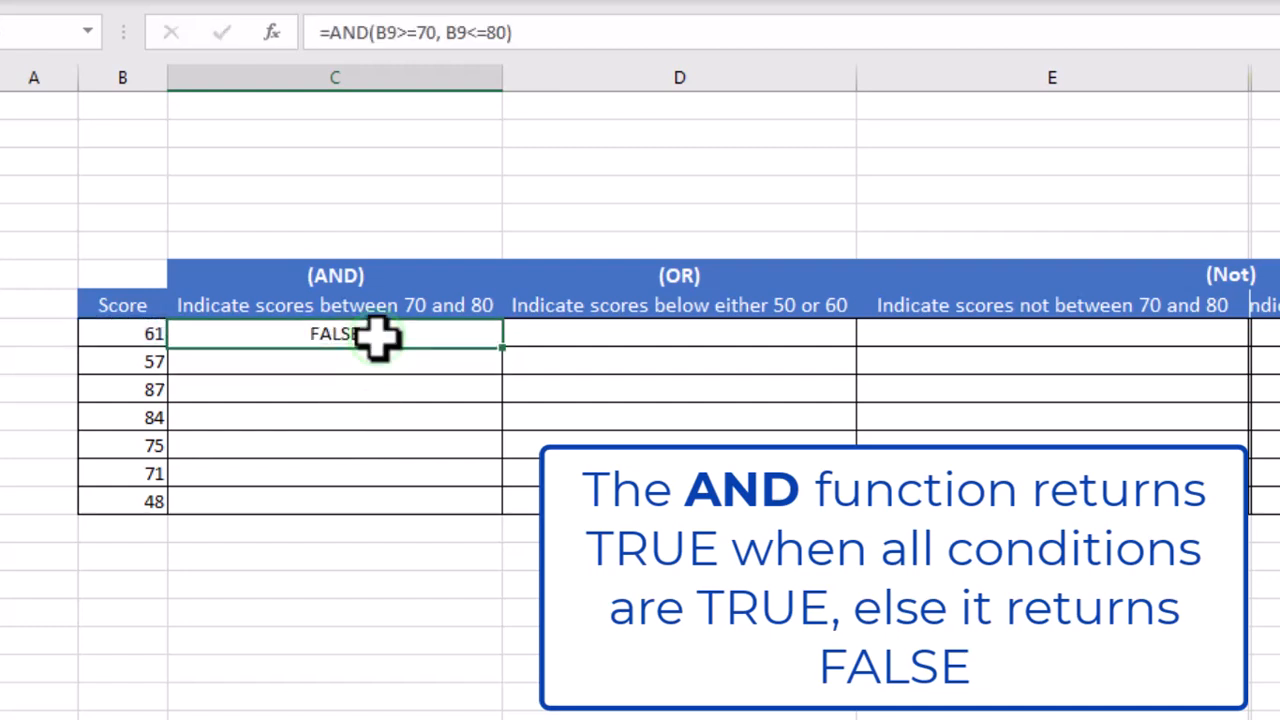
pyautogui.doubleClick(510, 349)
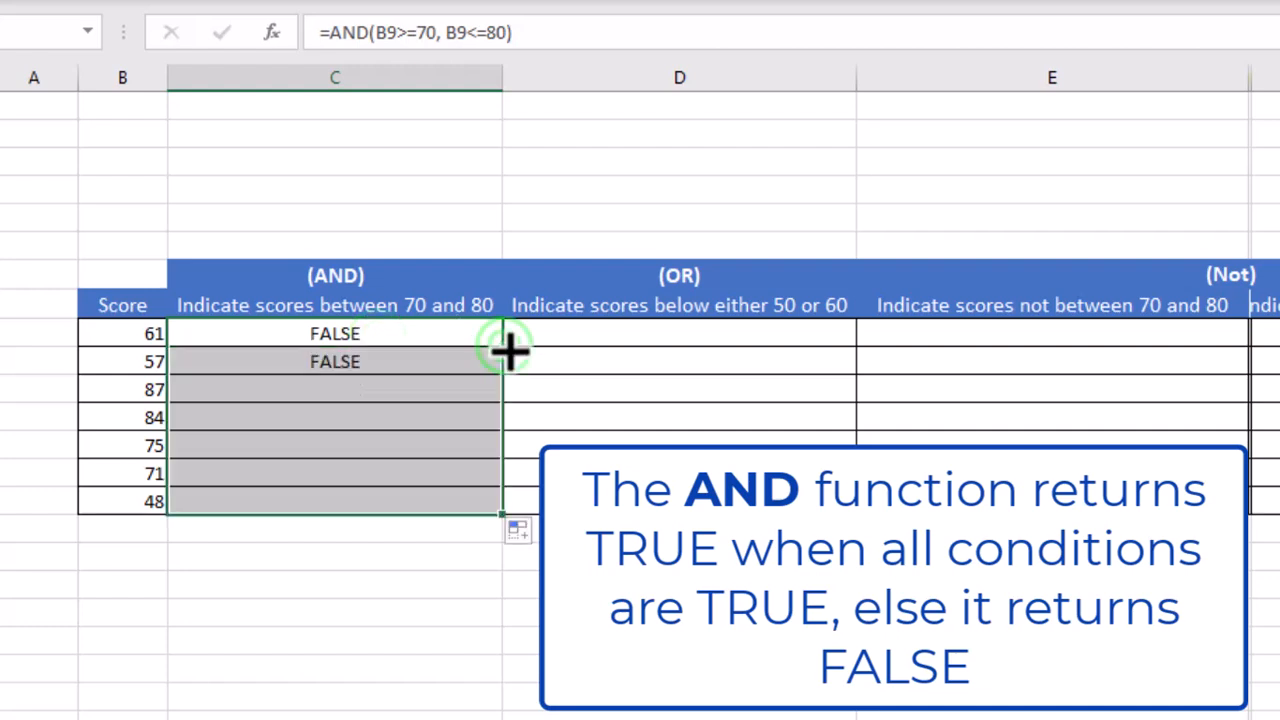
pyautogui.click(366, 443)
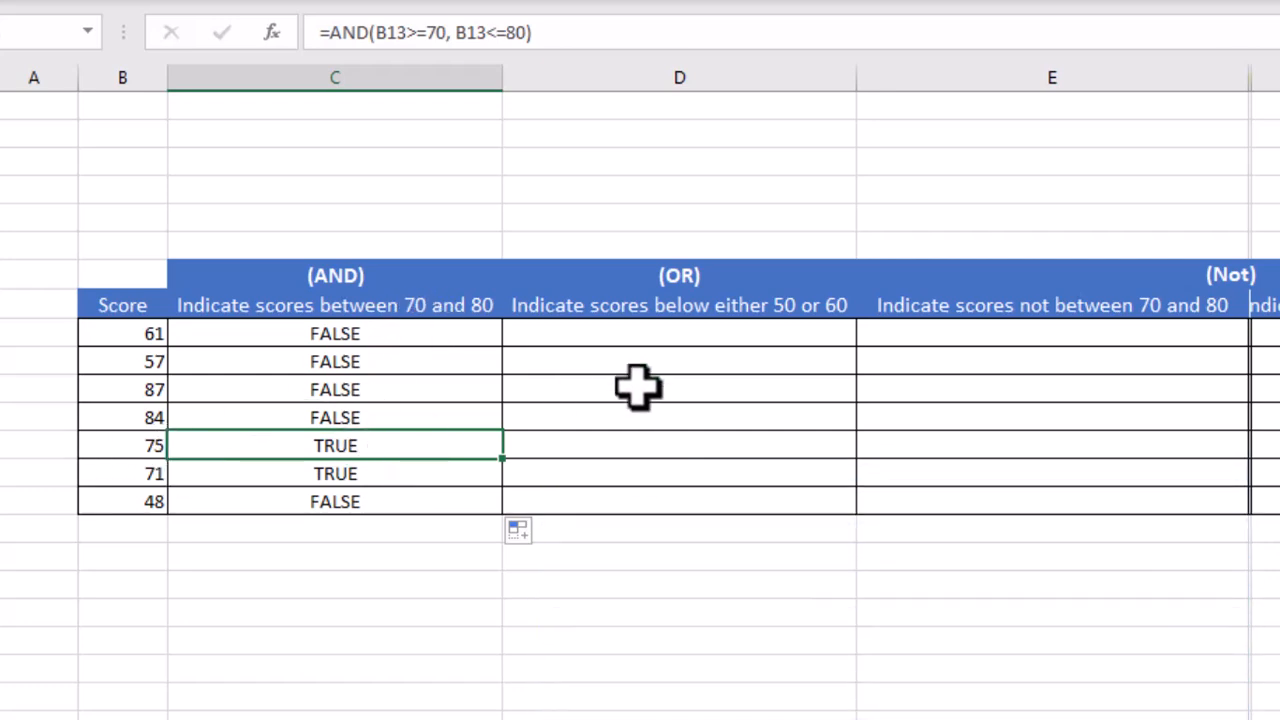
# Enter =OR(B9<50) in D9, the first cell of the OR column
pyautogui.hscroll(4, 749, 409)
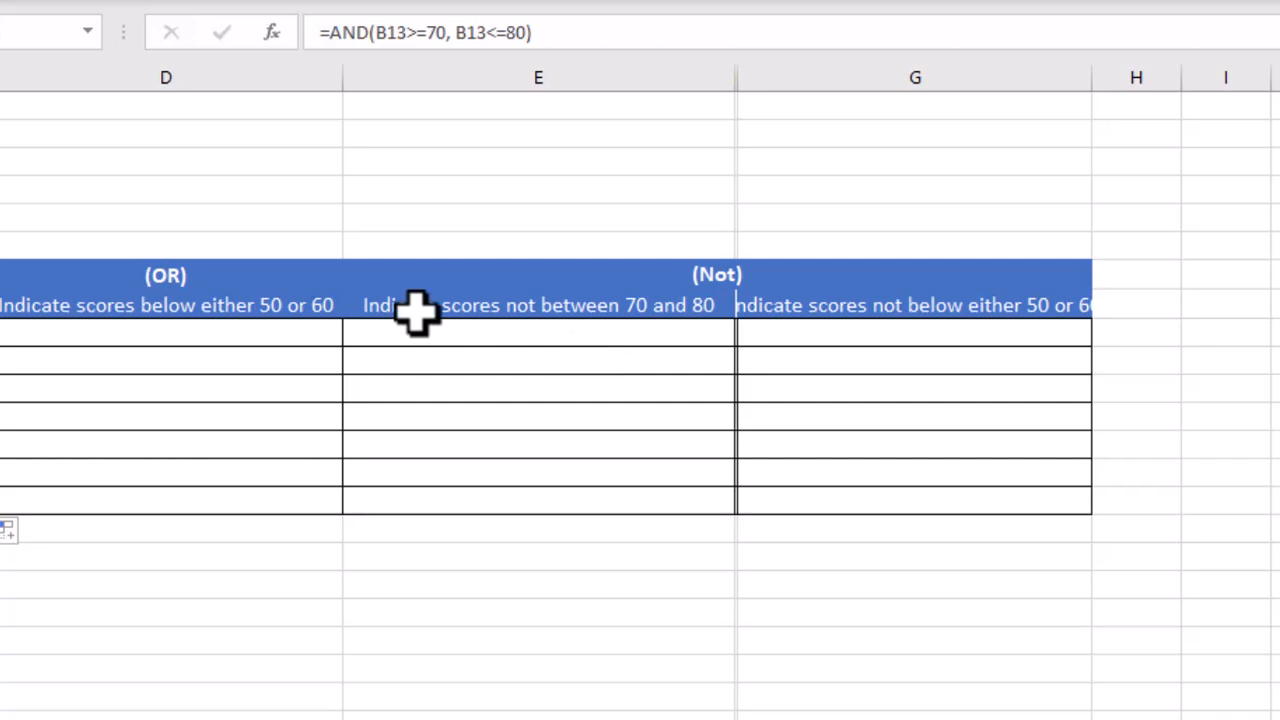
pyautogui.hscroll(-4, 414, 314)
pyautogui.click(636, 341)
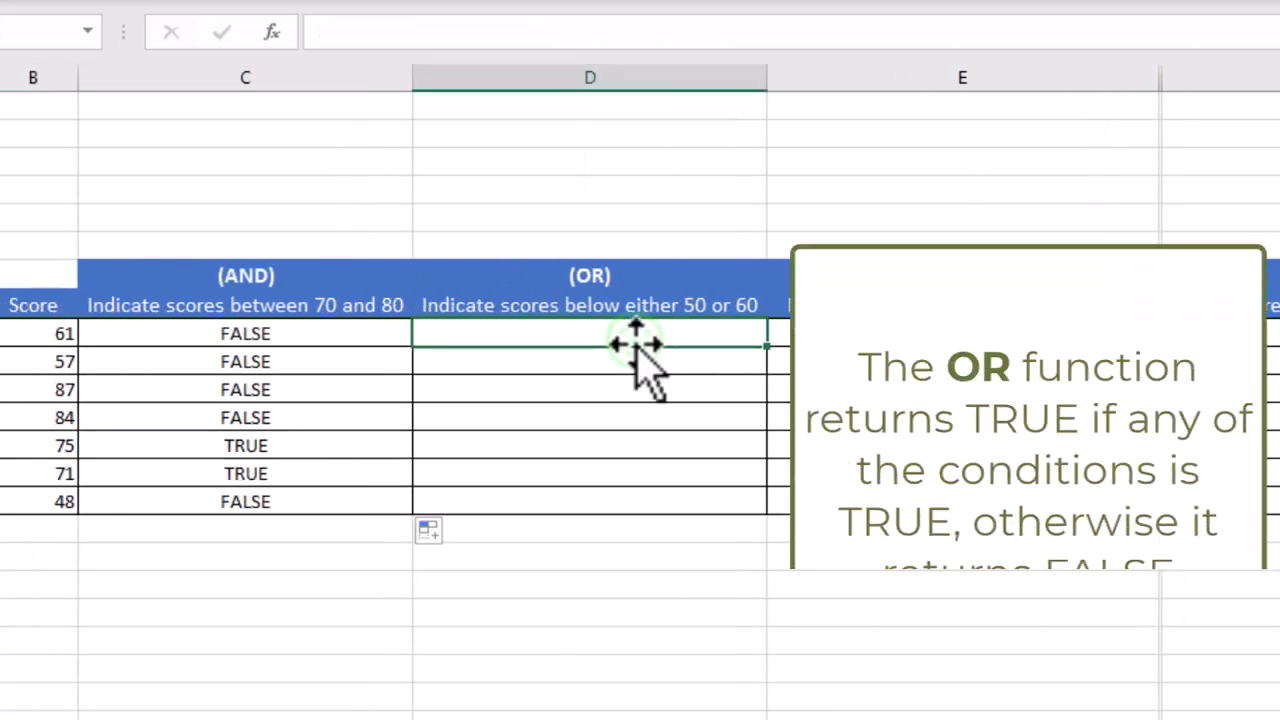
pyautogui.click(1274, 496)
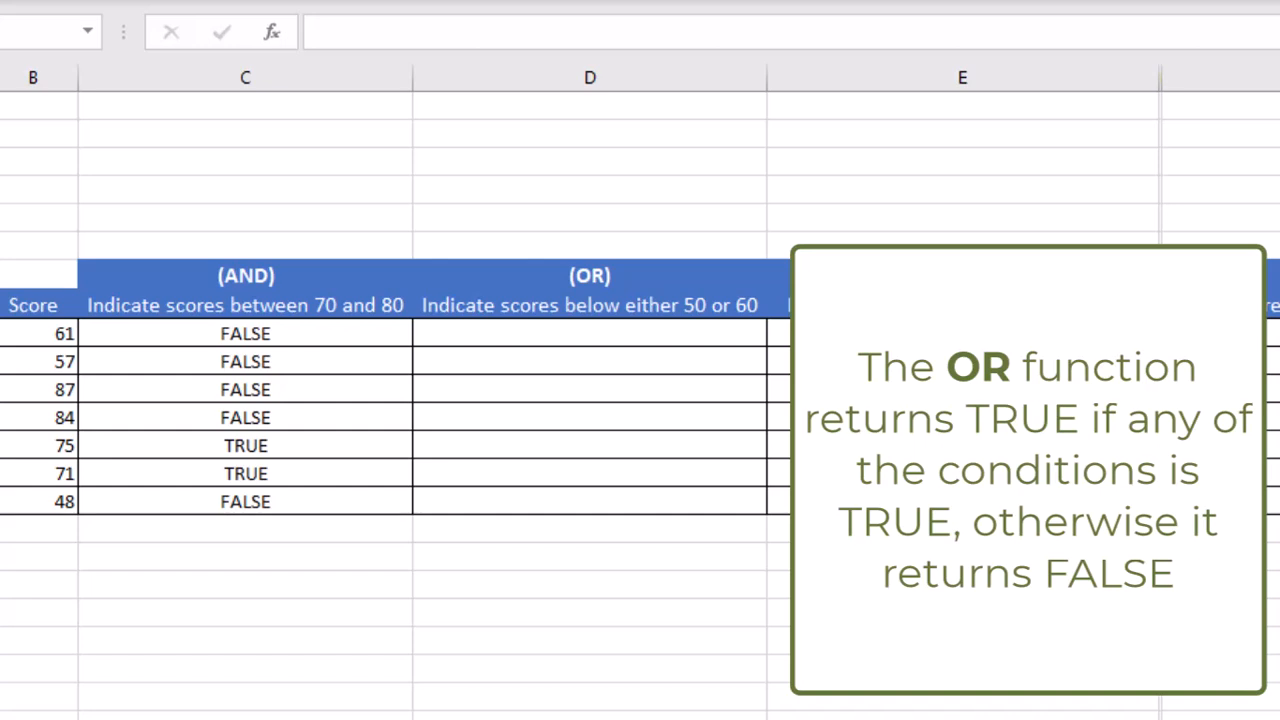
pyautogui.click(676, 330)
pyautogui.write('=')
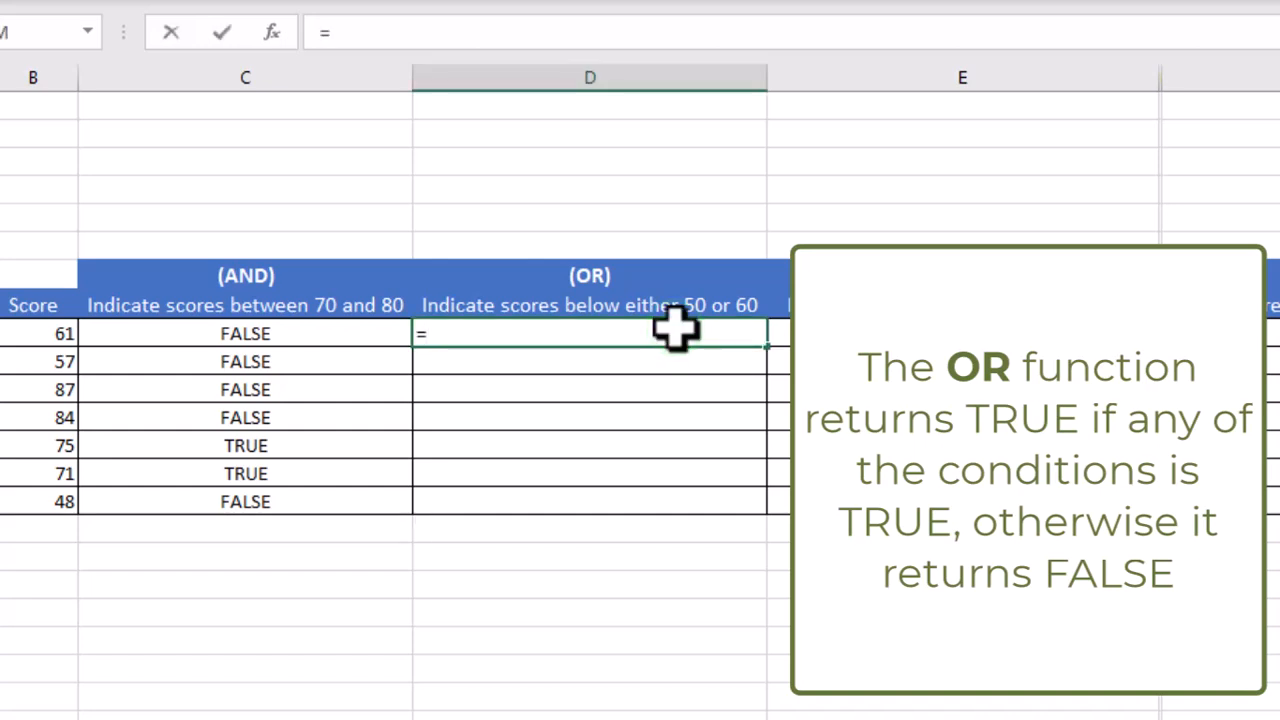
pyautogui.write('OR(')
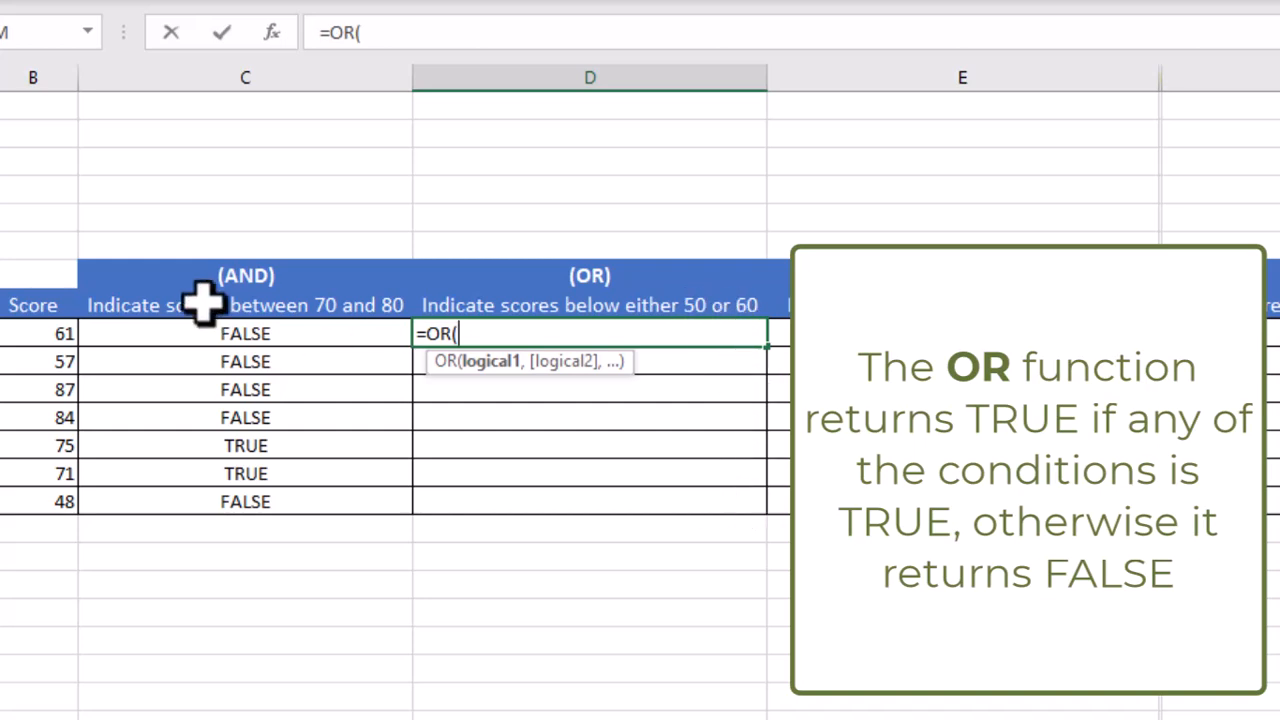
pyautogui.click(64, 334)
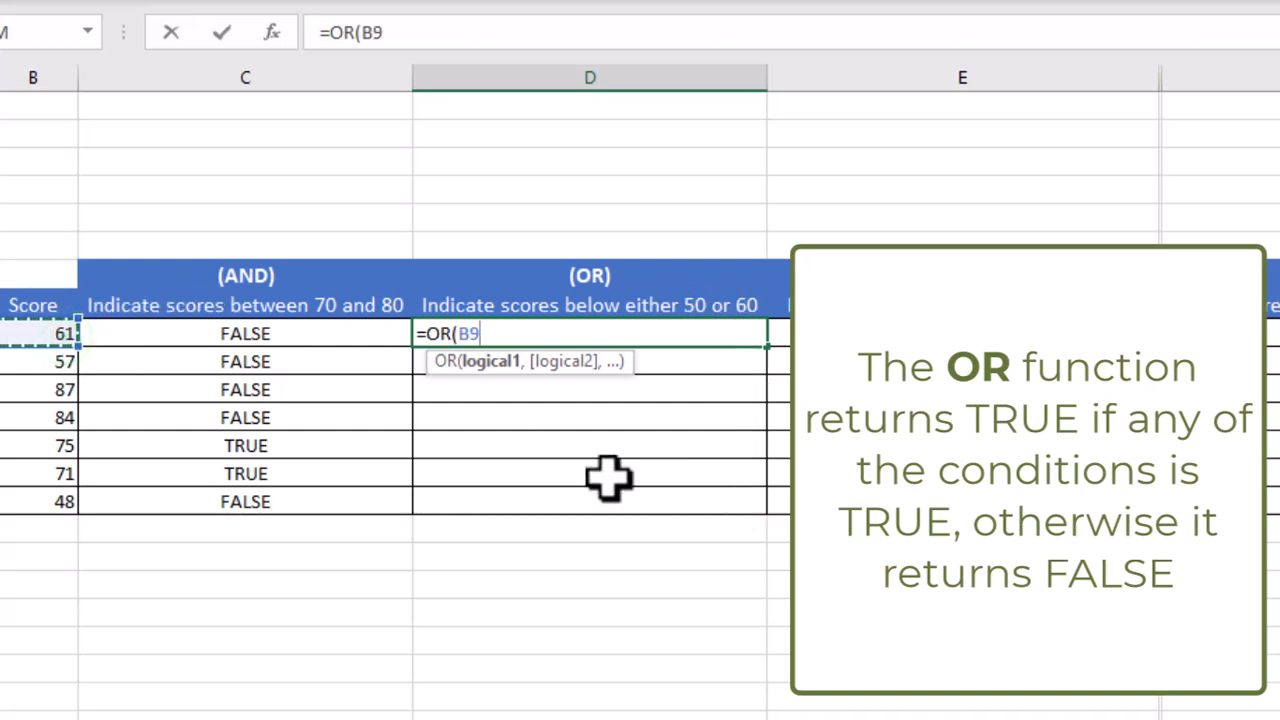
pyautogui.write('<50')
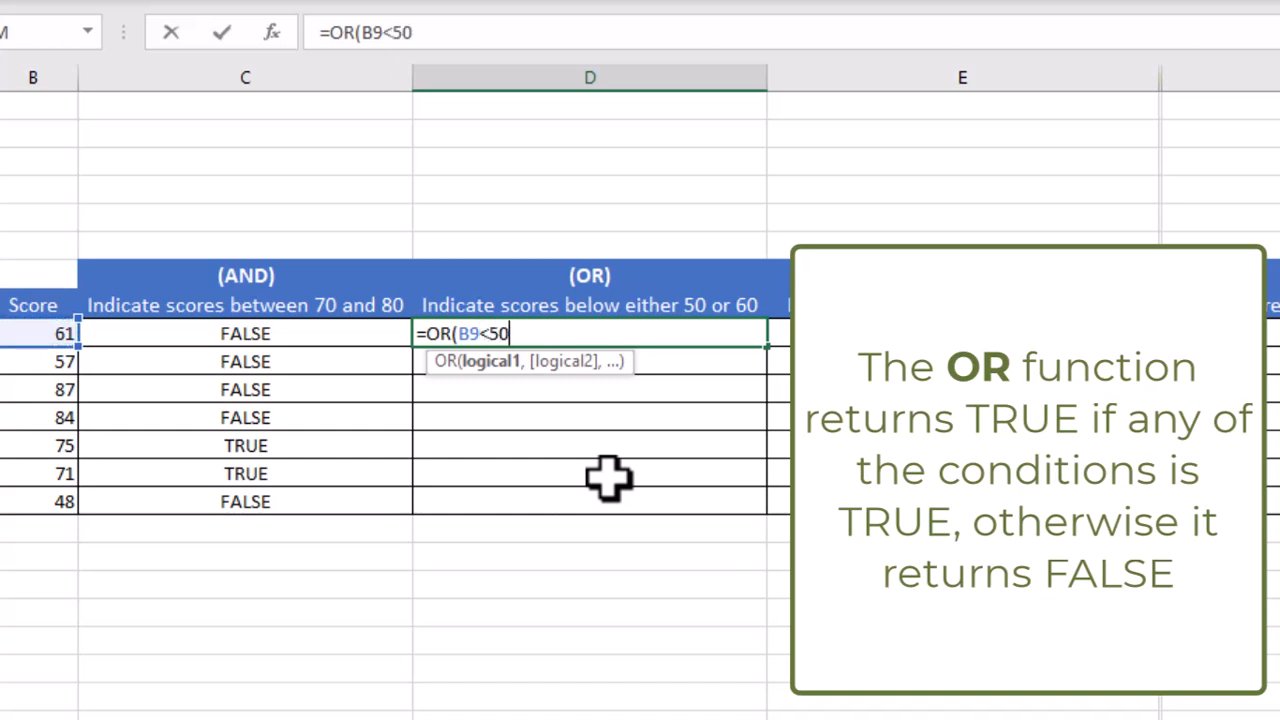
pyautogui.press('Left')
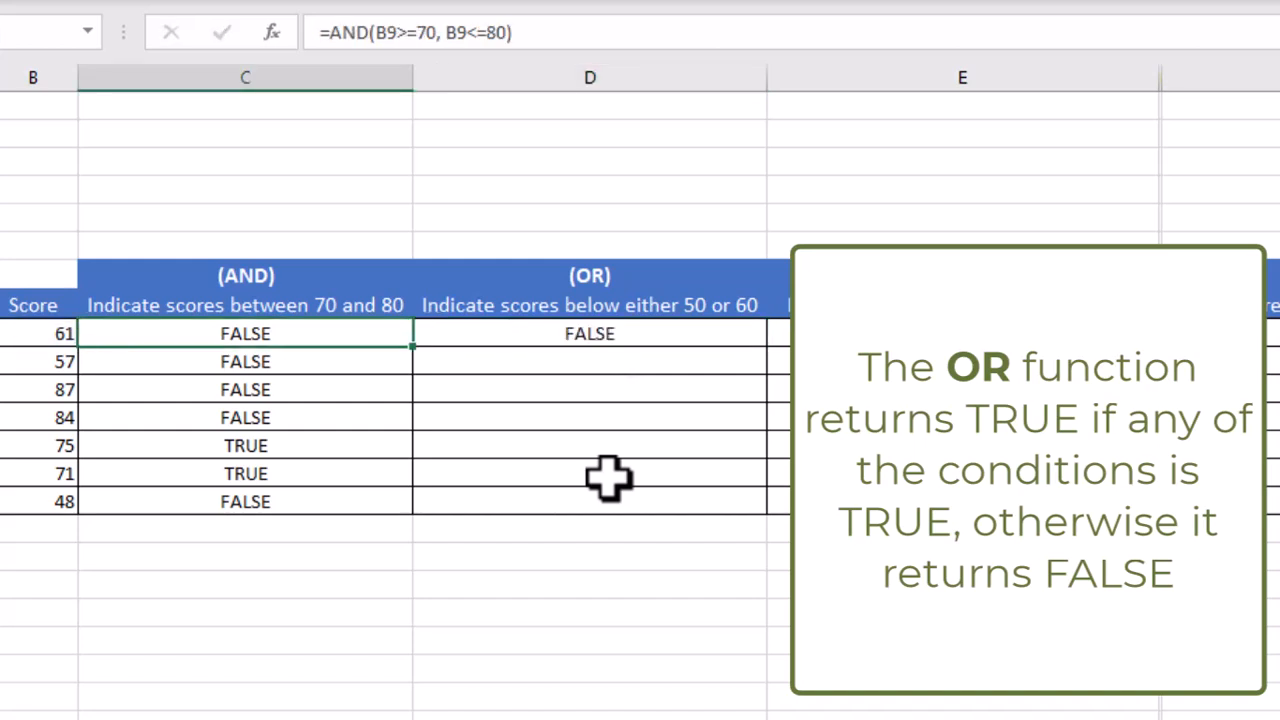
# Add B9<60 as the second condition of the OR formula in D9, making it =OR(B9<50, B9<60)
pyautogui.press('Right')
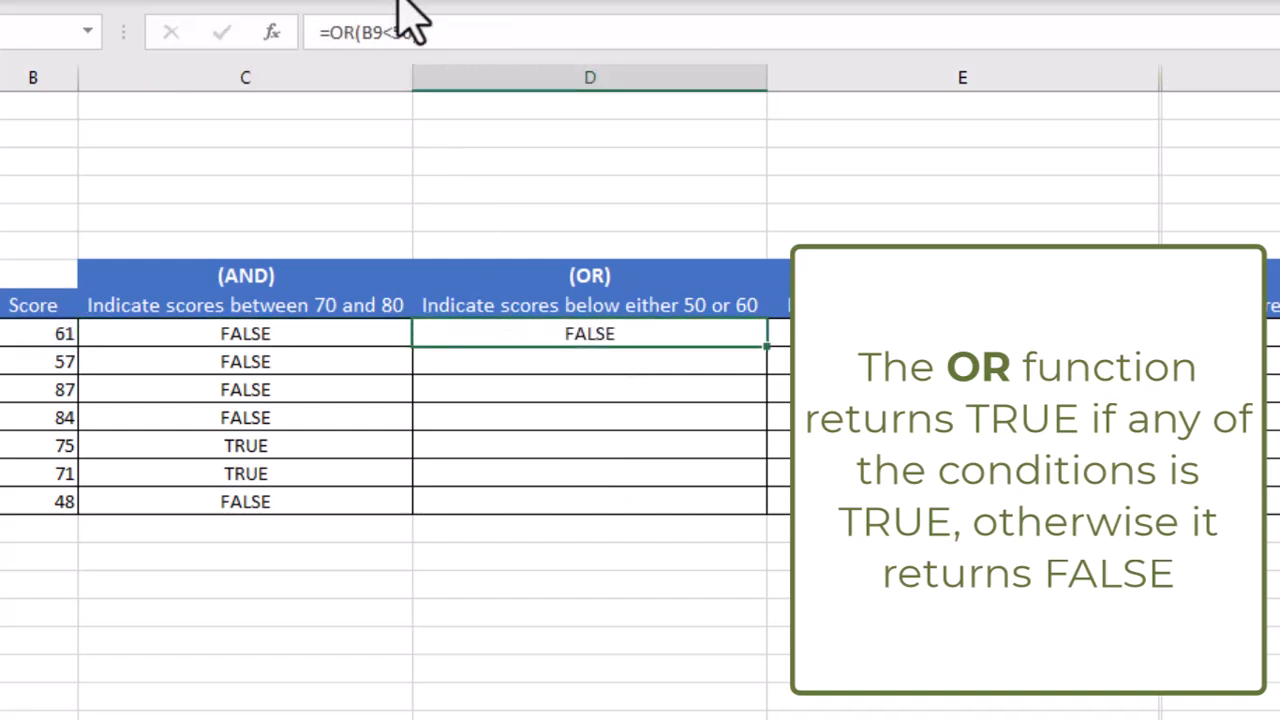
pyautogui.click(426, 62)
pyautogui.write(',')
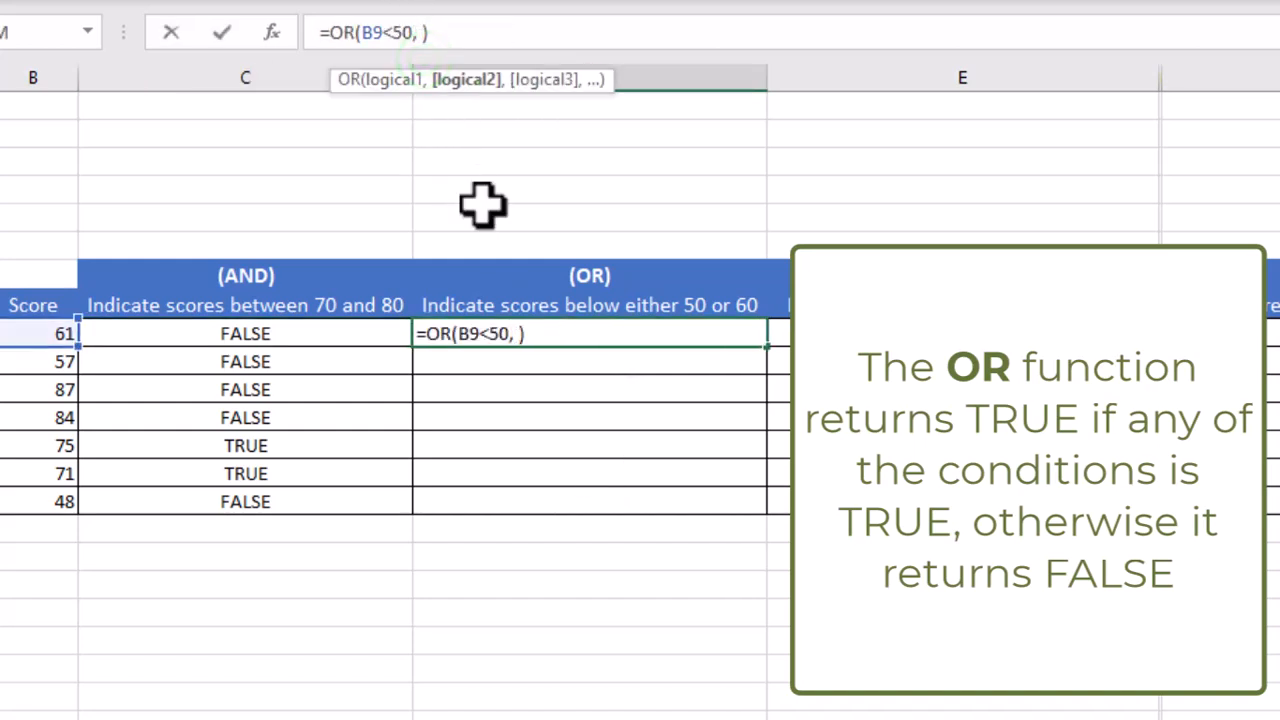
pyautogui.click(50, 334)
pyautogui.write('<')
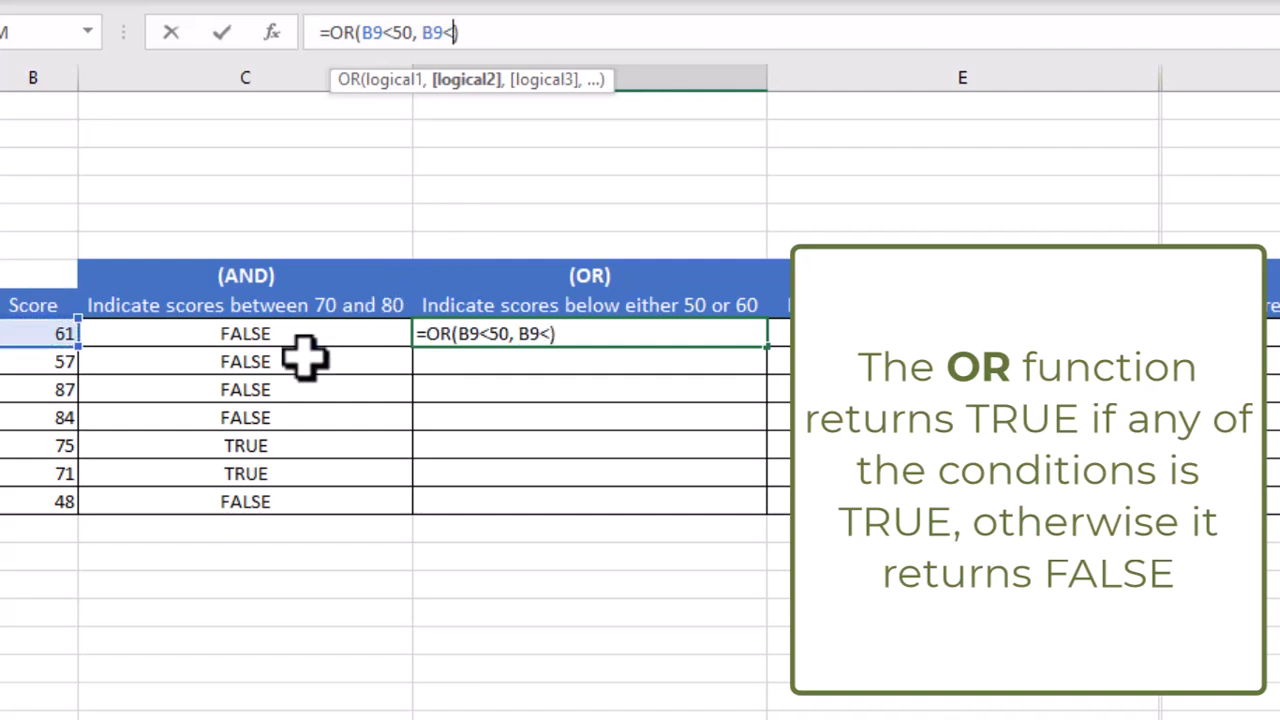
pyautogui.write('60')
pyautogui.hotkey('ctrl', 'Return')
# Fill the OR formula from D9 down to the last score row and check the formulas in D10 and D9
pyautogui.doubleClick(768, 347)
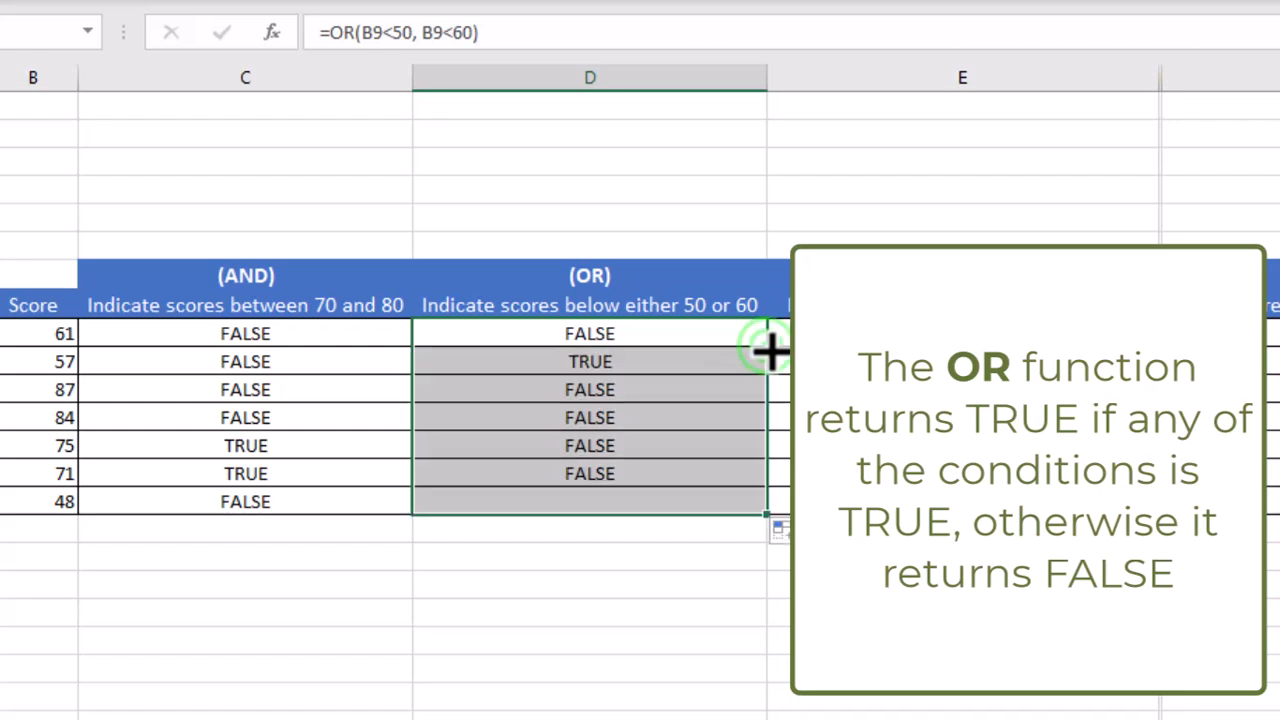
pyautogui.click(603, 367)
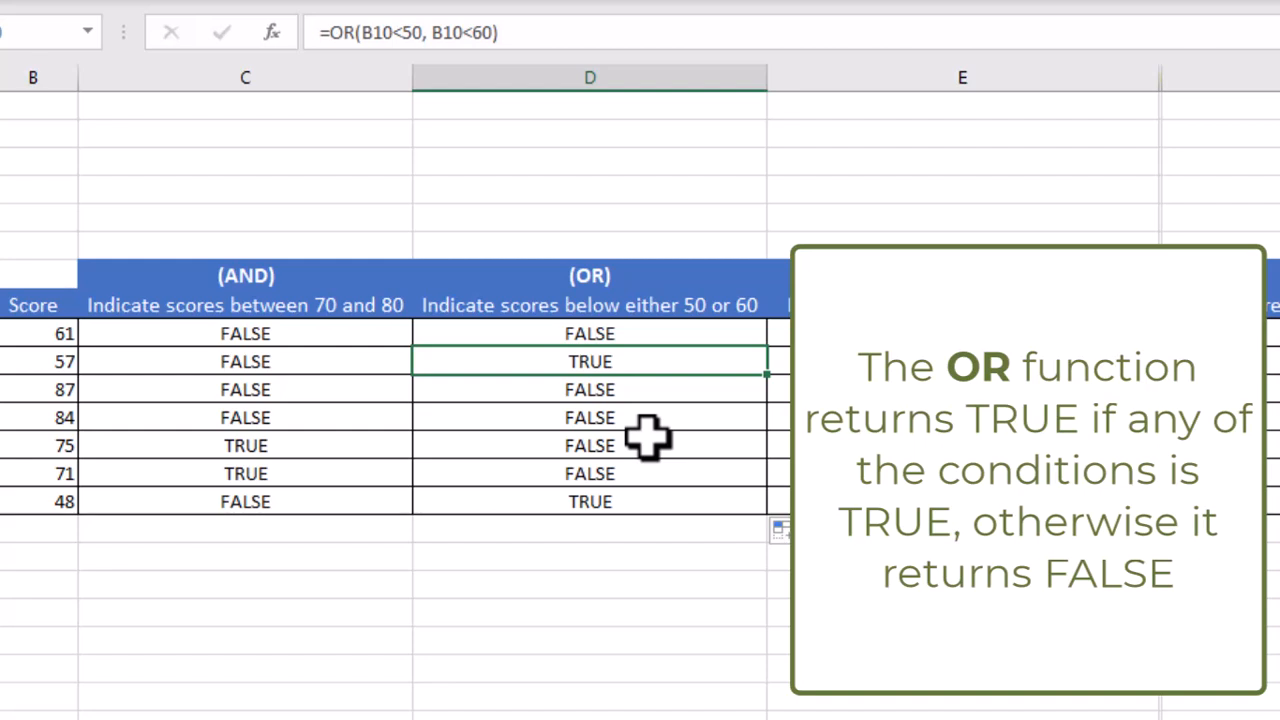
pyautogui.click(606, 334)
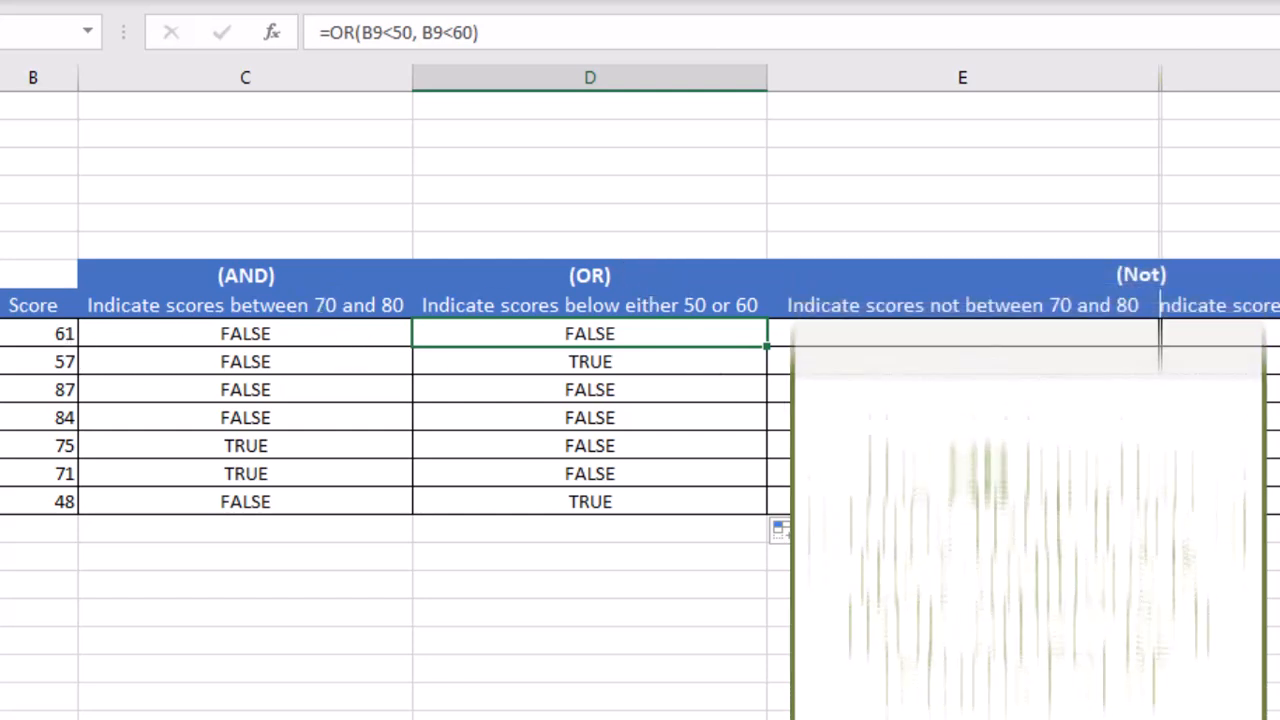
pyautogui.click(1278, 560)
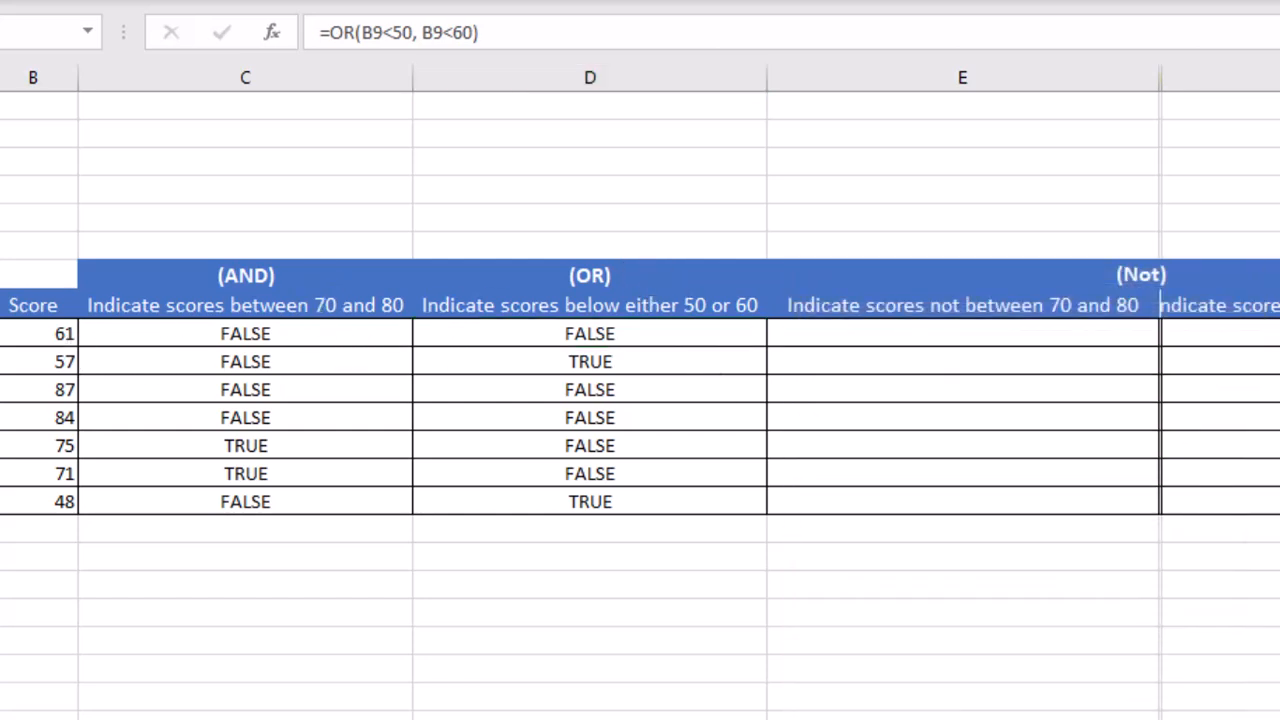
# Enter a NOT formula in E9 that takes the AND result in C9 as its argument
pyautogui.click(970, 335)
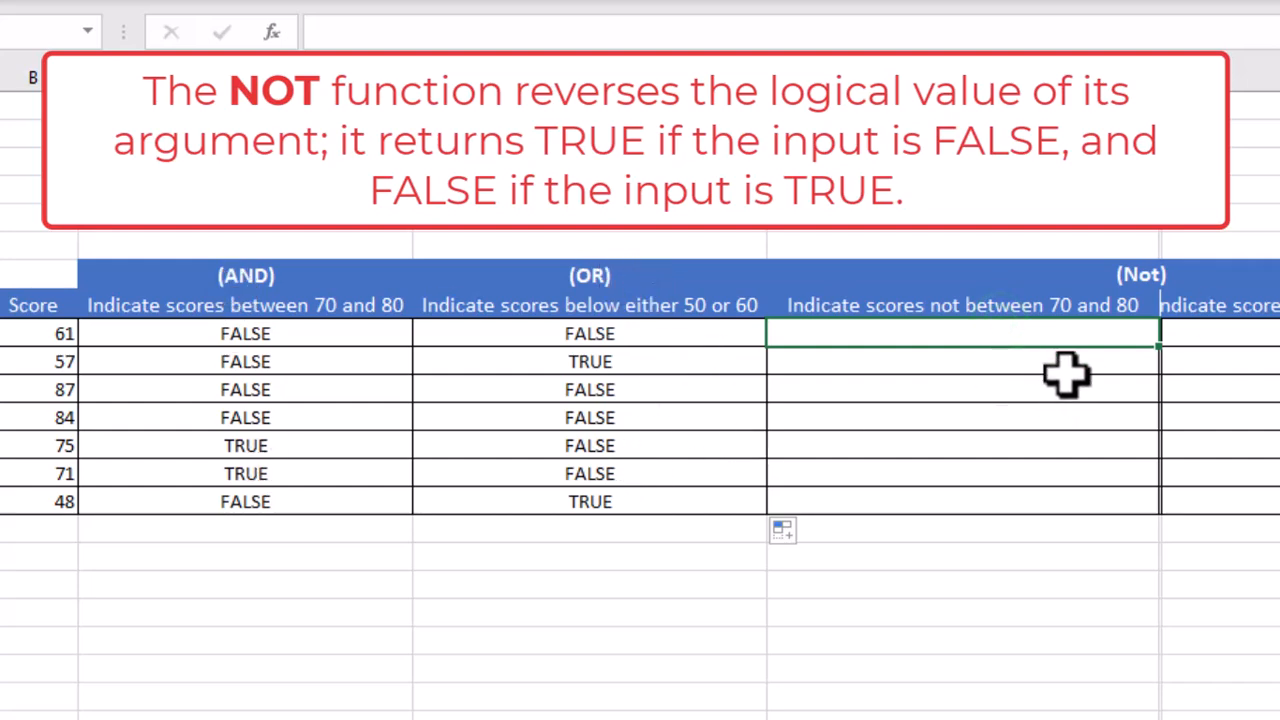
pyautogui.write('=NOT(')
pyautogui.click(292, 331)
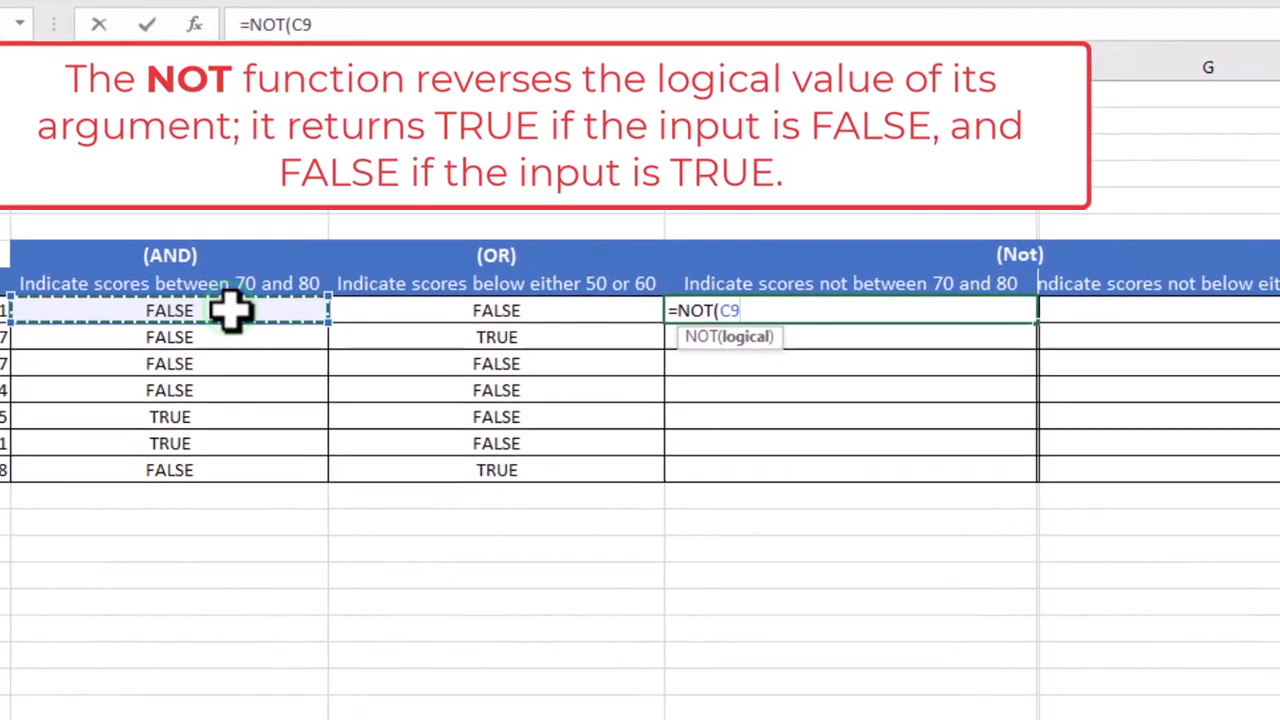
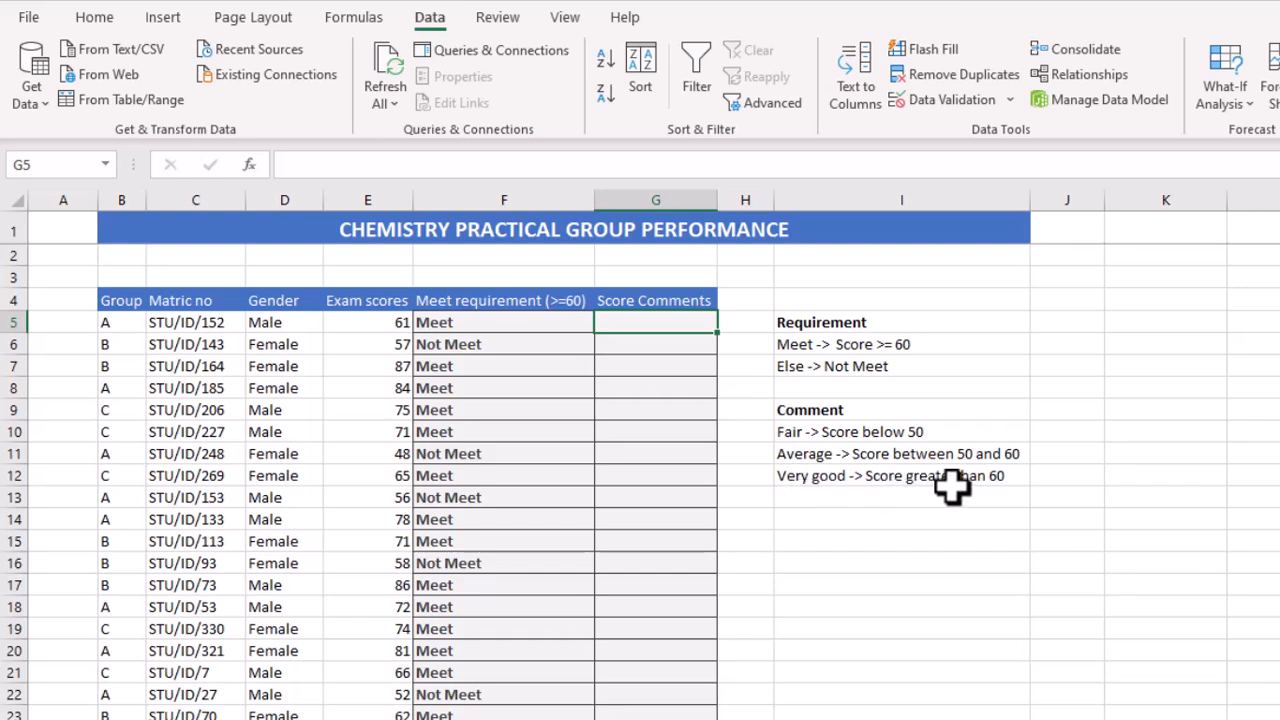
# On the chemistry performance sheet, label G3 above Score Comments as IFS and select the Comment criteria in I10:I12 for review
pyautogui.click(893, 516)
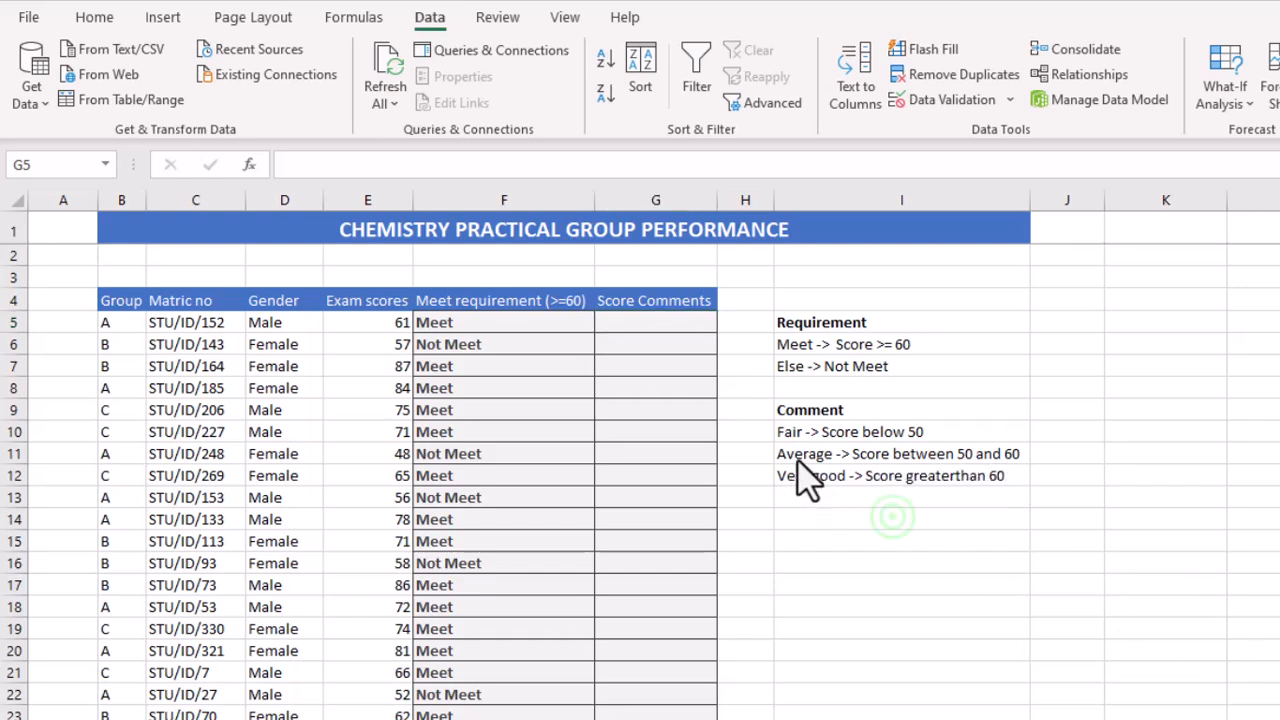
pyautogui.click(890, 454)
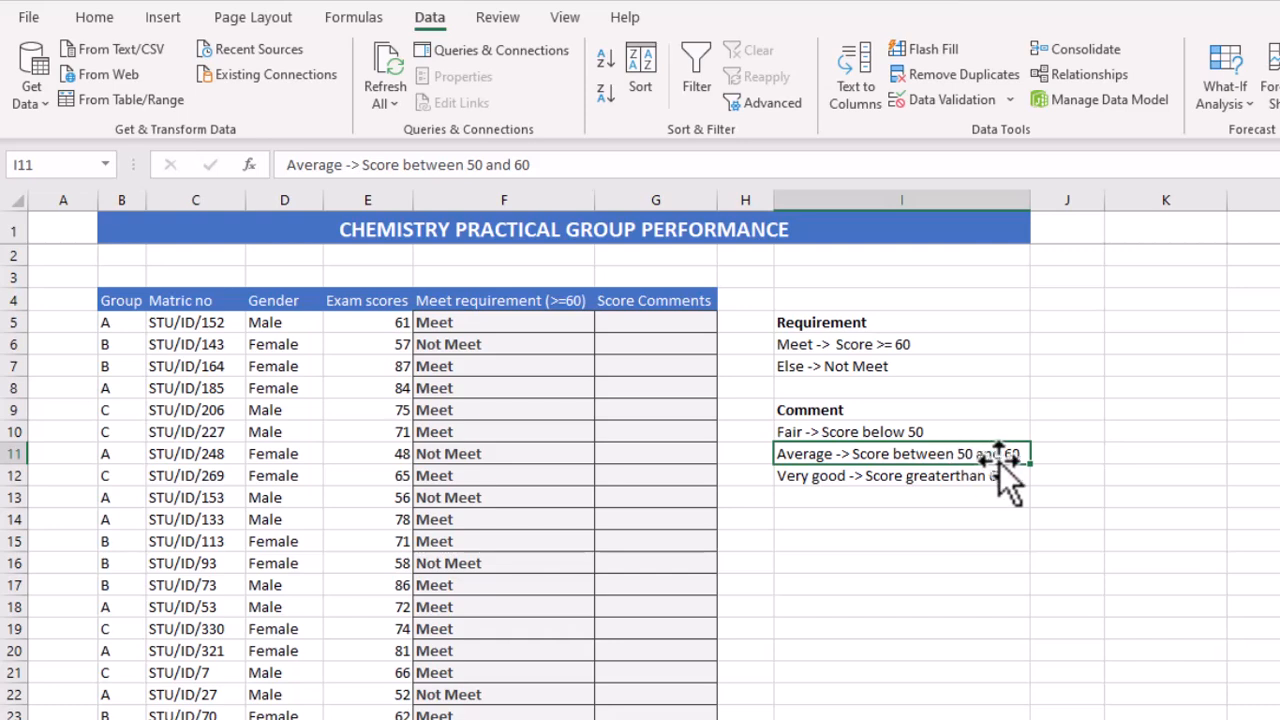
pyautogui.click(652, 324)
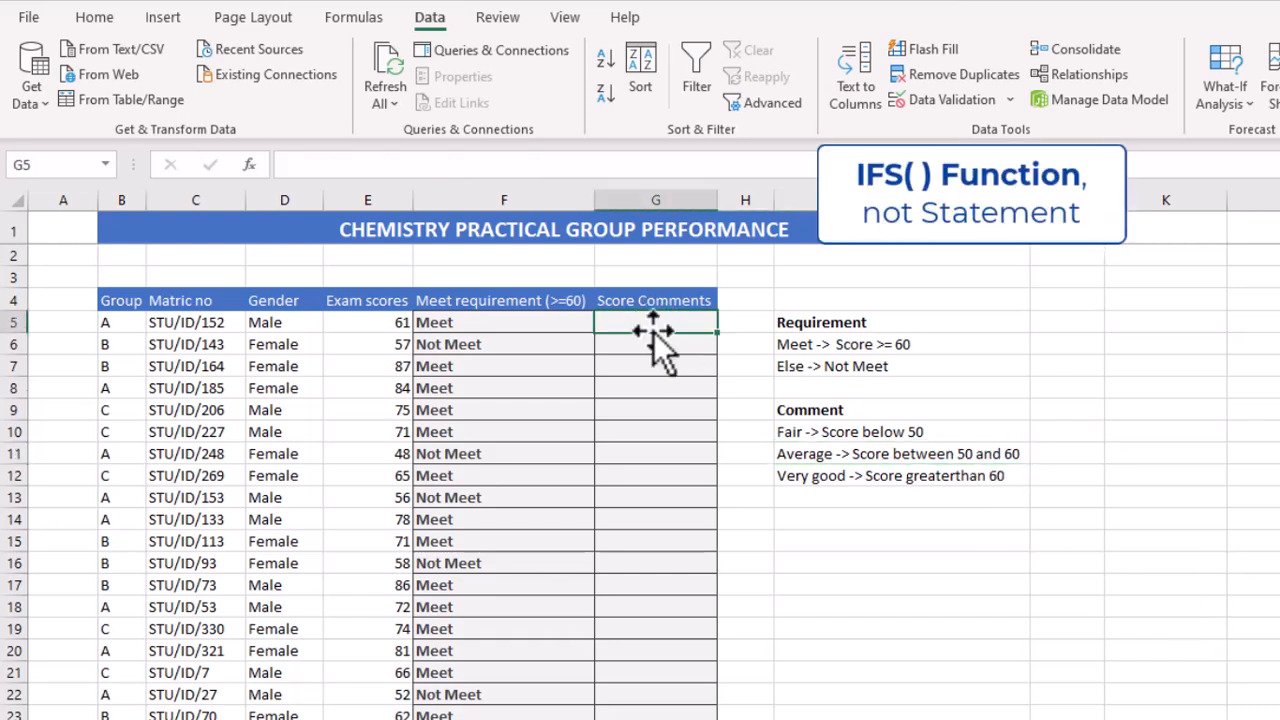
pyautogui.press('Up')
pyautogui.press('Up')
pyautogui.write('IFS')
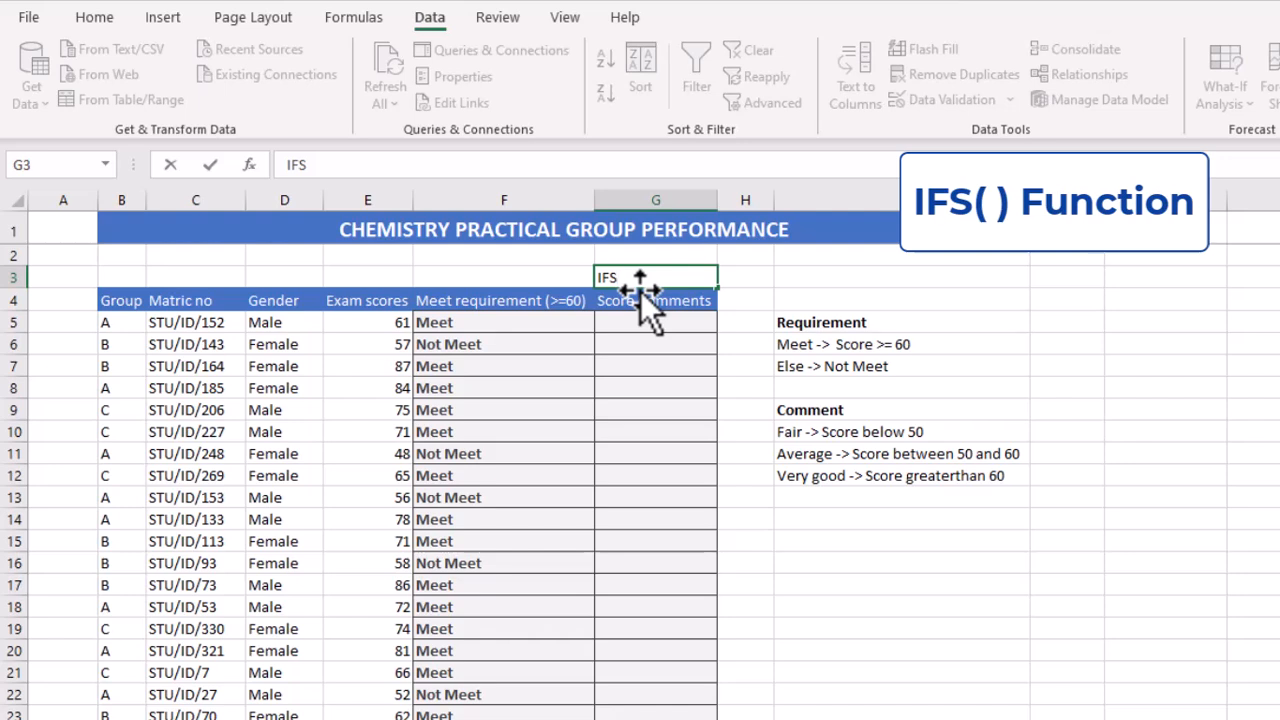
pyautogui.press('Return')
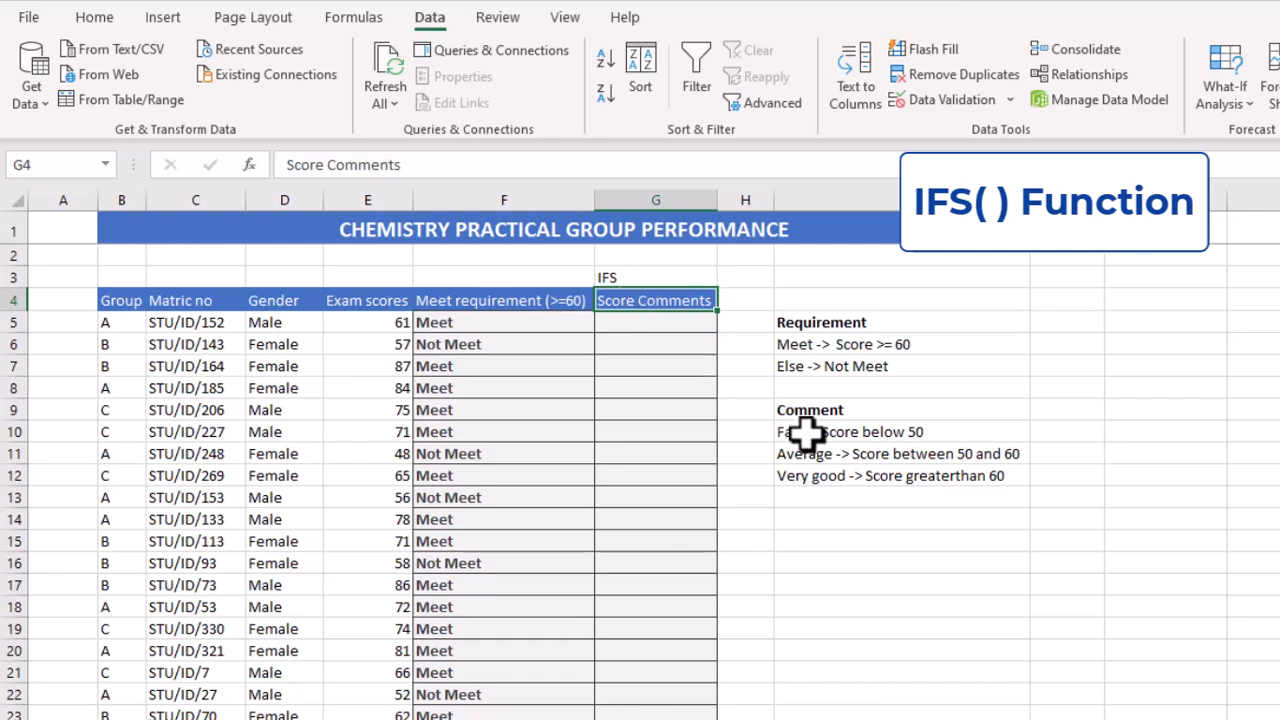
pyautogui.moveTo(808, 430); pyautogui.dragTo(810, 478)
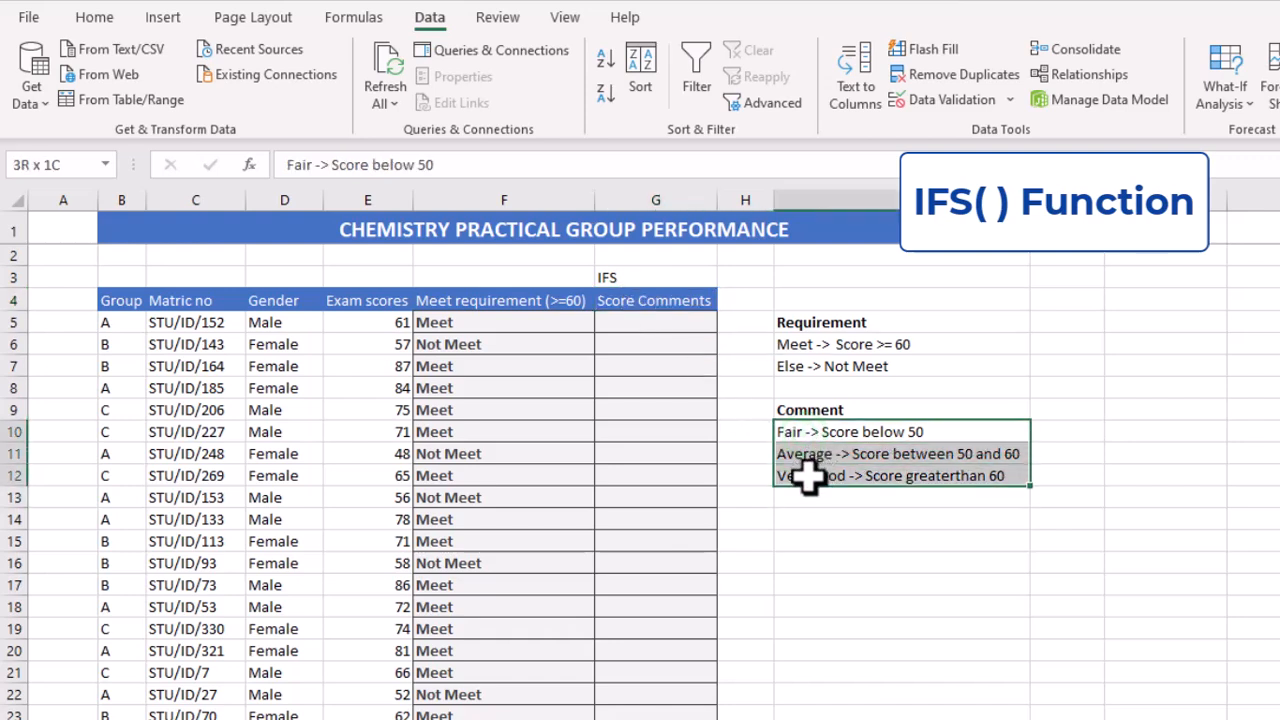
# Start an IFS formula in G5 whose first condition is E5<60, returning "Fair"
pyautogui.click(615, 277)
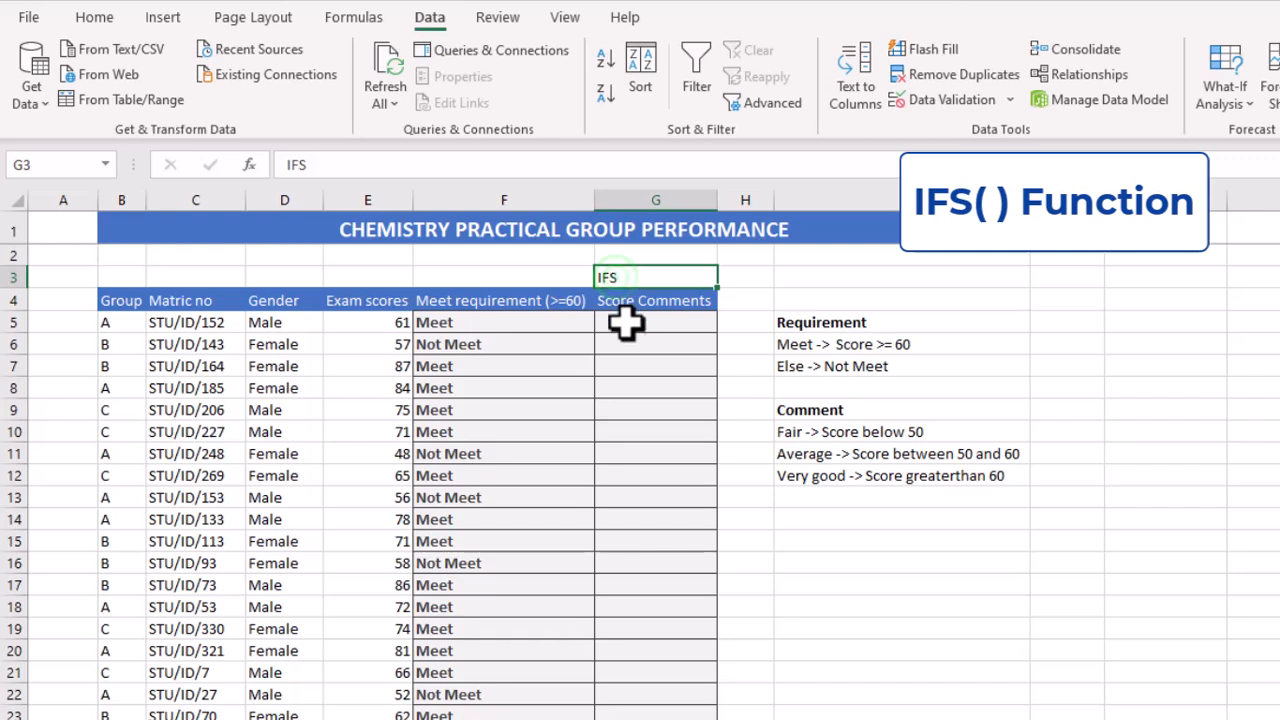
pyautogui.click(623, 320)
pyautogui.write('=')
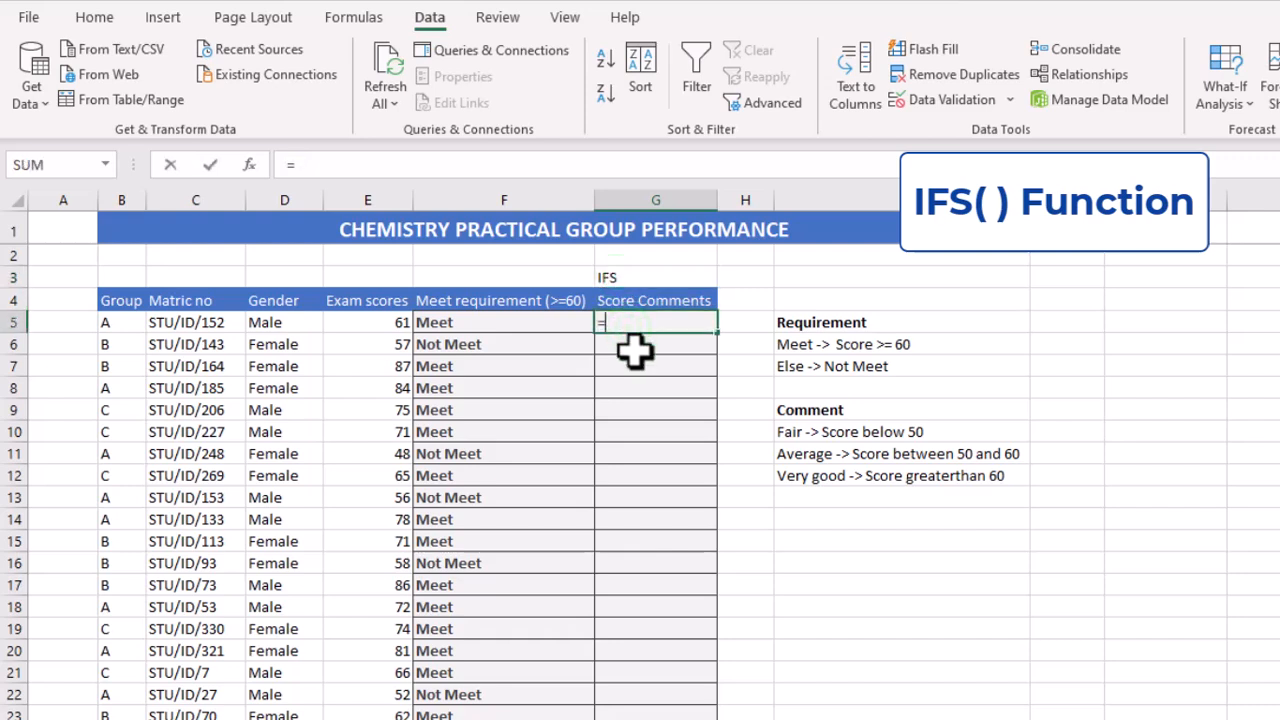
pyautogui.write('IFS')
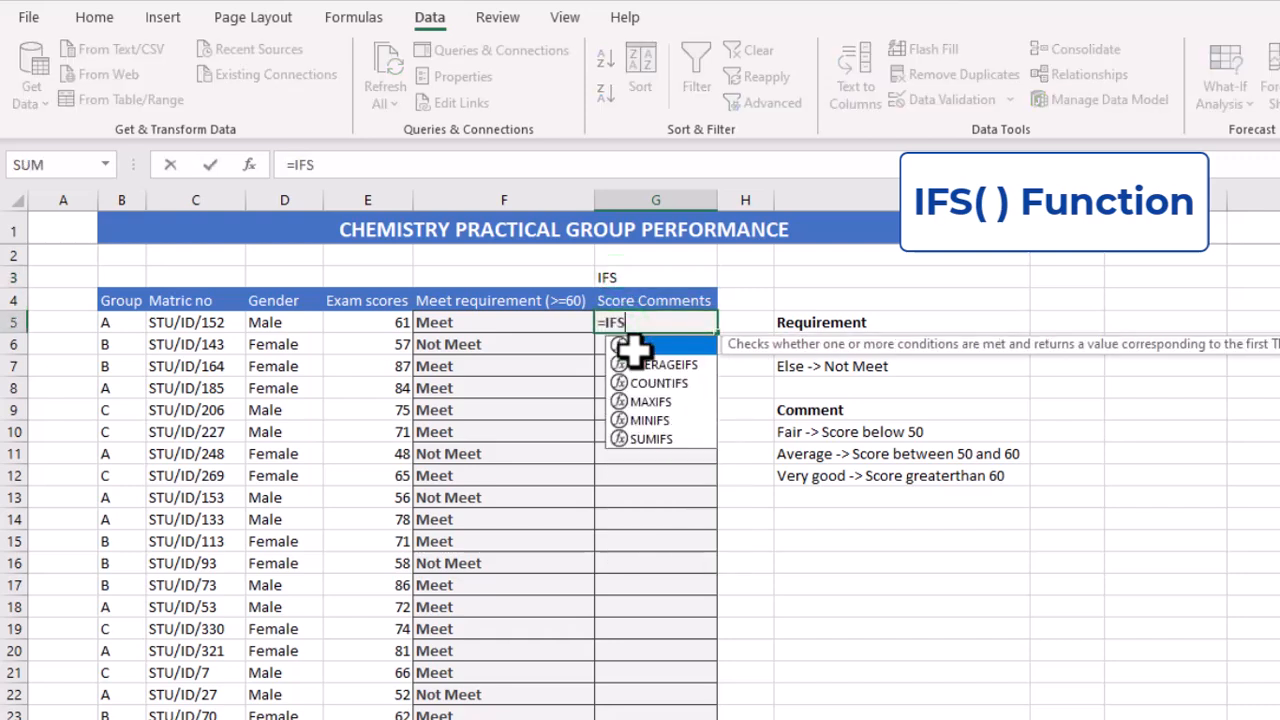
pyautogui.doubleClick(633, 346)
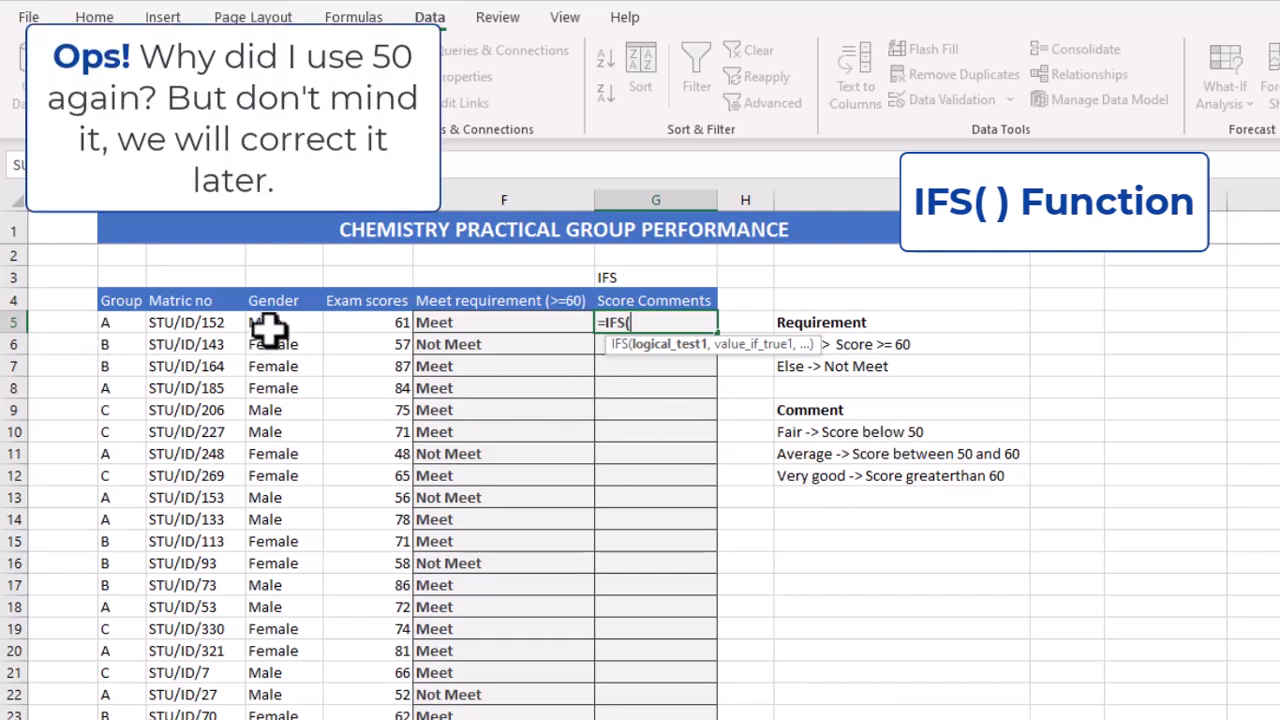
pyautogui.click(392, 325)
pyautogui.write('<60')
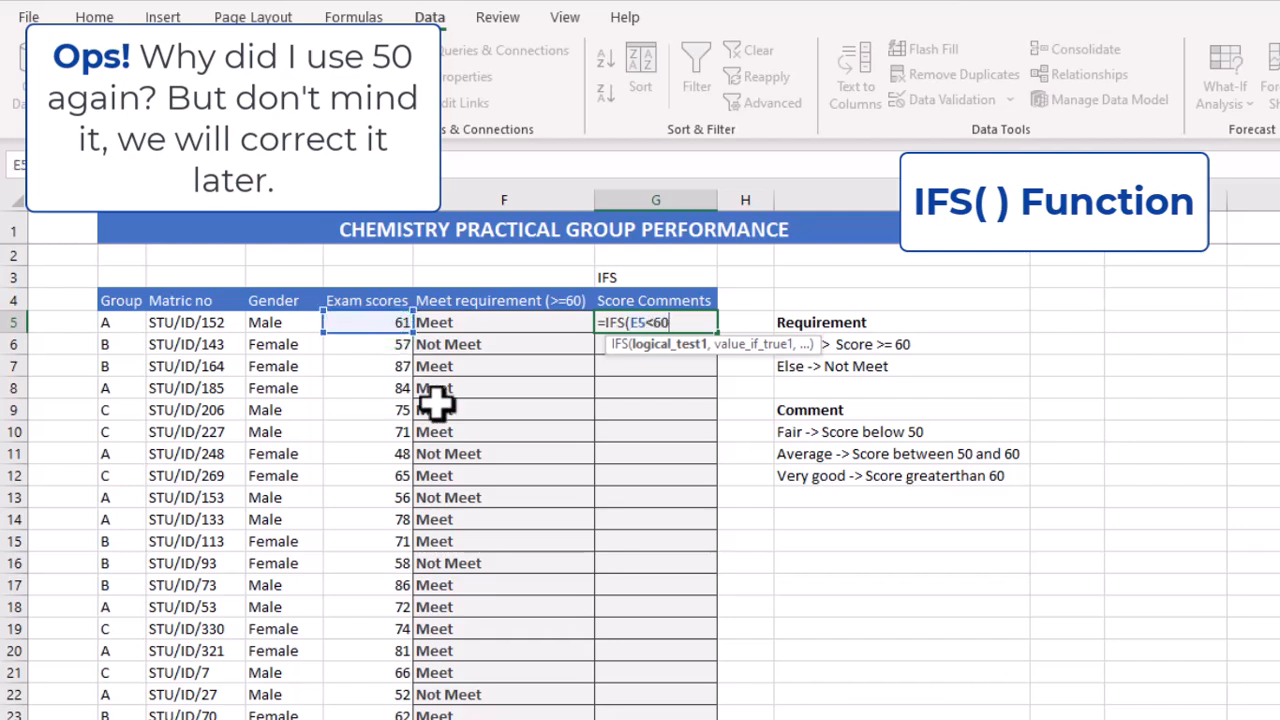
pyautogui.write(',')
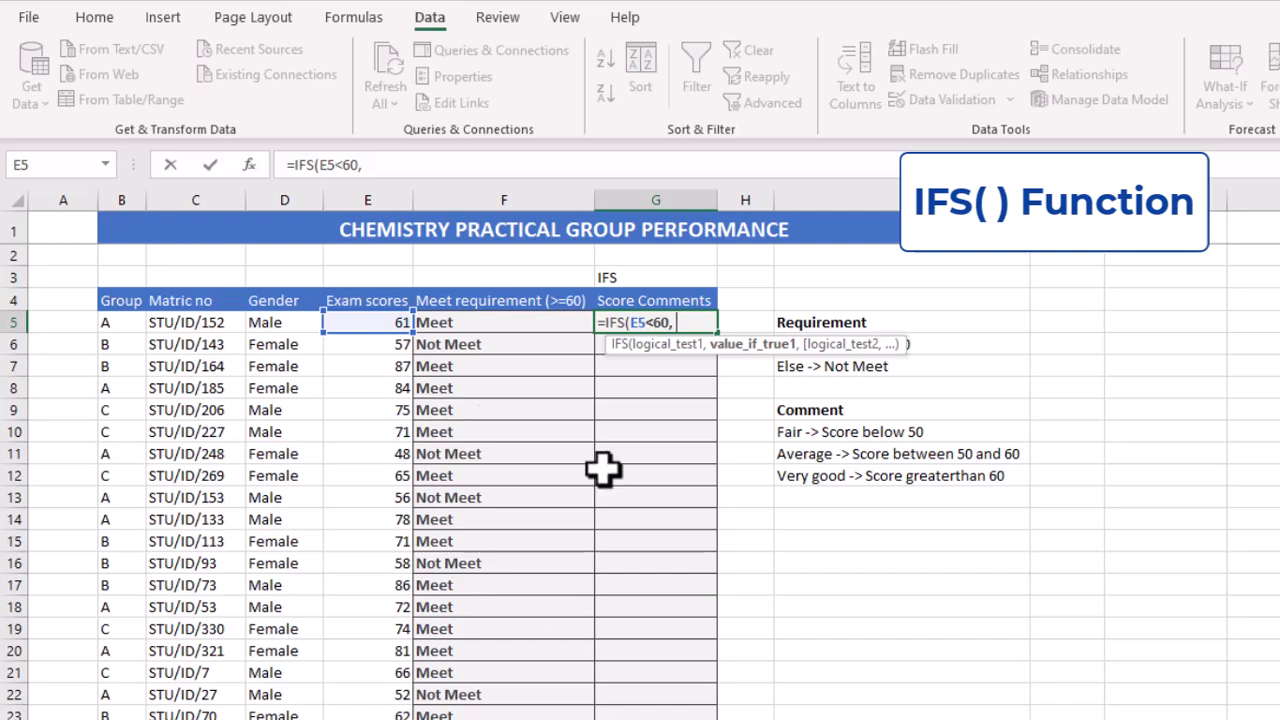
pyautogui.write(' "fAI')
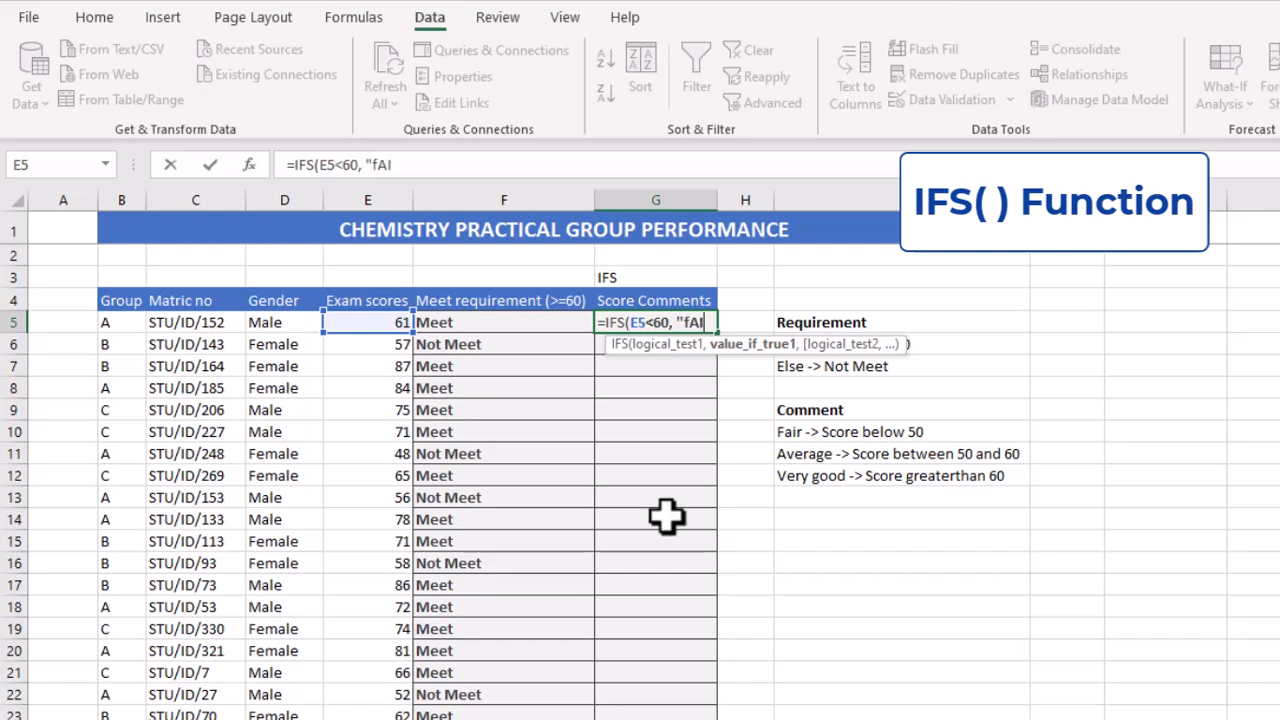
pyautogui.write('r",')
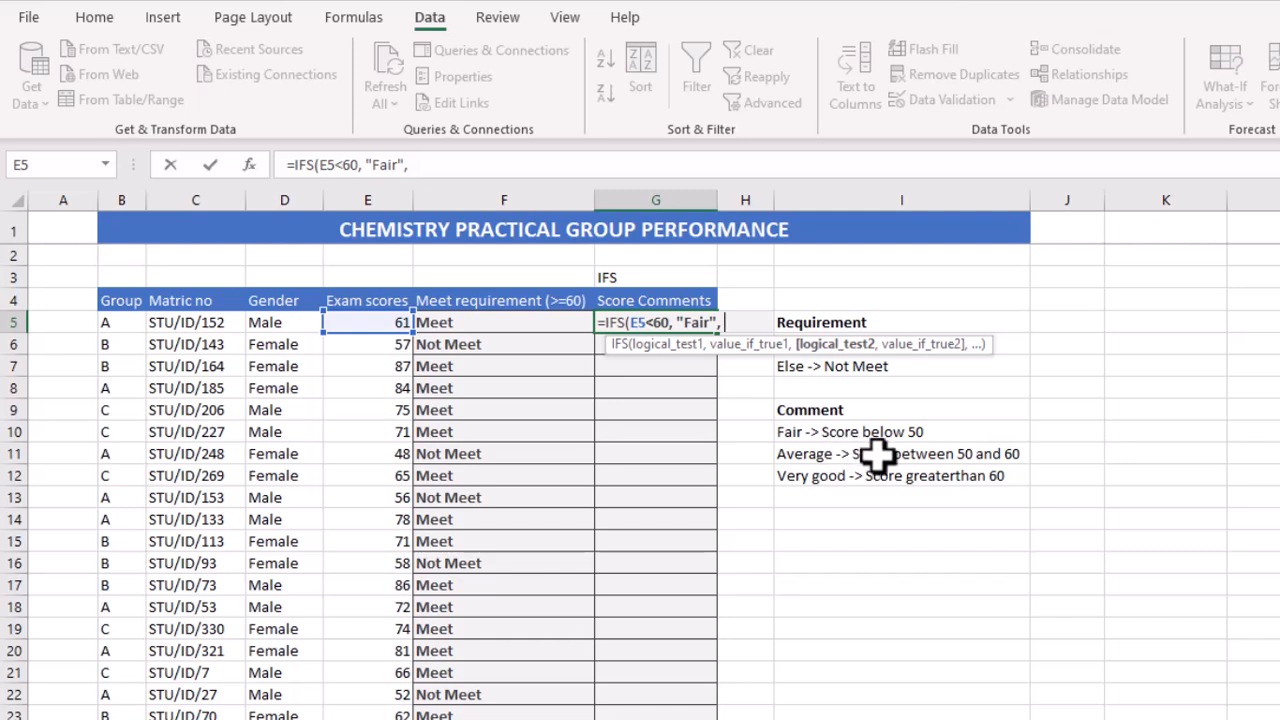
# Add AND(E5>=50, E5<=60) as the second condition of the IFS formula in G5, returning "Average"
pyautogui.write('an')
pyautogui.press('Tab')
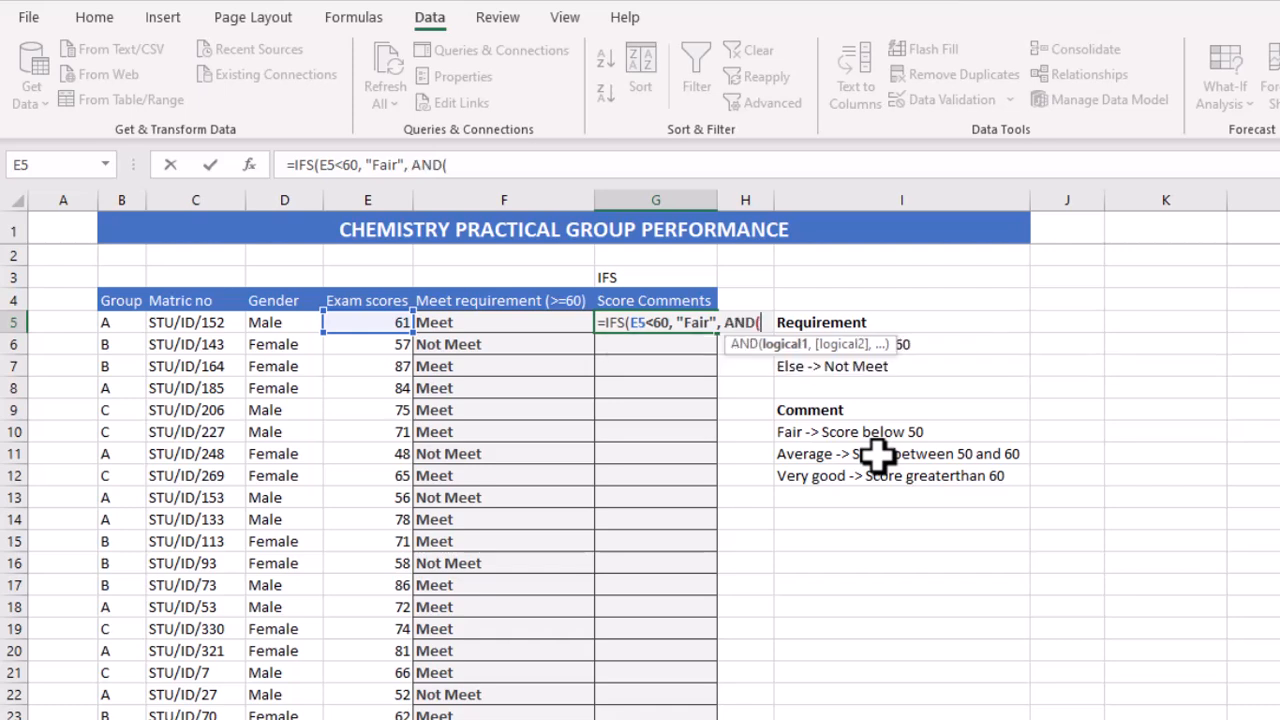
pyautogui.click(388, 322)
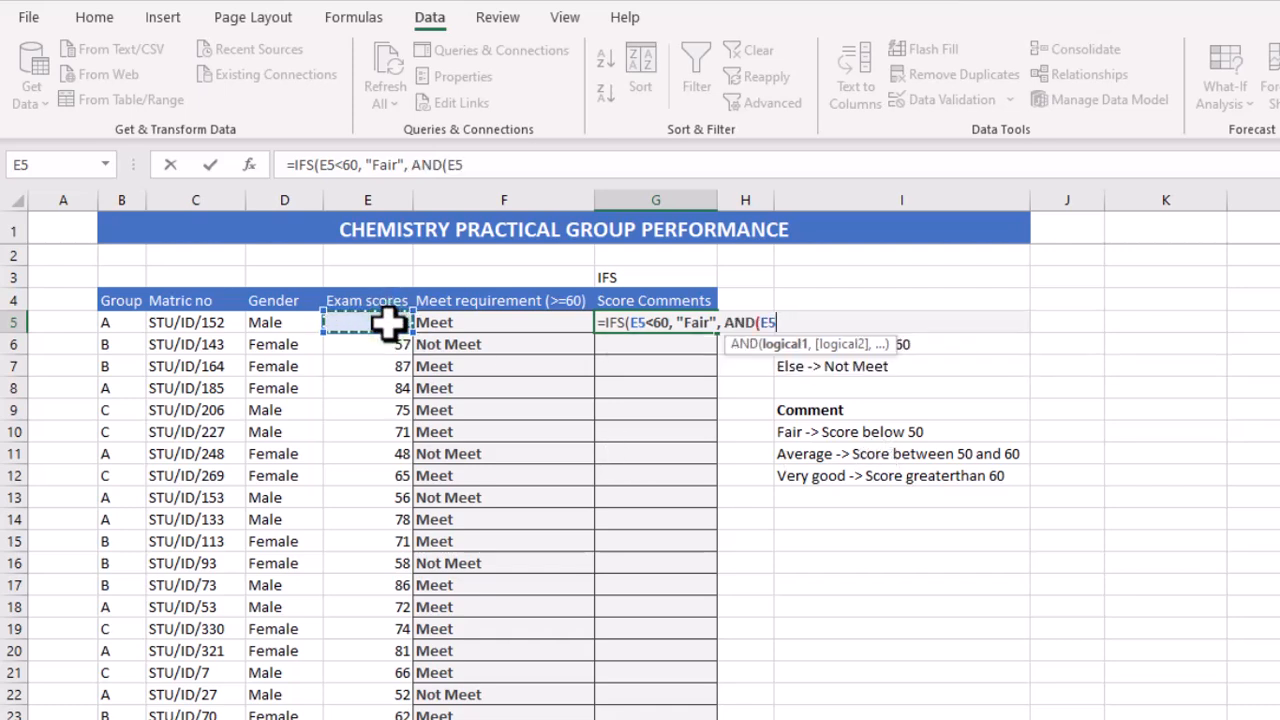
pyautogui.write('>=50,')
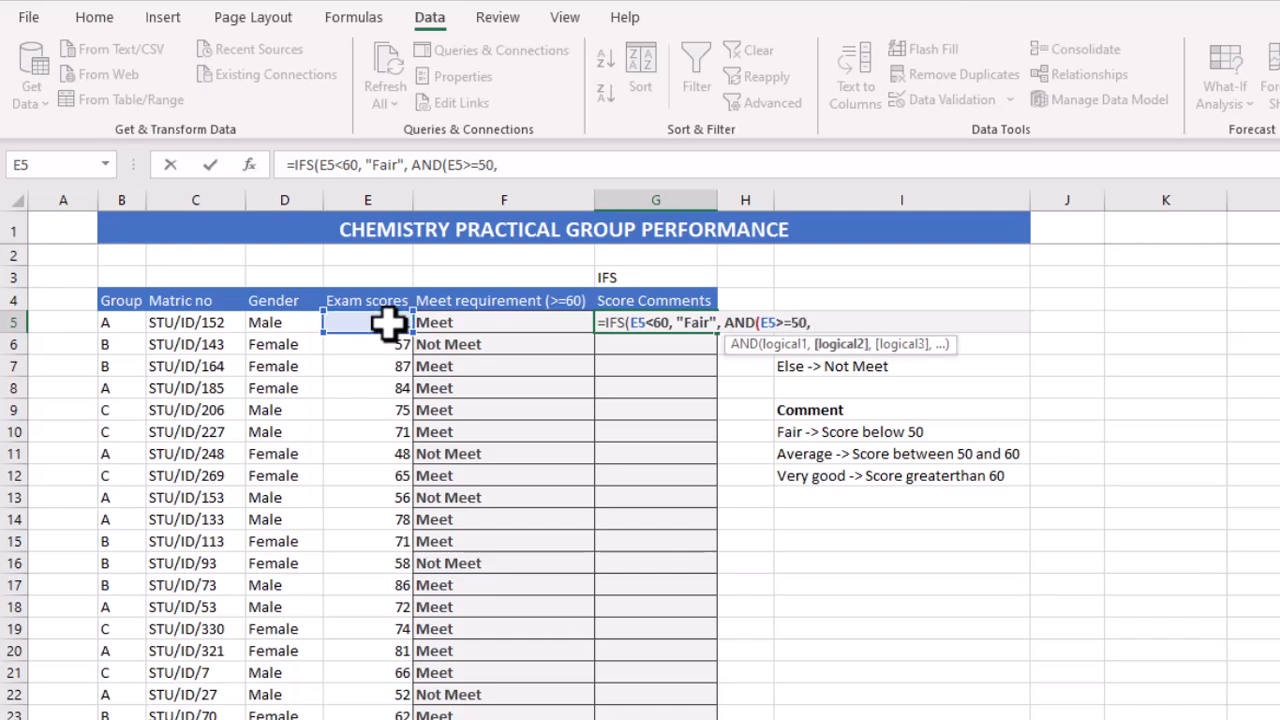
pyautogui.click(388, 322)
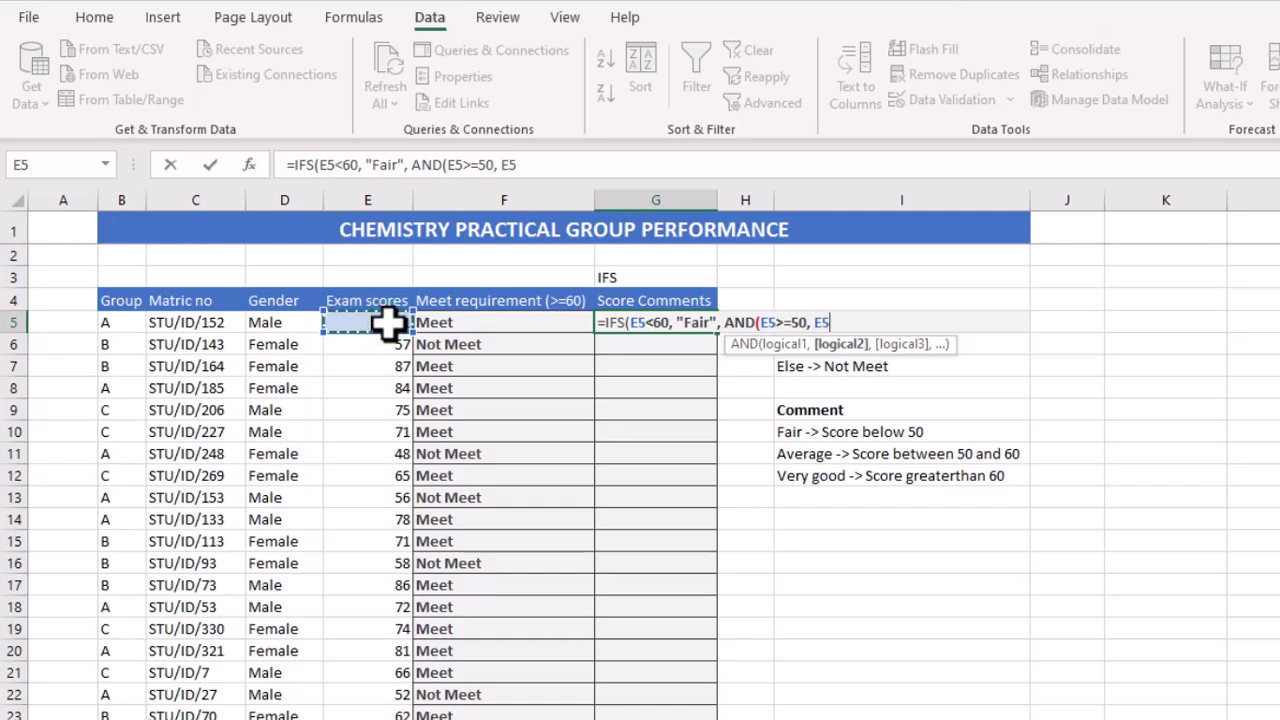
pyautogui.write('<=60')
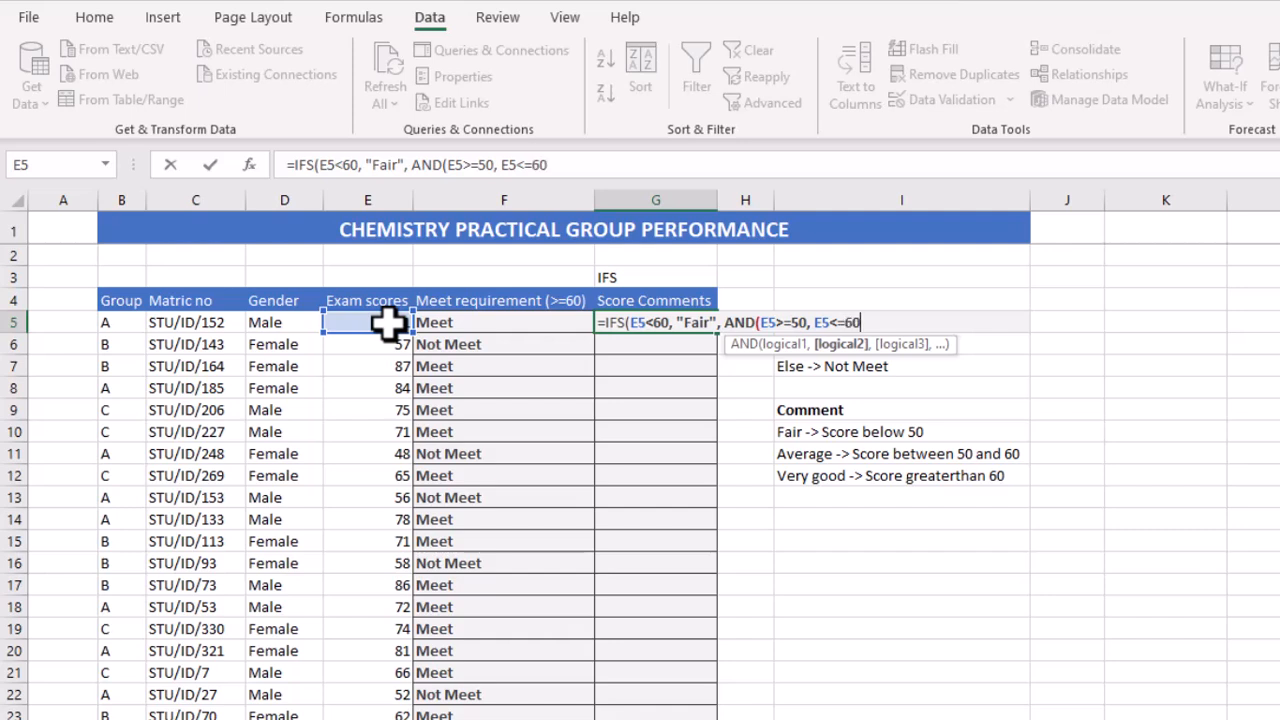
pyautogui.write('),')
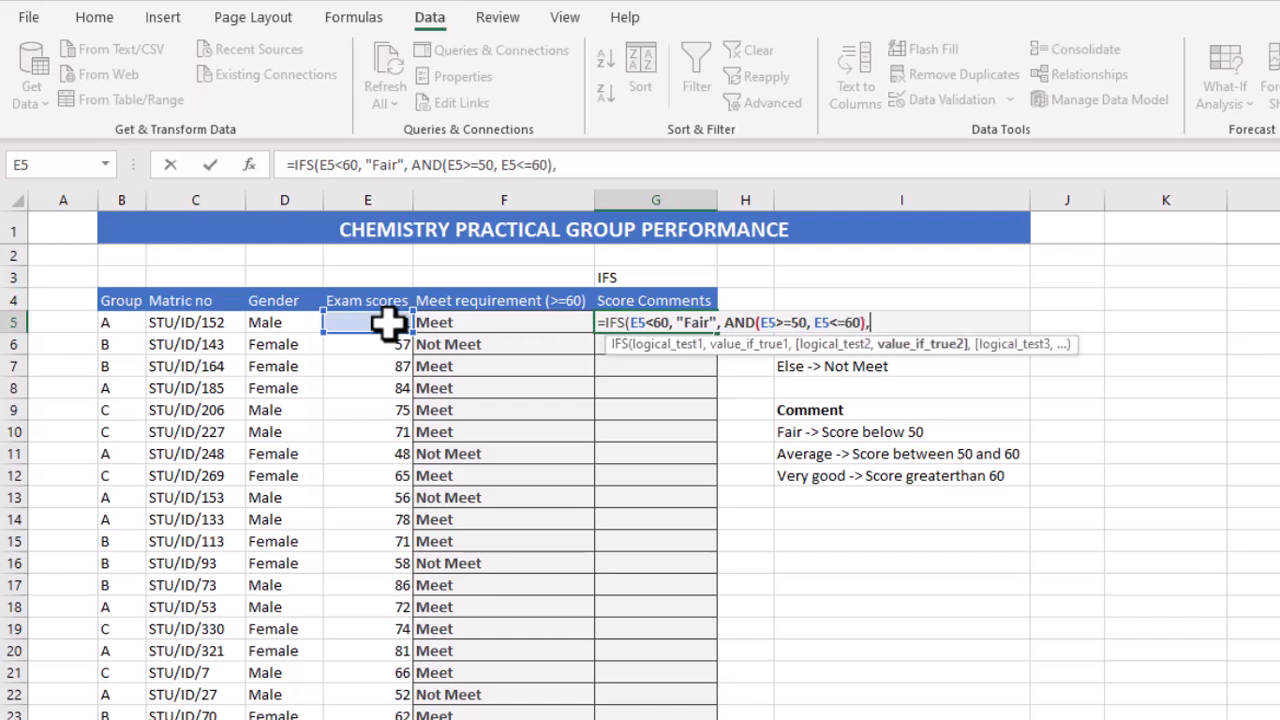
pyautogui.write(' "Average",')
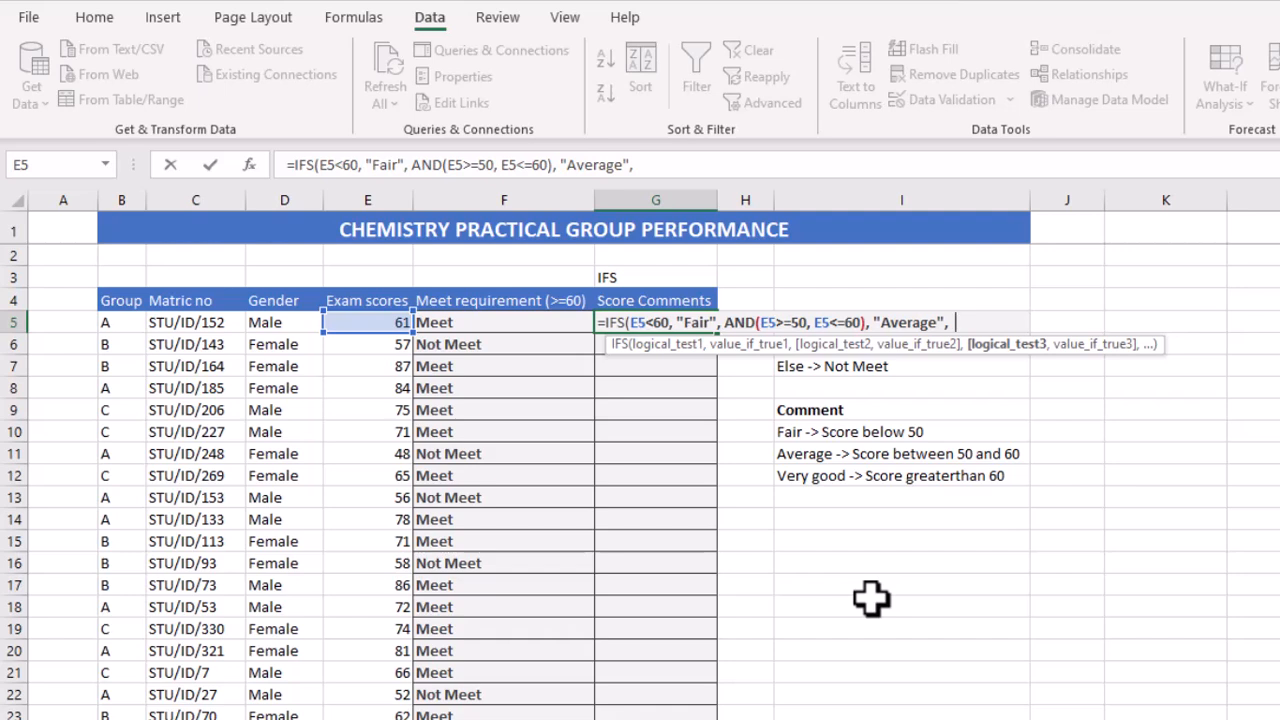
# Complete the G5 IFS formula with a third condition, E5>60, returning "Very good"
pyautogui.click(375, 322)
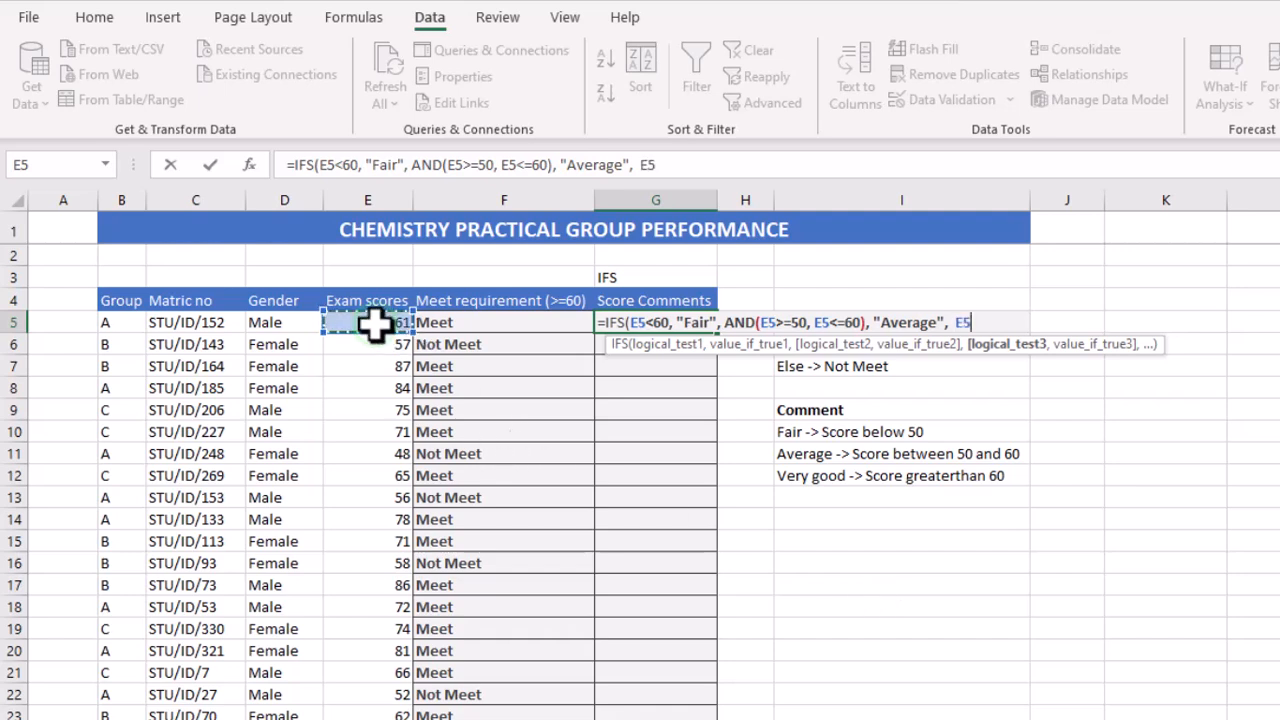
pyautogui.write('>')
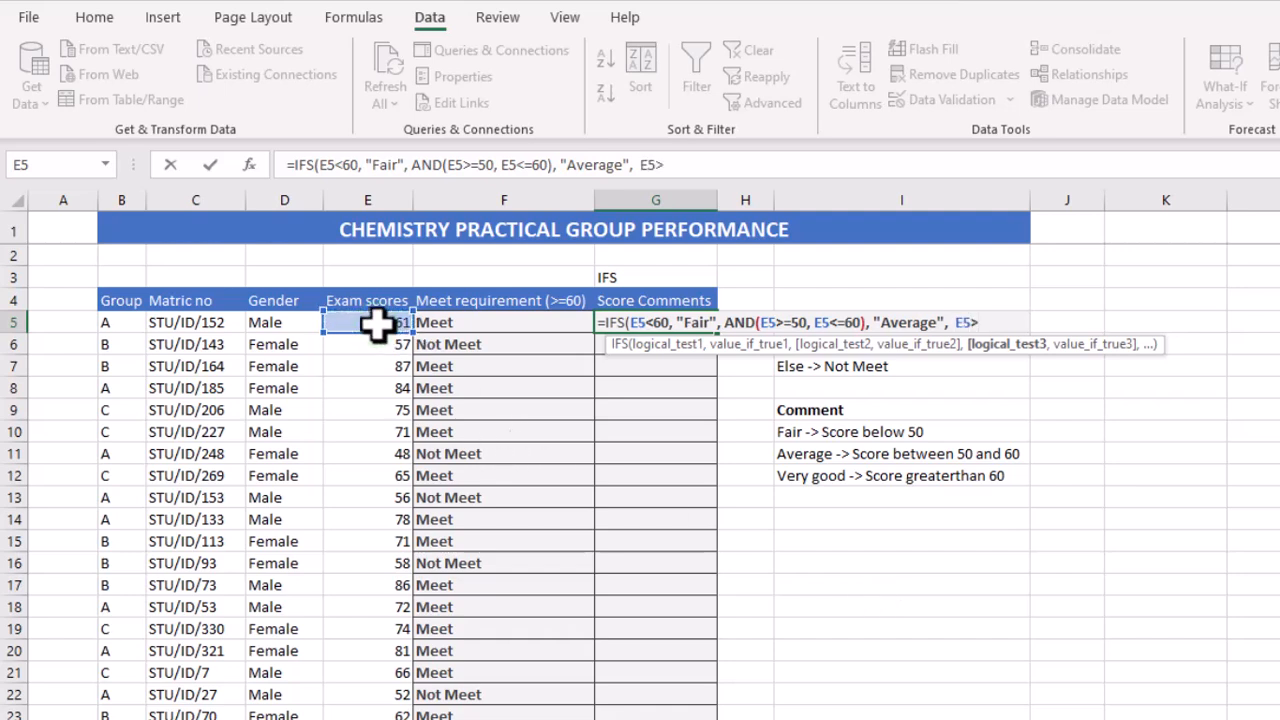
pyautogui.write('60, "Very good"')
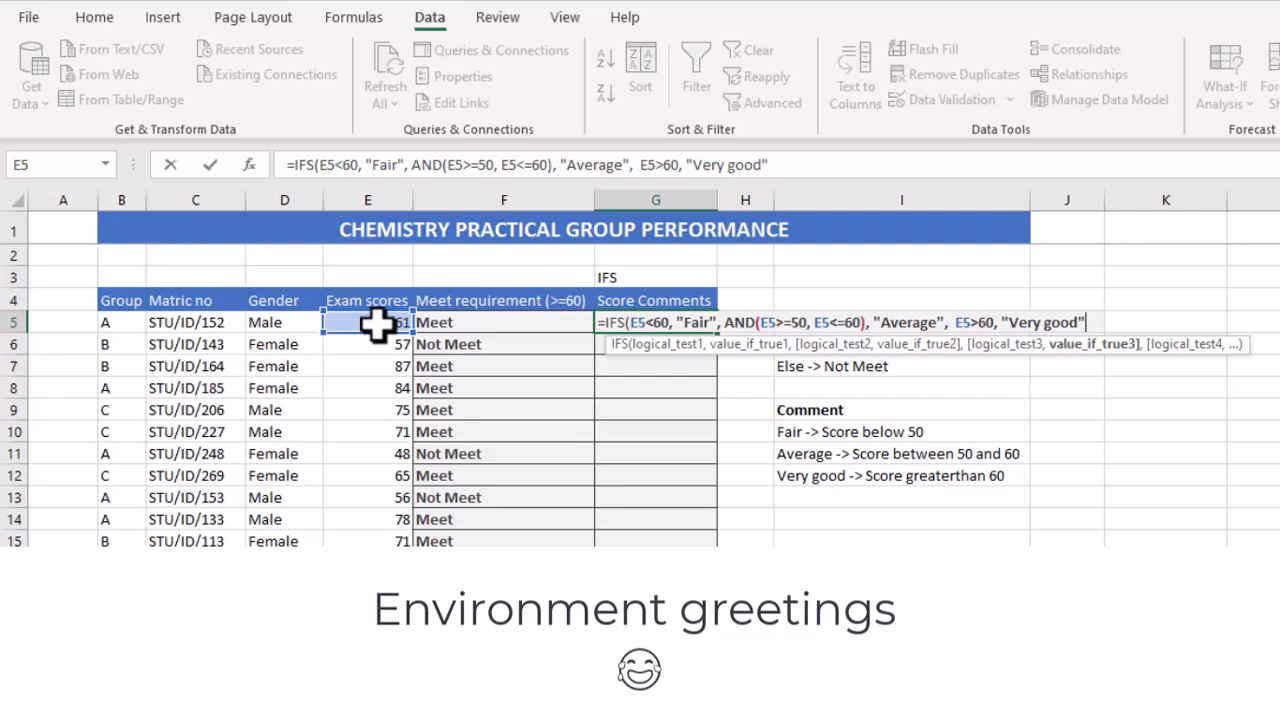
pyautogui.write(')')
pyautogui.press('Return')
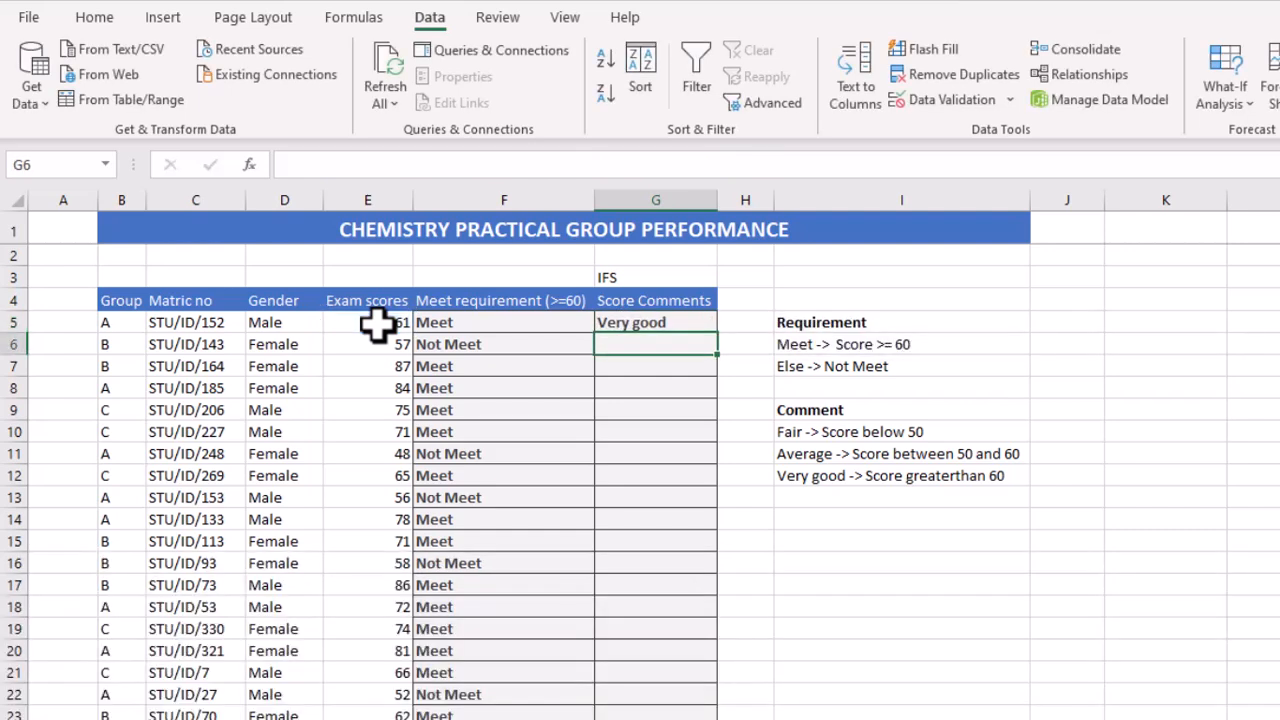
# Fill the IFS formula from G5 down the Score Comments column and check the formulas in G13, G6 and G5
pyautogui.click(652, 323)
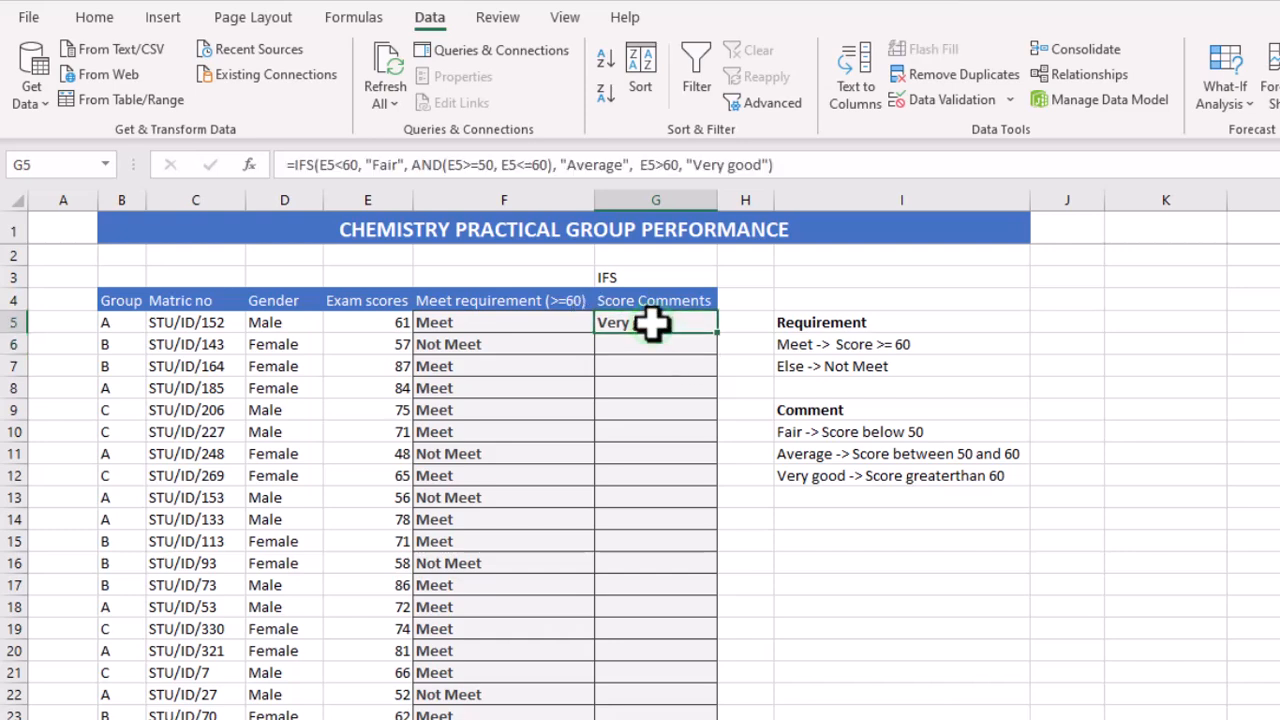
pyautogui.doubleClick(718, 335)
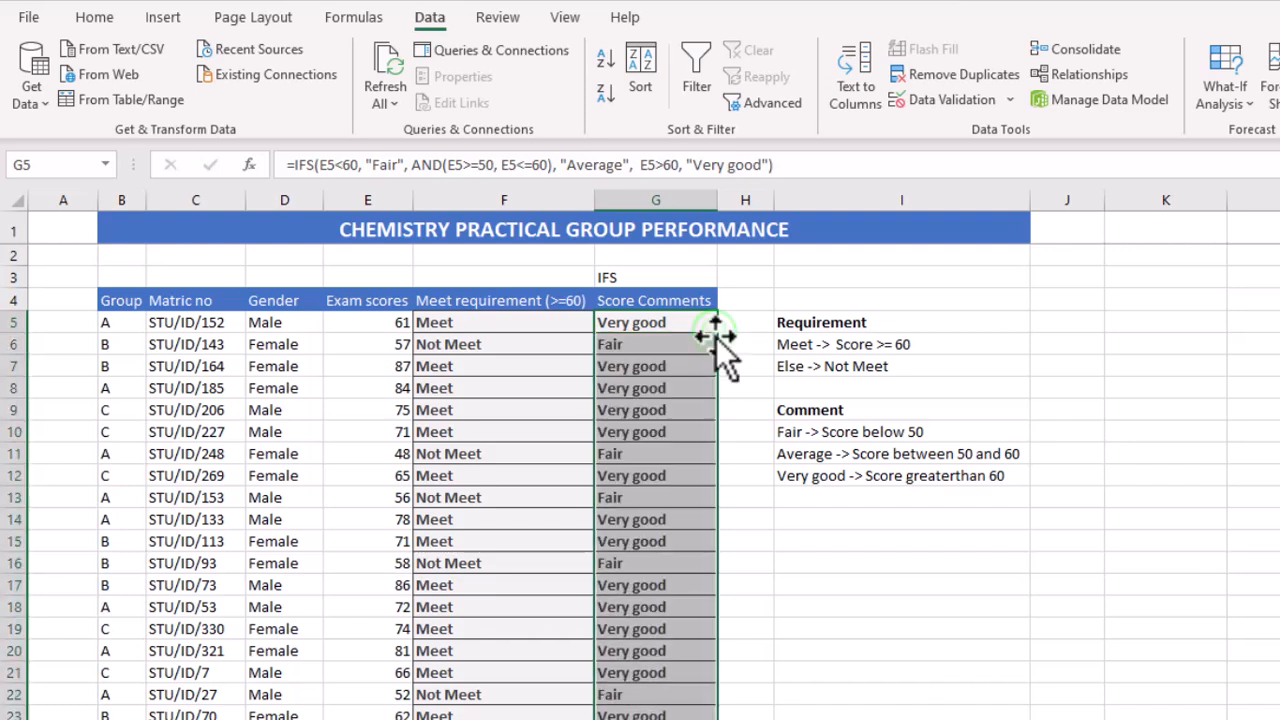
pyautogui.click(650, 500)
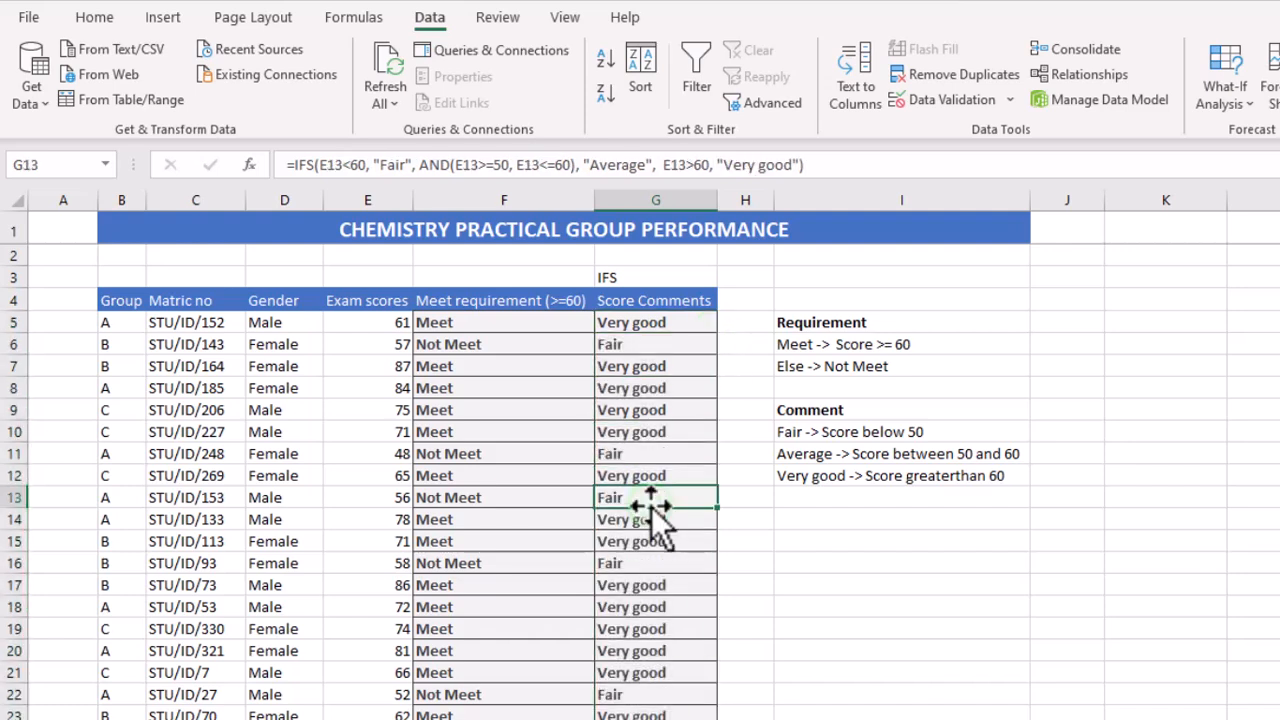
pyautogui.click(618, 345)
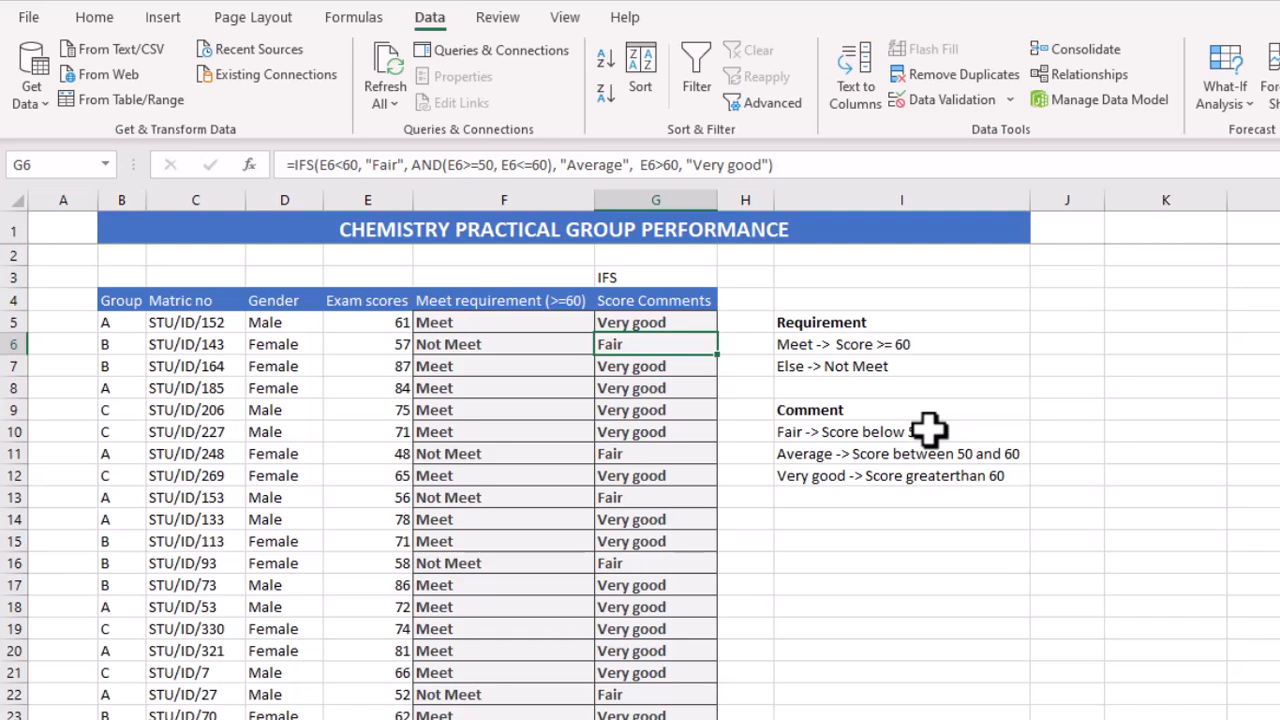
pyautogui.press('Up')
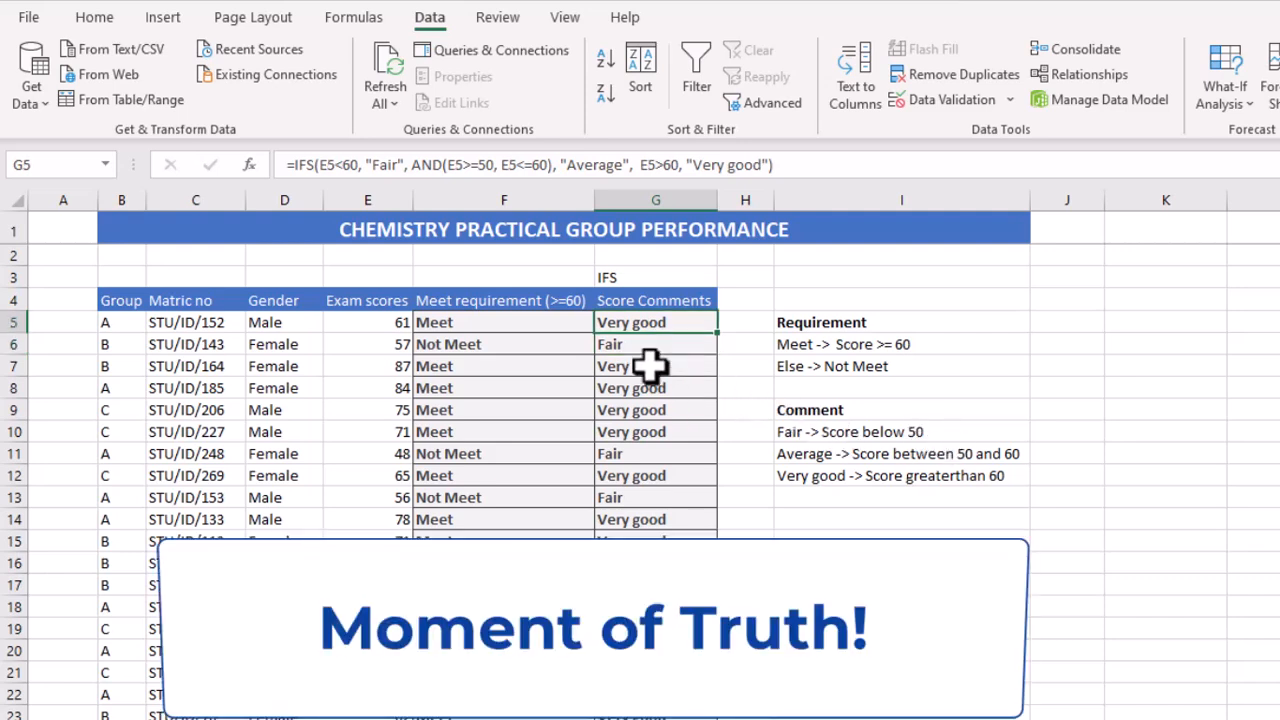
# Correct the first condition of the IFS formula in G6 to E6<50
pyautogui.click(640, 344)
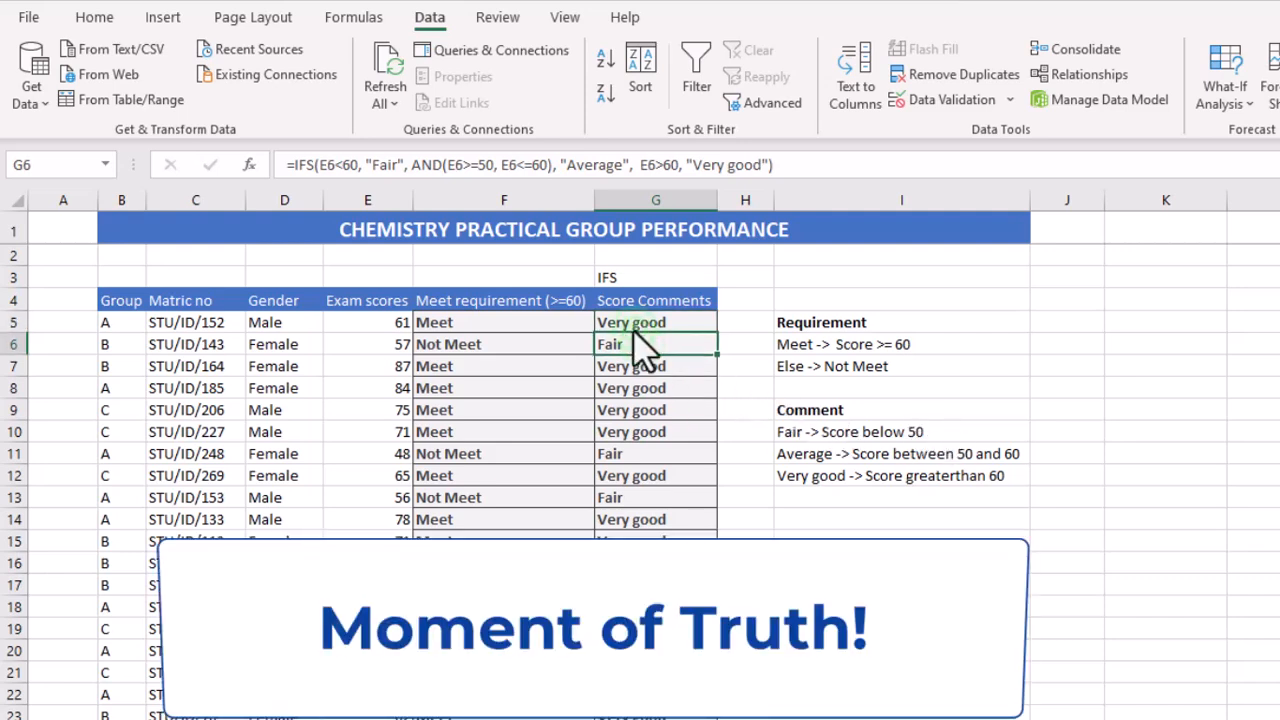
pyautogui.click(347, 166)
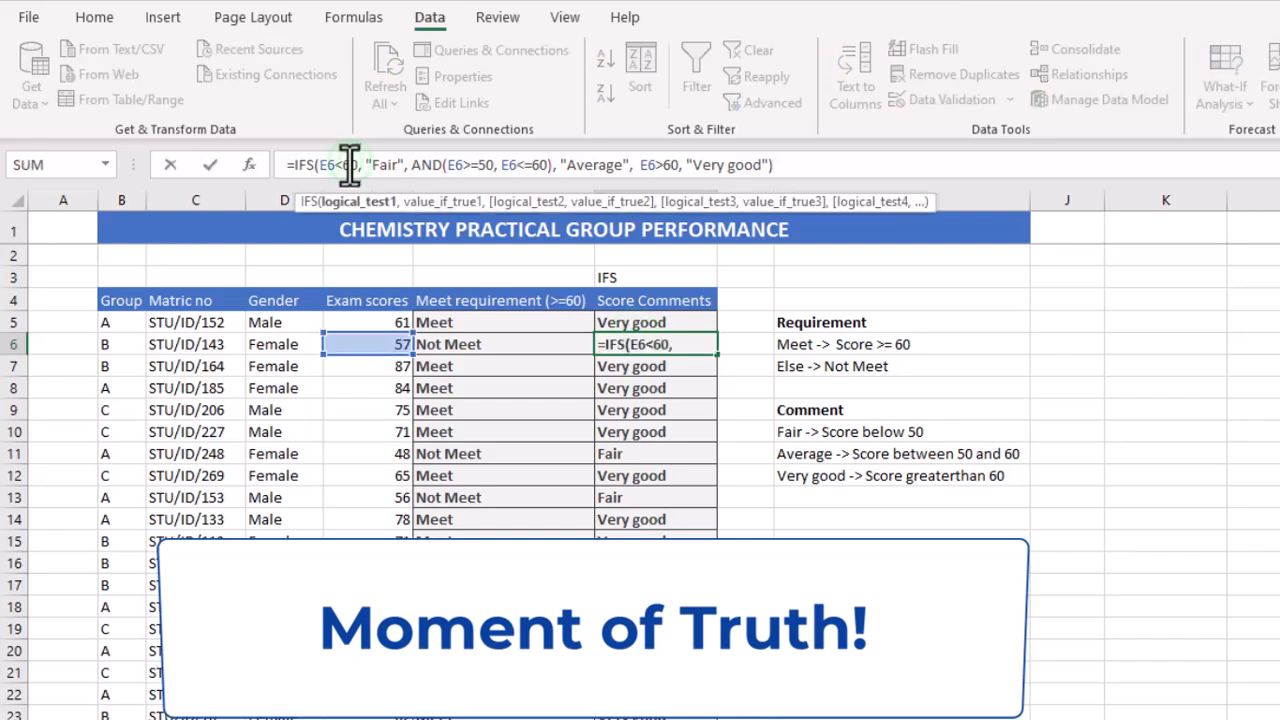
pyautogui.press('BackSpace')
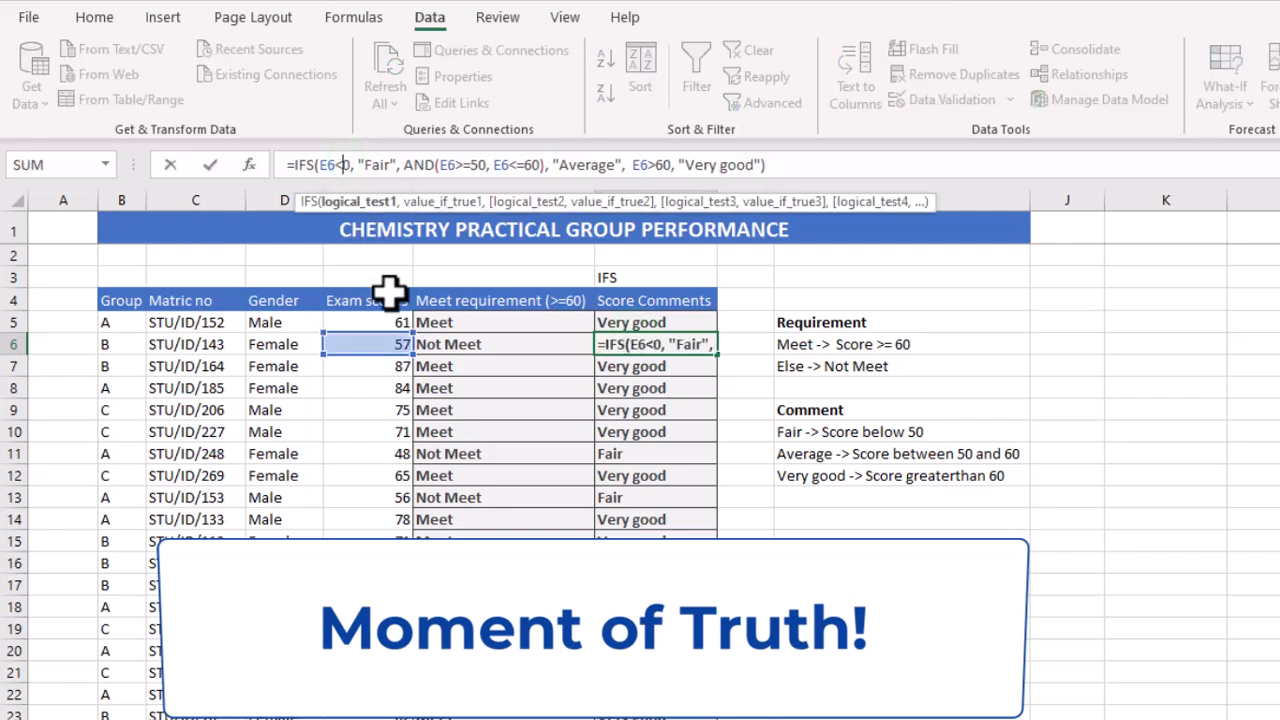
pyautogui.write('5')
pyautogui.press('Return')
pyautogui.press('Up')
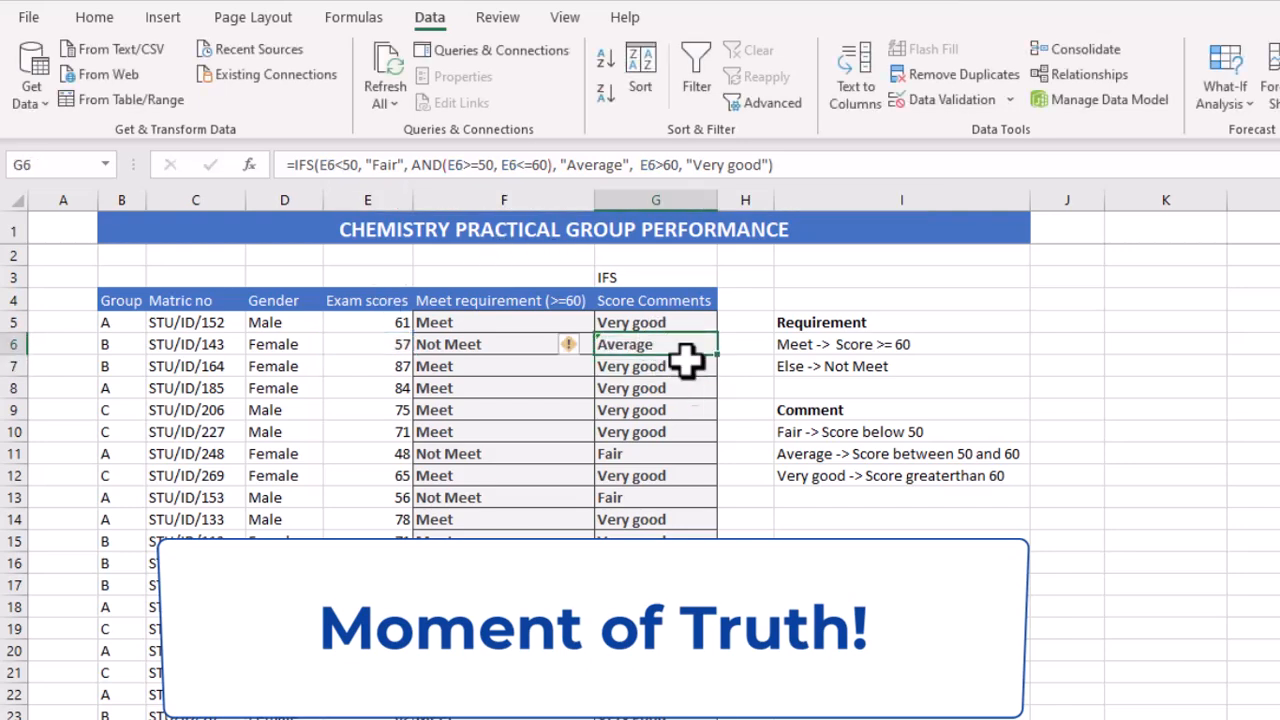
# Fill the corrected IFS formula from G6 down the Score Comments column and compare the comments in rows 11 and 6 with their exam scores
pyautogui.moveTo(717, 355)
pyautogui.mouseDown()
pyautogui.moveTo(706, 323)
pyautogui.moveTo(703, 347)
pyautogui.mouseUp()
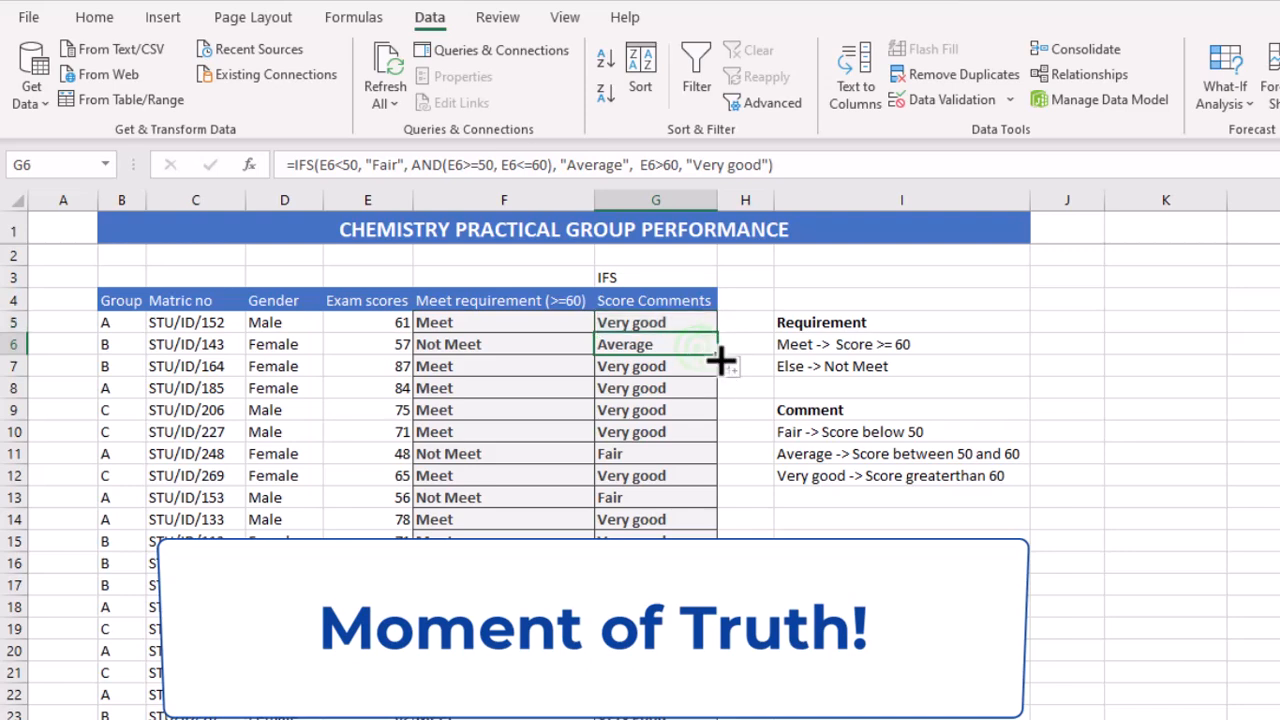
pyautogui.doubleClick(720, 352)
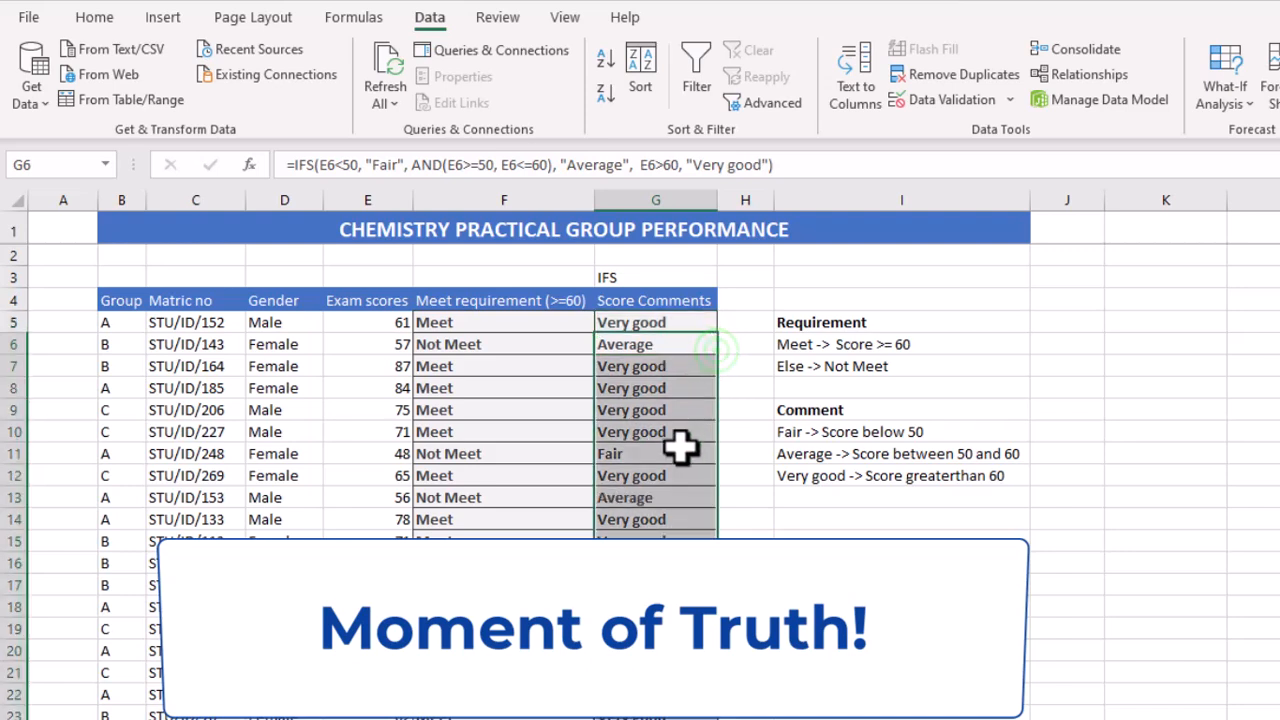
pyautogui.click(679, 450)
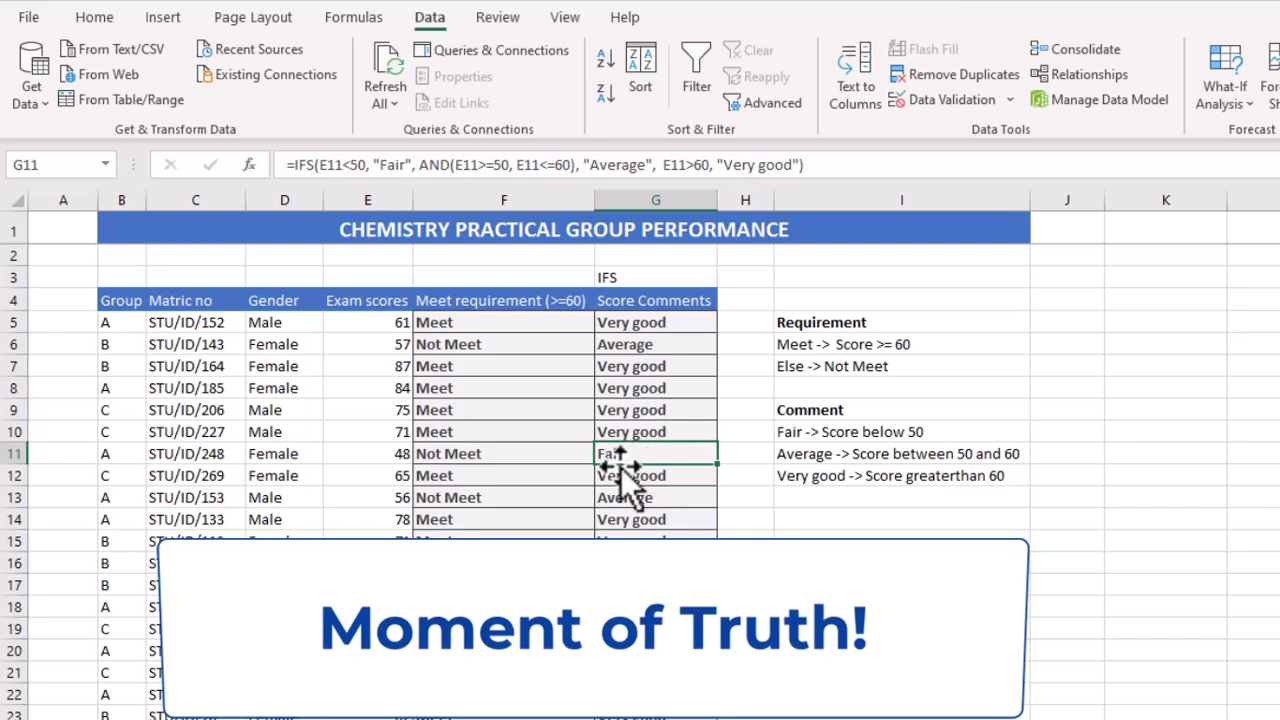
pyautogui.click(392, 455)
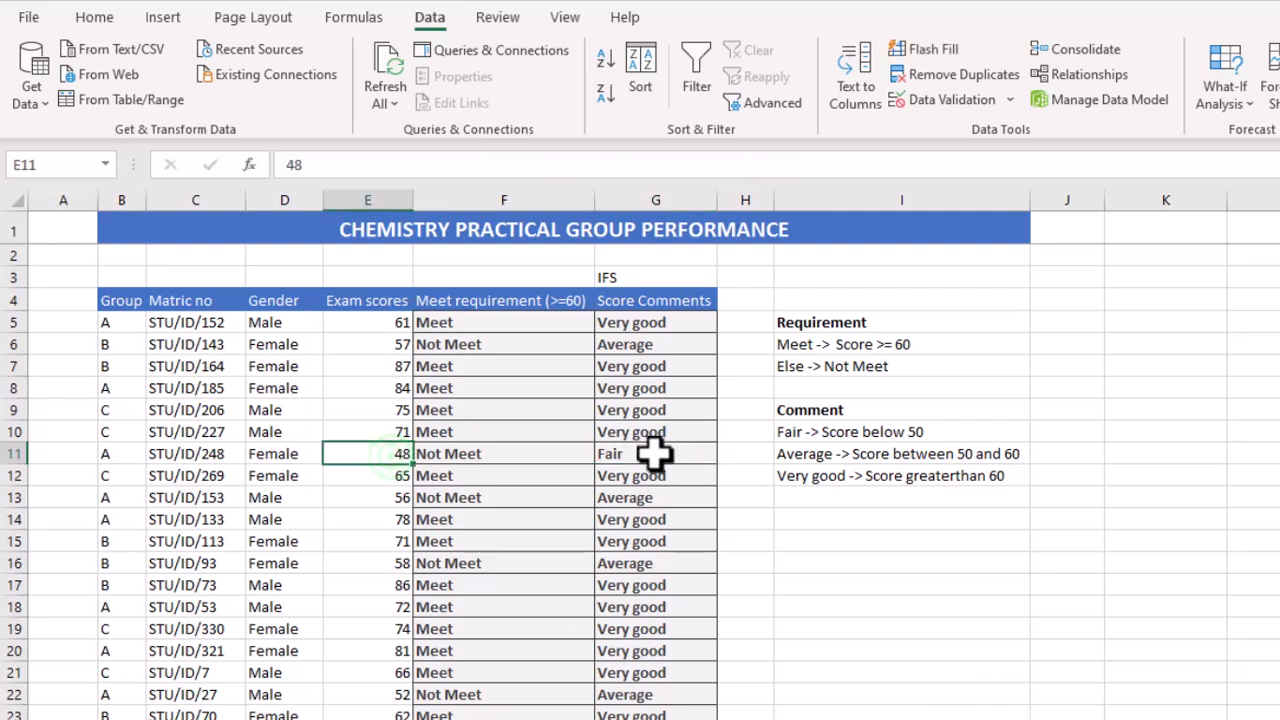
pyautogui.click(651, 452)
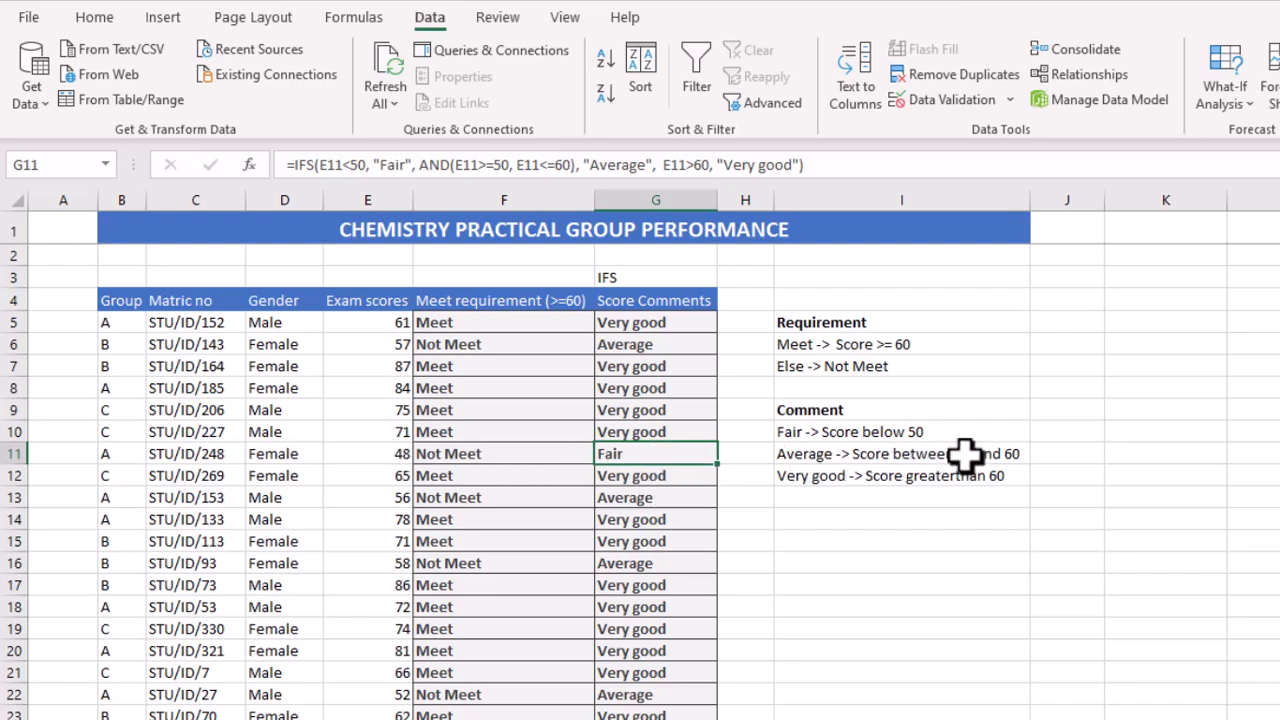
pyautogui.click(397, 345)
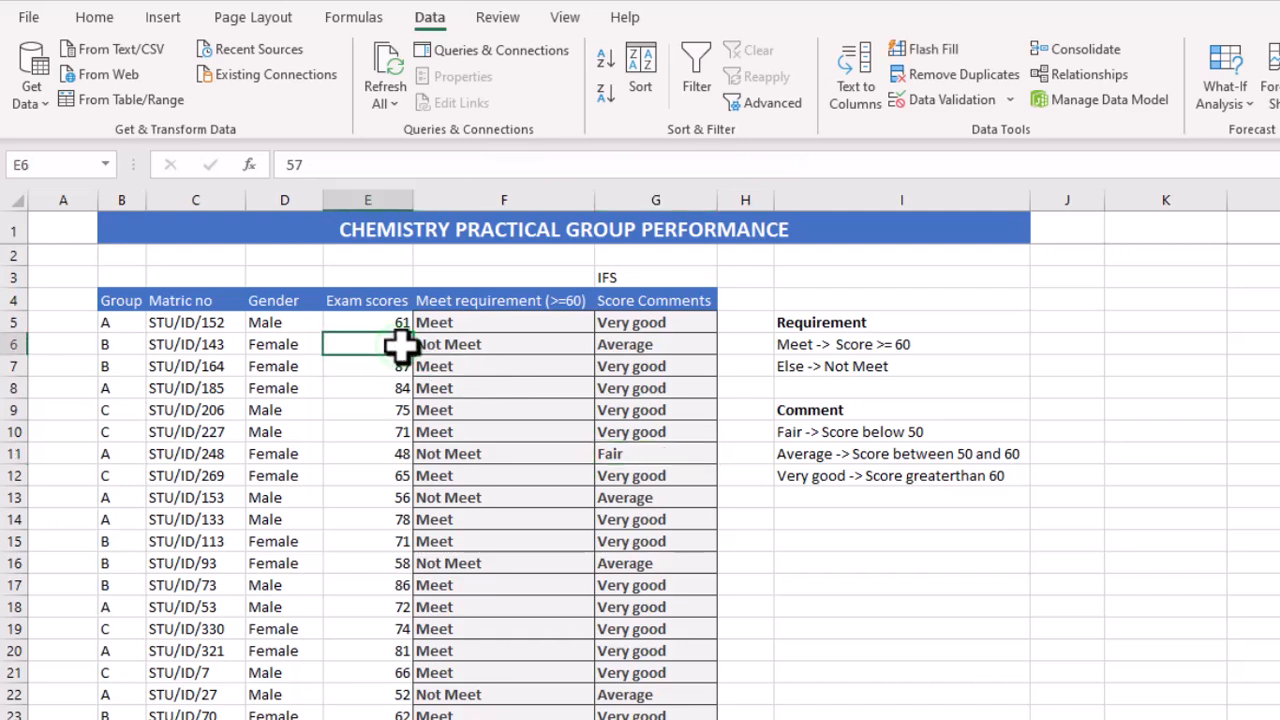
pyautogui.click(628, 348)
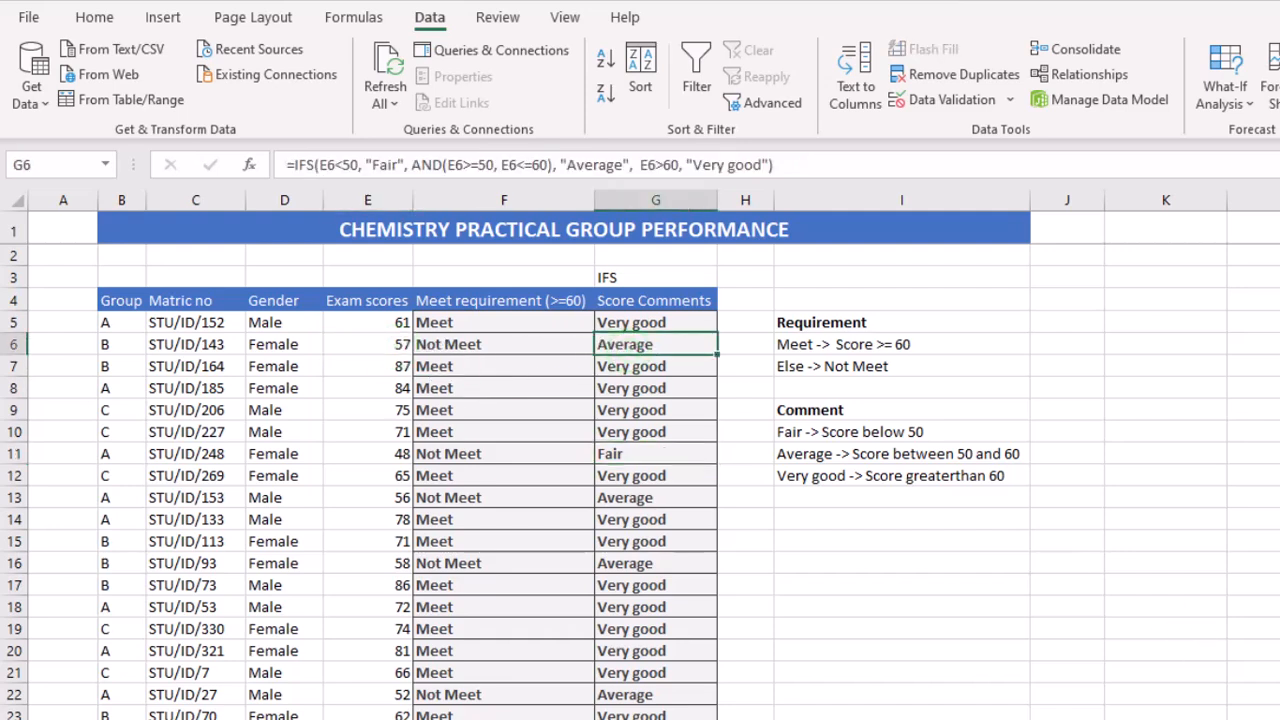
pyautogui.click(1110, 718)
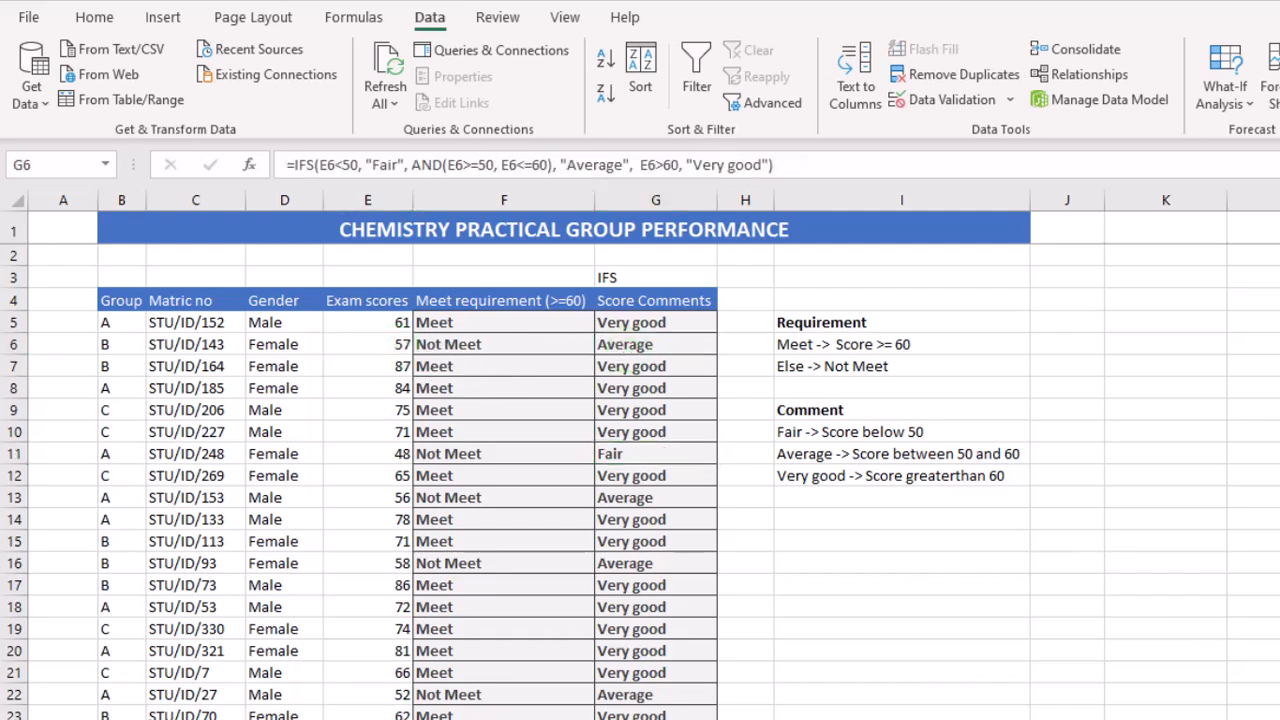
pyautogui.click(745, 431)
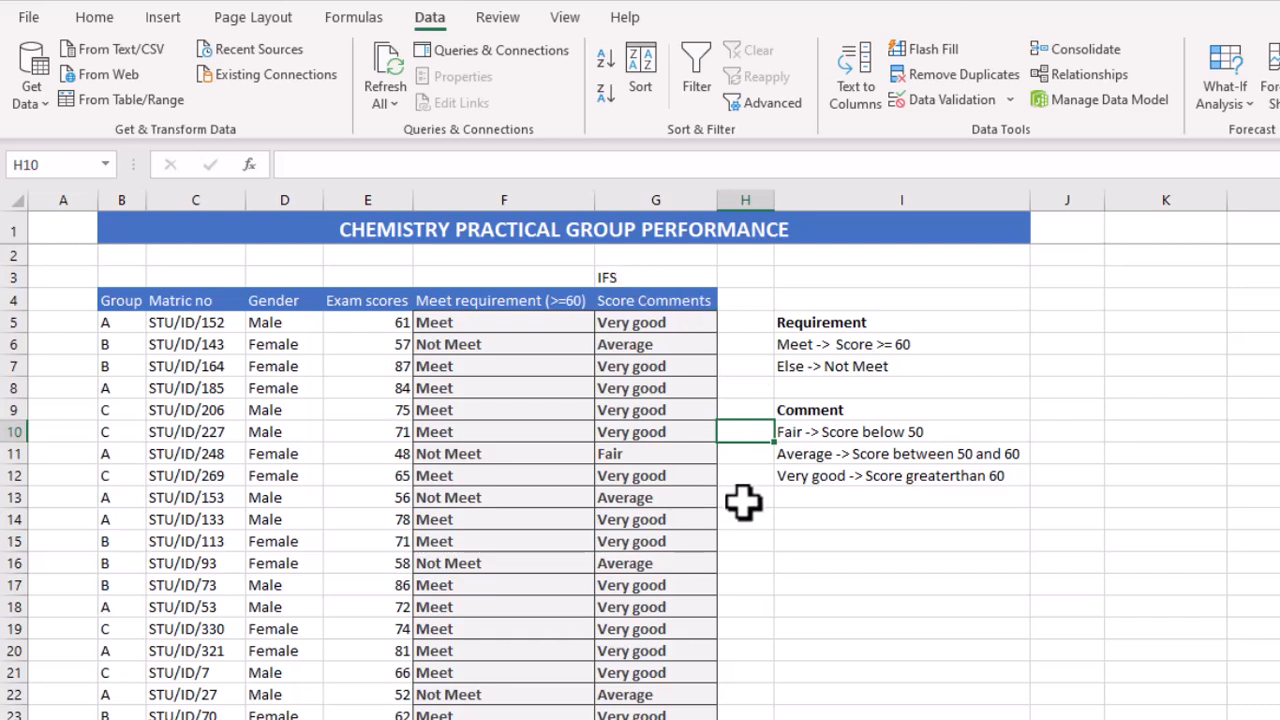
pyautogui.click(525, 324)
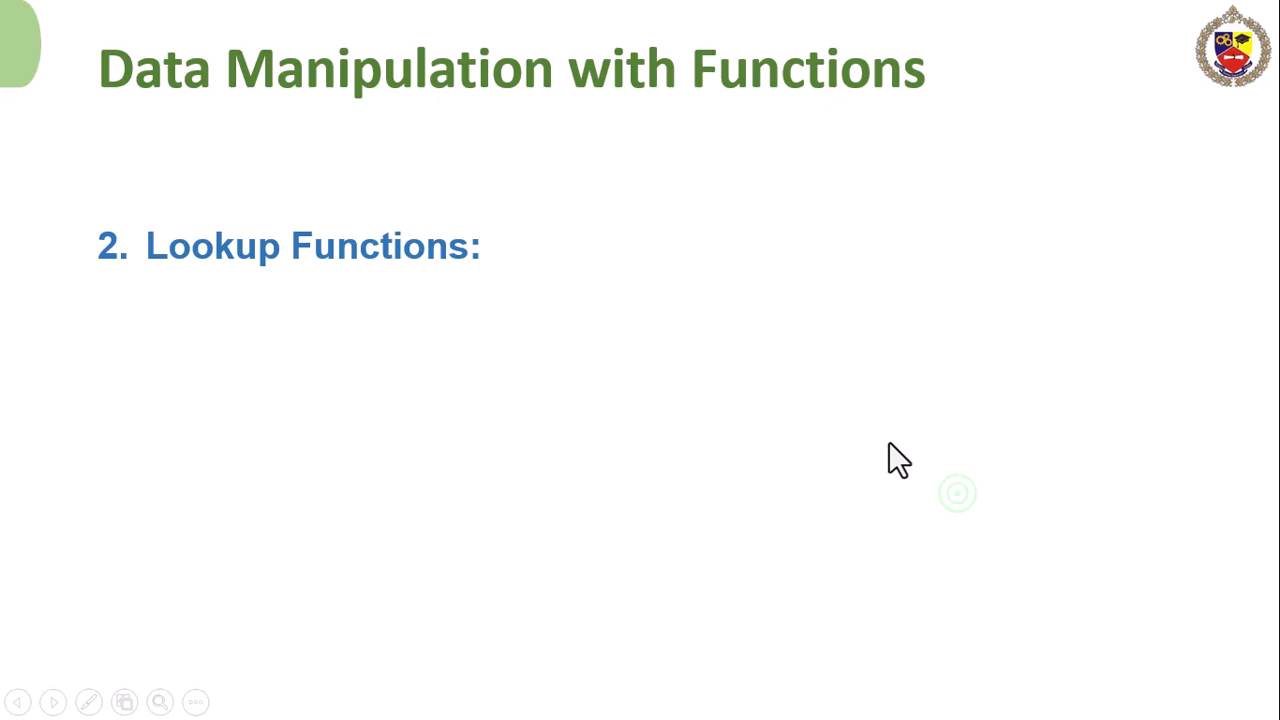
pyautogui.click(889, 441)
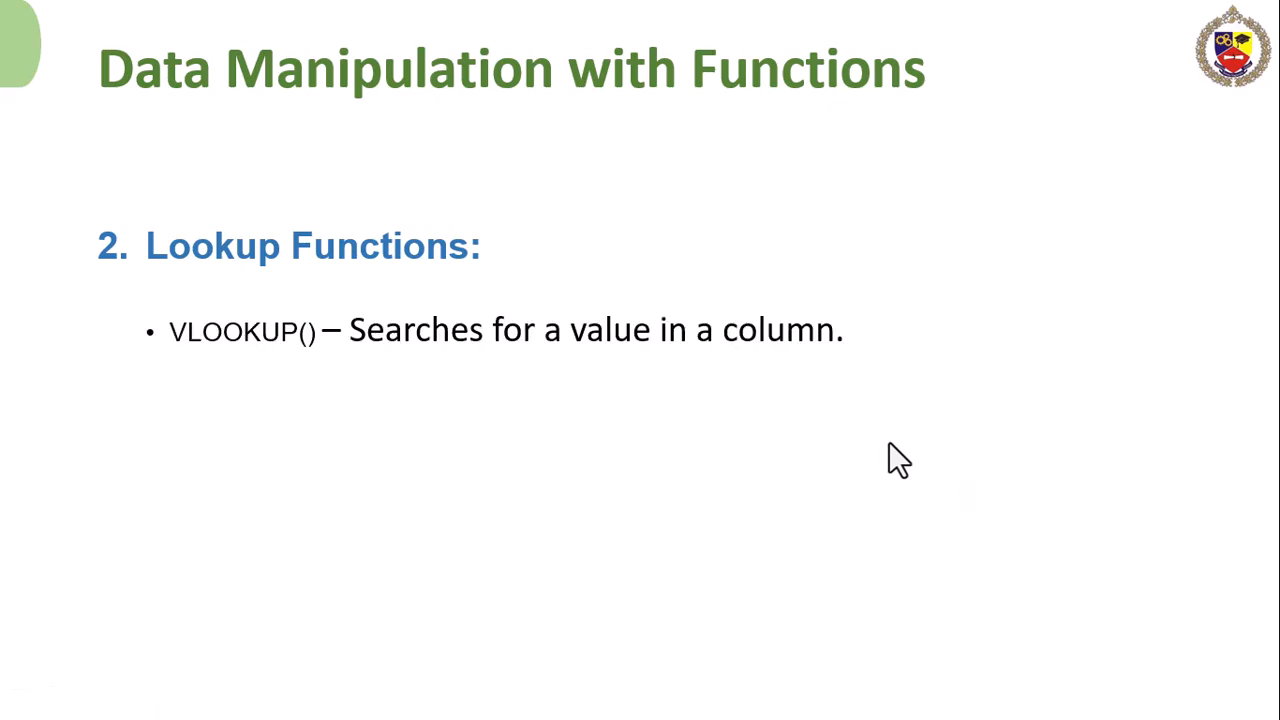
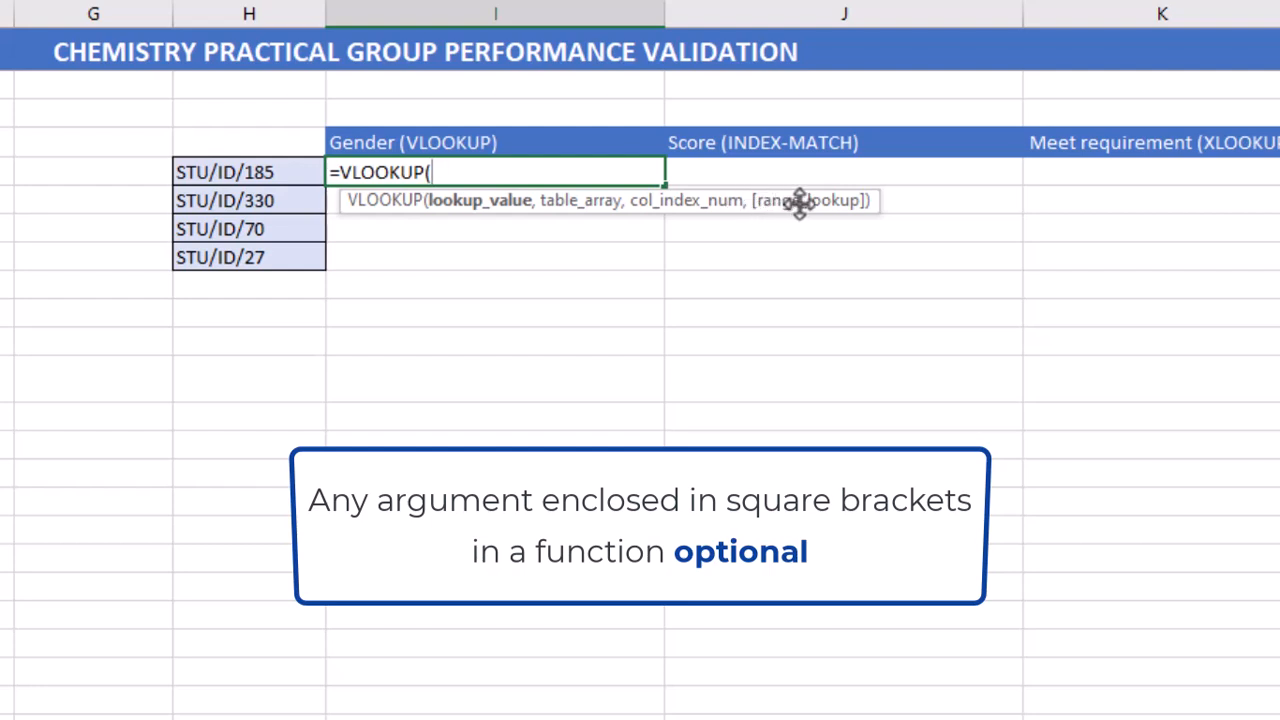
# Give the VLOOKUP formula in I5 the lookup value H5 and the absolute table array $C$5:$E$24
pyautogui.click(531, 174)
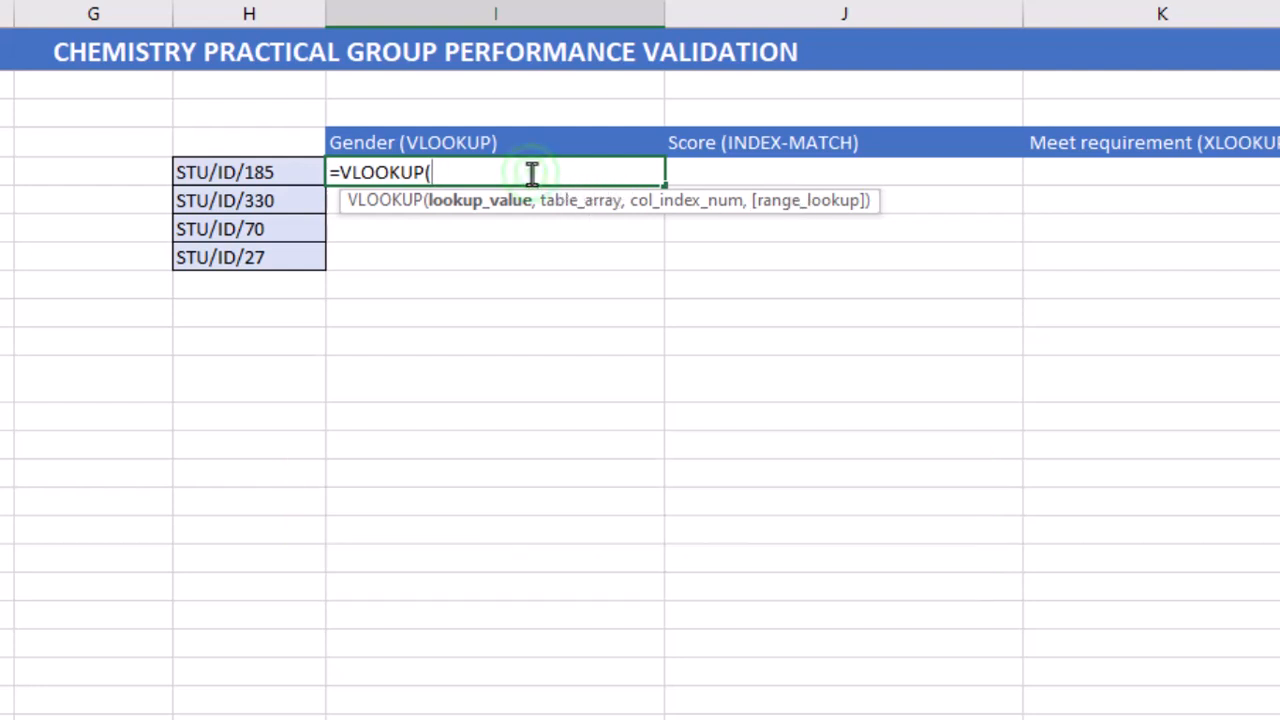
pyautogui.click(257, 172)
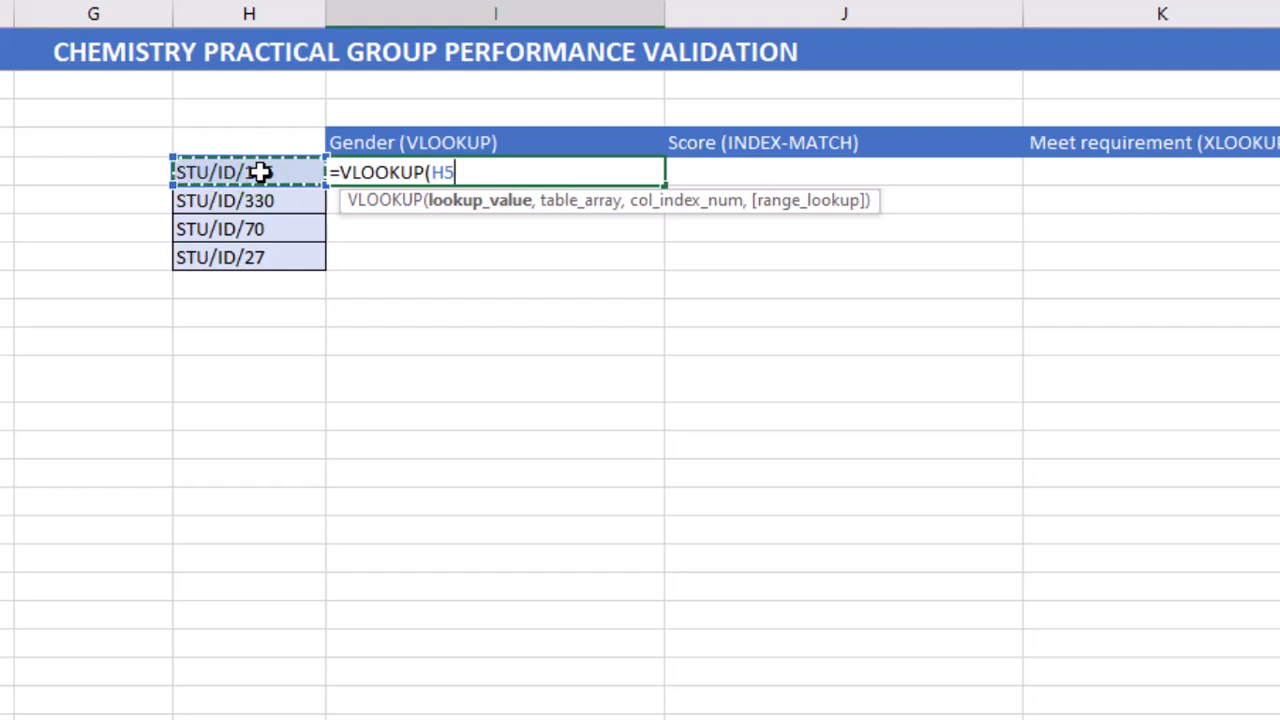
pyautogui.write(',')
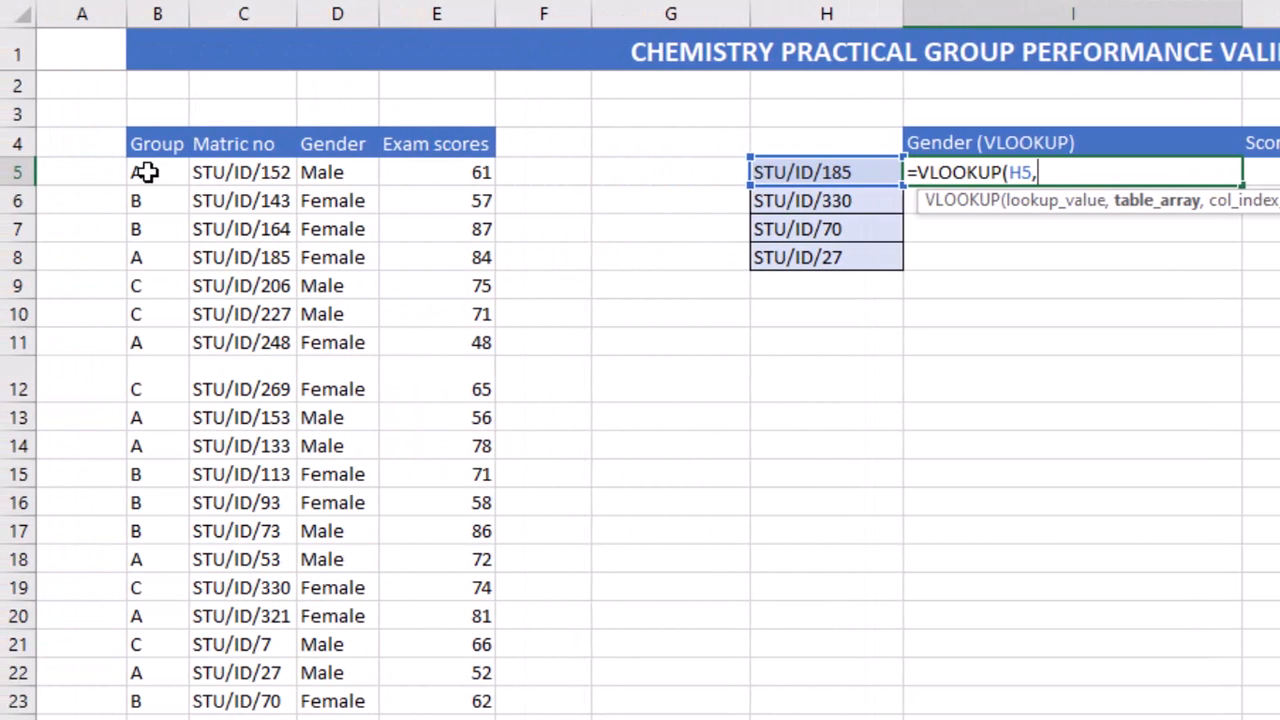
pyautogui.moveTo(240, 172); pyautogui.dragTo(450, 551)
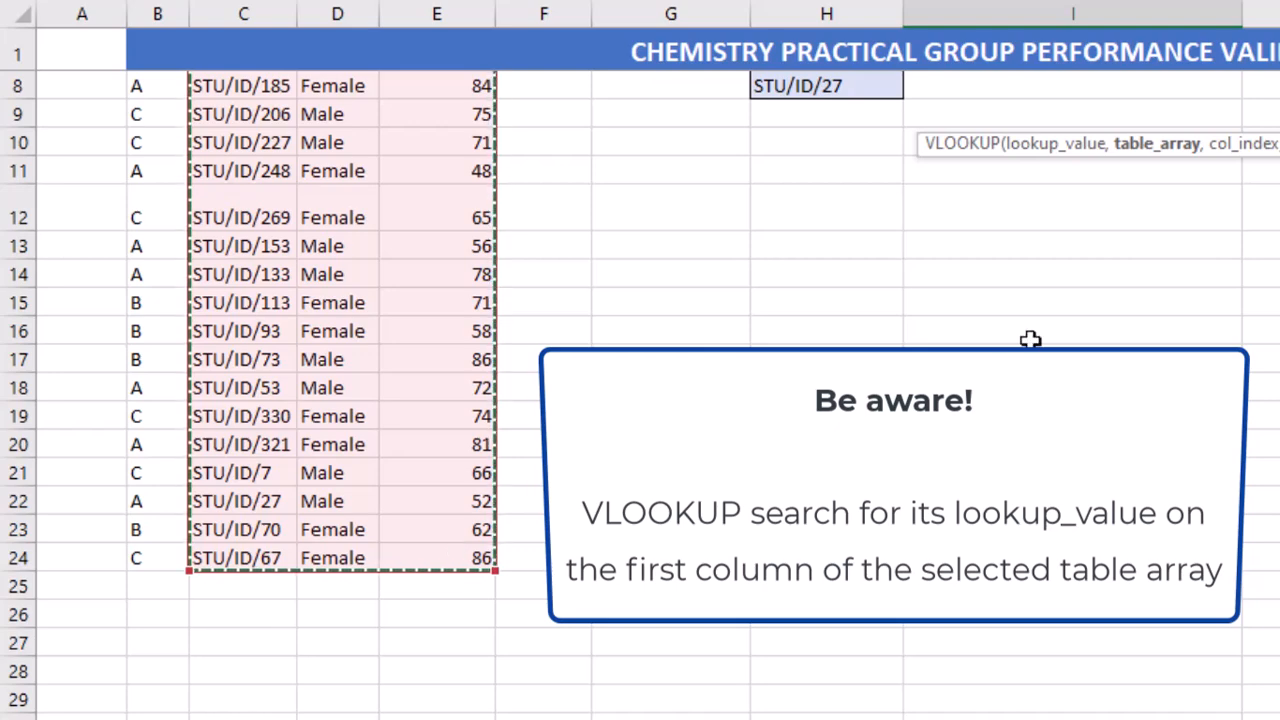
pyautogui.scroll(2, 1030, 340)
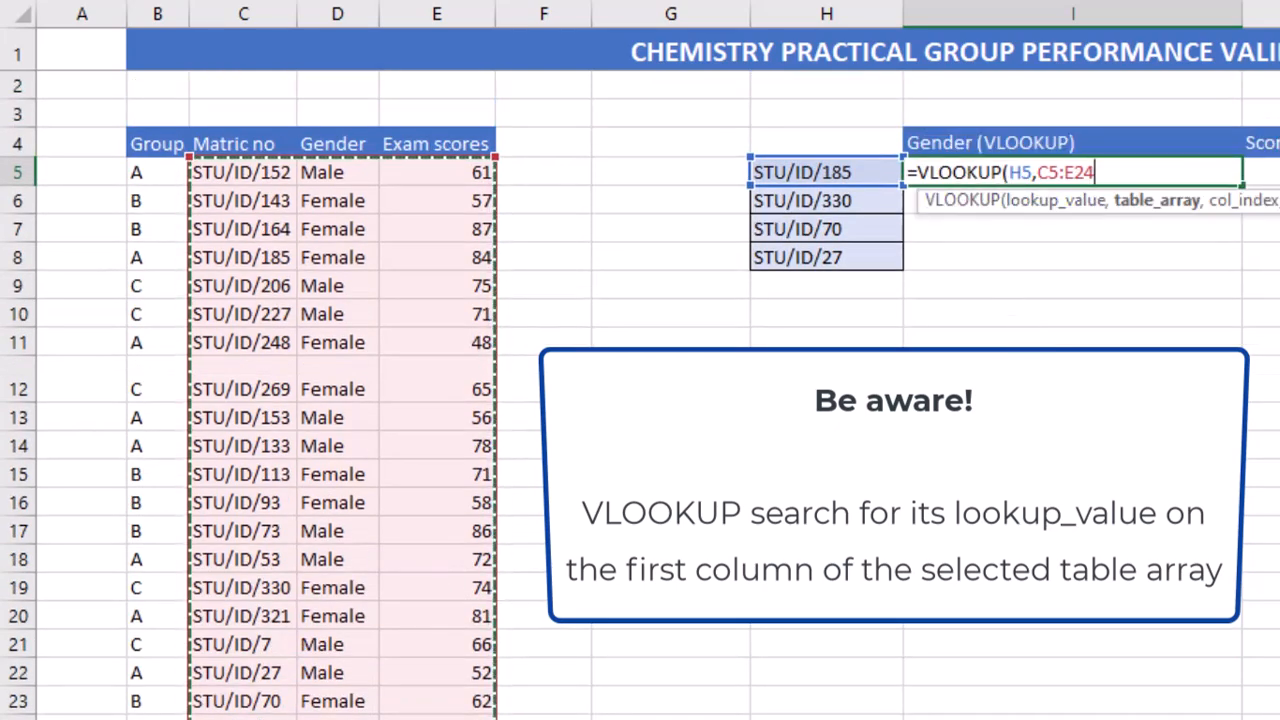
pyautogui.press('F4')
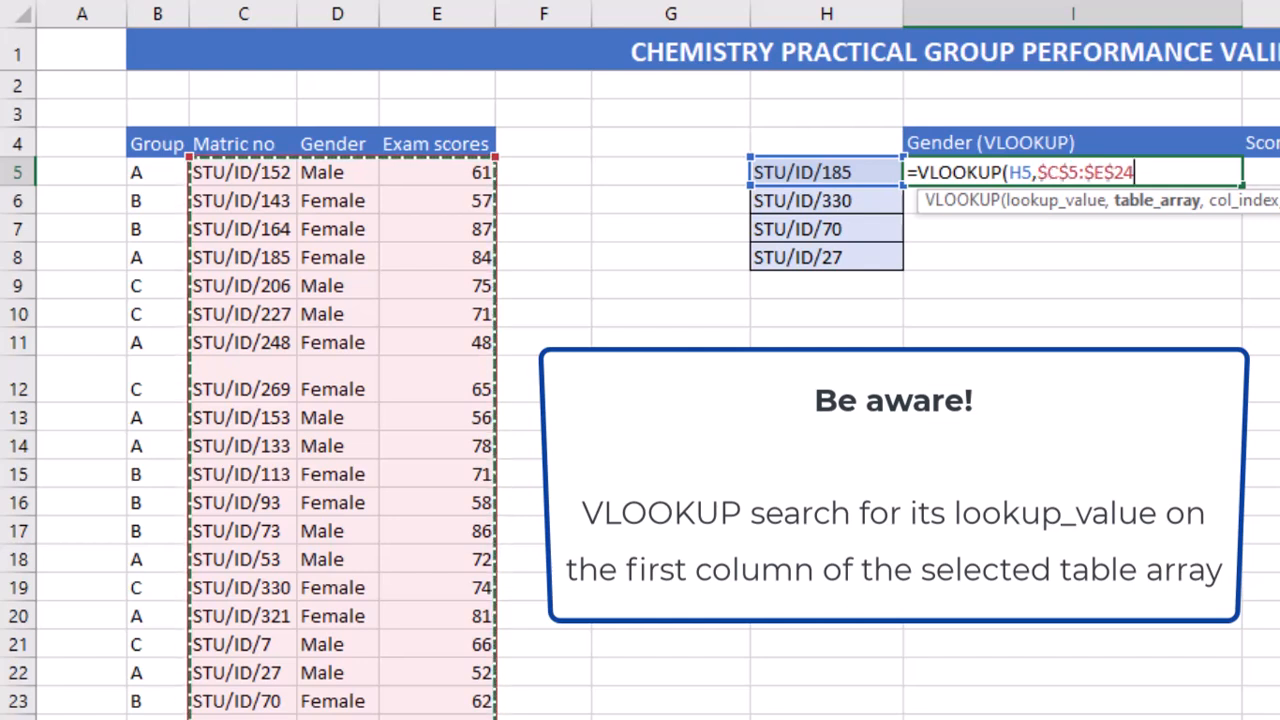
pyautogui.click(1178, 175)
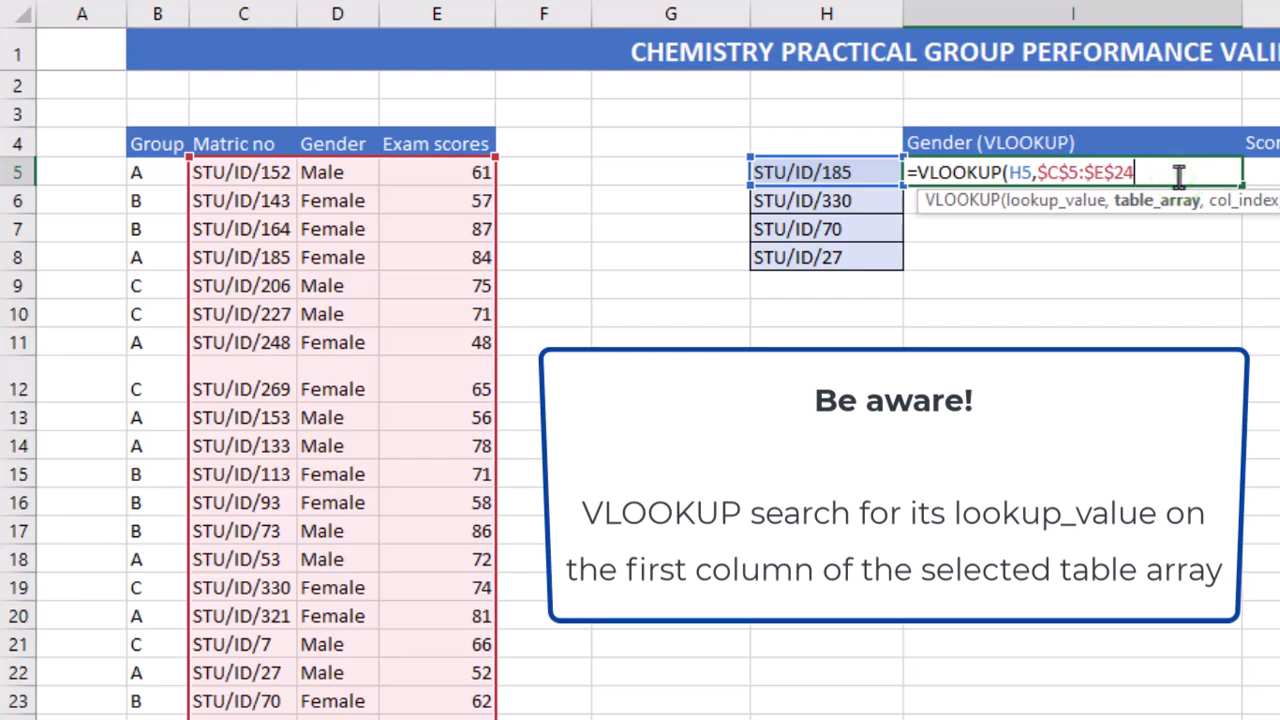
pyautogui.write(',')
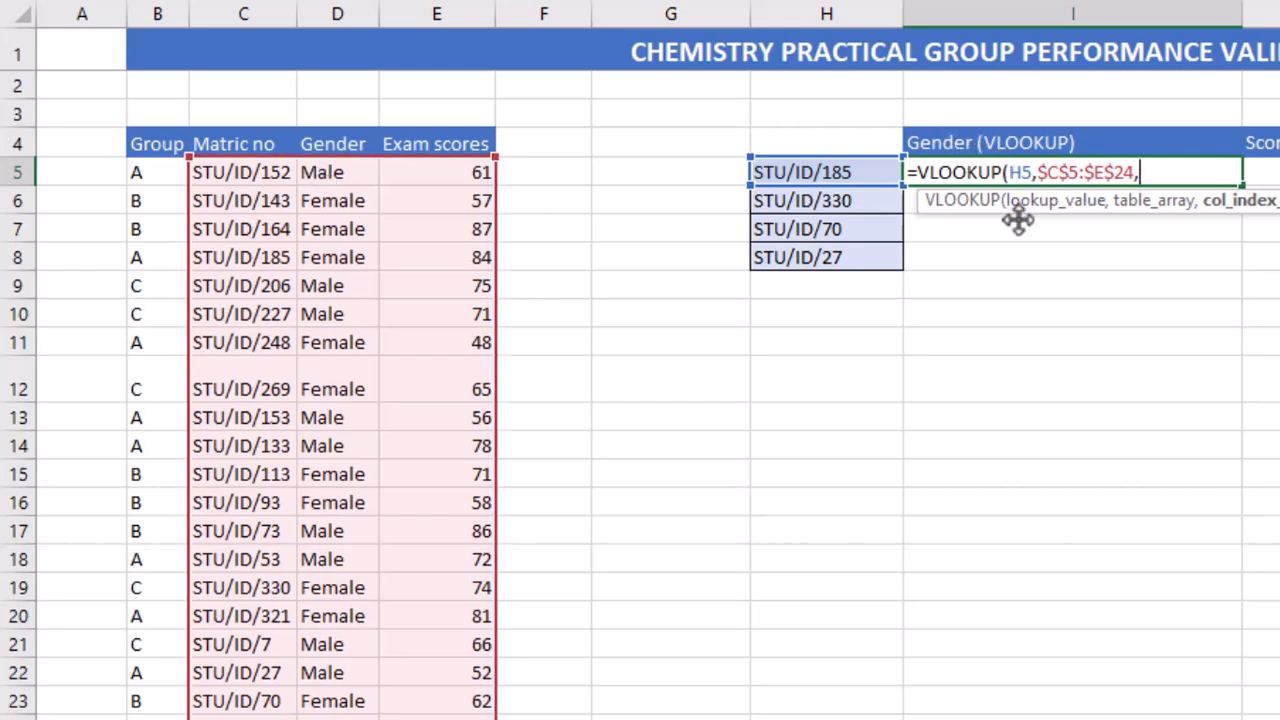
# Complete the I5 VLOOKUP formula with column index 2 and FALSE for an exact match
pyautogui.write(',')
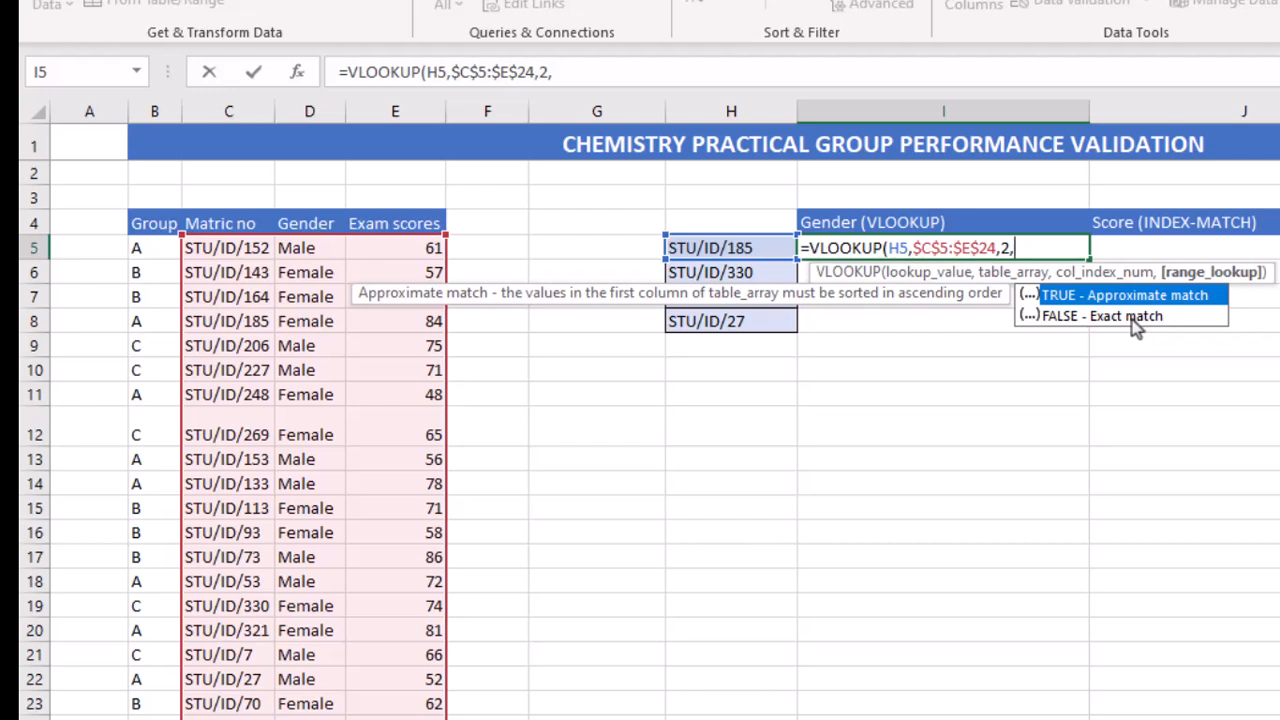
pyautogui.click(1134, 318)
pyautogui.doubleClick(1132, 317)
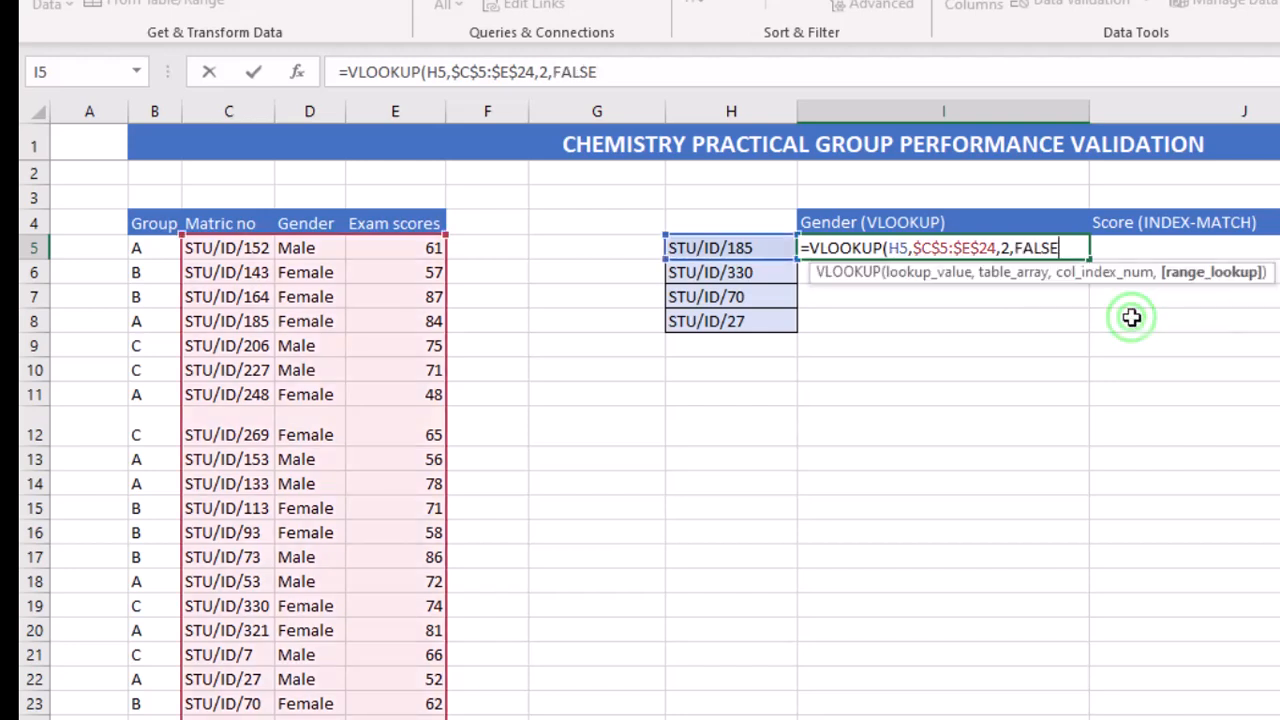
pyautogui.write(')')
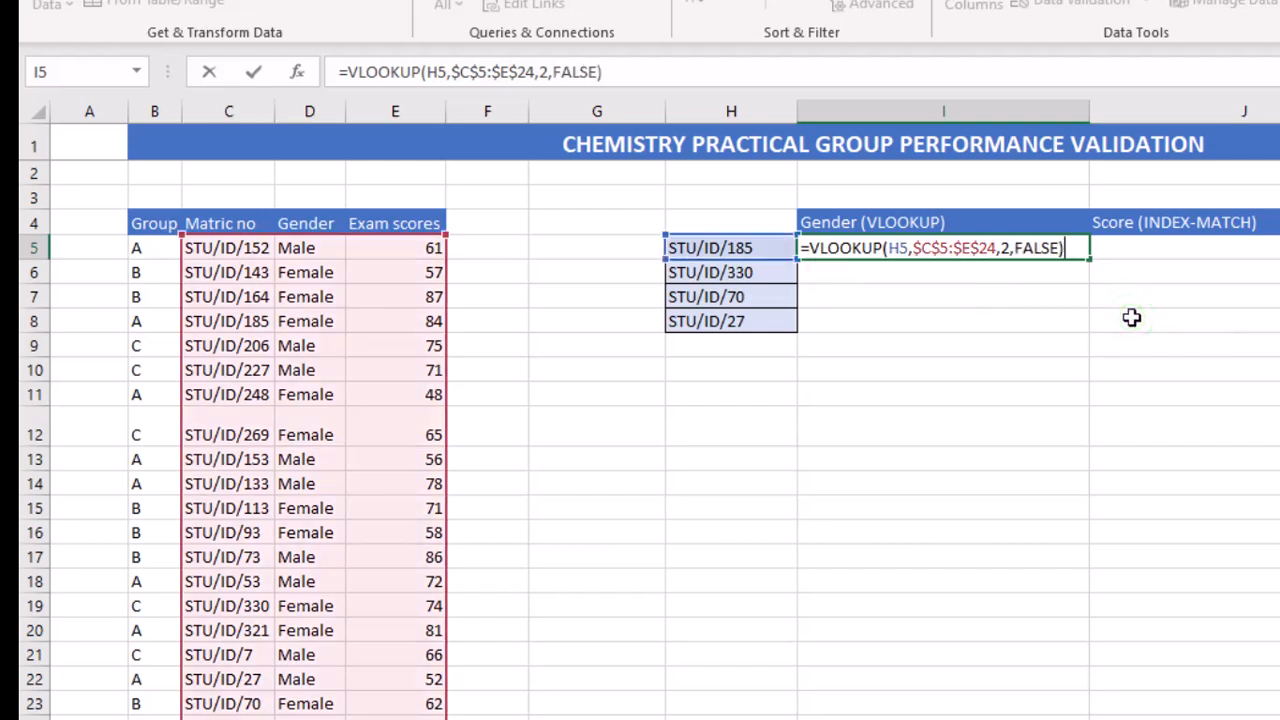
pyautogui.press('Return')
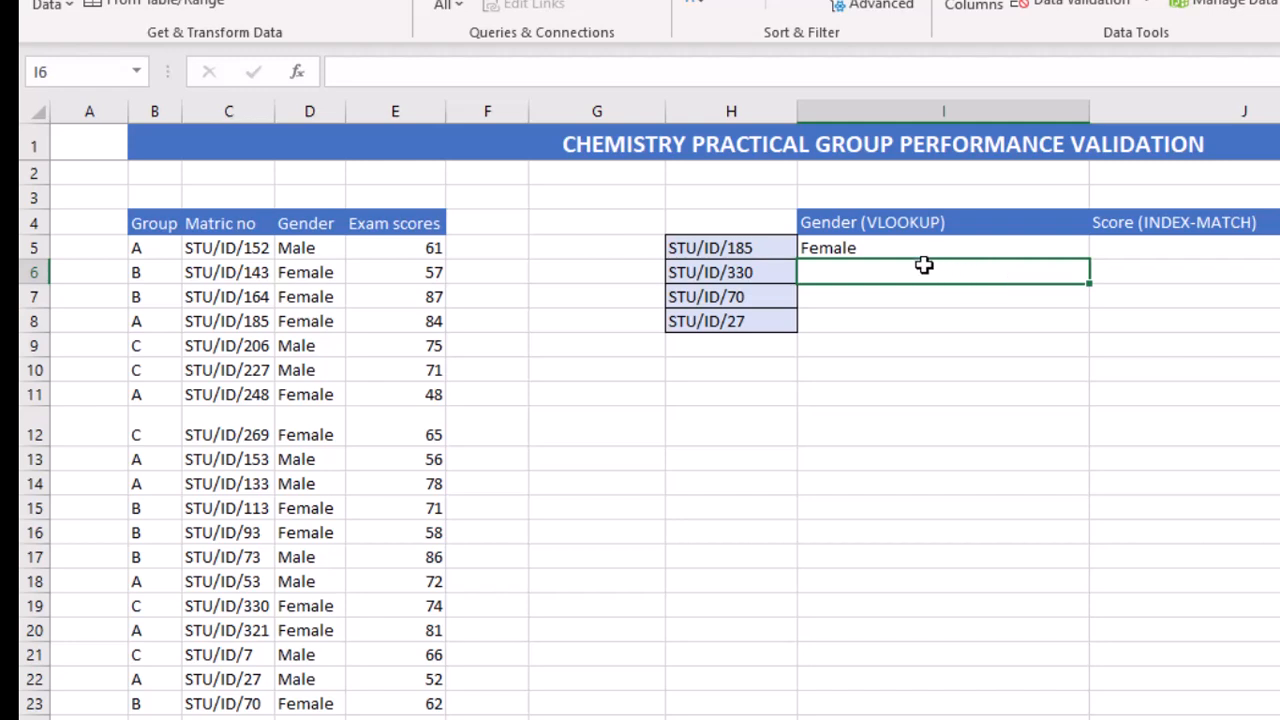
# Fill the VLOOKUP formula from I5 down the Gender (VLOOKUP) column to I8
pyautogui.click(722, 247)
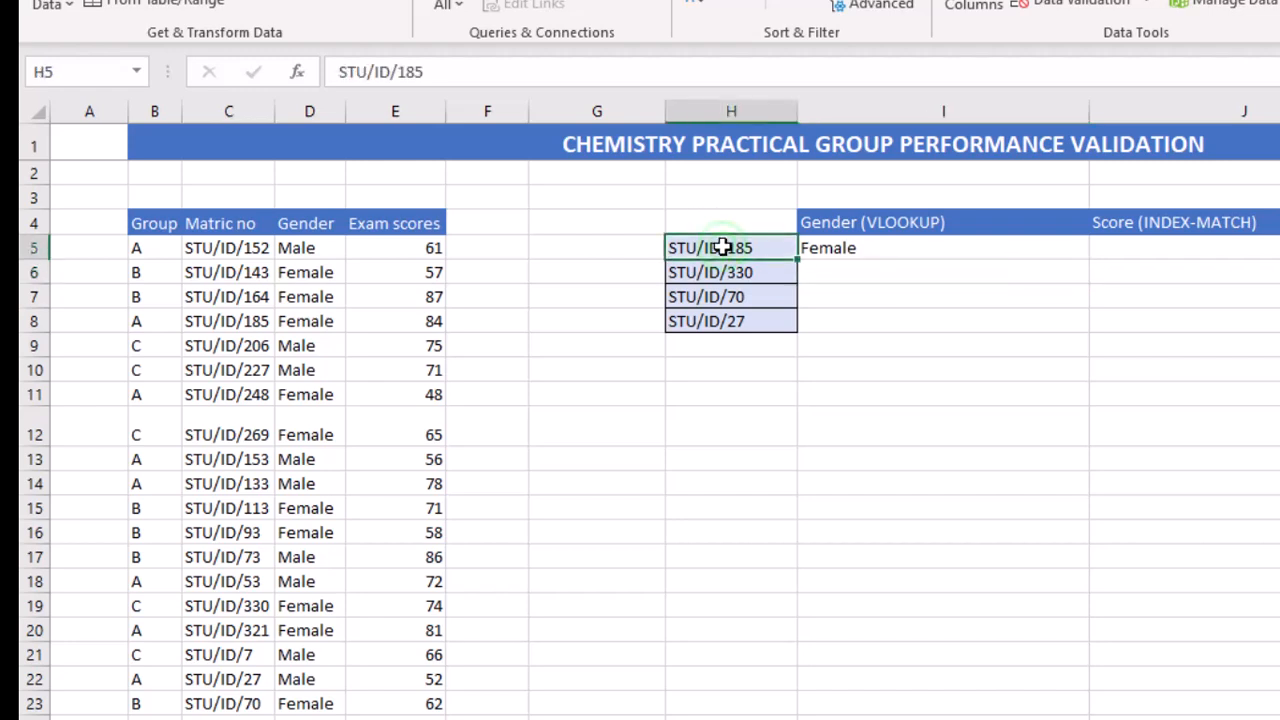
pyautogui.click(903, 257)
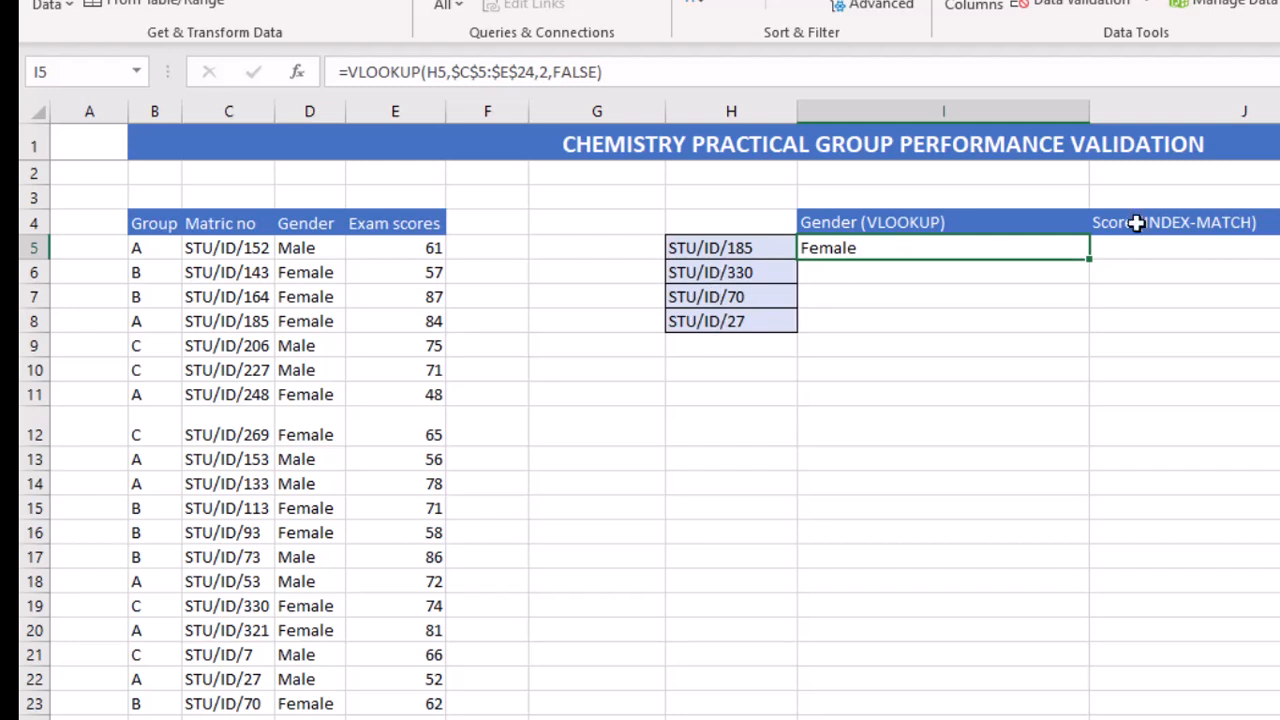
pyautogui.doubleClick(1090, 264)
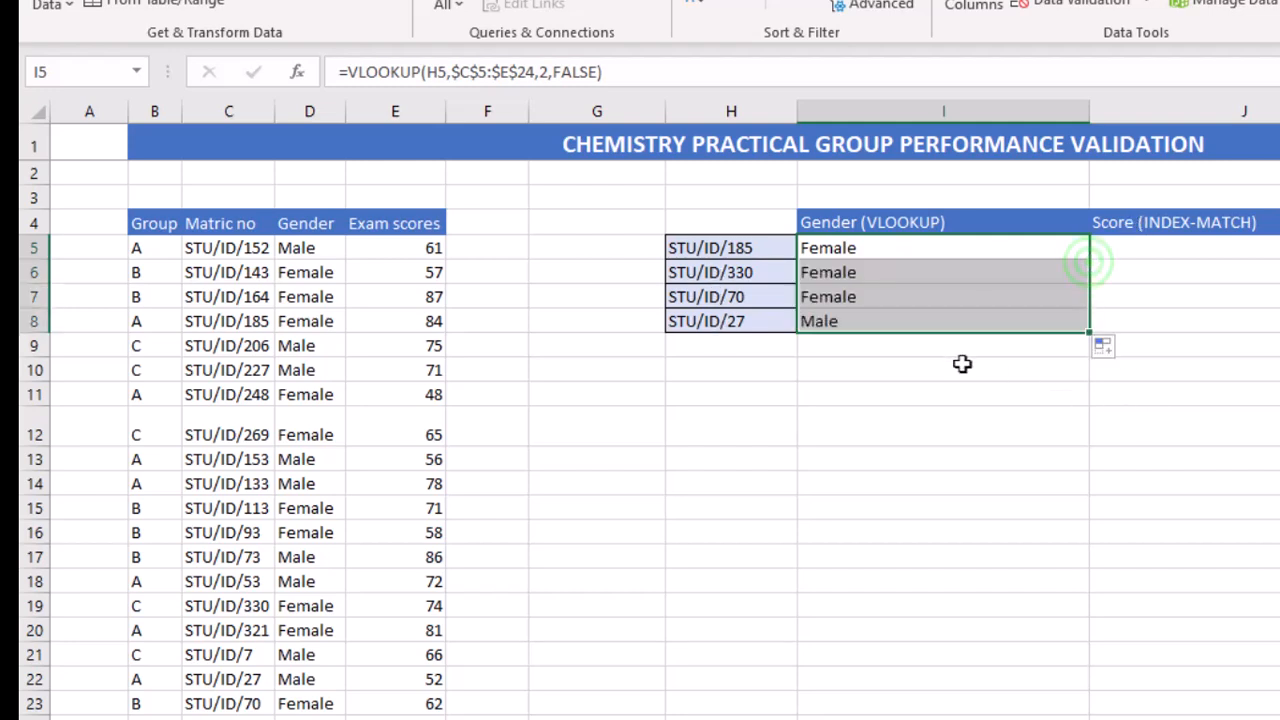
# Check the looked-up genders in I5:I8 against the matching matric numbers in source table rows 8, 19, 23 and 22
pyautogui.click(731, 248)
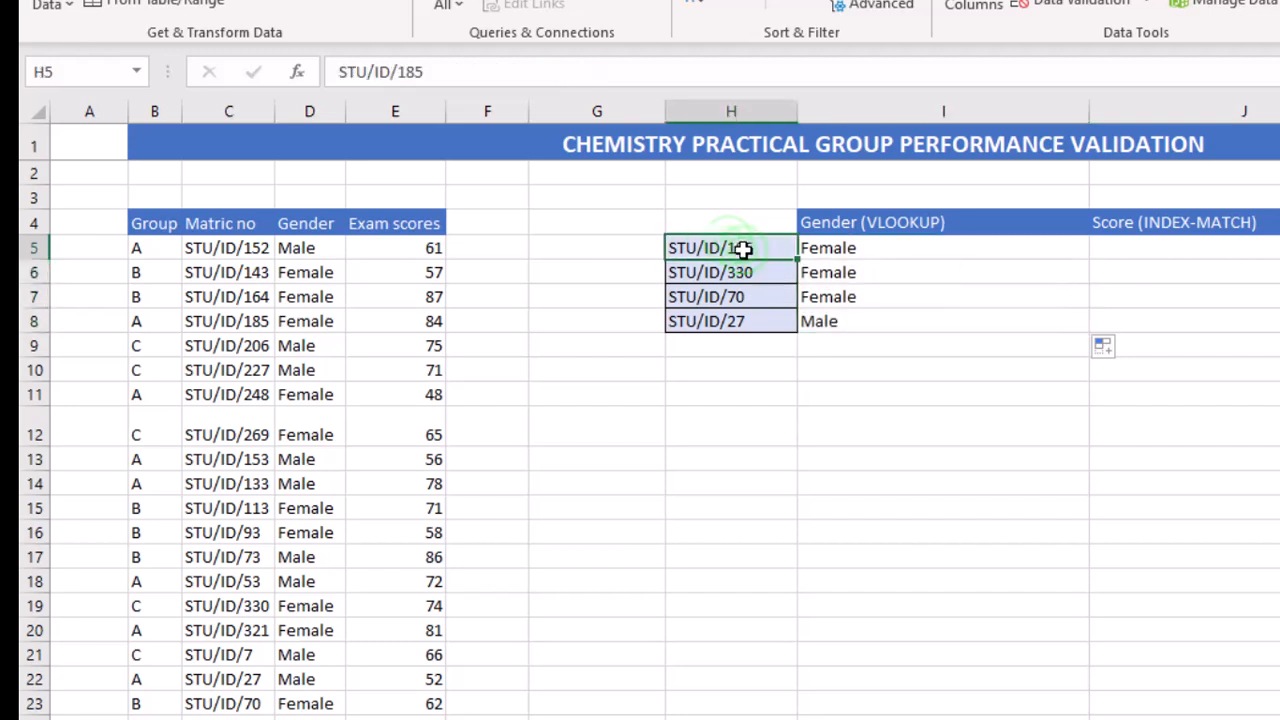
pyautogui.click(818, 250)
pyautogui.moveTo(818, 250); pyautogui.dragTo(820, 294)
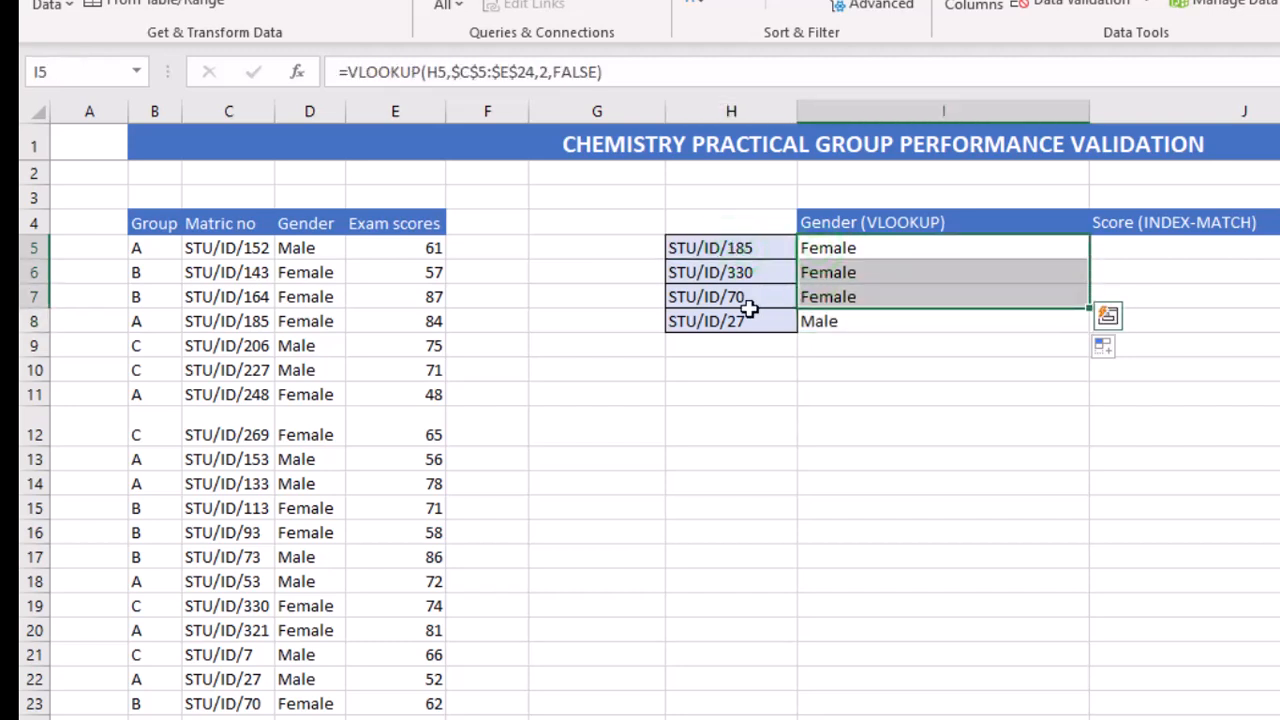
pyautogui.click(765, 322)
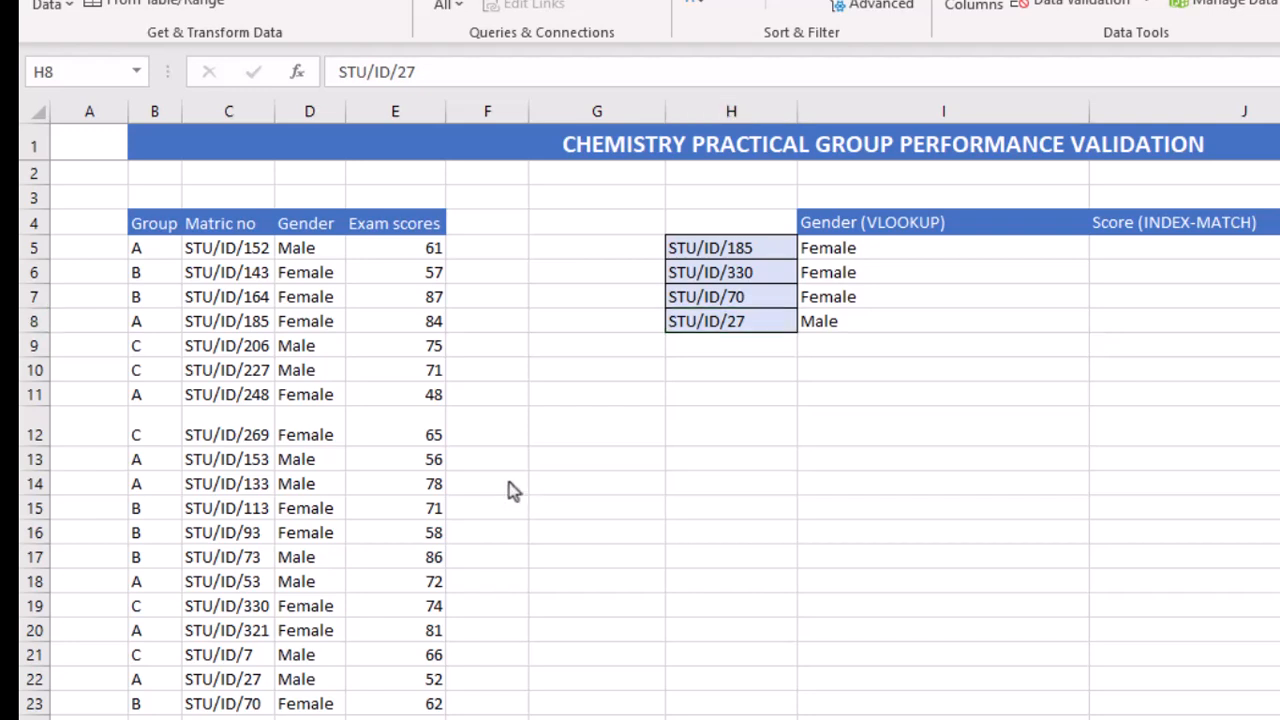
pyautogui.click(246, 315)
pyautogui.click(246, 315)
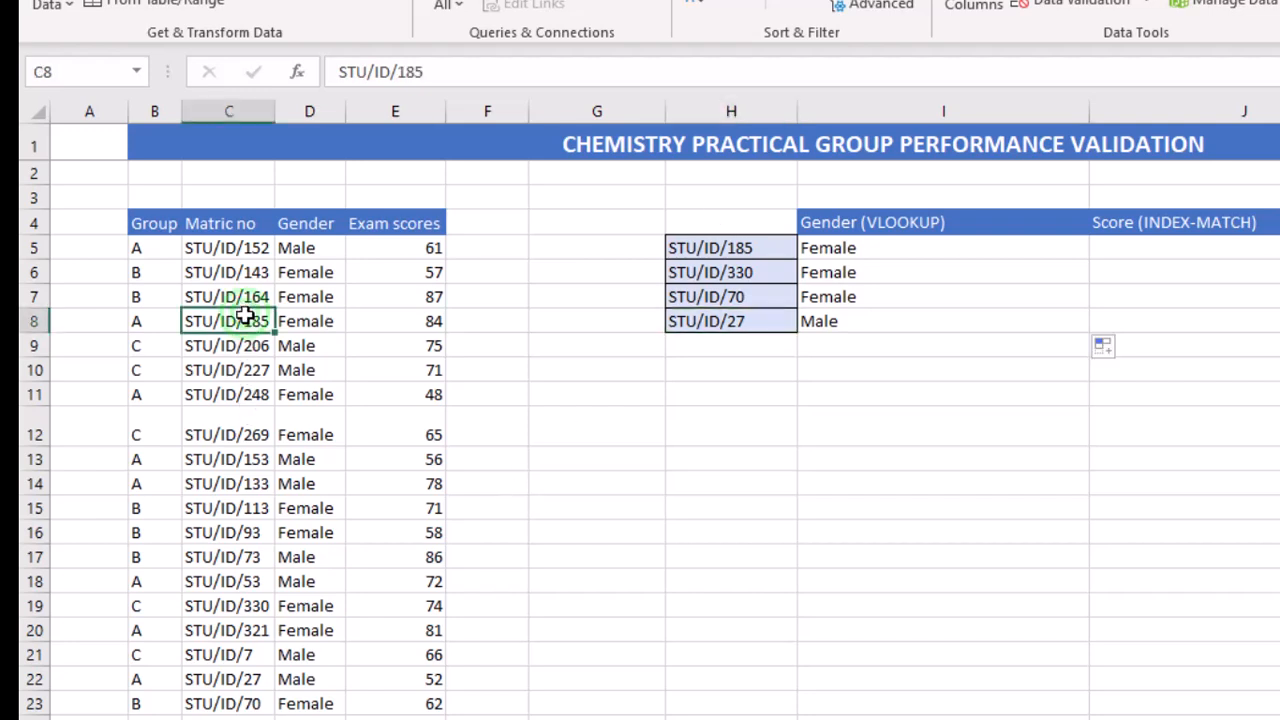
pyautogui.click(311, 325)
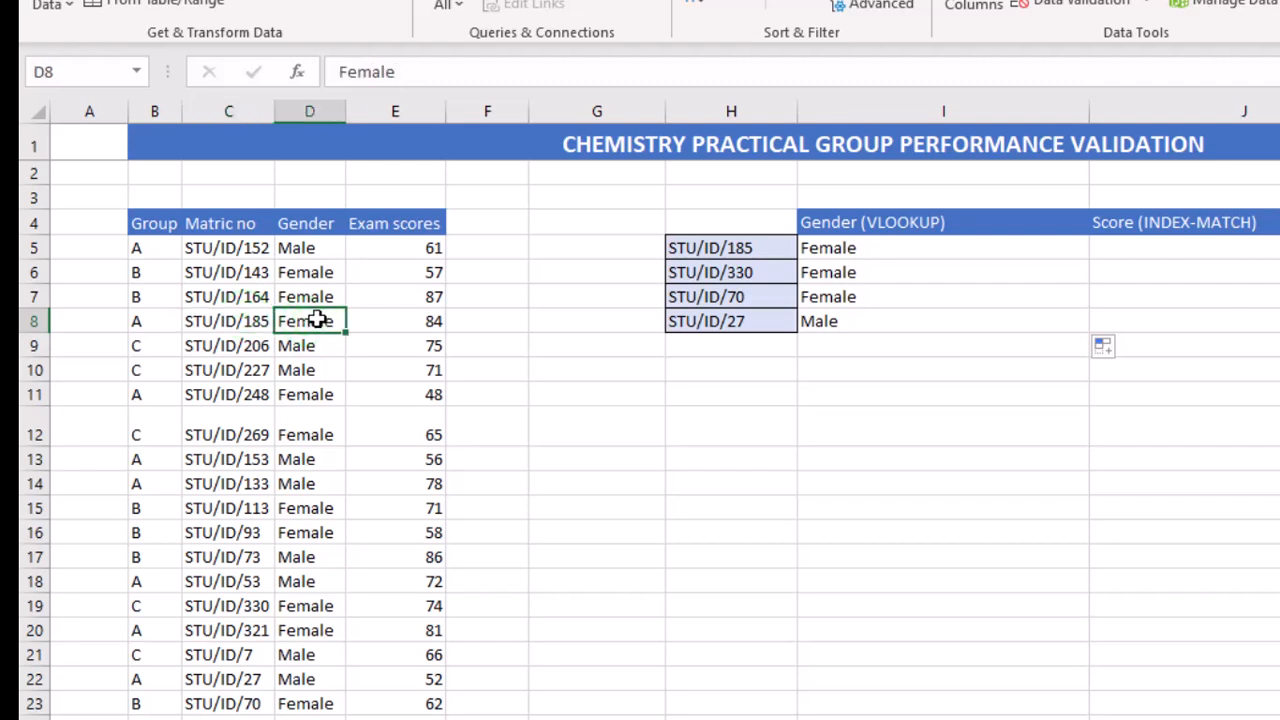
pyautogui.scroll(-1, 288, 590)
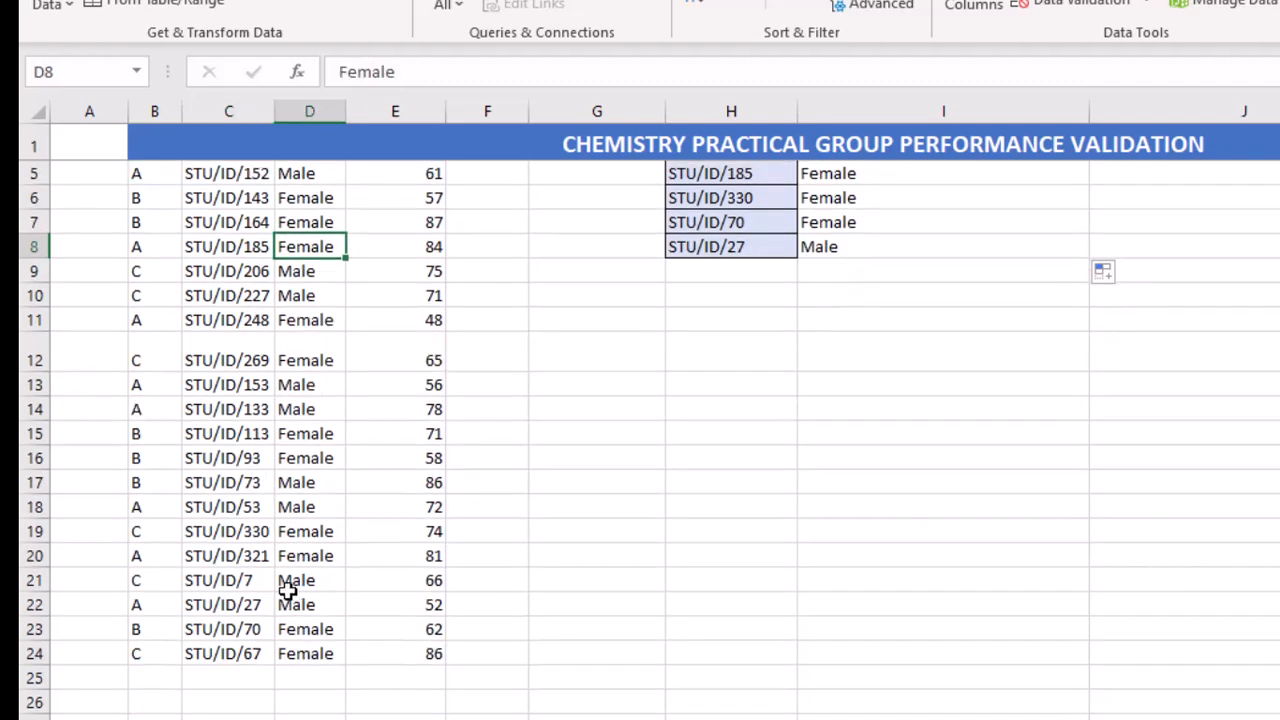
pyautogui.click(257, 533)
pyautogui.click(311, 533)
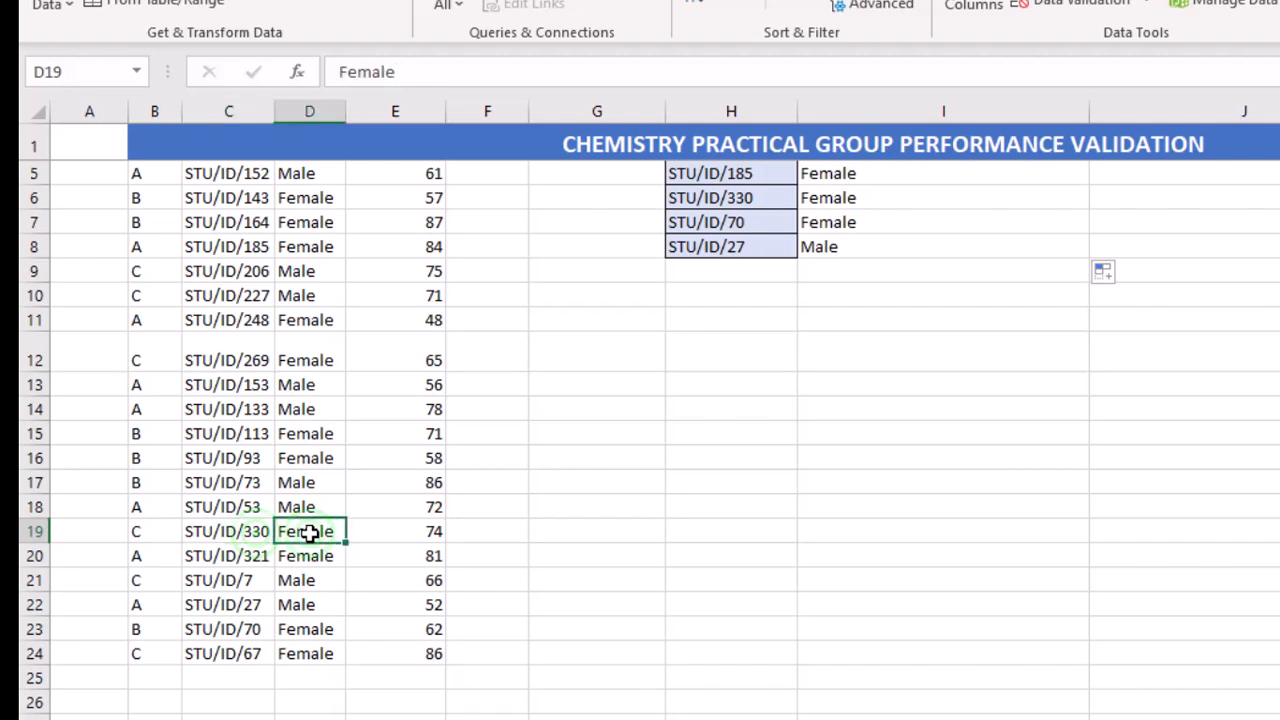
pyautogui.click(250, 630)
pyautogui.click(308, 631)
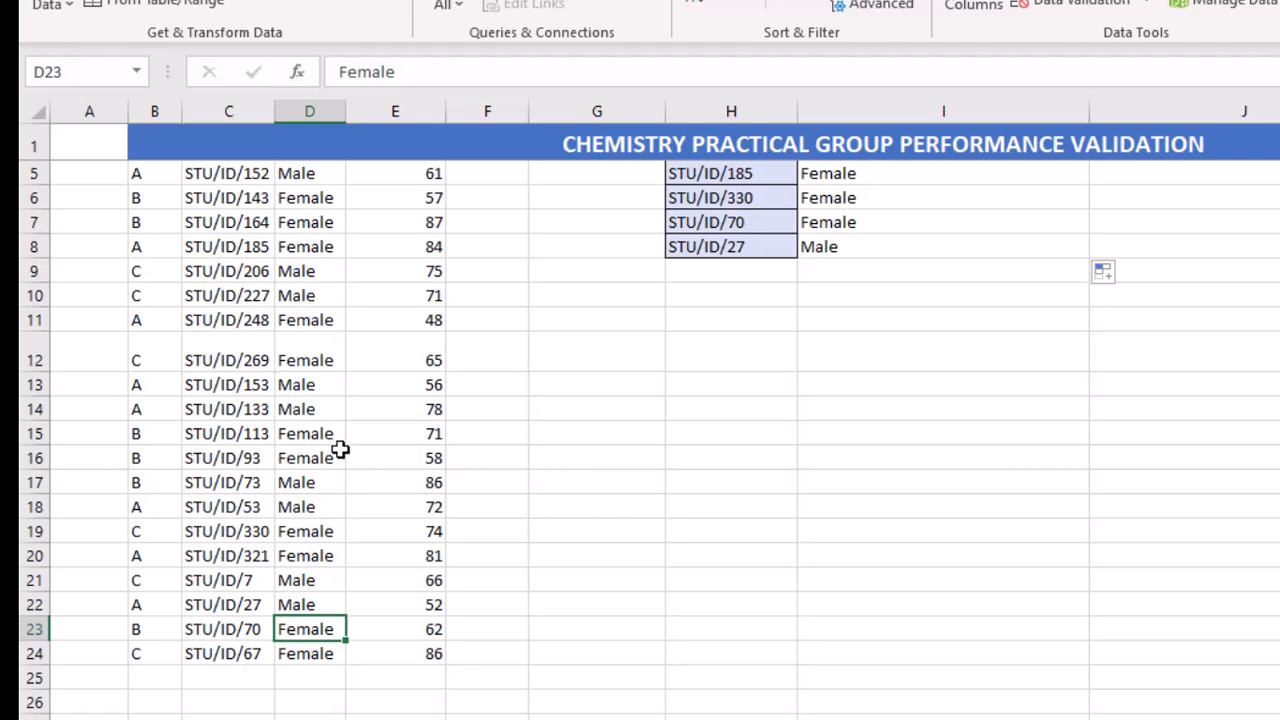
pyautogui.click(250, 605)
pyautogui.click(290, 605)
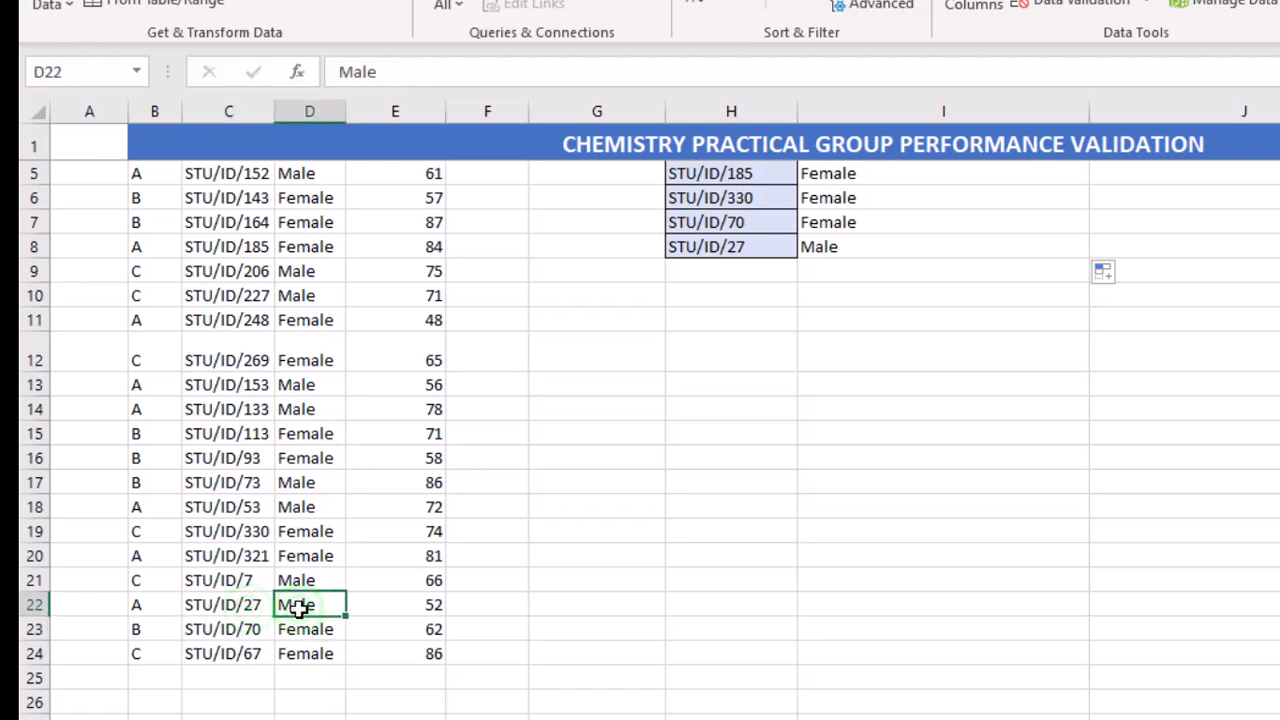
pyautogui.scroll(1, 979, 321)
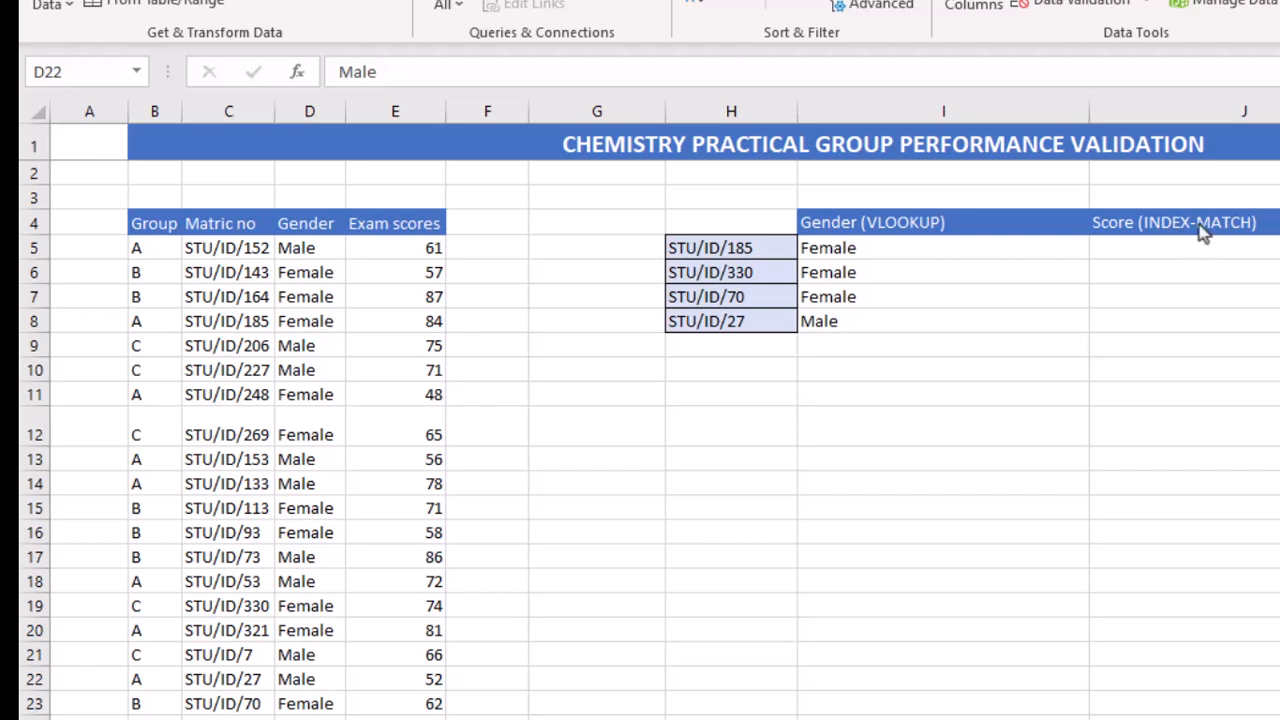
# Start an INDEX formula in J5 under Score (INDEX-MATCH) with the absolute array $C$5:$E$24
pyautogui.click(1172, 248)
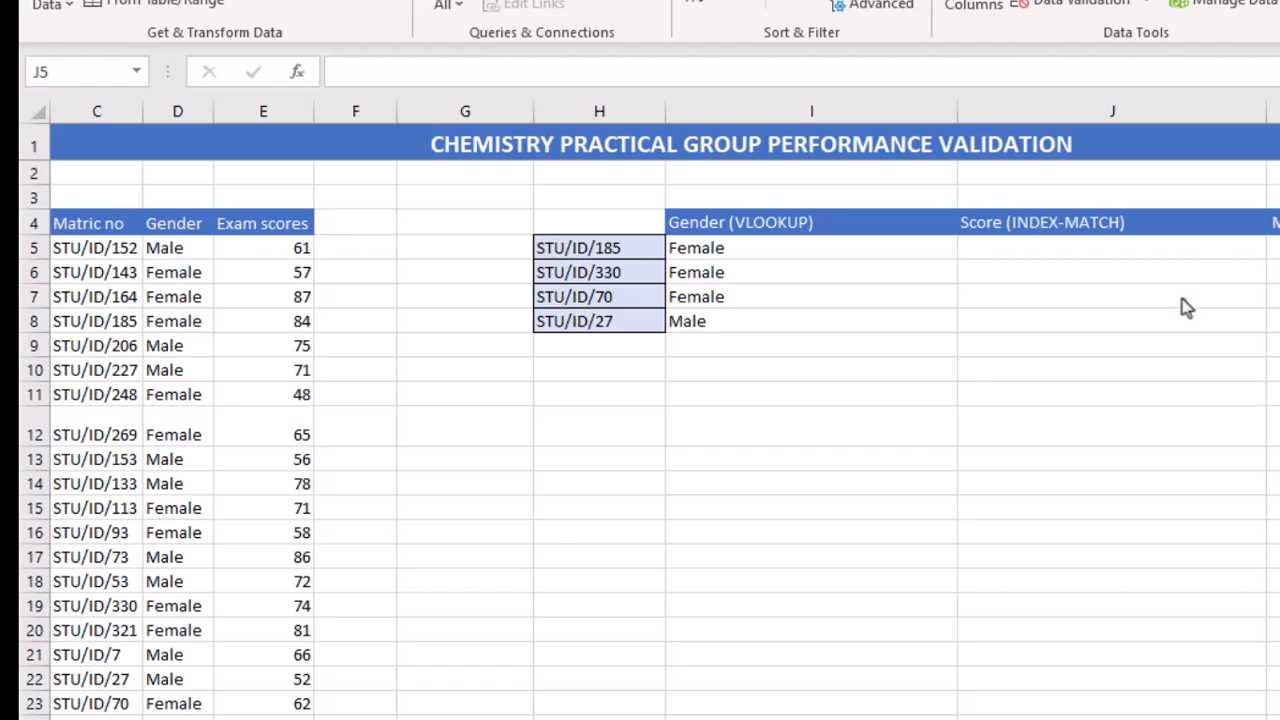
pyautogui.click(1090, 247)
pyautogui.write('=')
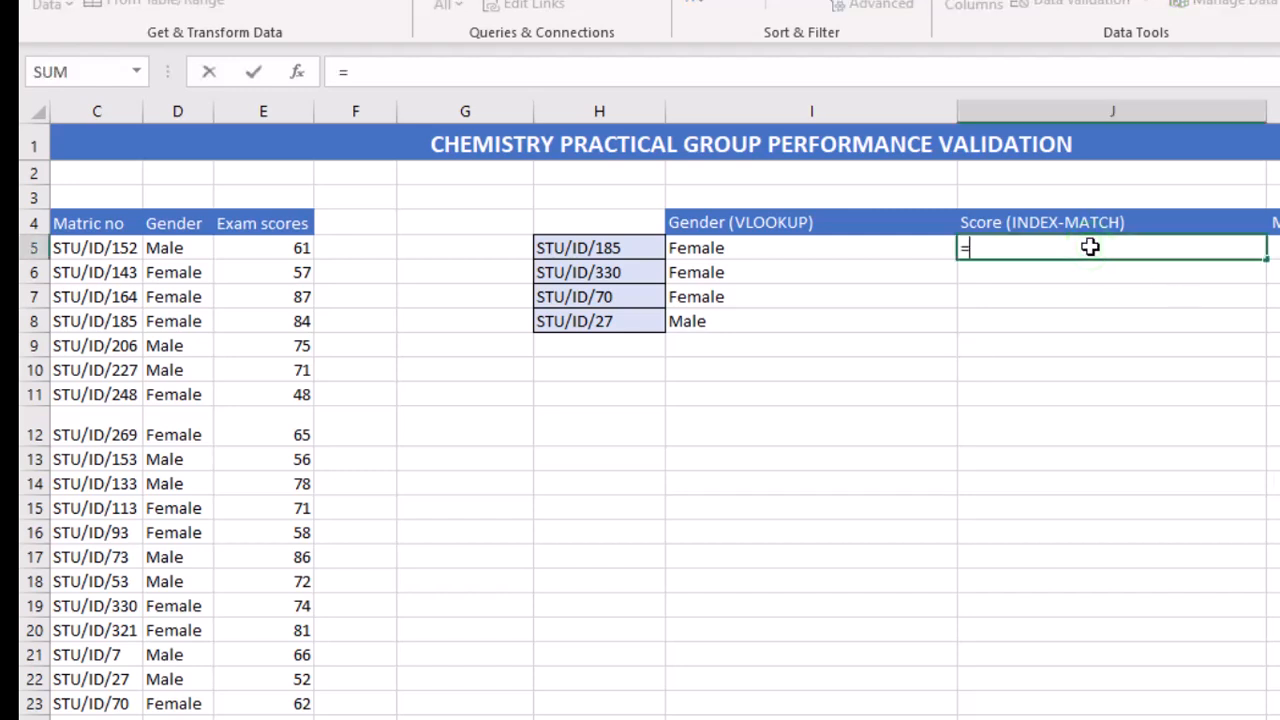
pyautogui.write('INDEX(')
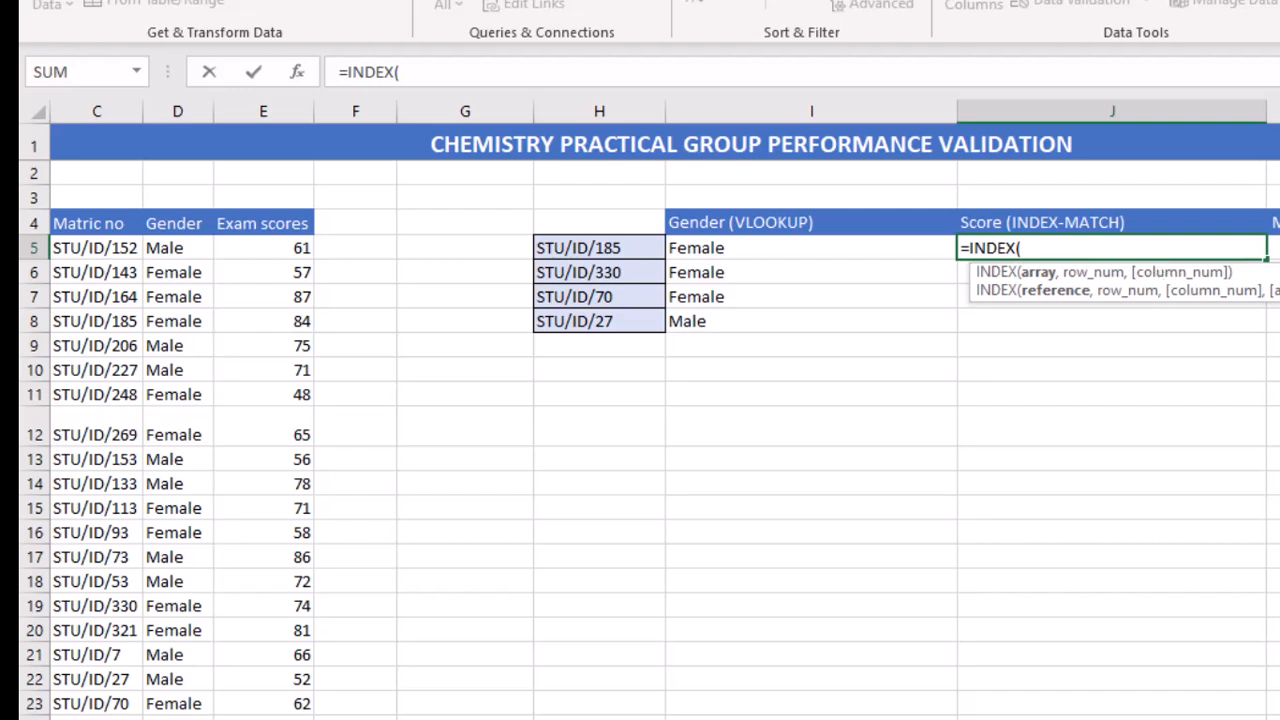
pyautogui.click(1080, 247)
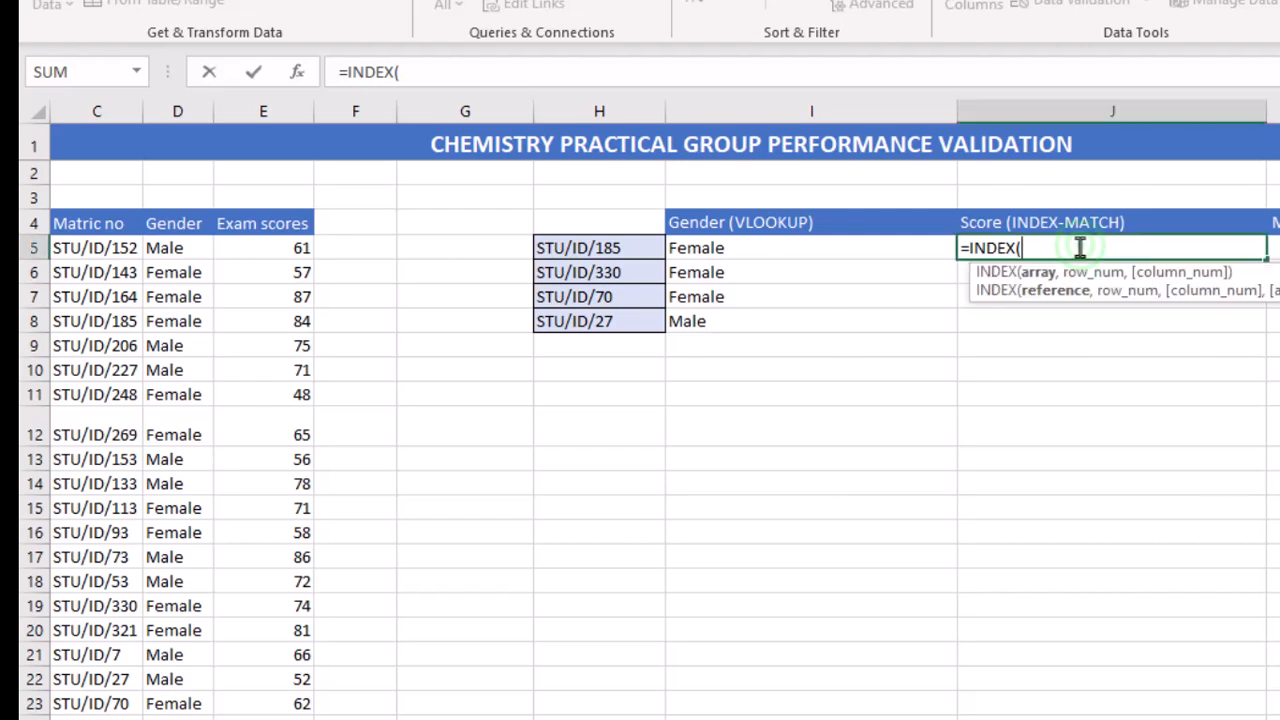
pyautogui.hscroll(-2, 260, 321)
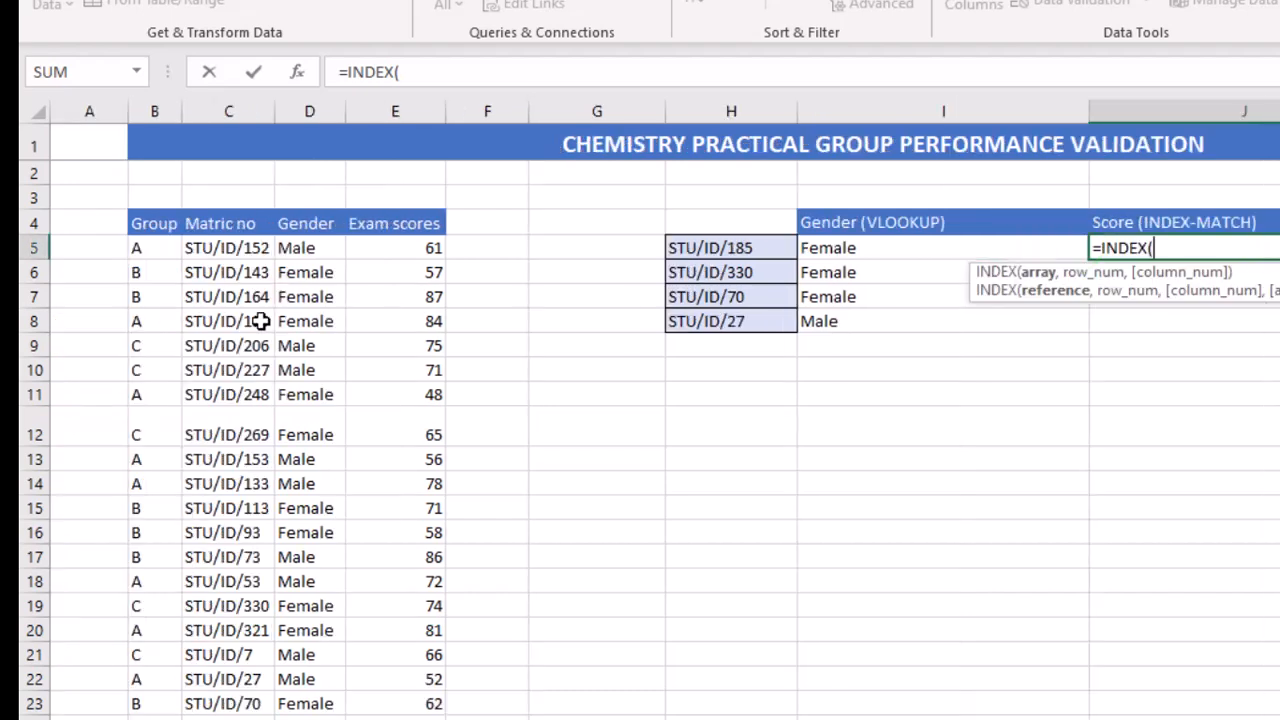
pyautogui.click(143, 250)
pyautogui.moveTo(143, 250); pyautogui.dragTo(206, 251)
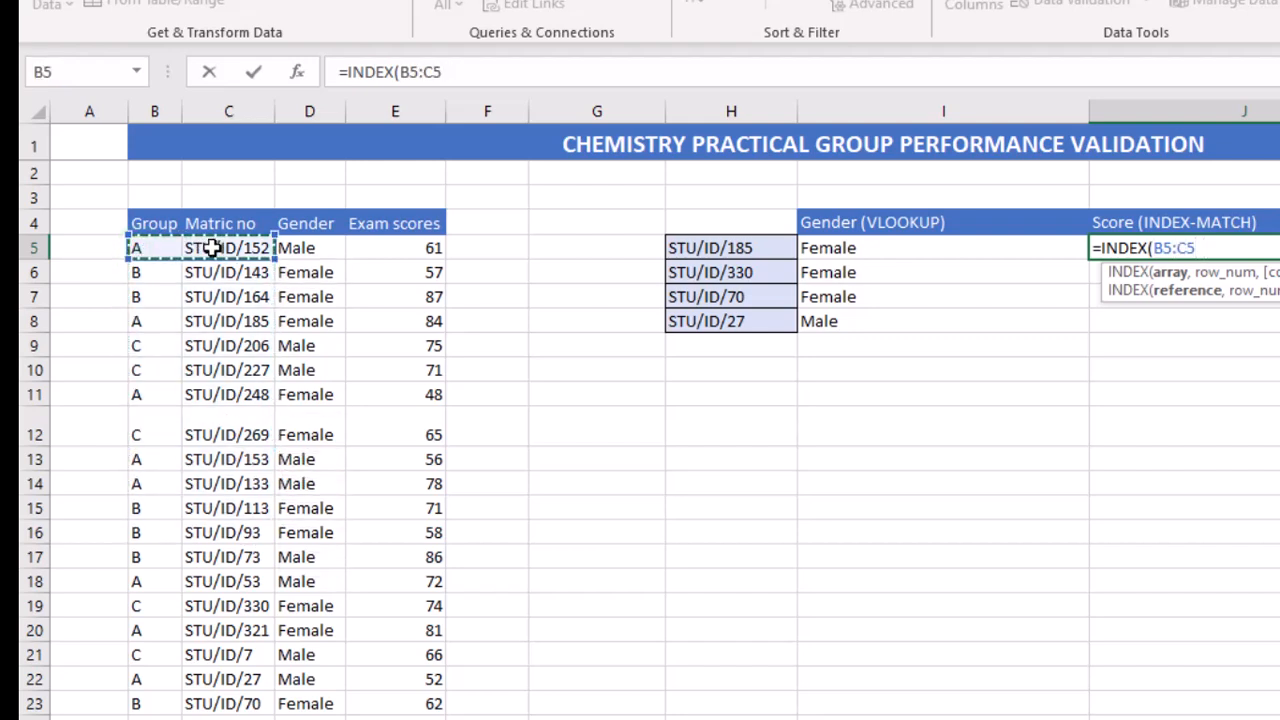
pyautogui.click(213, 248)
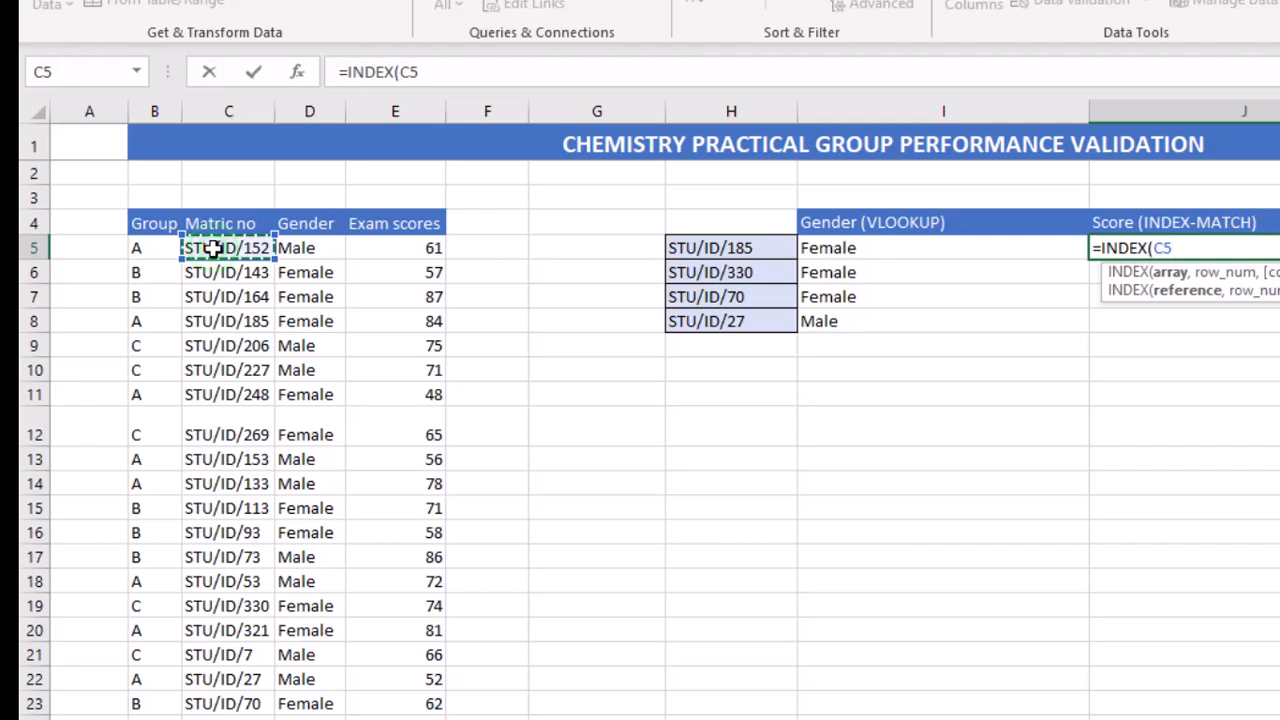
pyautogui.moveTo(213, 248); pyautogui.dragTo(423, 686)
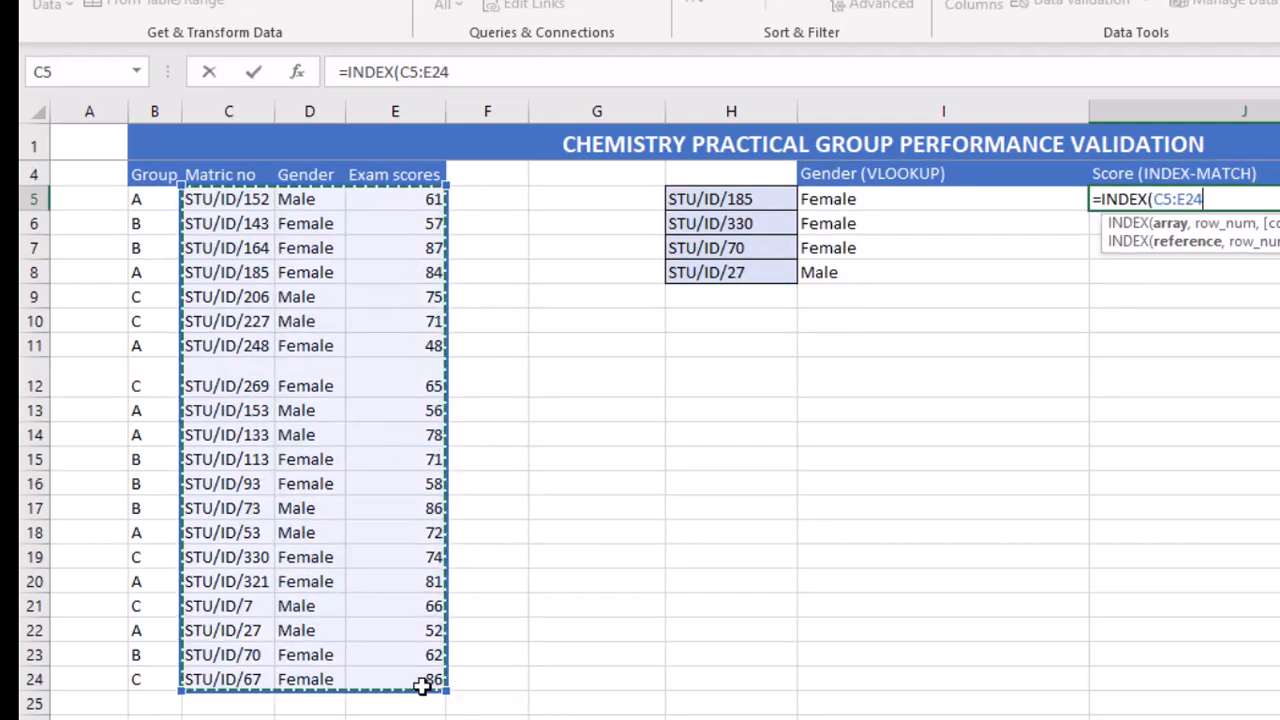
pyautogui.press('F4')
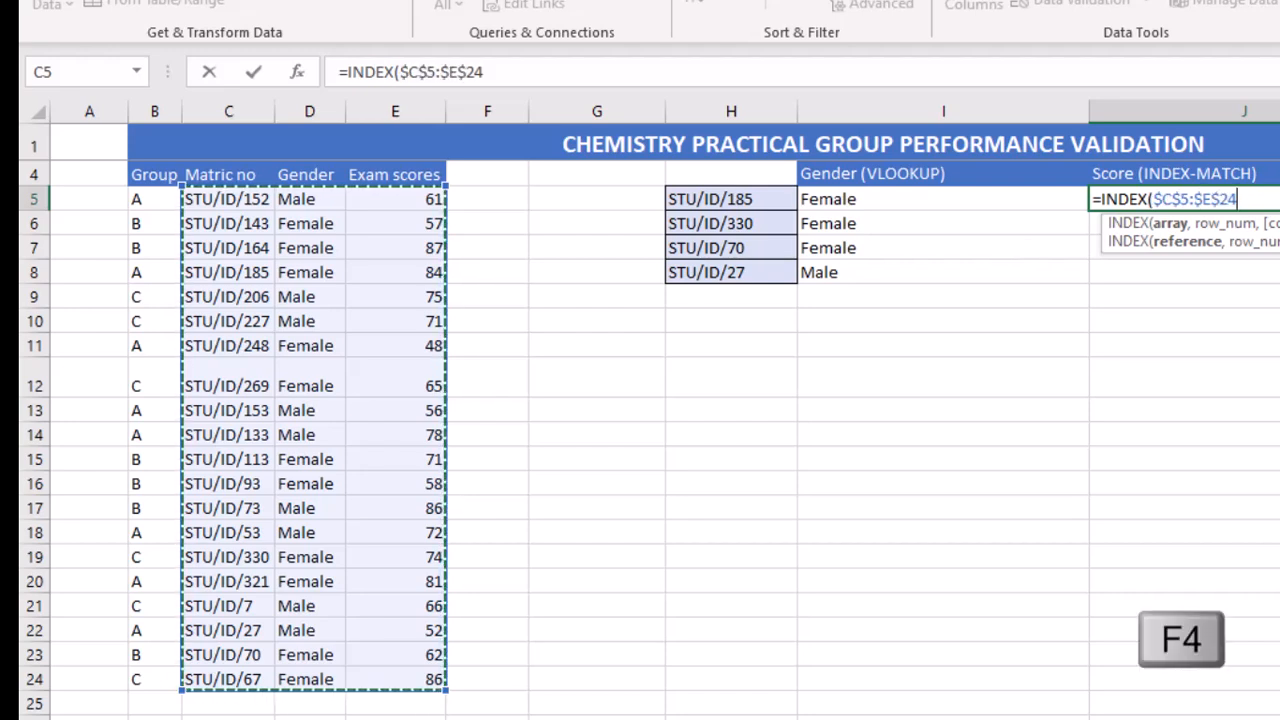
pyautogui.write(',')
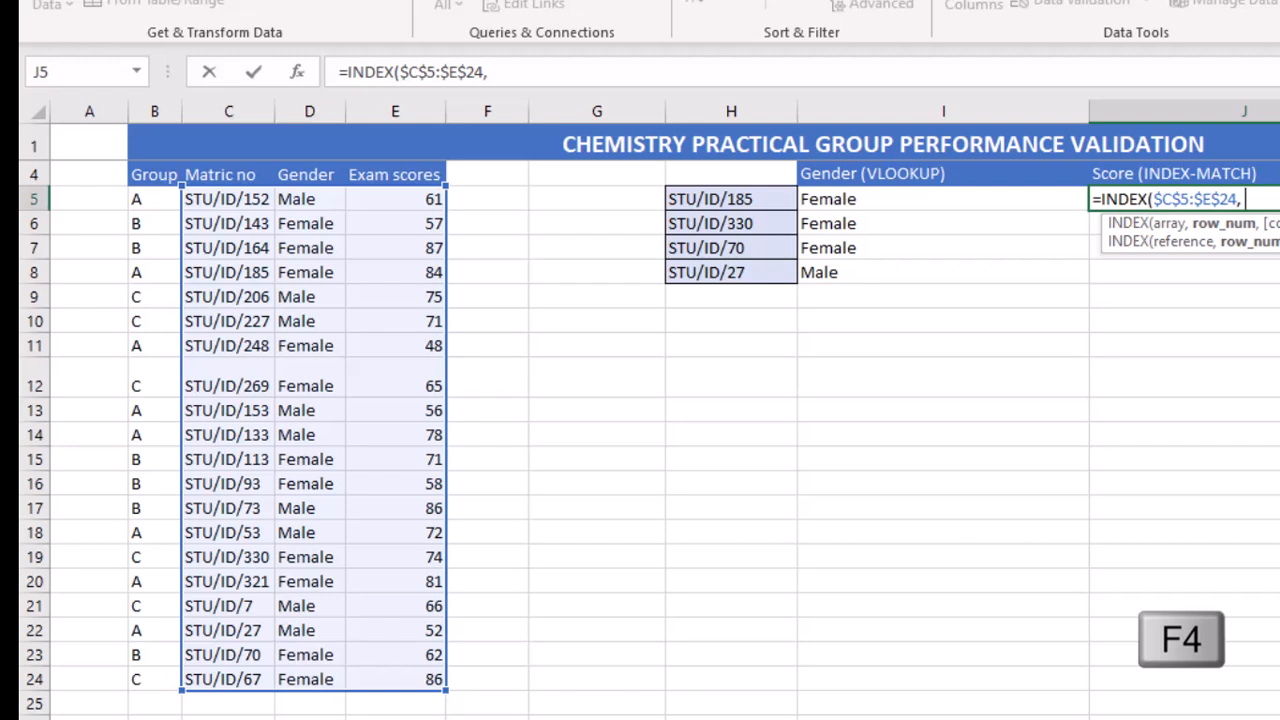
# Nest MATCH as the row number in the J5 INDEX formula, with lookup value H5 and absolute lookup array $C$5:$C$24
pyautogui.scroll(1, 982, 231)
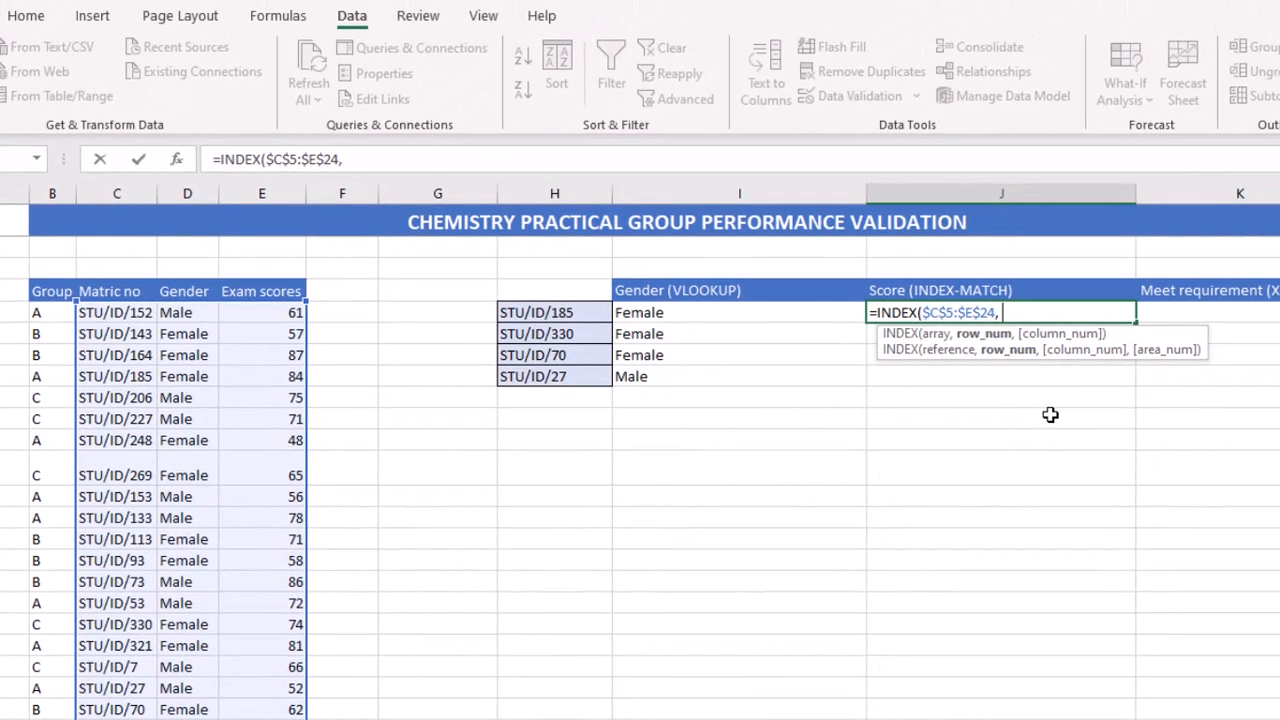
pyautogui.write('MATCH(')
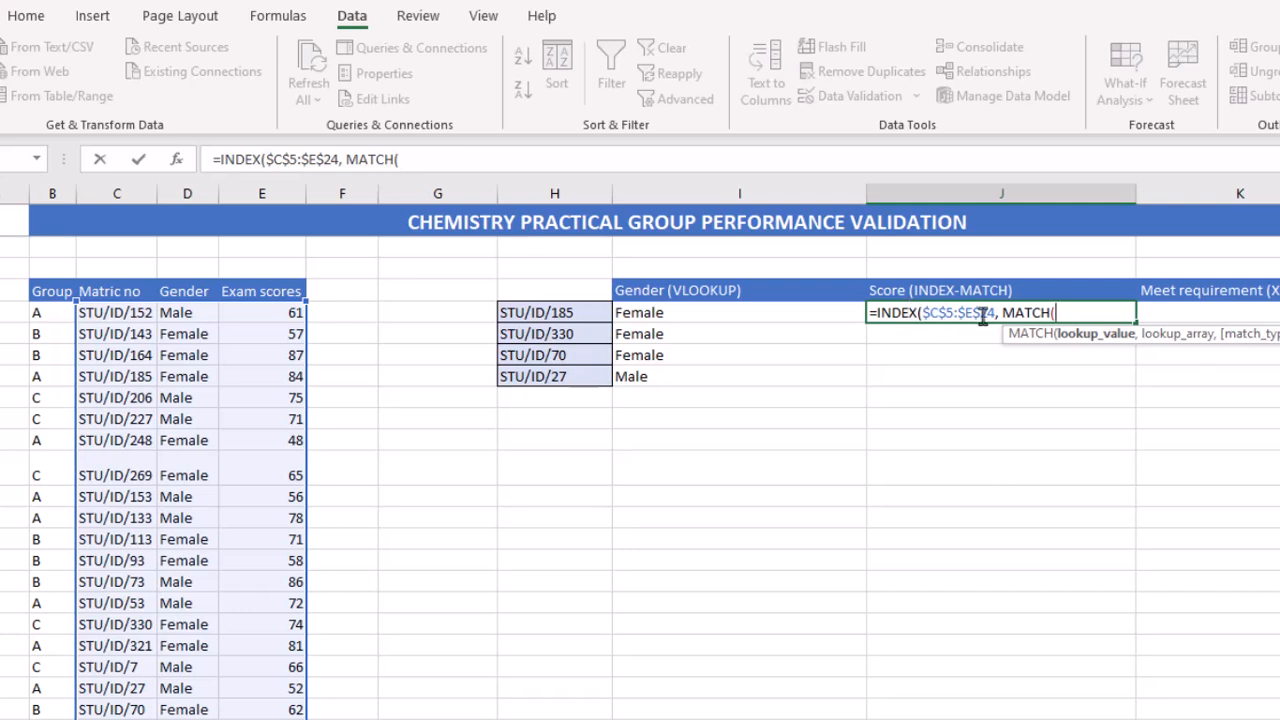
pyautogui.click(543, 314)
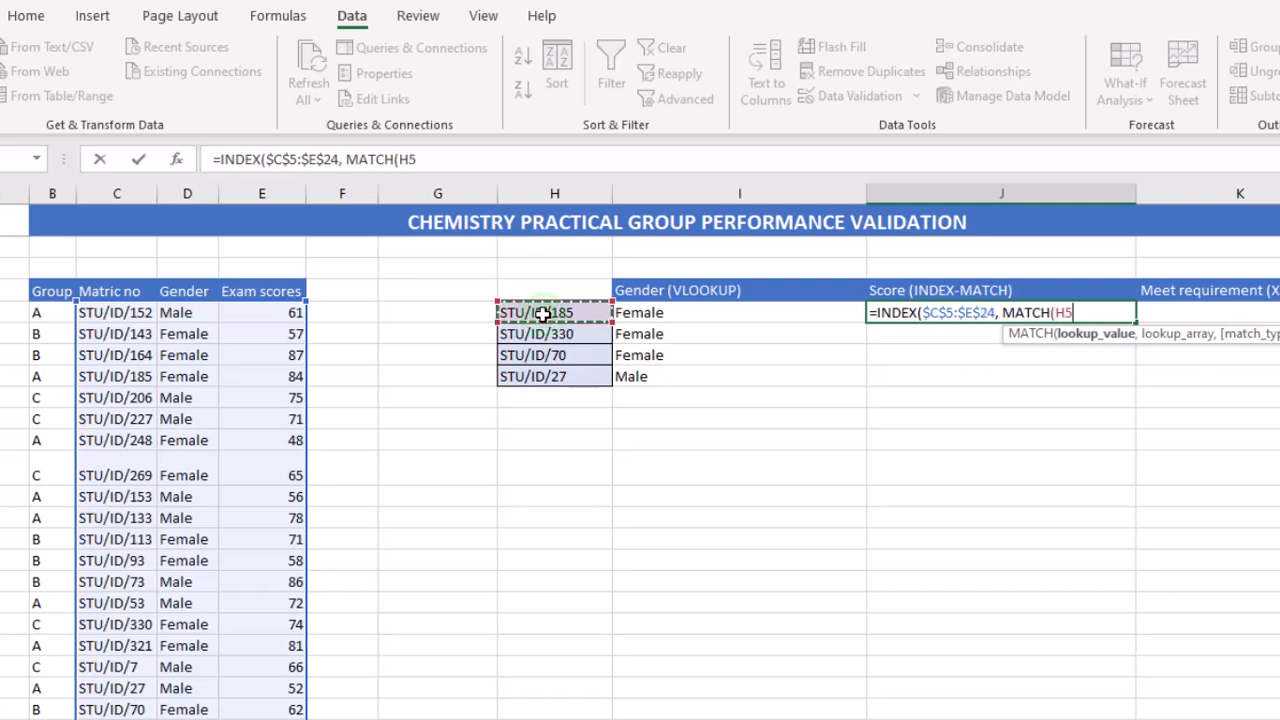
pyautogui.write(',')
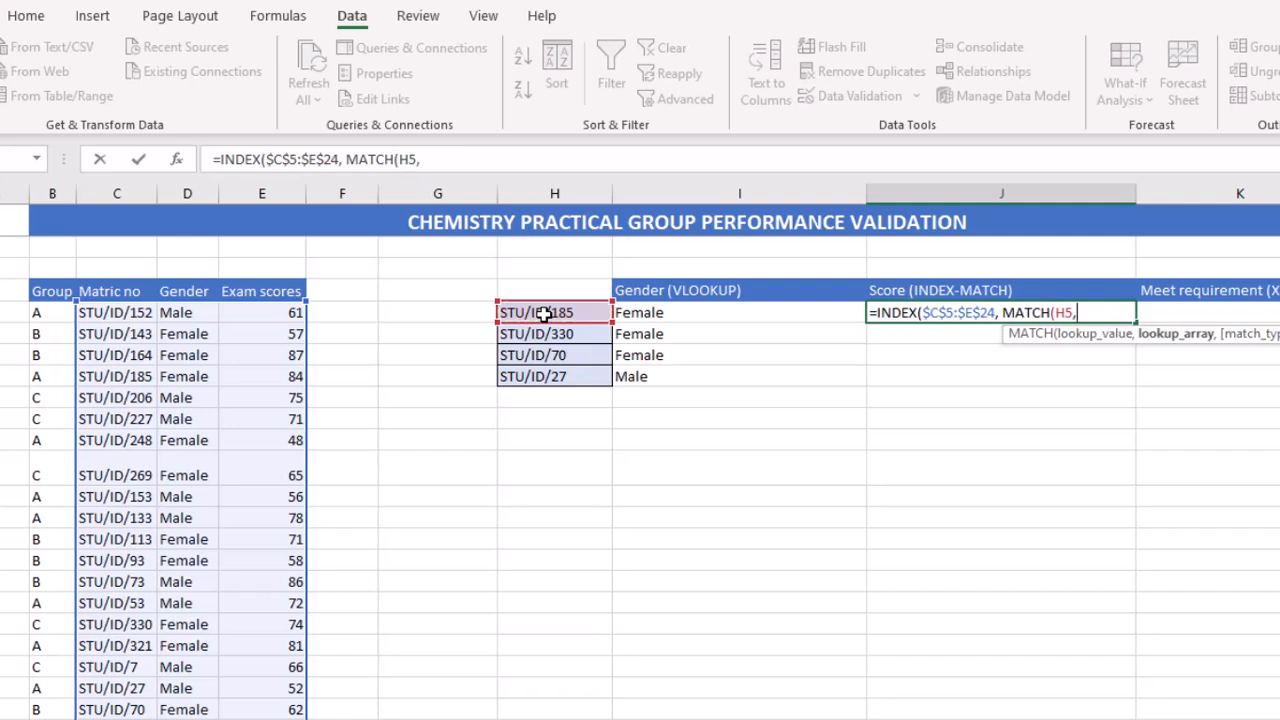
pyautogui.click(113, 312)
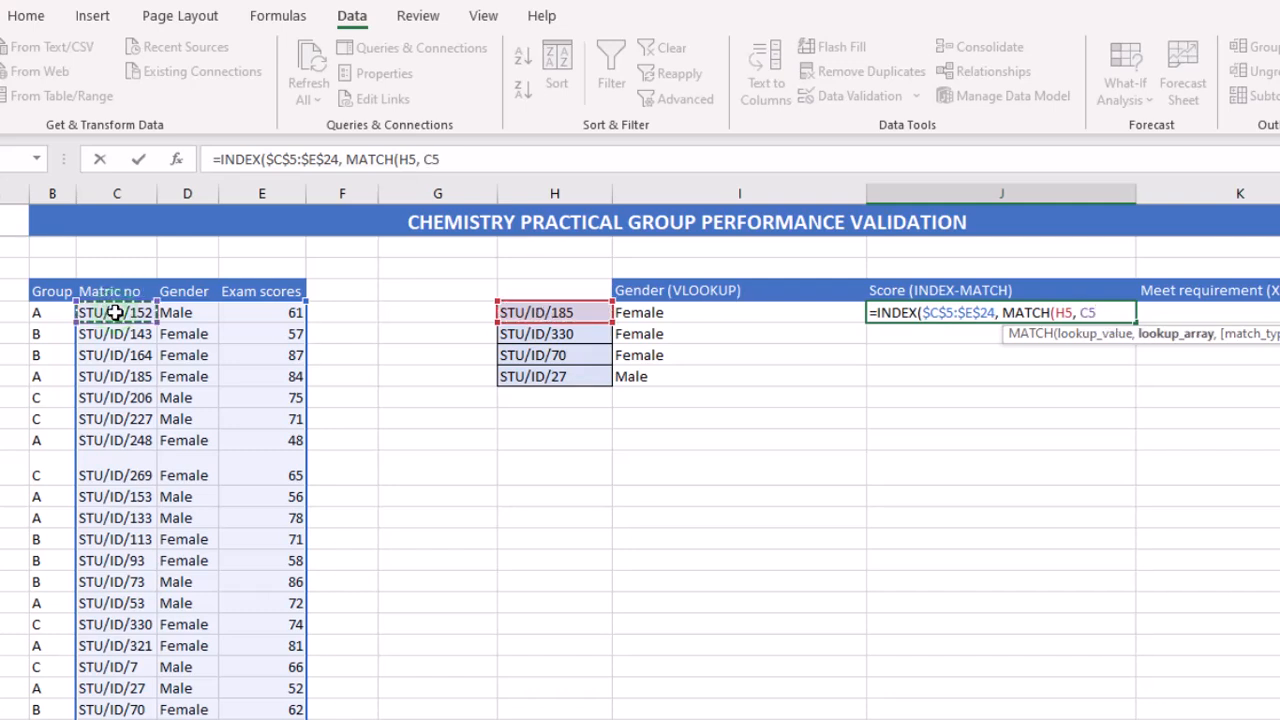
pyautogui.hotkey('ctrl', 'shift', 'Down')
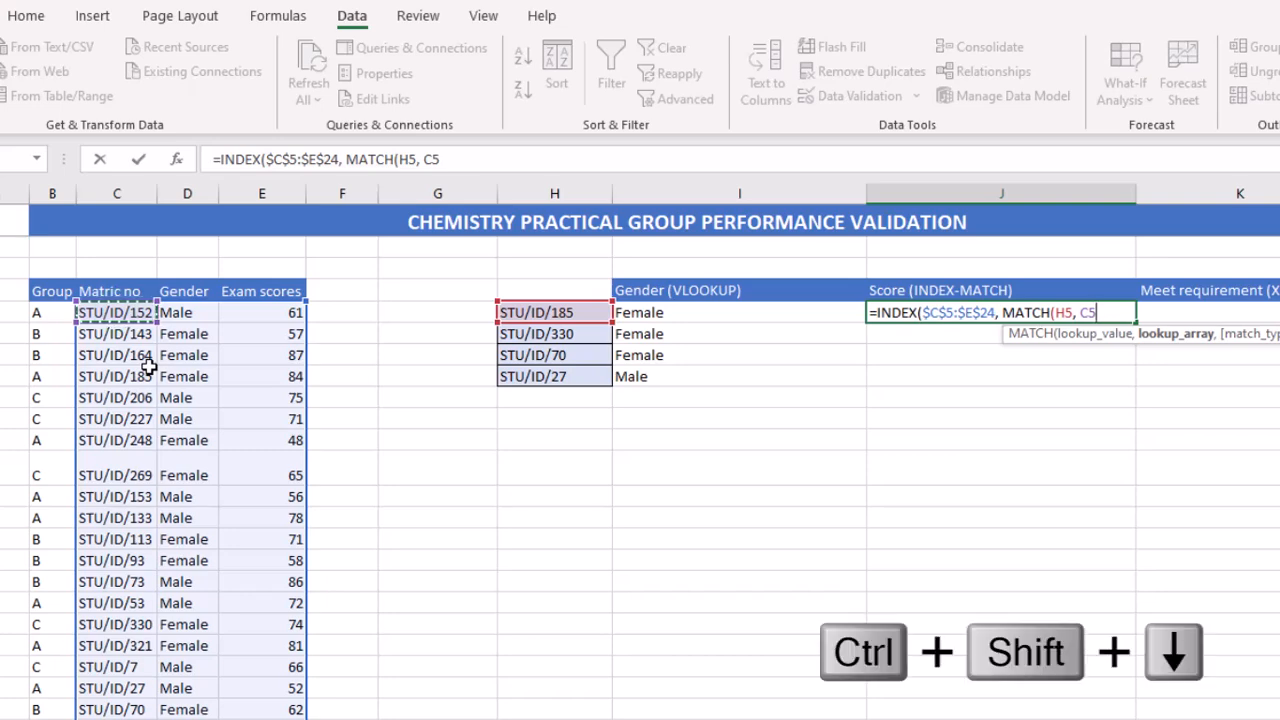
pyautogui.hotkey('ctrl', 'shift', 'Down')
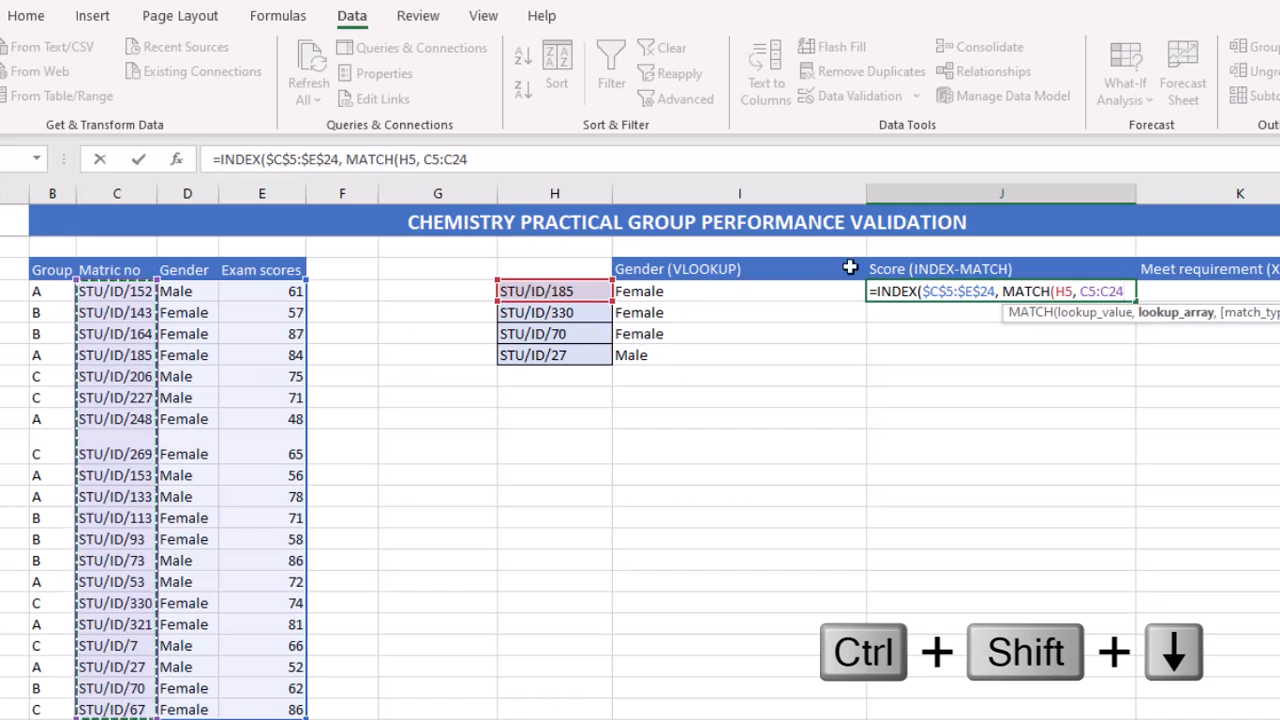
pyautogui.press('F4')
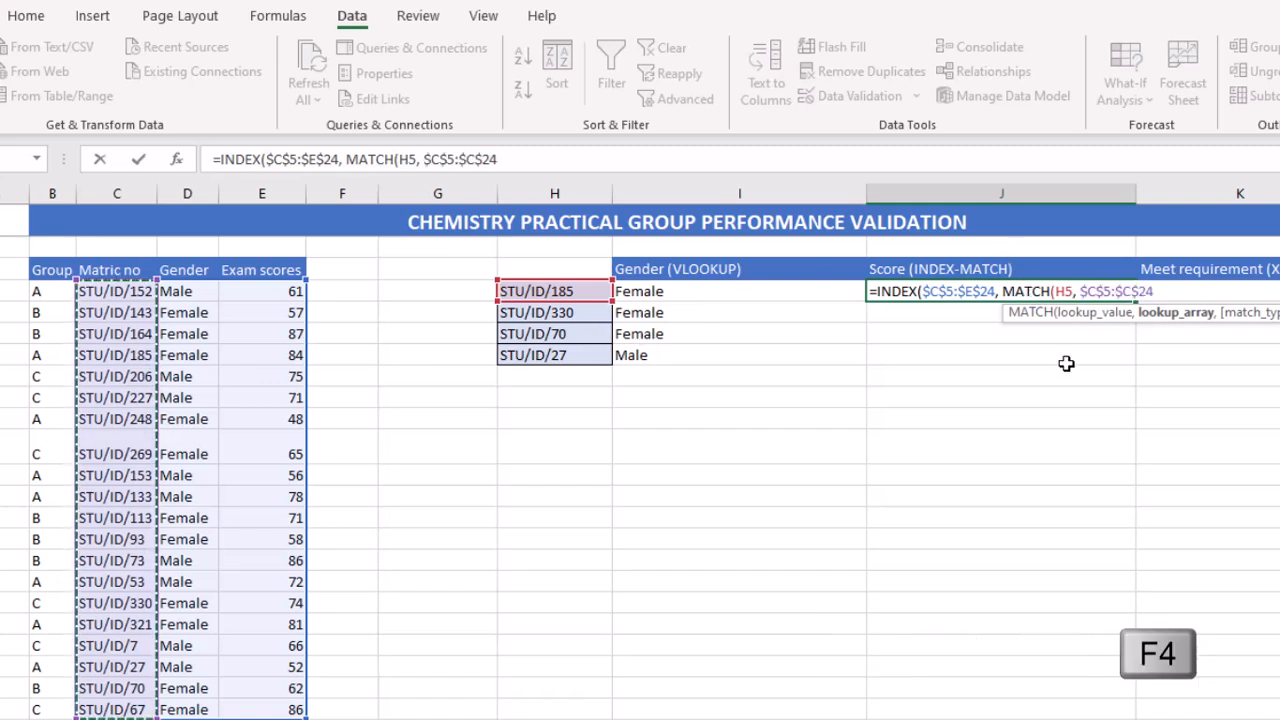
pyautogui.write(',')
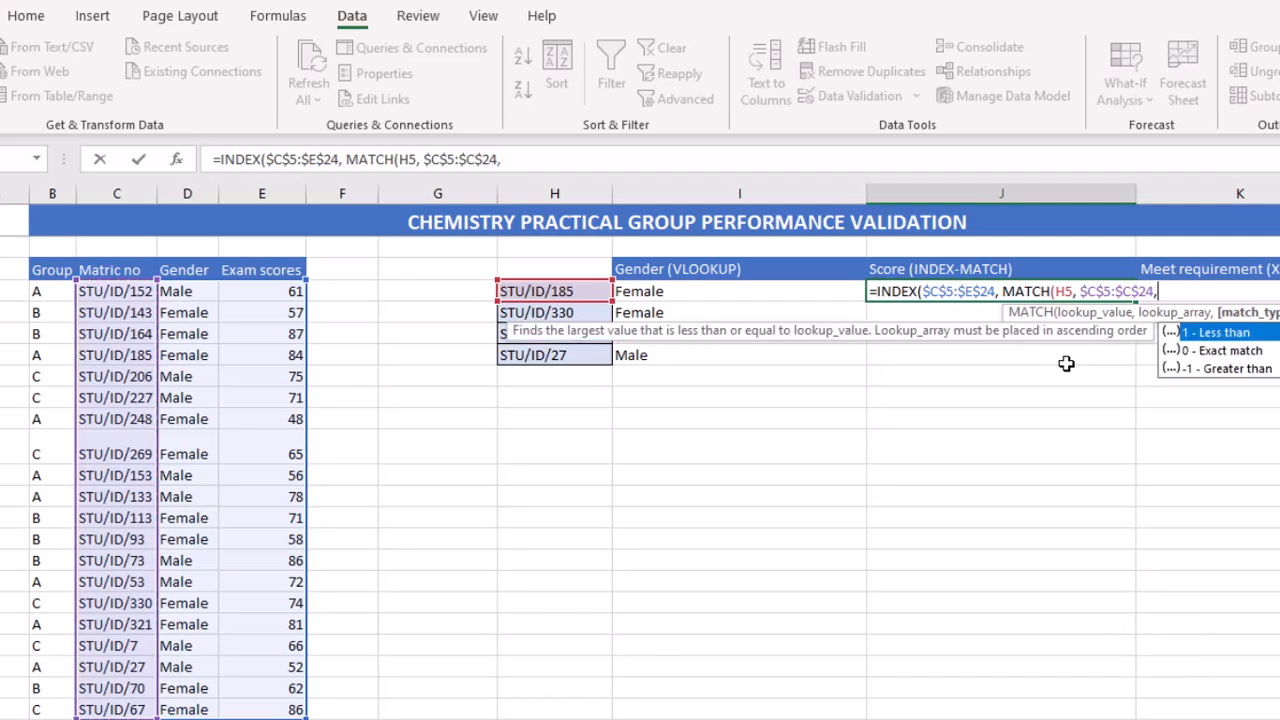
# Complete the J5 formula with match type 0 for an exact match and INDEX column number 3
pyautogui.doubleClick(1252, 351)
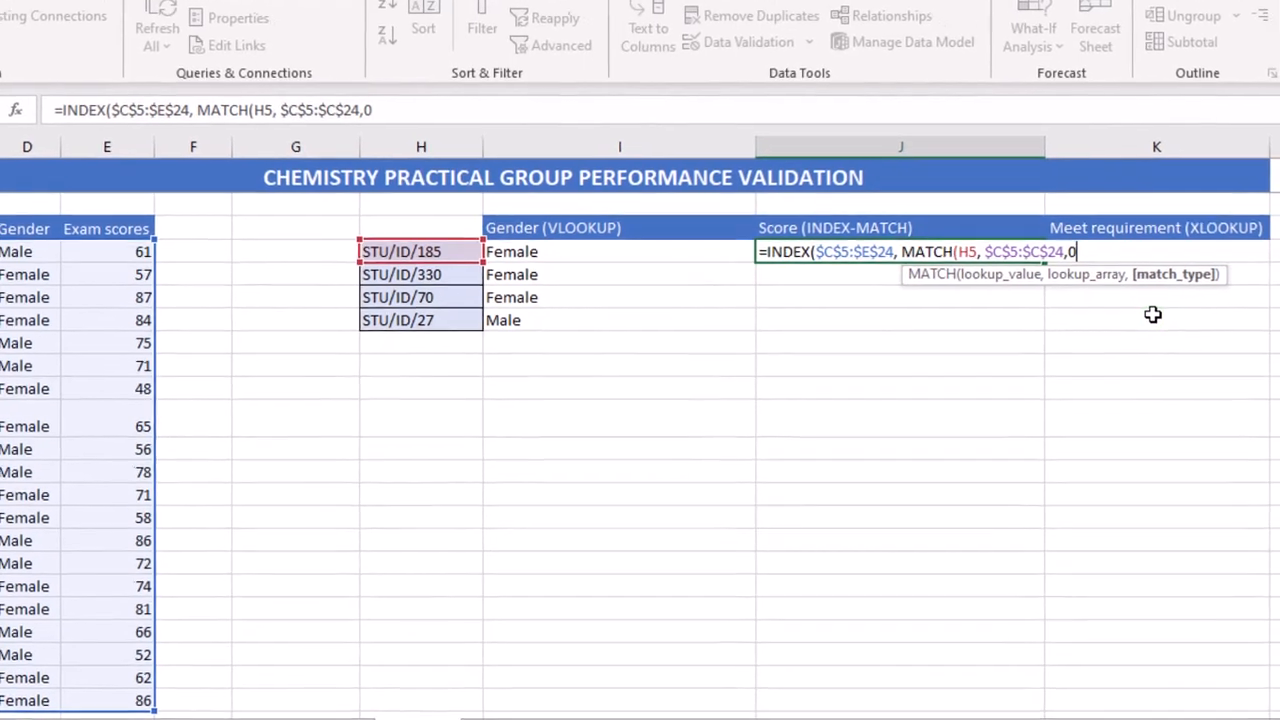
pyautogui.write(')')
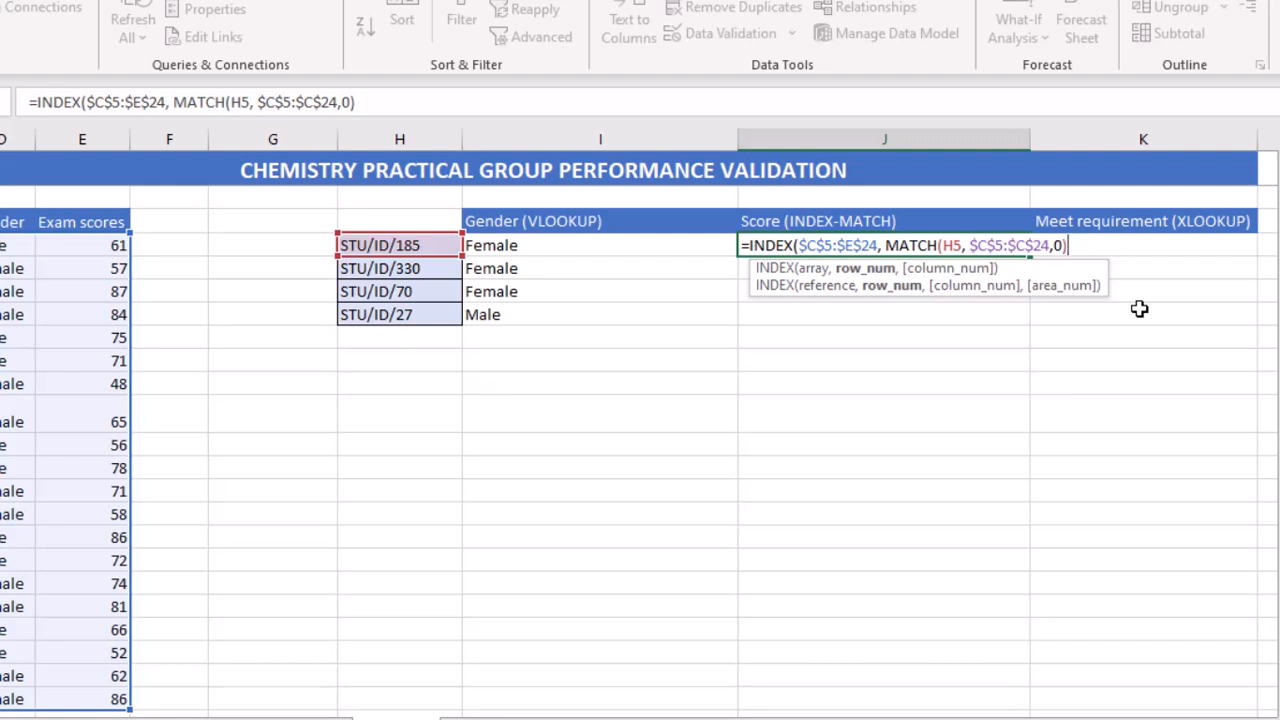
pyautogui.write(',3')
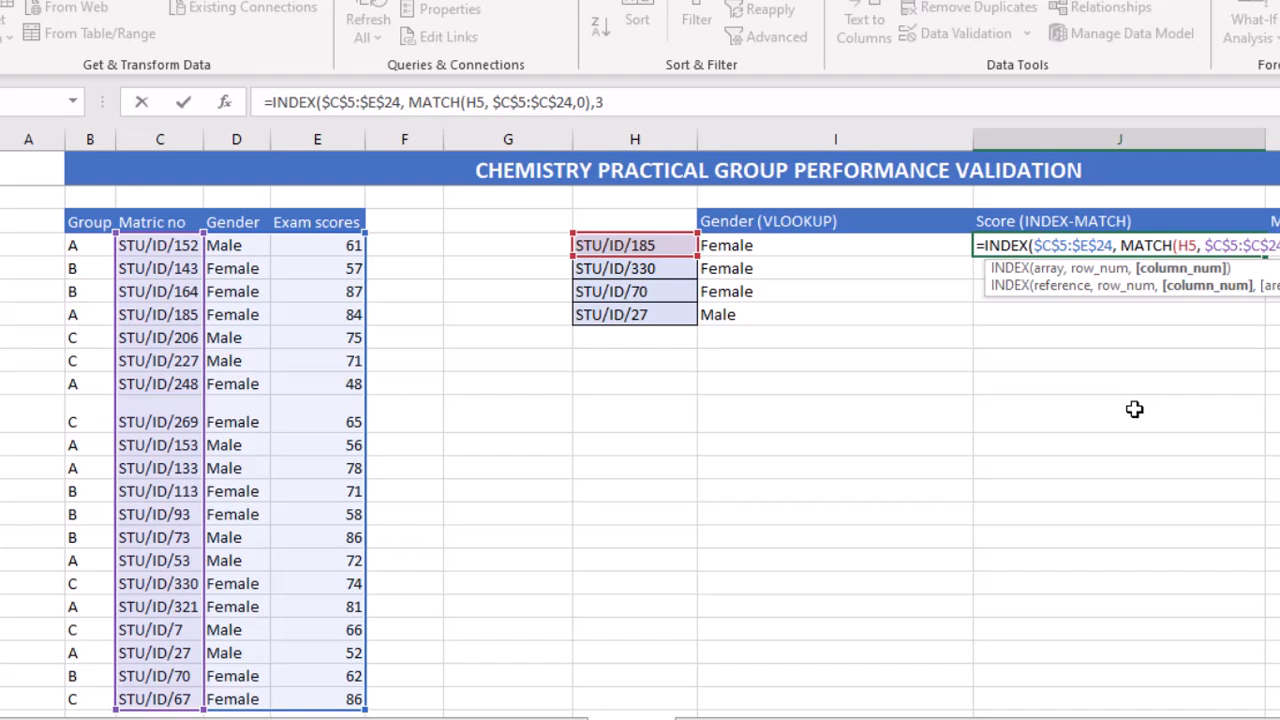
pyautogui.write(')')
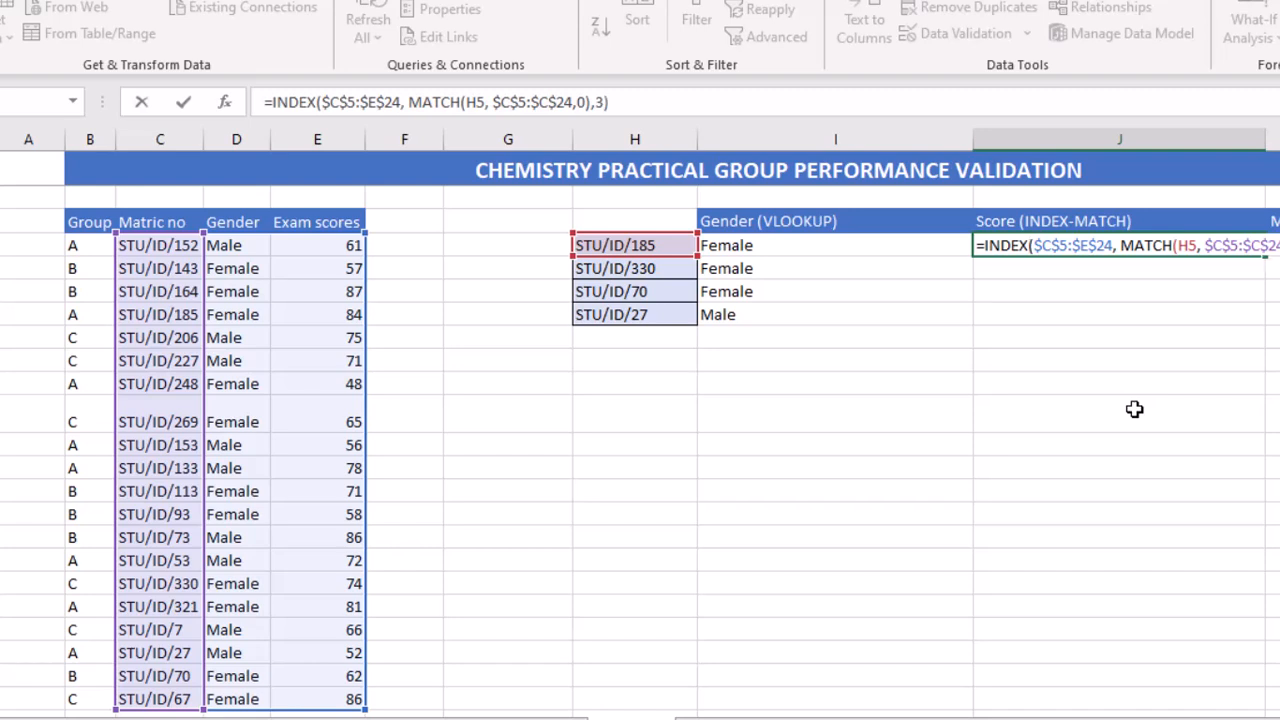
pyautogui.press('Return')
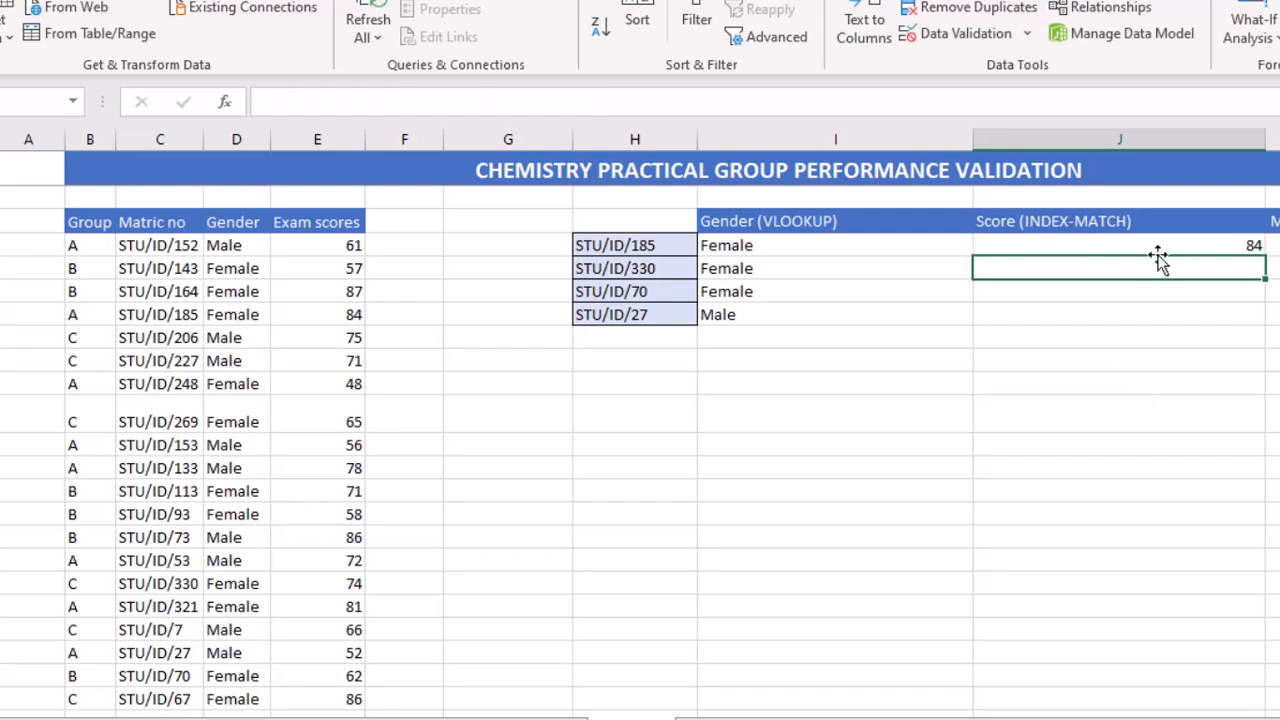
# Fill the INDEX-MATCH formula from J5 down to J8 and check the copied formulas against the source table
pyautogui.click(1126, 245)
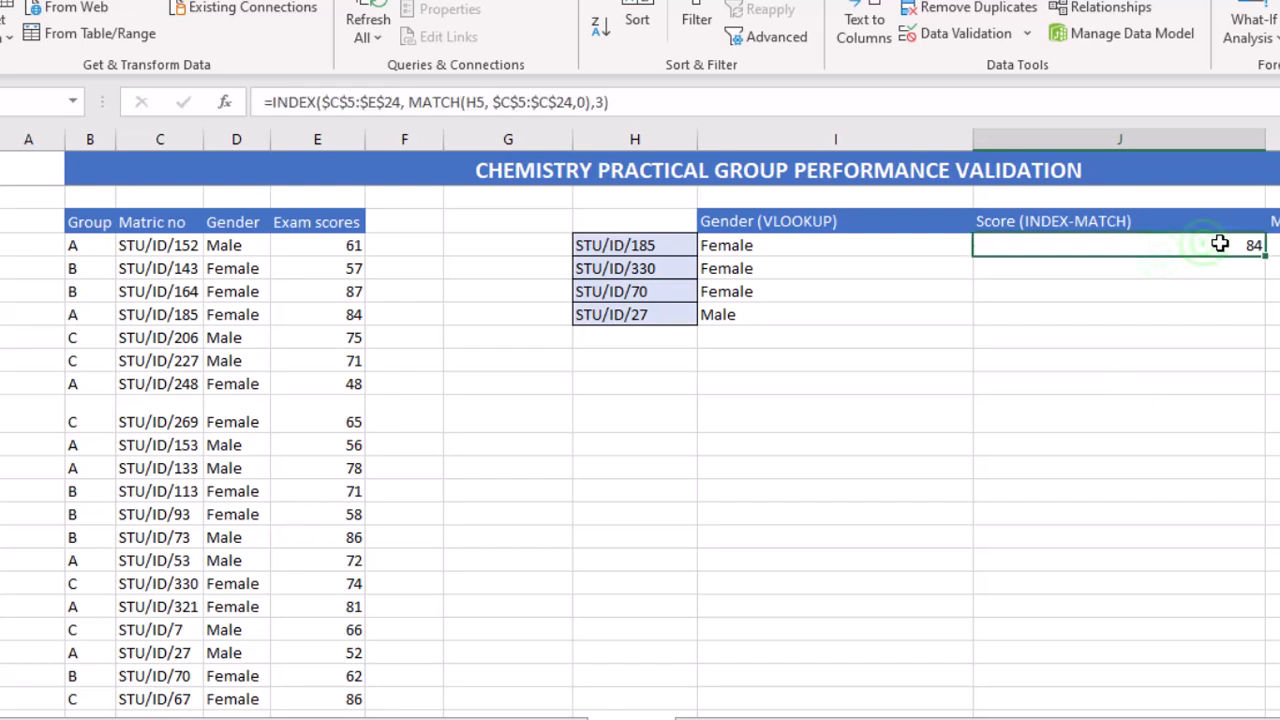
pyautogui.moveTo(1265, 257); pyautogui.dragTo(1262, 318)
pyautogui.click(1226, 274)
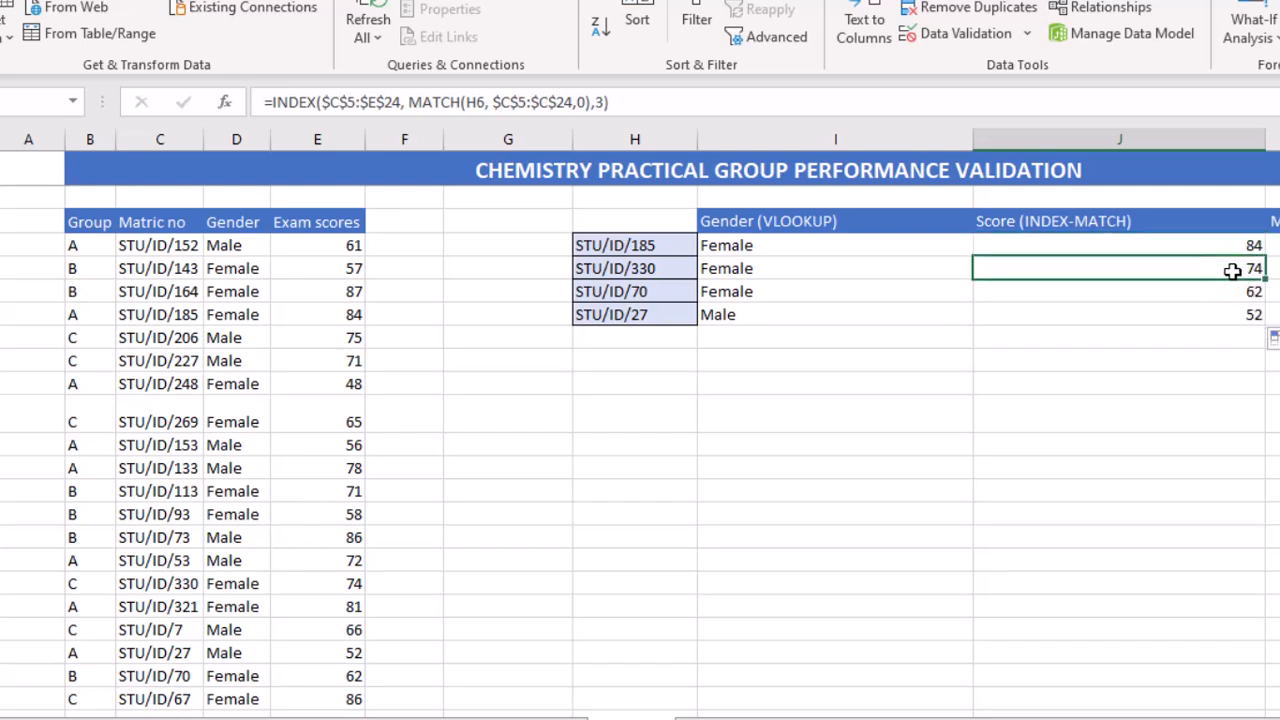
pyautogui.click(1236, 297)
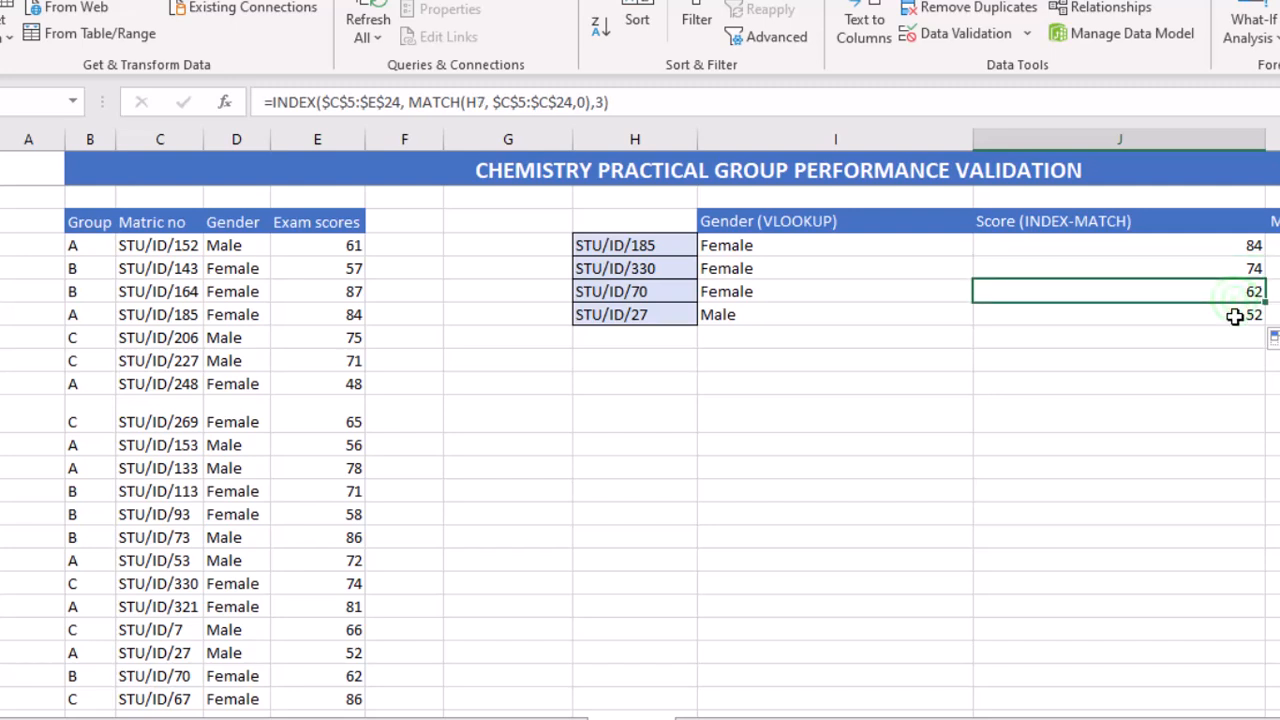
pyautogui.click(1236, 316)
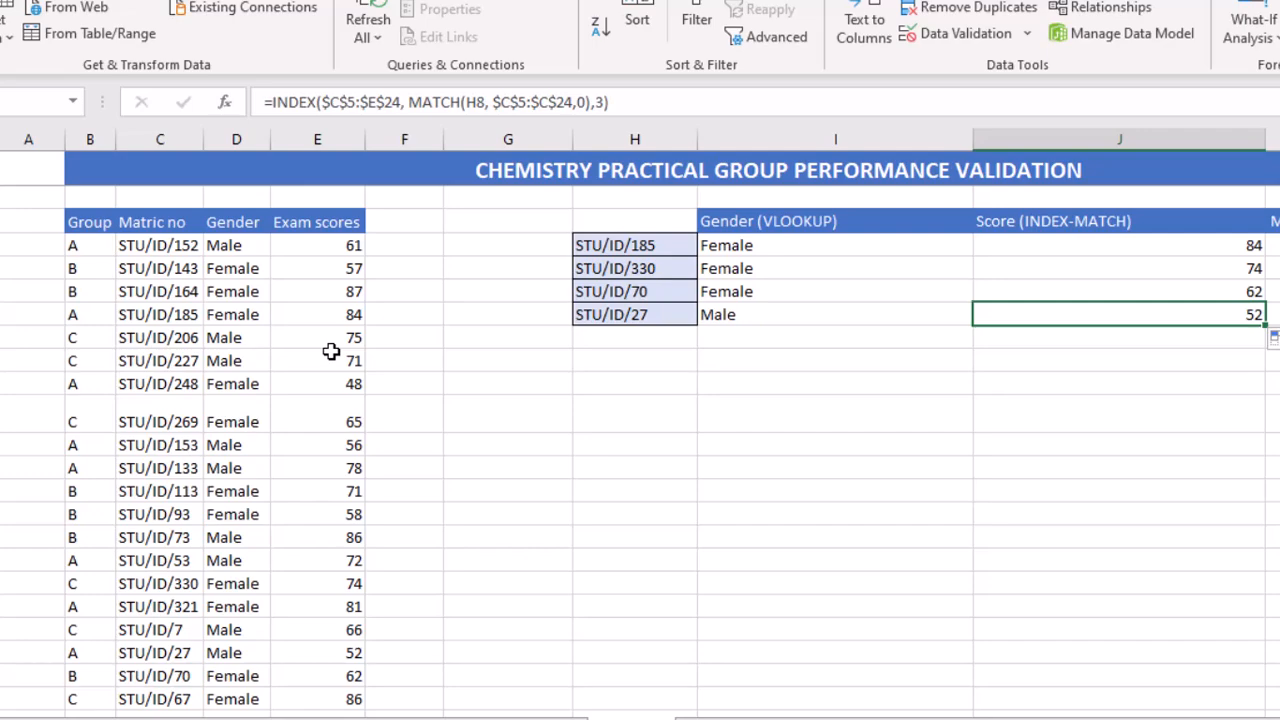
pyautogui.scroll(-1, 331, 351)
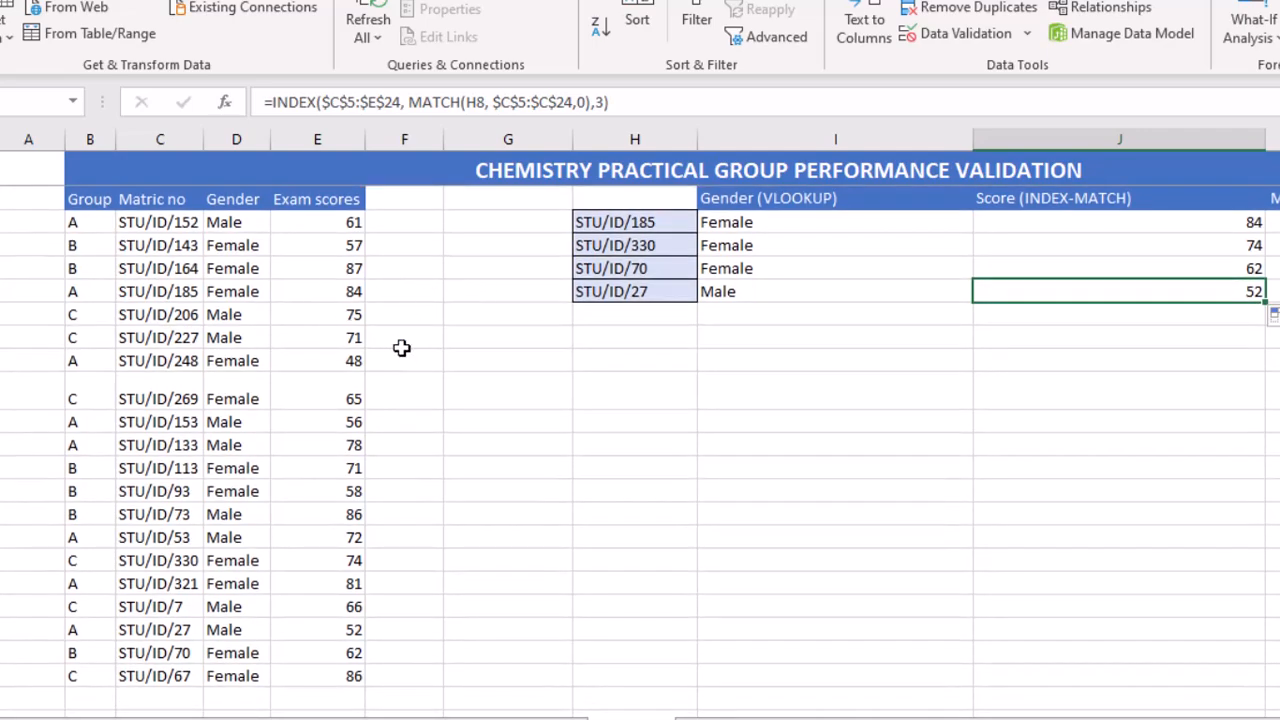
pyautogui.scroll(2, 841, 404)
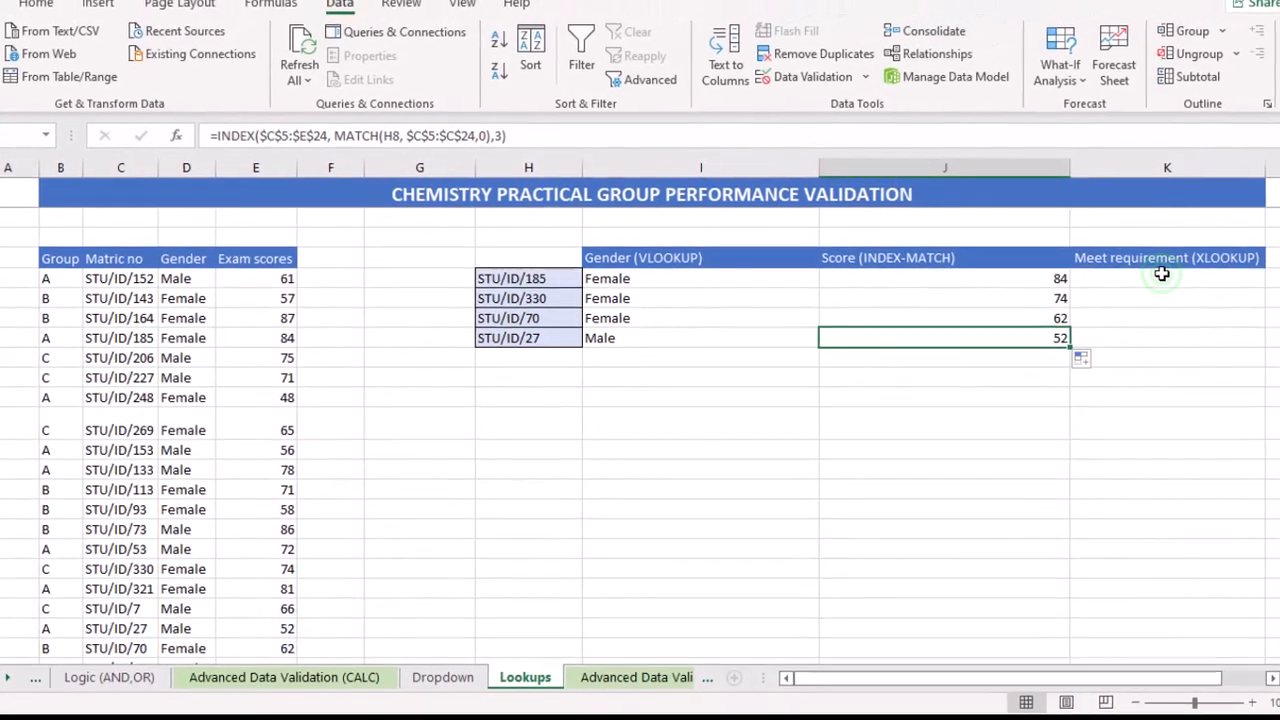
# Start an XLOOKUP formula in K5 under Meet requirement (XLOOKUP) with the absolute lookup value range $H$5:$H$8
pyautogui.click(1165, 278)
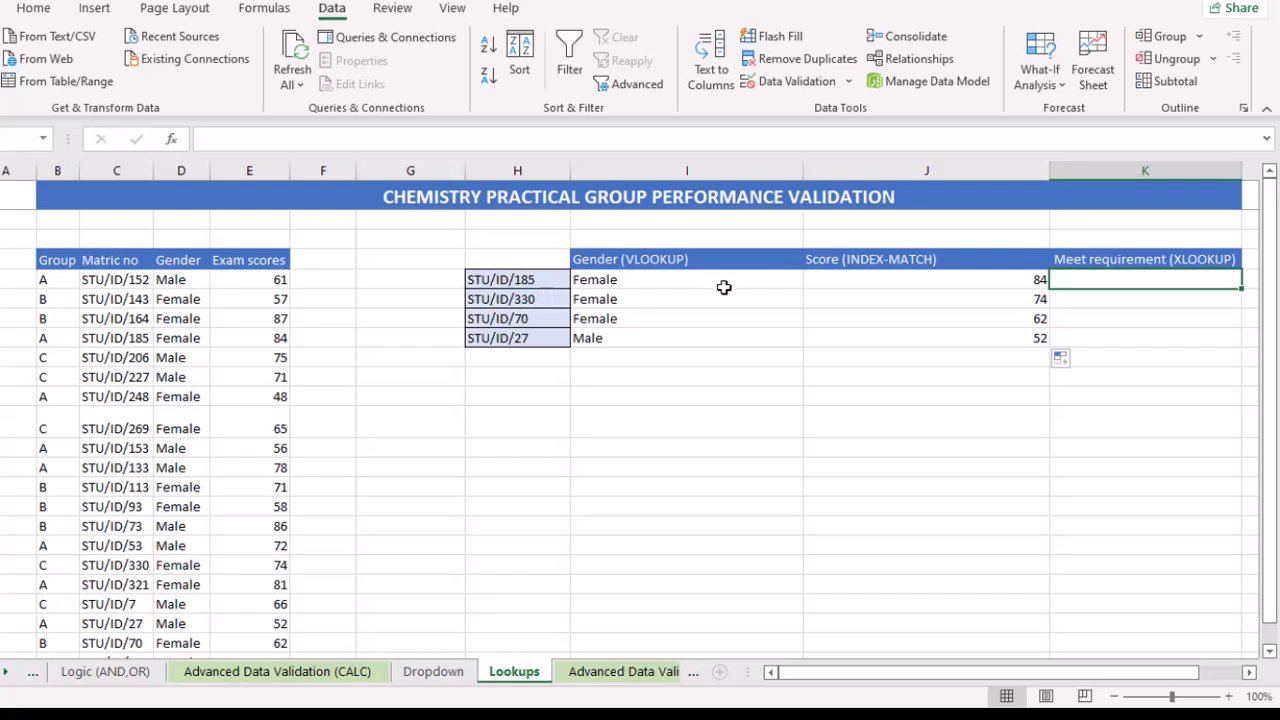
pyautogui.write('=')
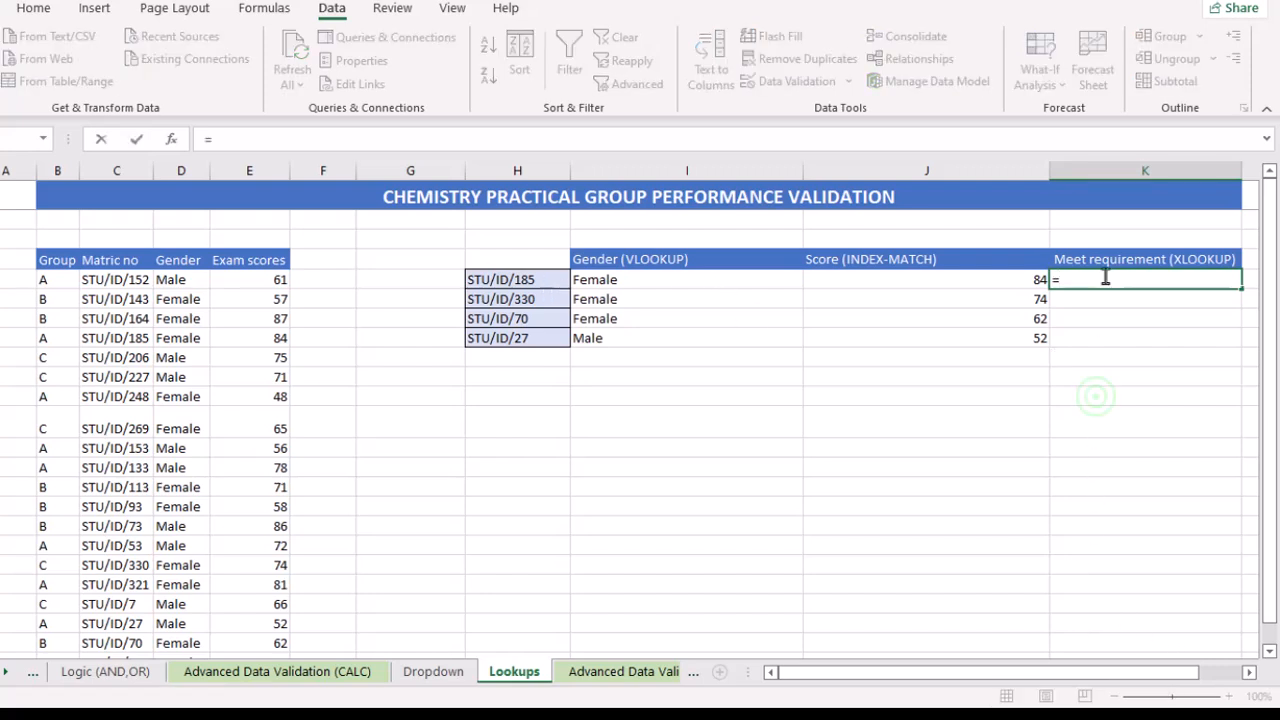
pyautogui.write('xlo')
pyautogui.press('Tab')
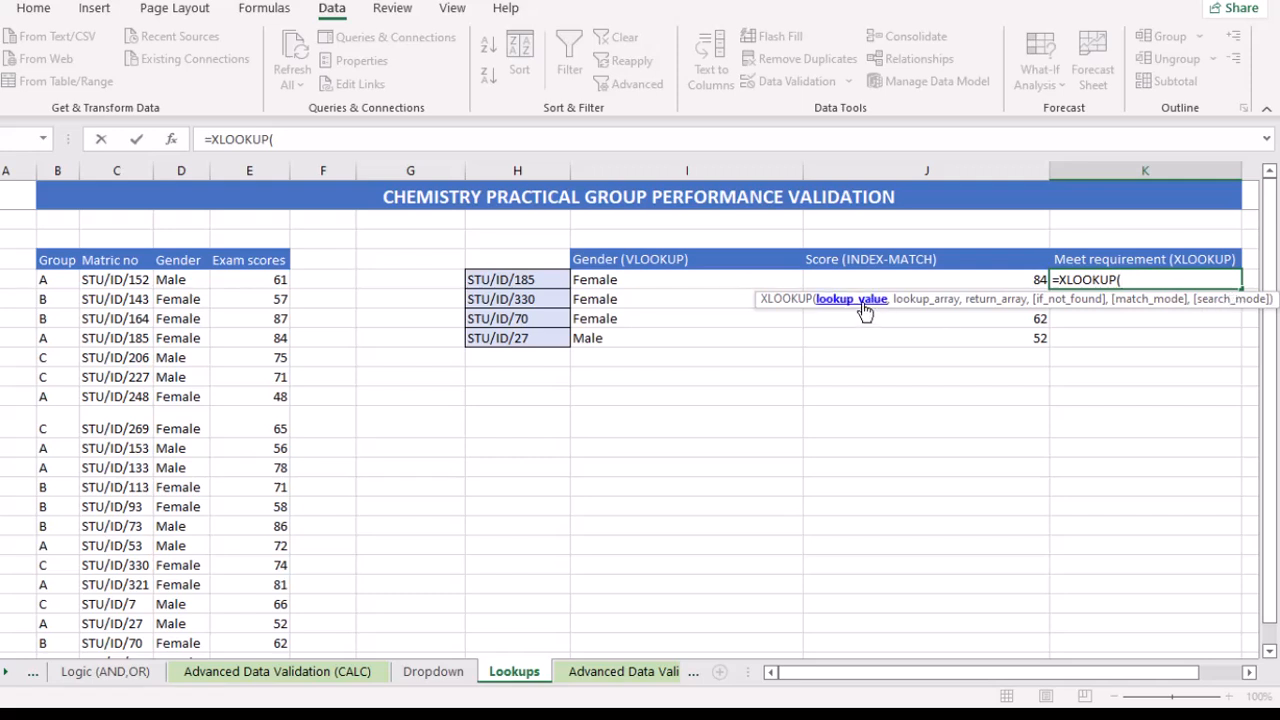
pyautogui.moveTo(497, 282); pyautogui.dragTo(509, 331)
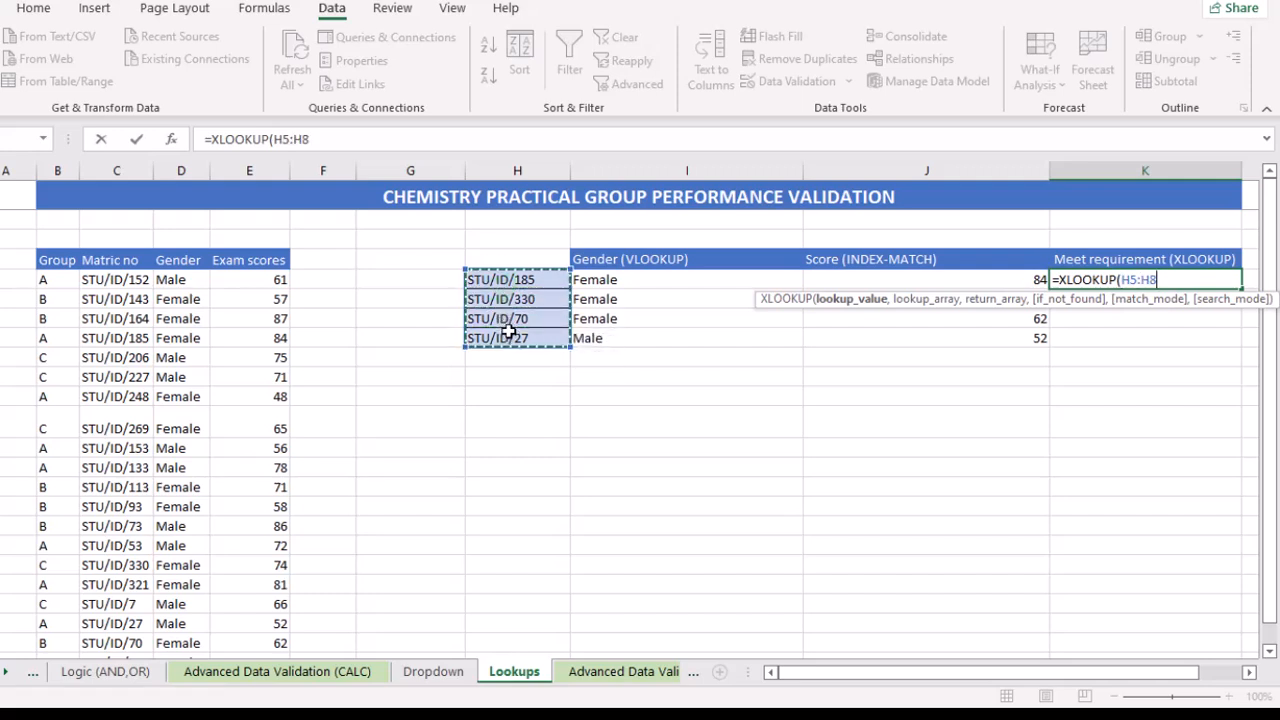
pyautogui.press('F4')
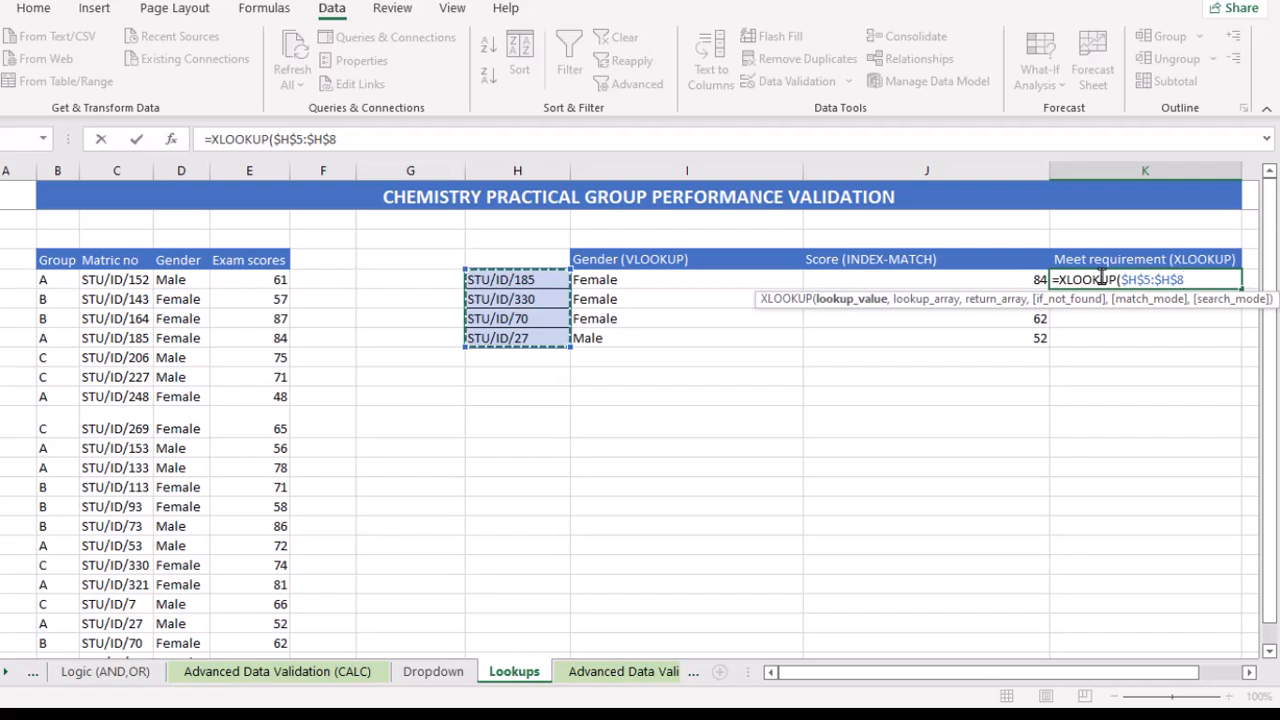
pyautogui.write(',')
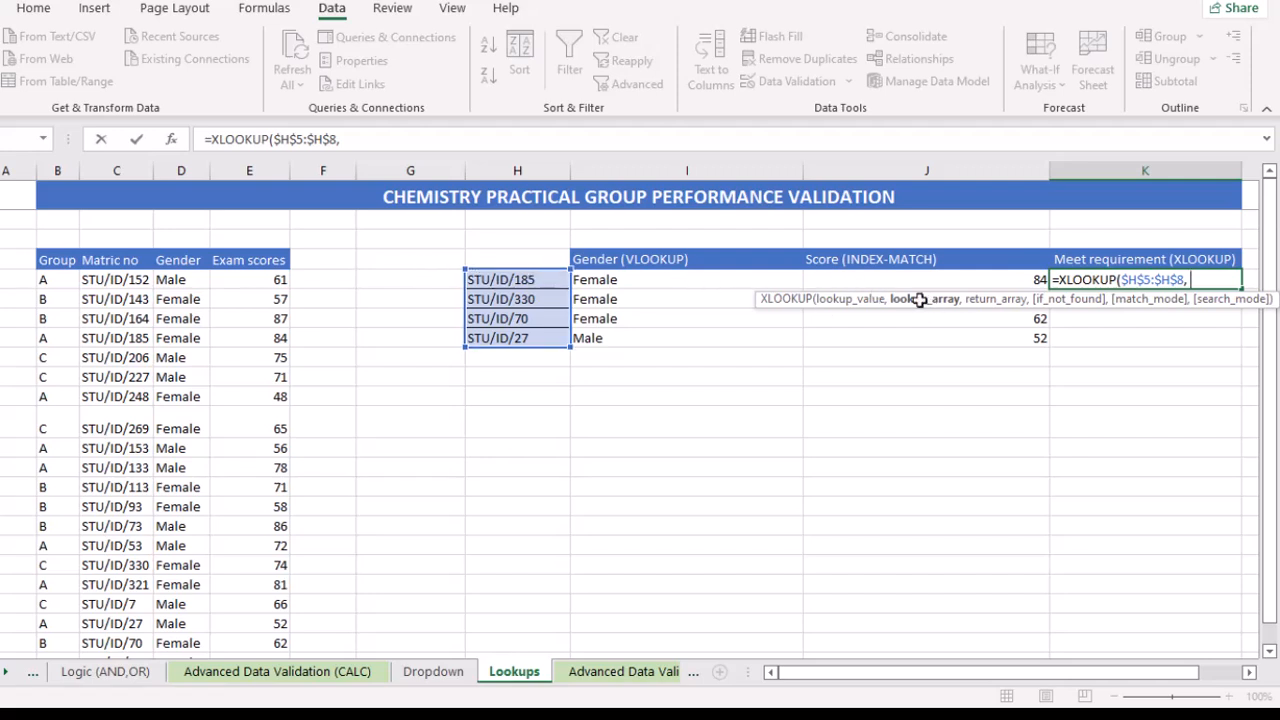
pyautogui.click(1214, 281)
pyautogui.click(113, 282)
pyautogui.hotkey('ctrl', 'shift', 'Down')
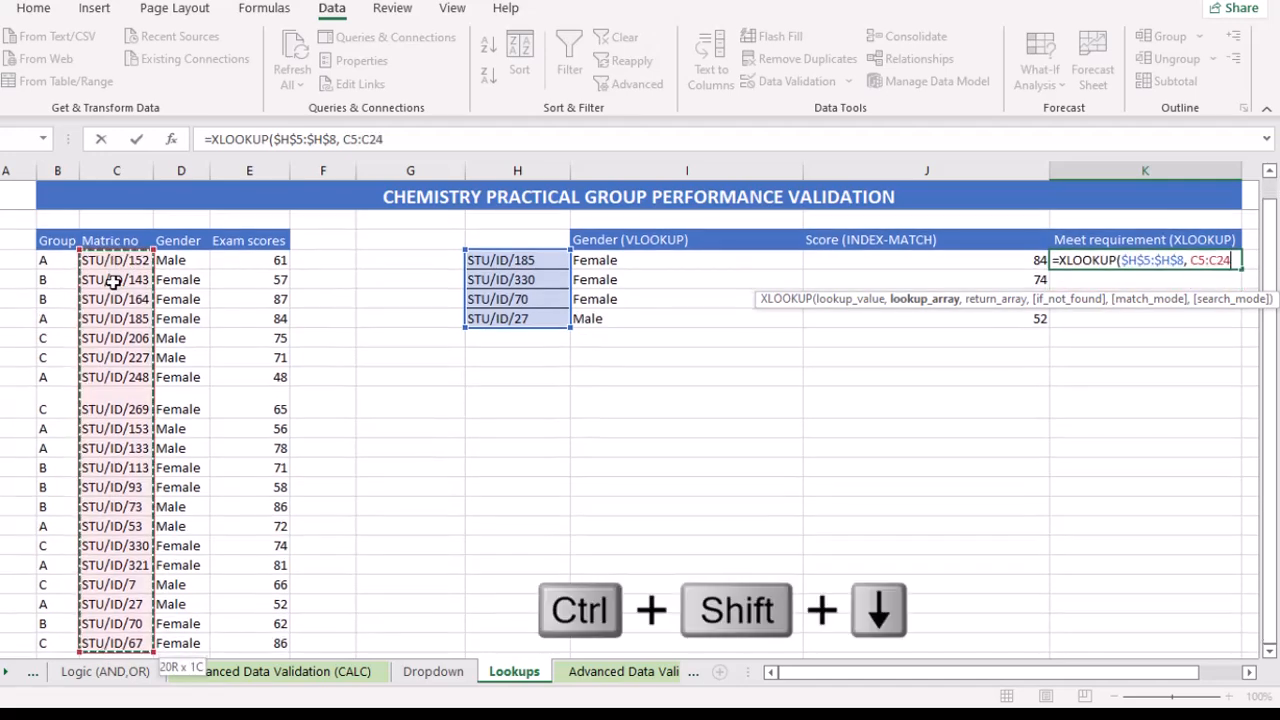
pyautogui.press('F4')
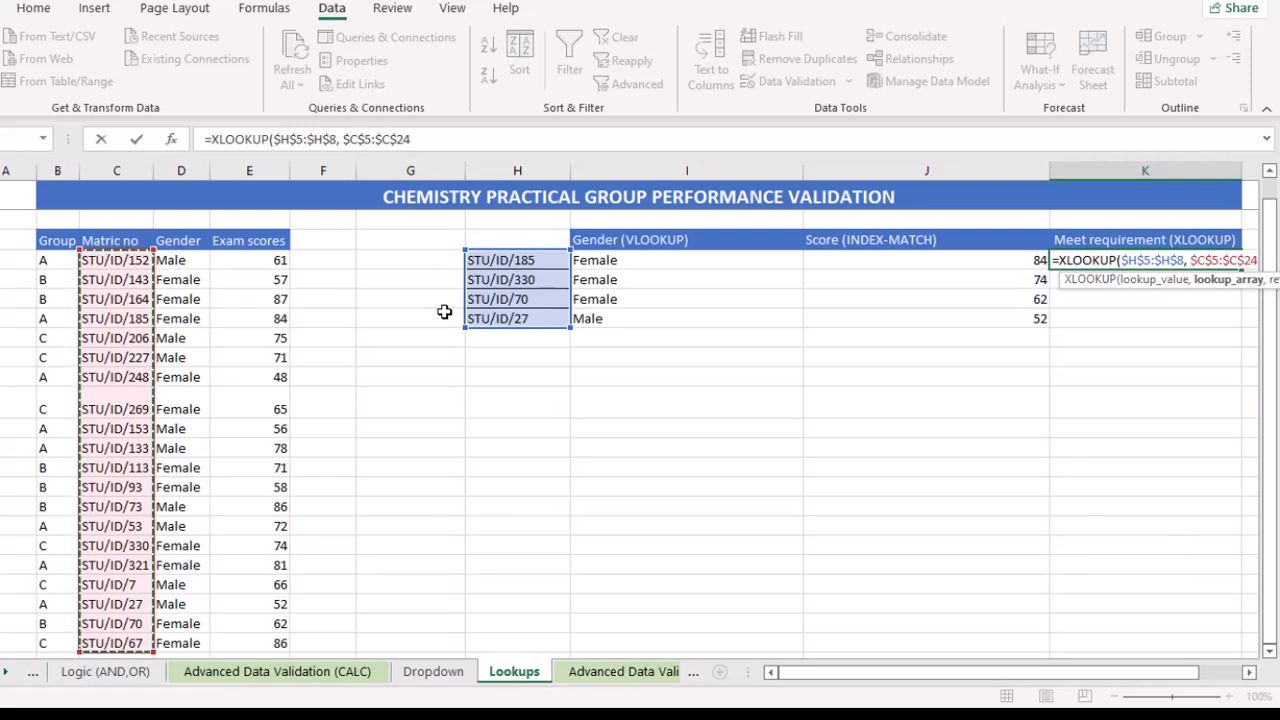
pyautogui.write(',')
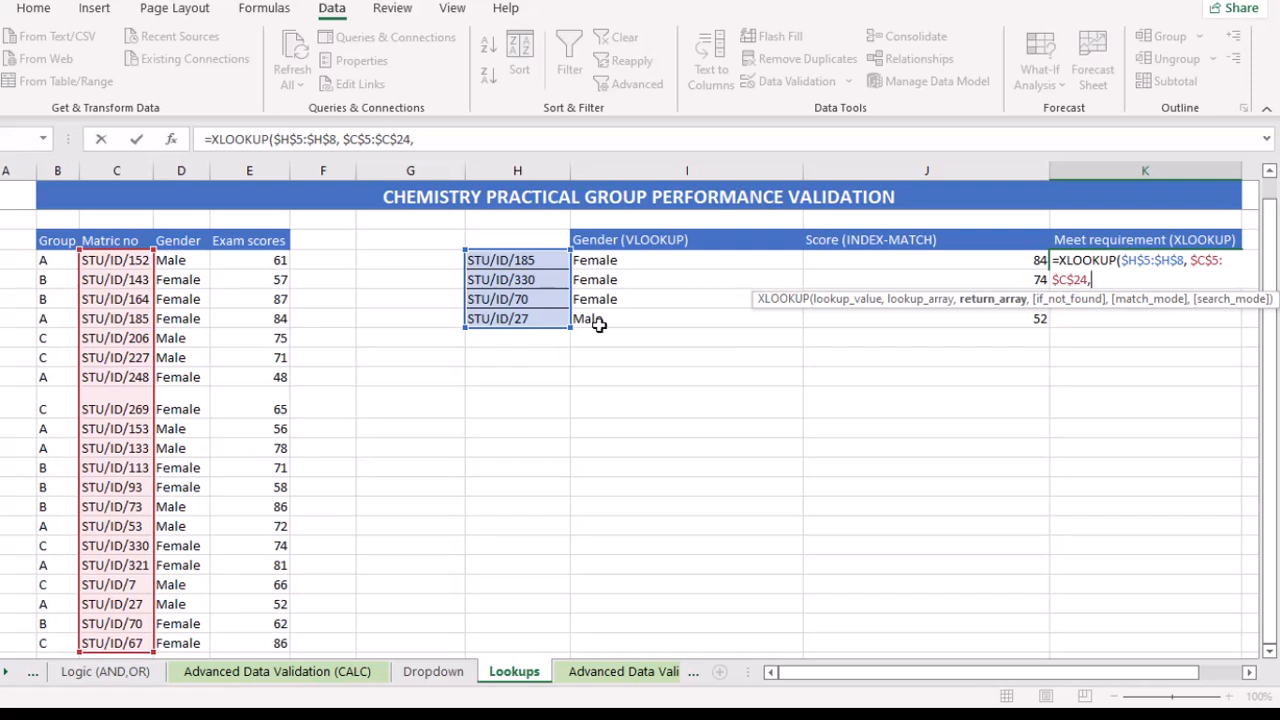
pyautogui.hotkey('ctrl', 'a')
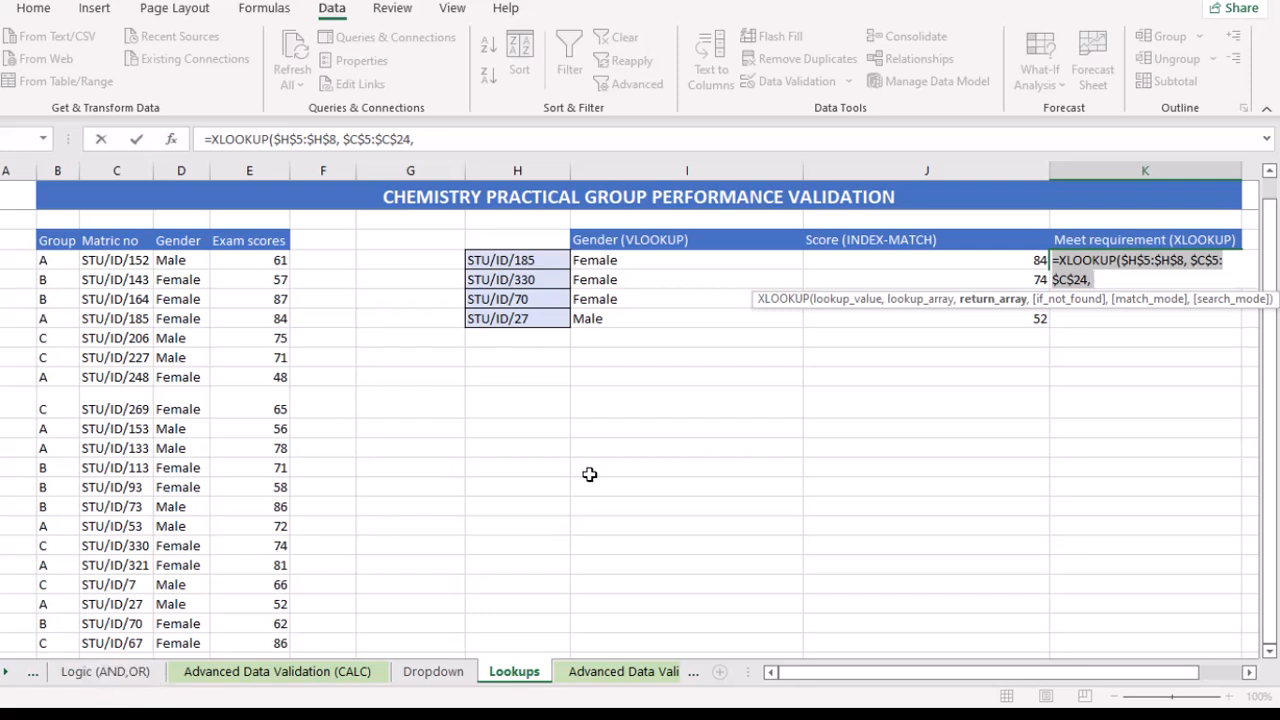
pyautogui.press('Escape')
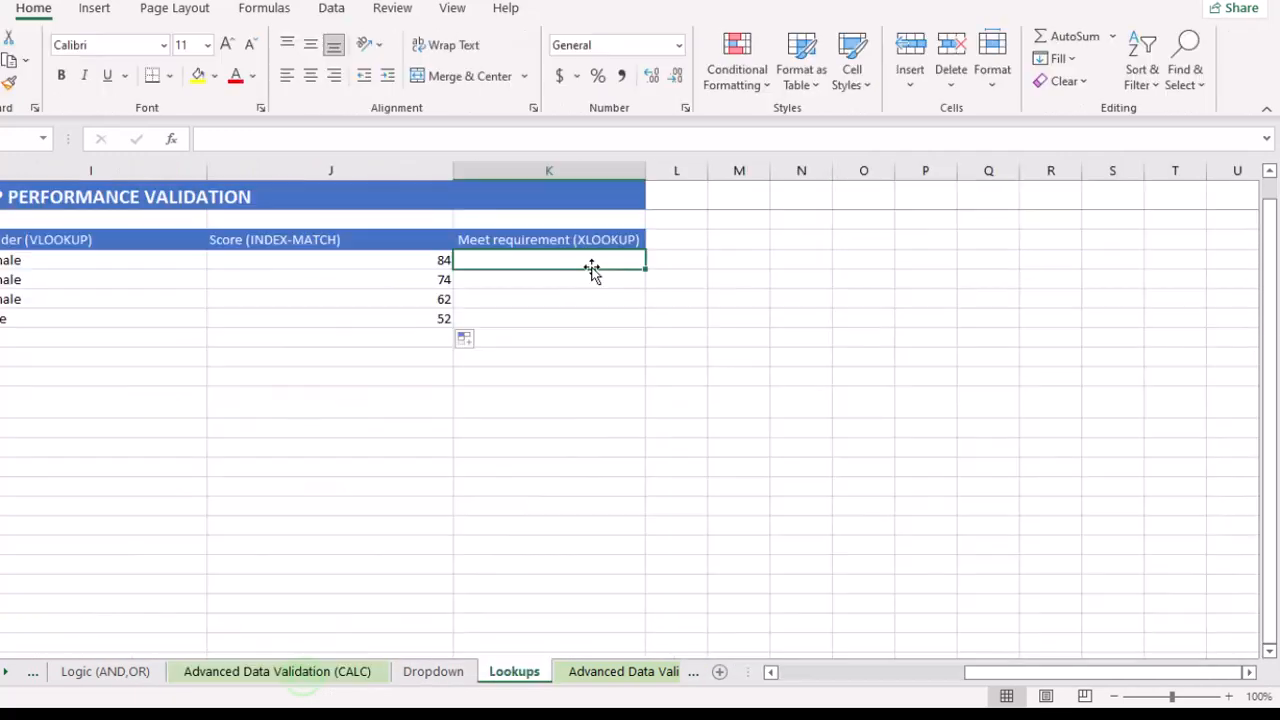
# Enter an XLOOKUP function in K5 under Meet requirement (XLOOKUP), using $H$5:$H$8 as the absolute lookup value
pyautogui.write('=')
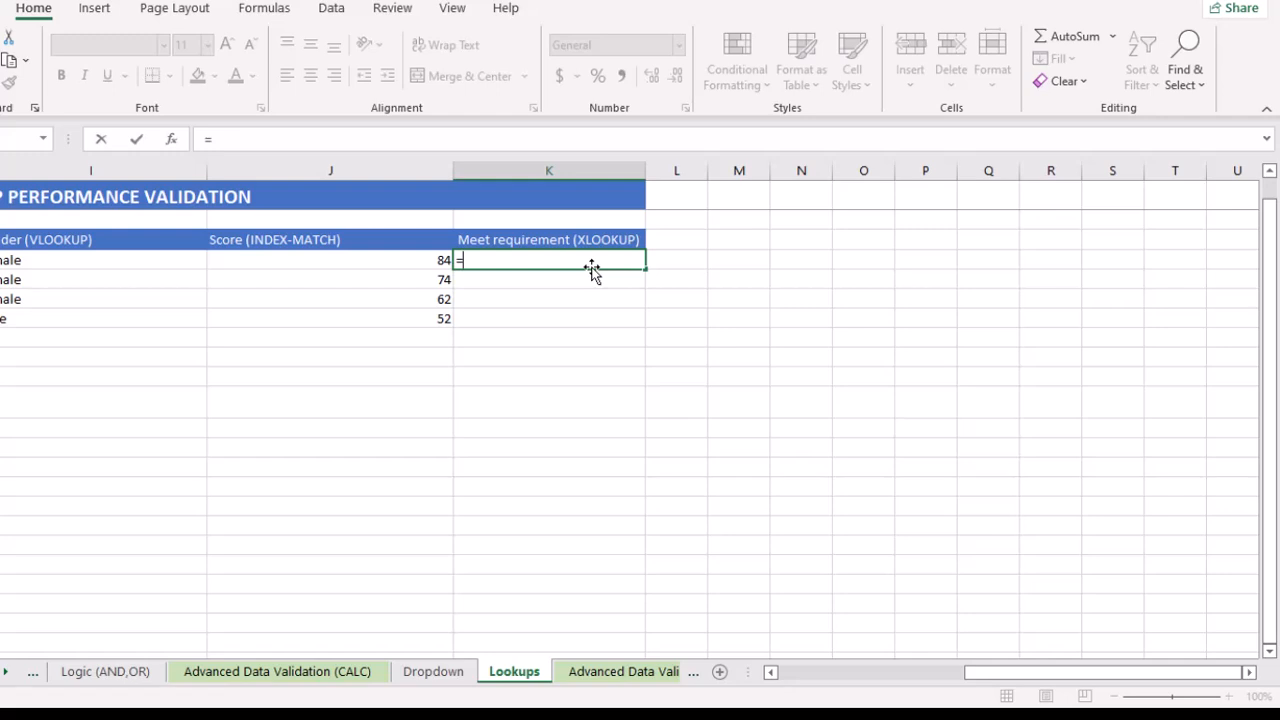
pyautogui.write('xloo')
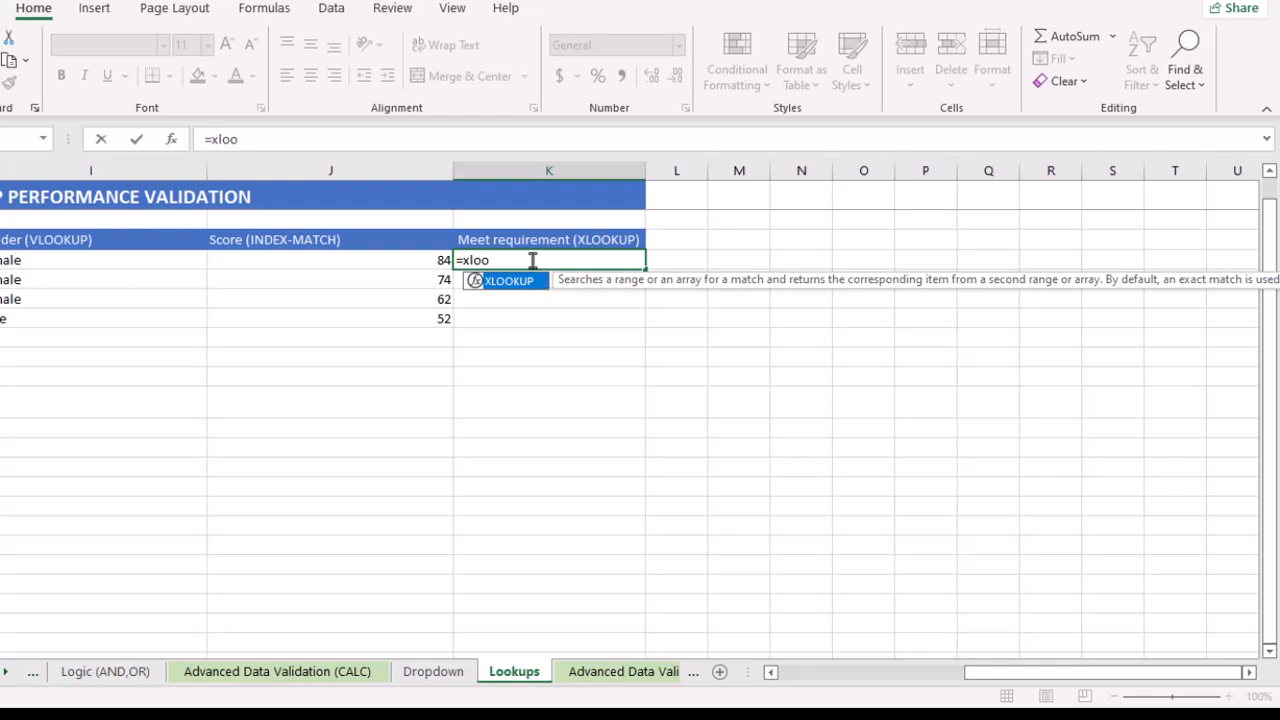
pyautogui.press('Tab')
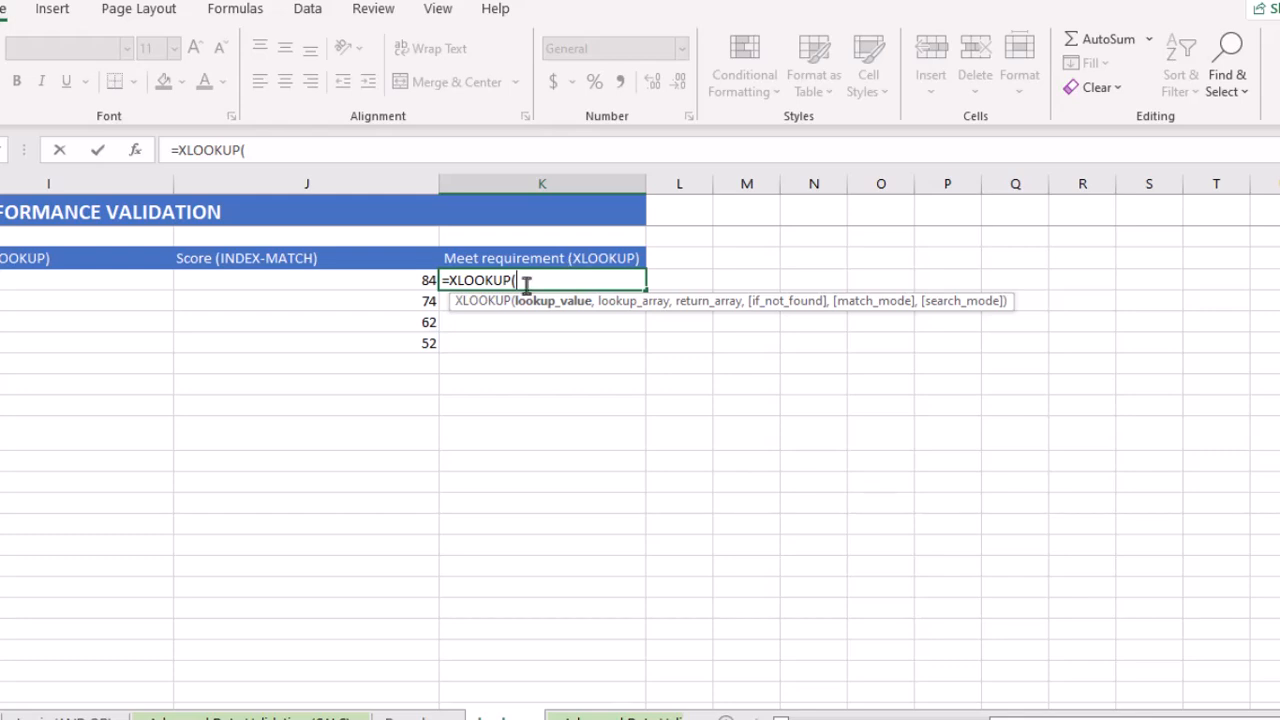
pyautogui.hscroll(-5, 214, 394)
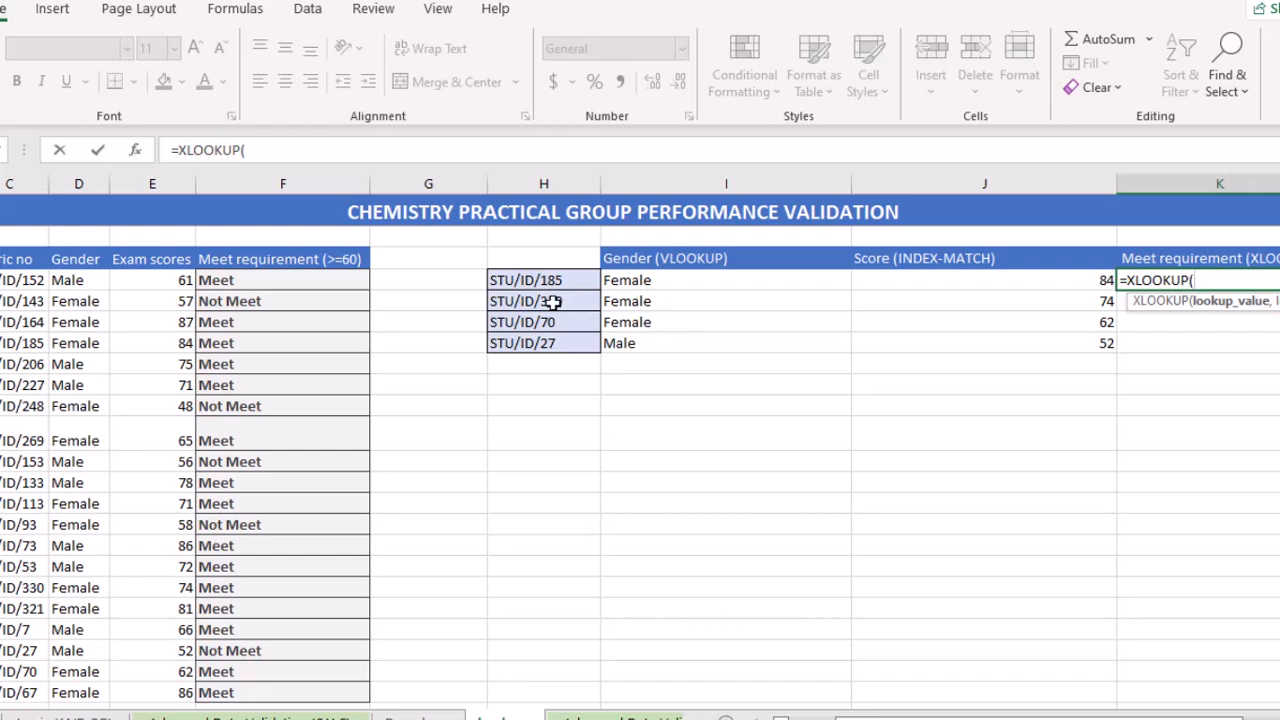
pyautogui.moveTo(535, 278); pyautogui.dragTo(546, 338)
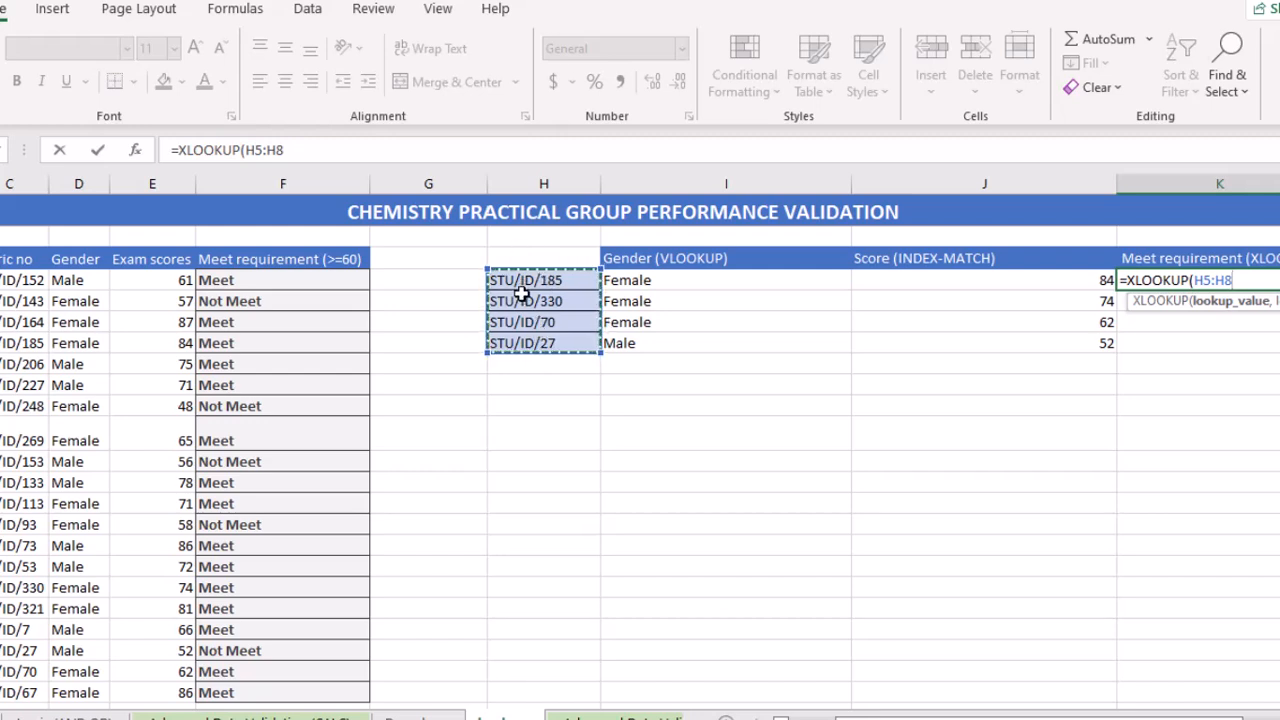
pyautogui.press('F4')
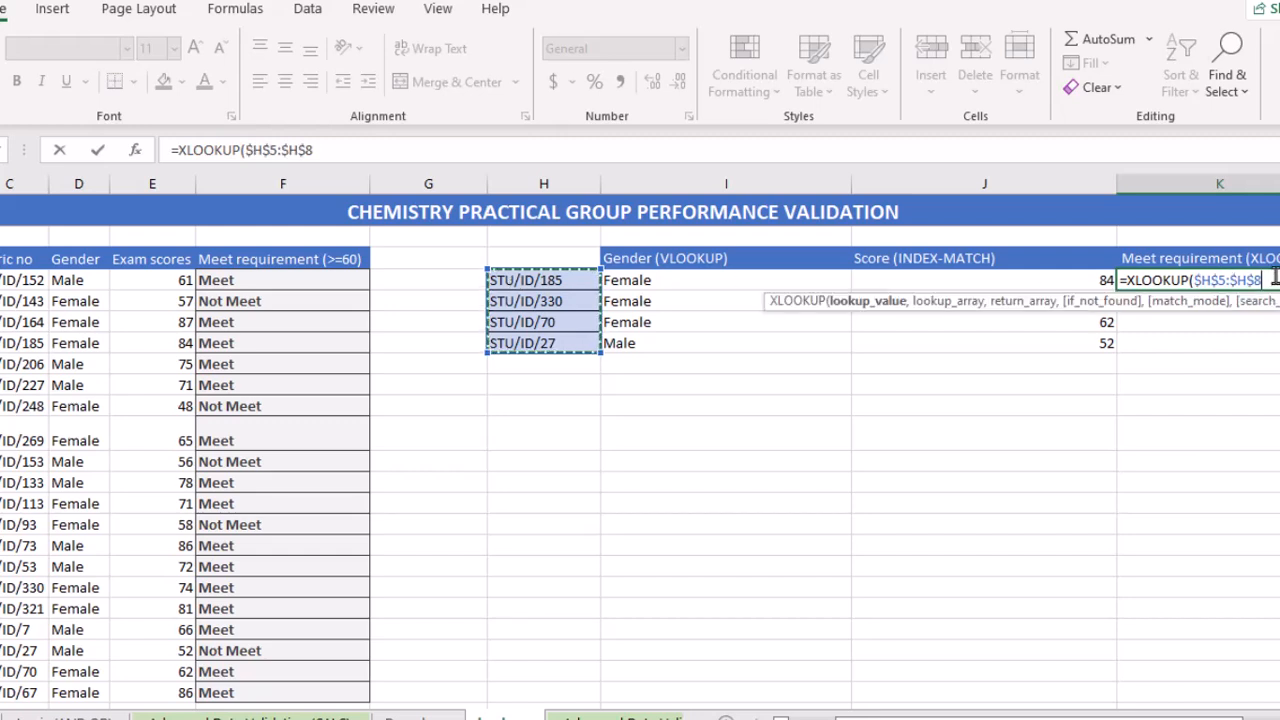
pyautogui.write(',')
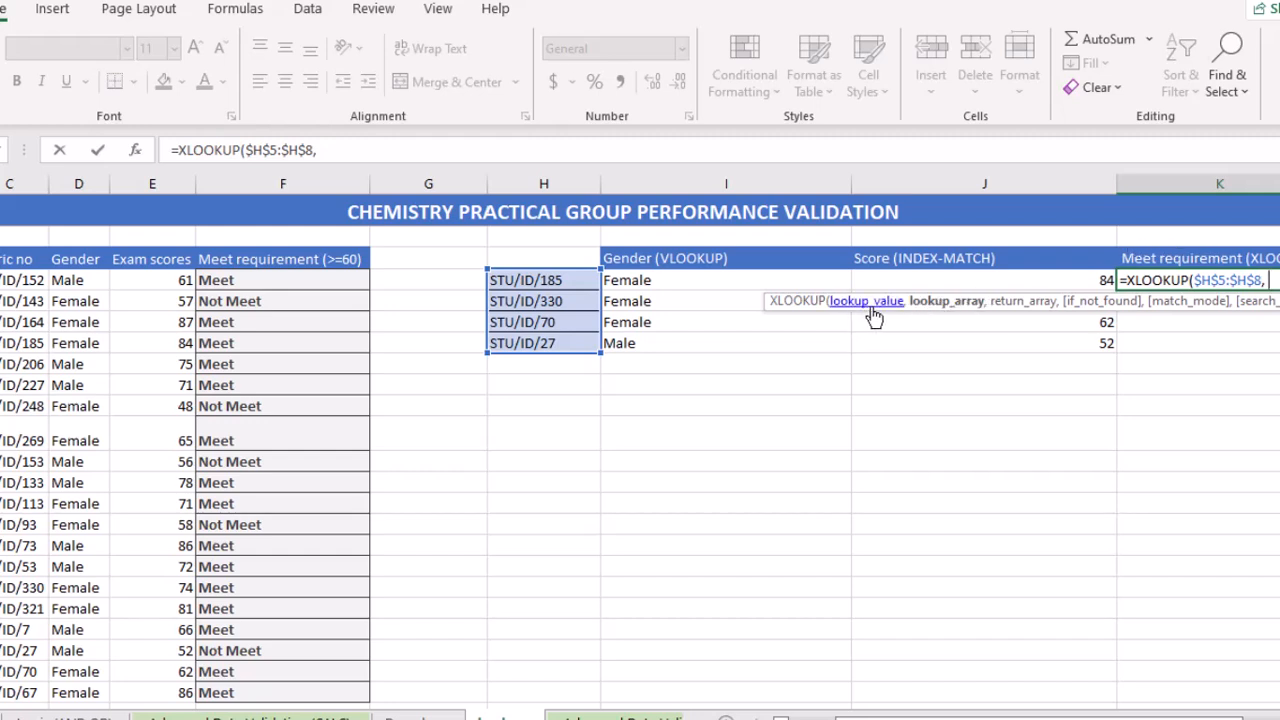
# Add the Matric no range $C$5:$C$24 as the absolute lookup array of the K5 XLOOKUP formula
pyautogui.hscroll(-1, 346, 343)
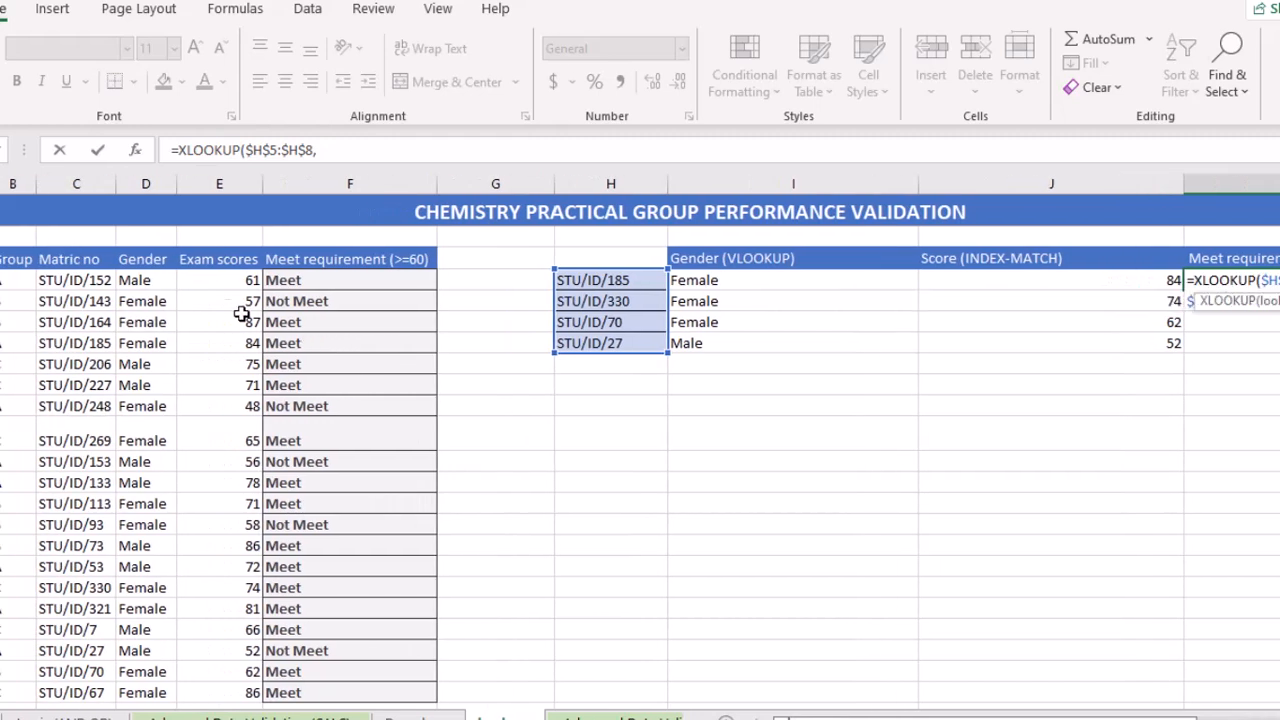
pyautogui.click(80, 283)
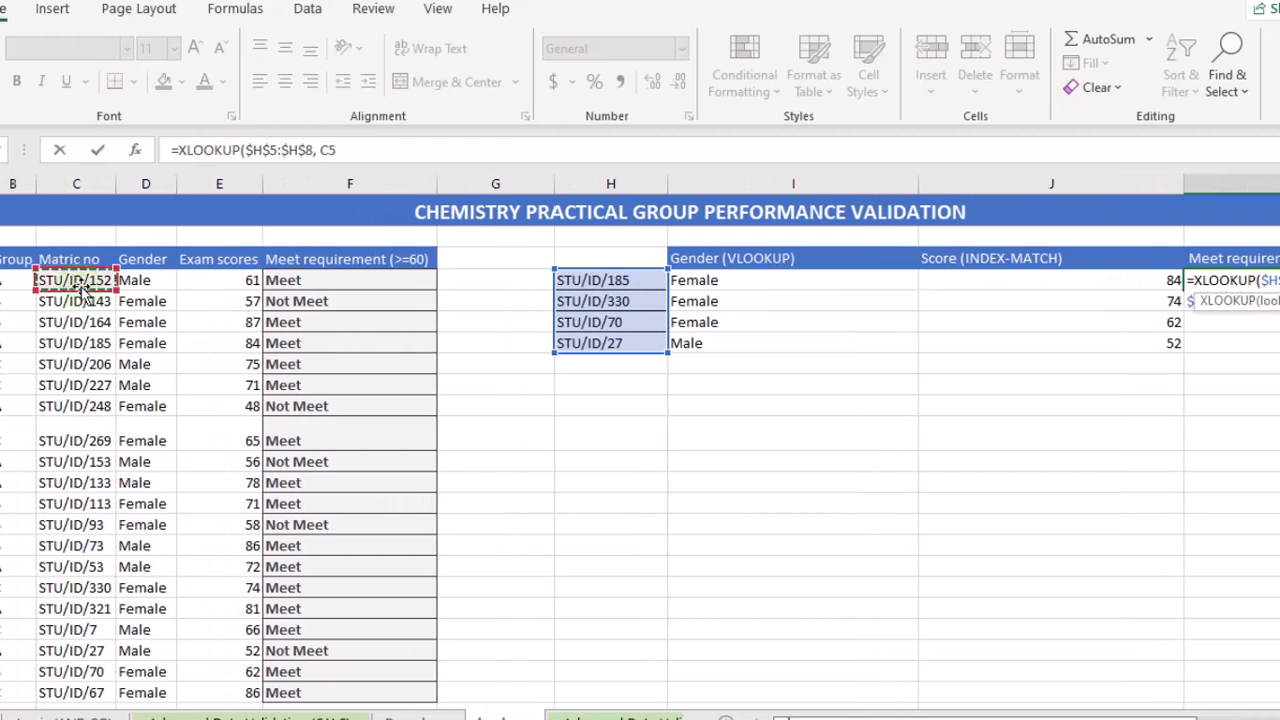
pyautogui.hotkey('ctrl', 'shift', 'Down')
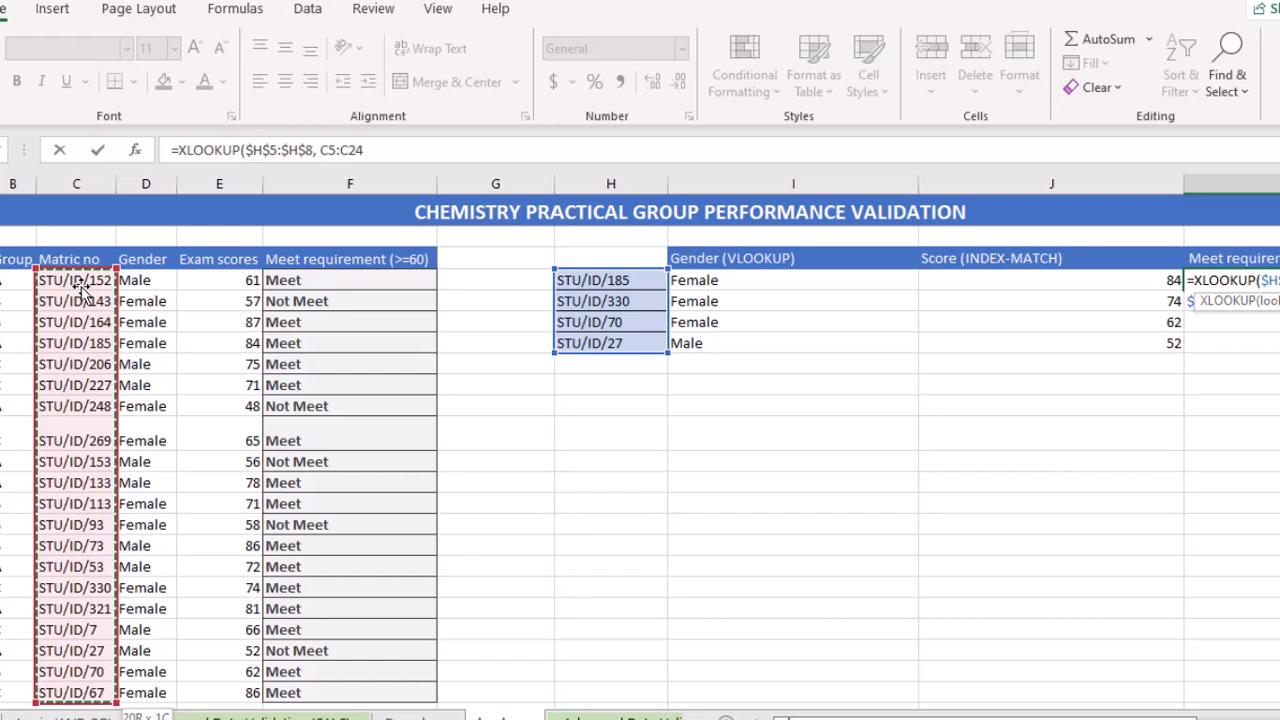
pyautogui.press('F4')
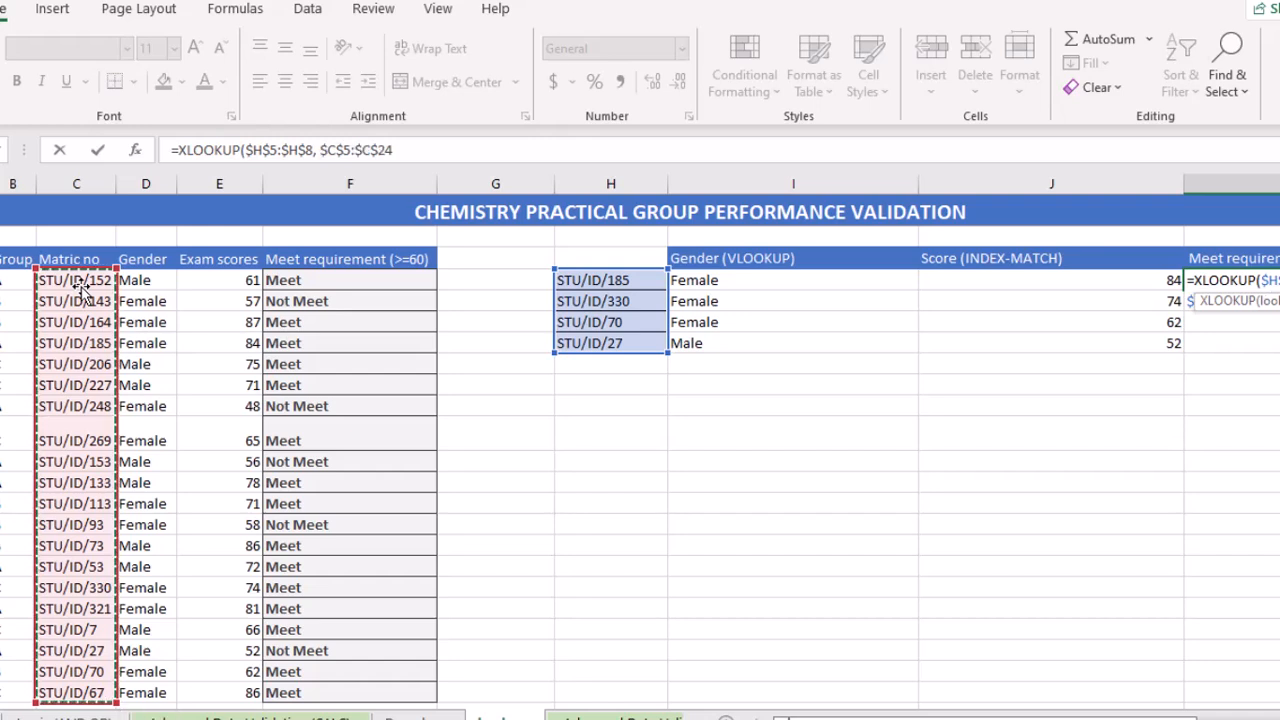
pyautogui.write(',')
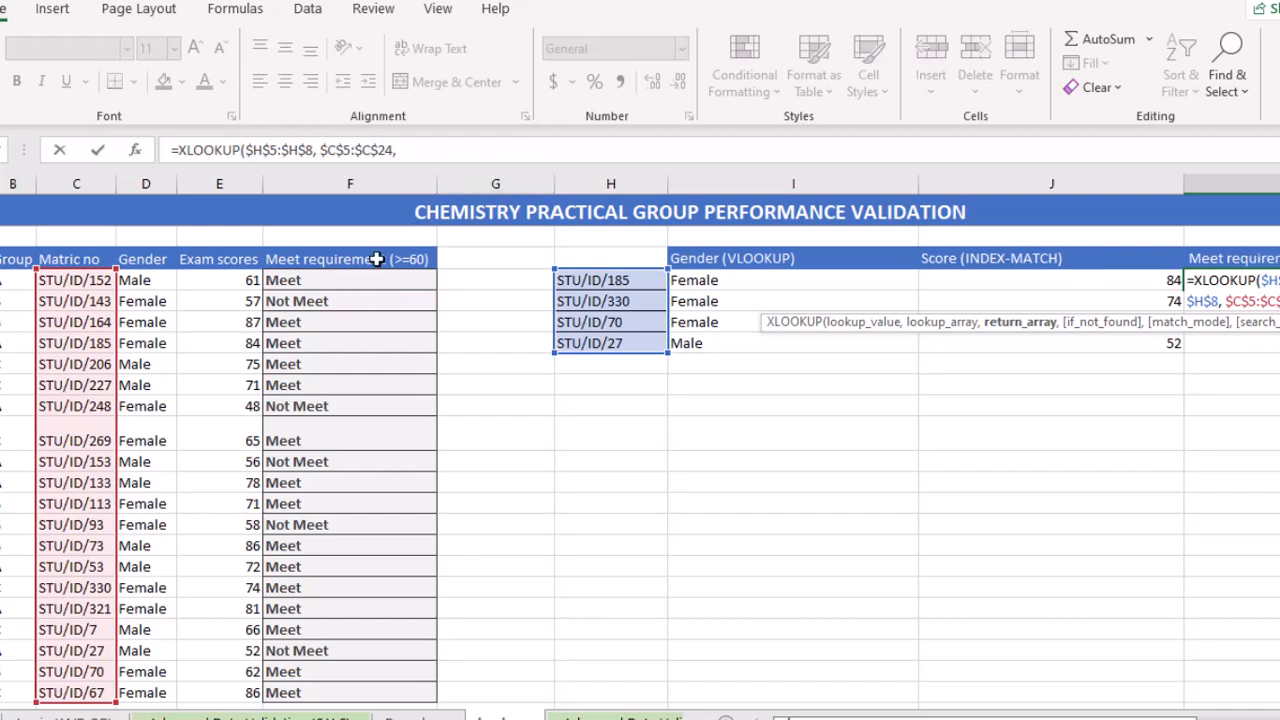
# Complete the K5 XLOOKUP formula with the Meet requirement (>=60) range $F$5:$F$24 as the absolute return array
pyautogui.click(299, 282)
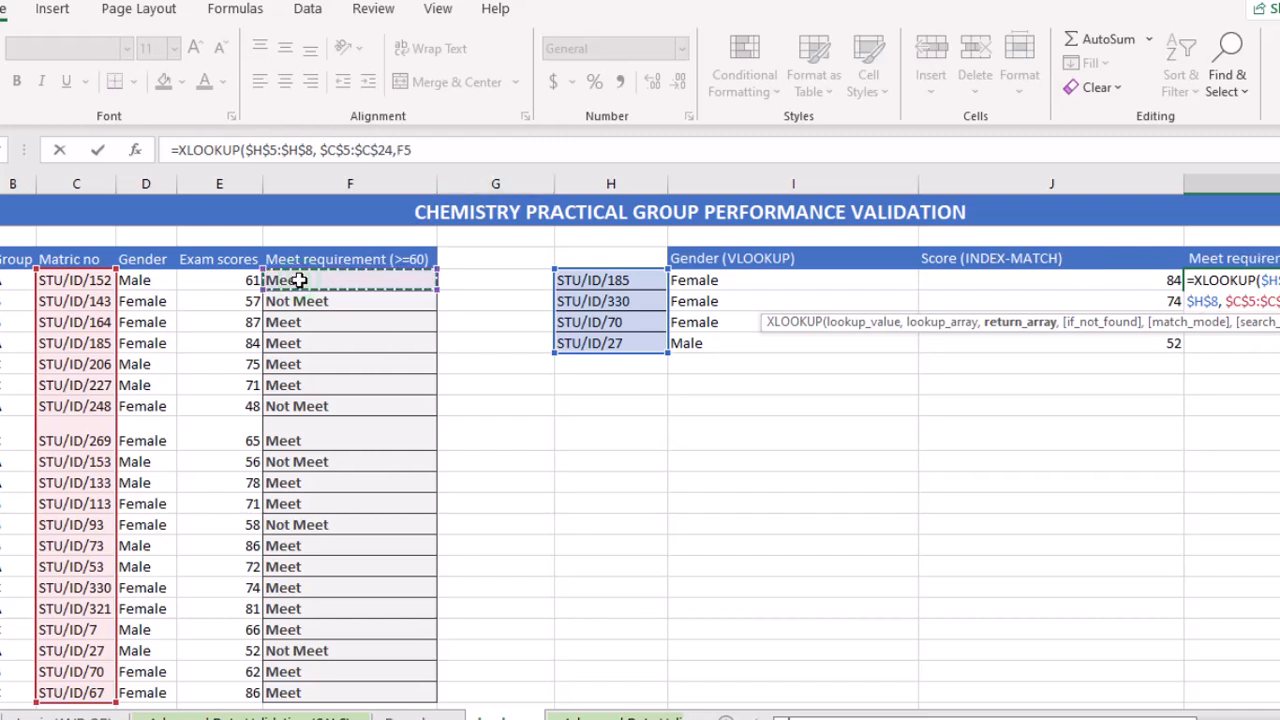
pyautogui.hotkey('ctrl', 'shift', 'Down')
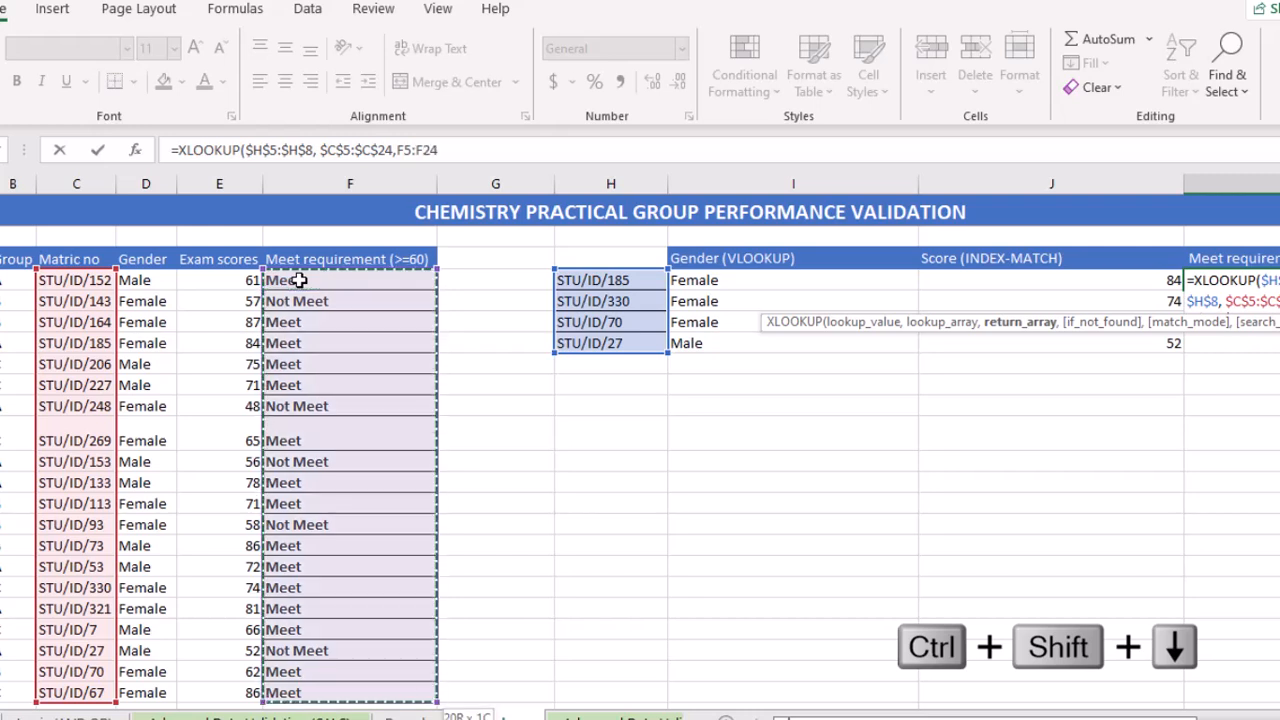
pyautogui.press('F4')
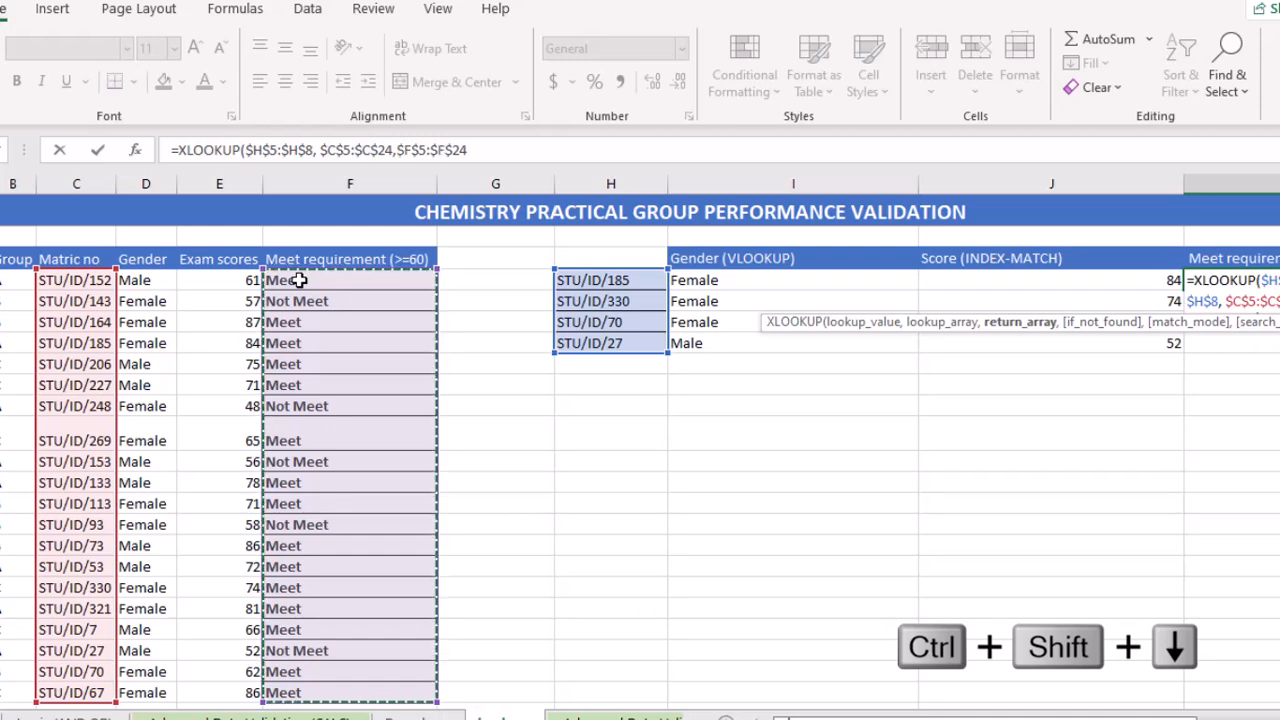
pyautogui.write(')')
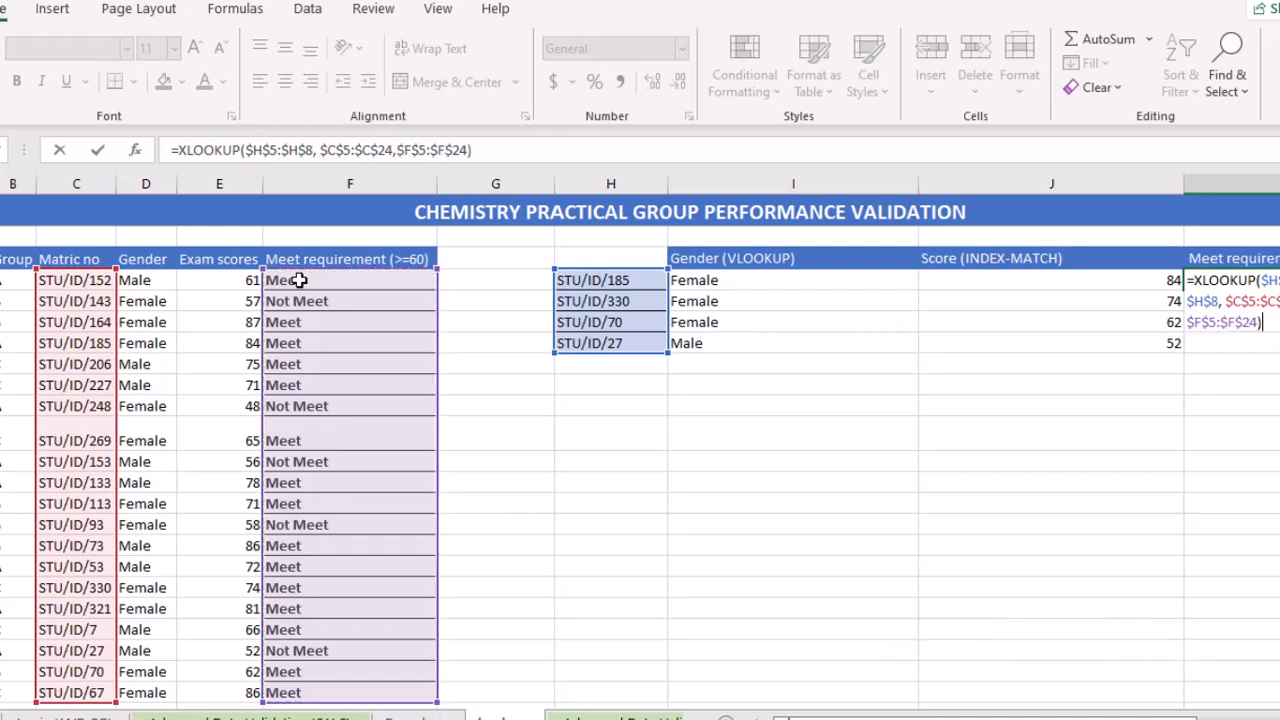
pyautogui.press('Return')
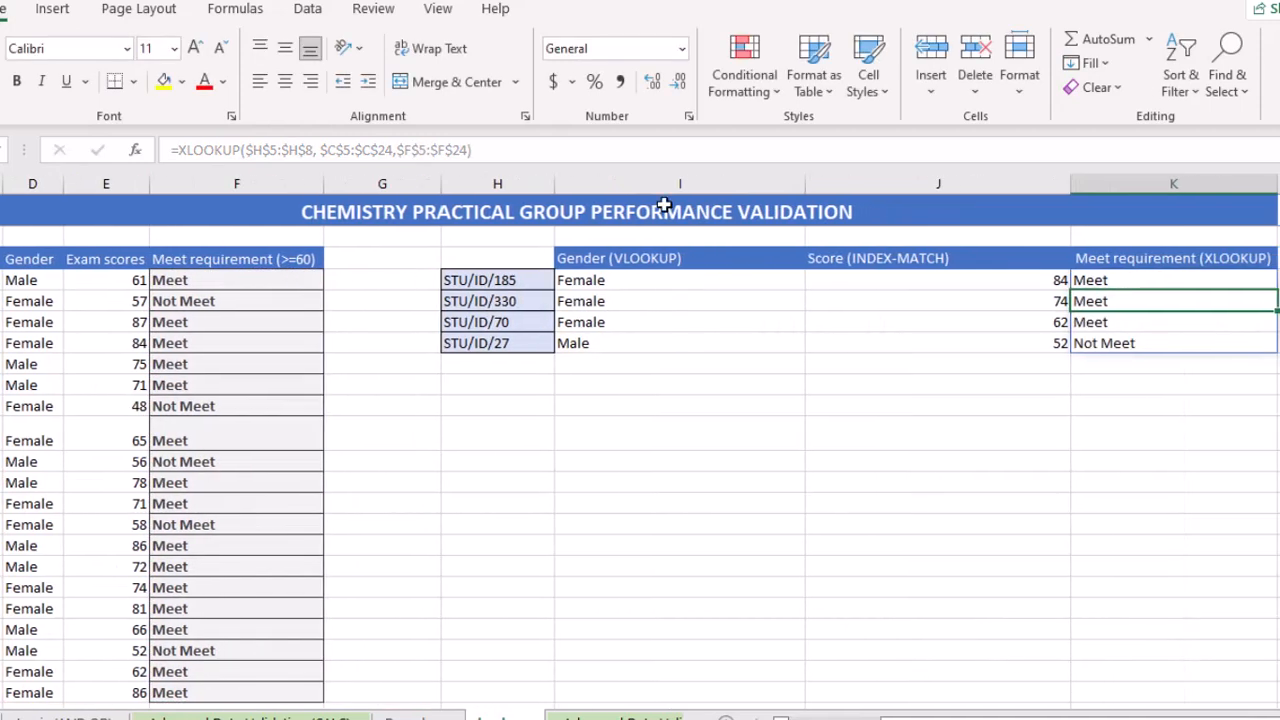
# Check the XLOOKUP results and formula in column K, and compare them with the VLOOKUP and INDEX-MATCH formulas in columns I and J
pyautogui.hscroll(3, 1160, 410)
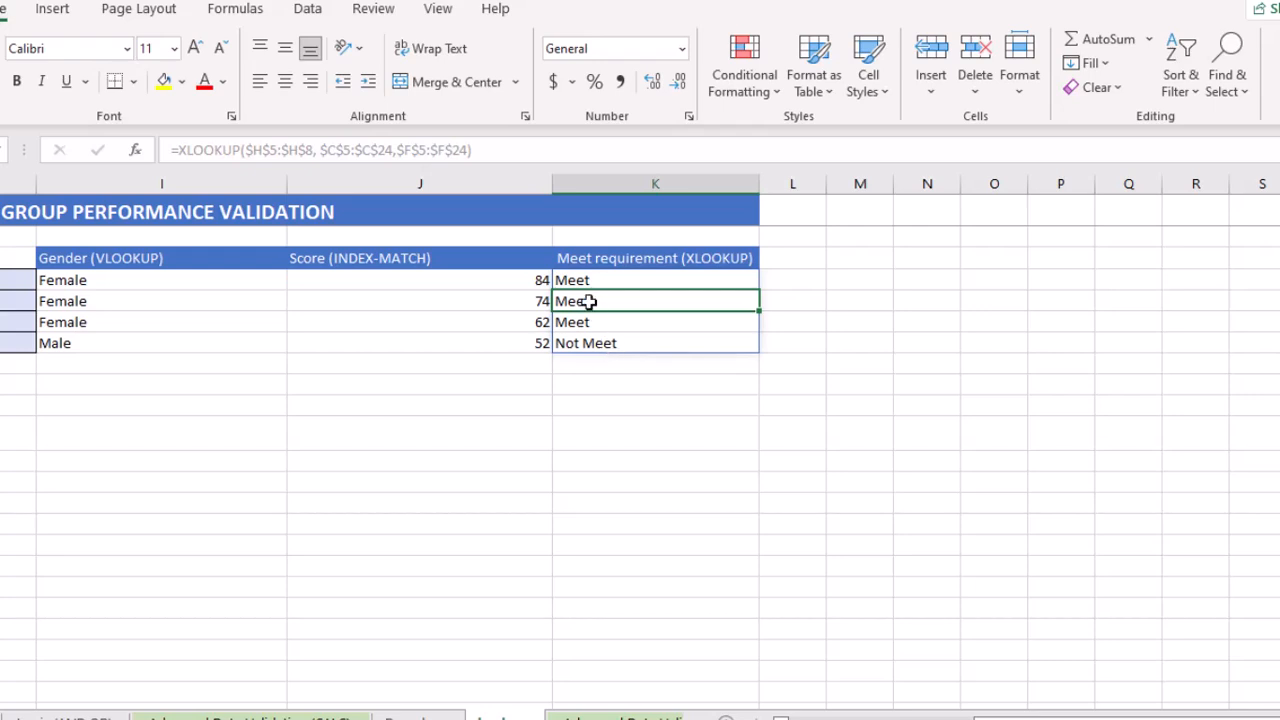
pyautogui.click(606, 343)
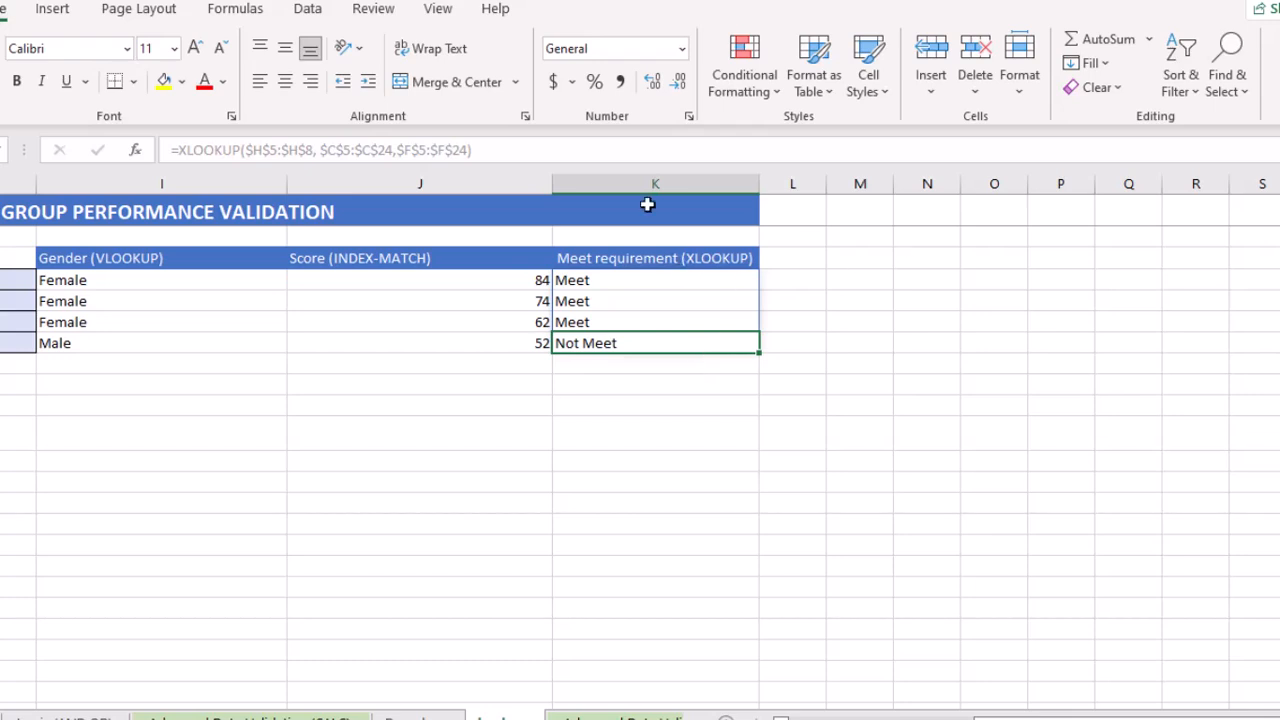
pyautogui.click(653, 289)
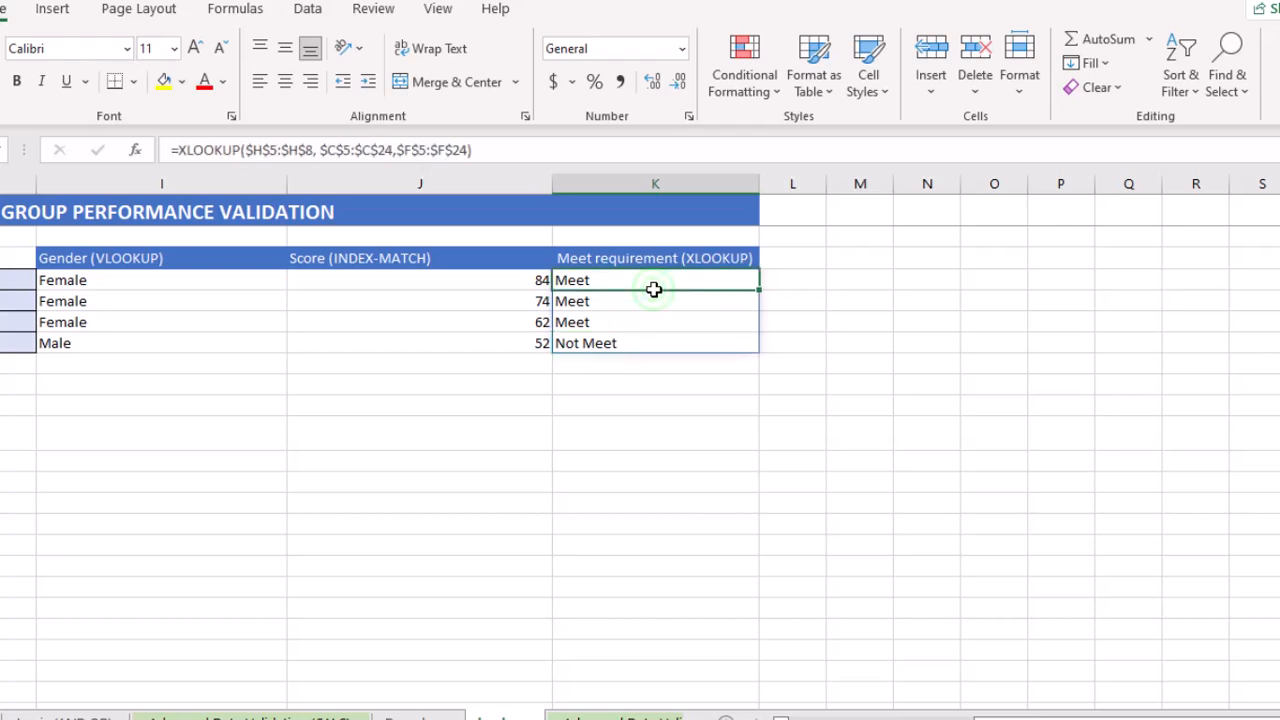
pyautogui.click(272, 150)
pyautogui.click(367, 150)
pyautogui.click(441, 150)
pyautogui.moveTo(549, 414); pyautogui.dragTo(547, 417)
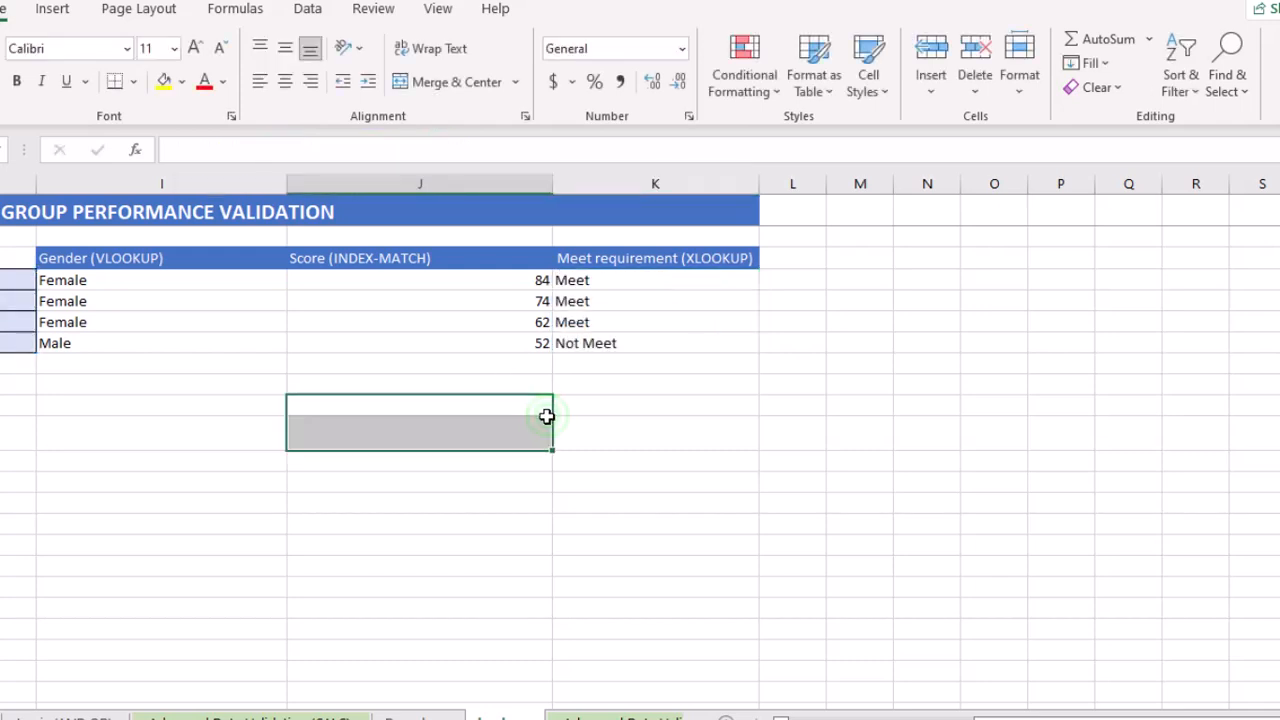
pyautogui.click(657, 480)
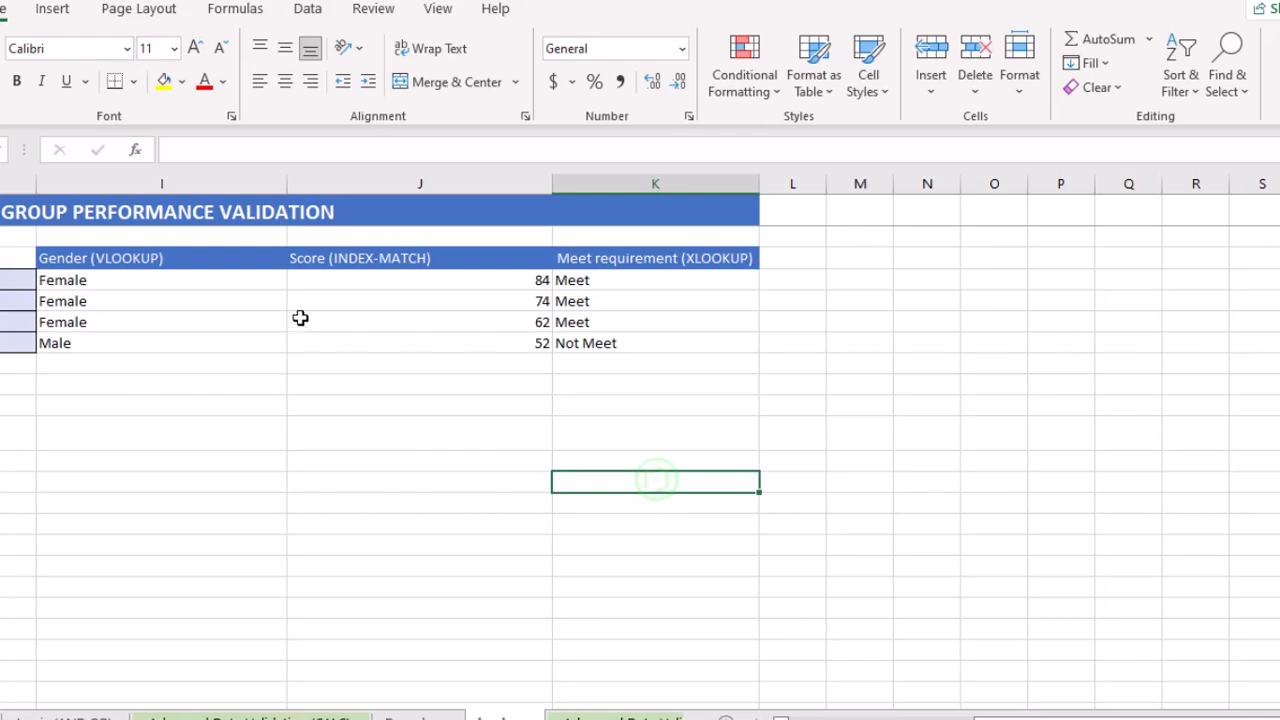
pyautogui.click(137, 298)
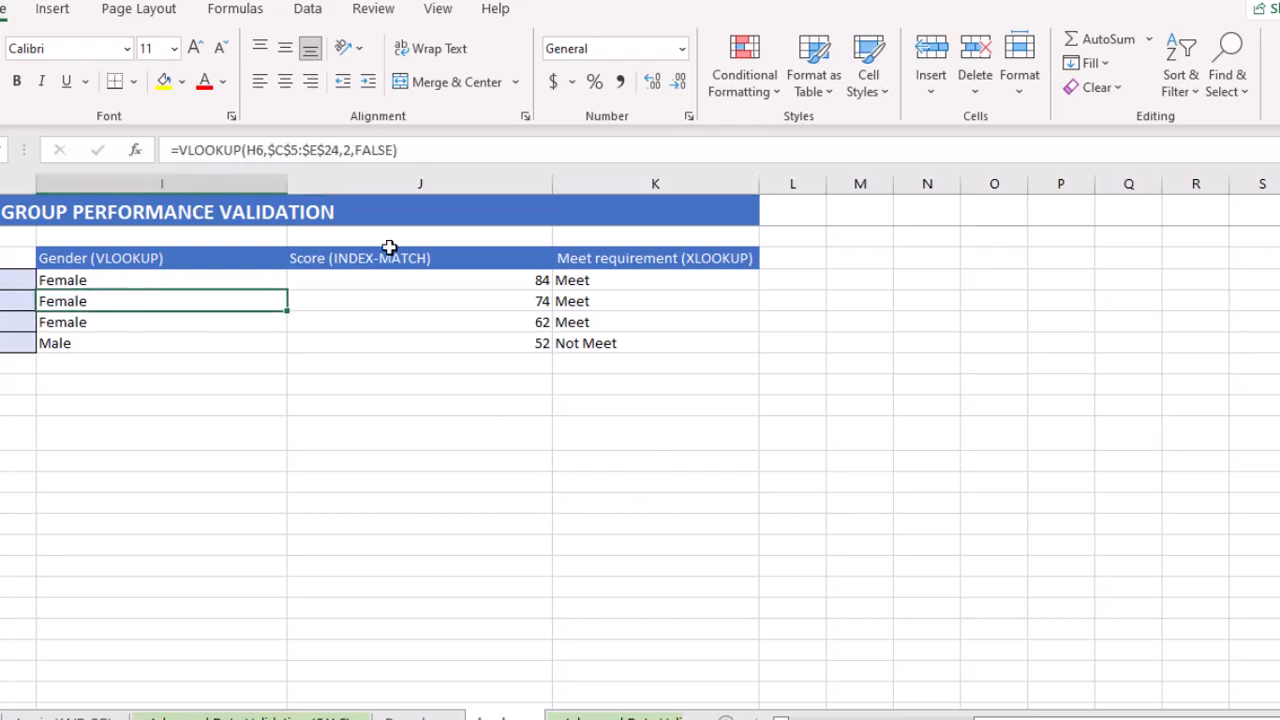
pyautogui.click(374, 316)
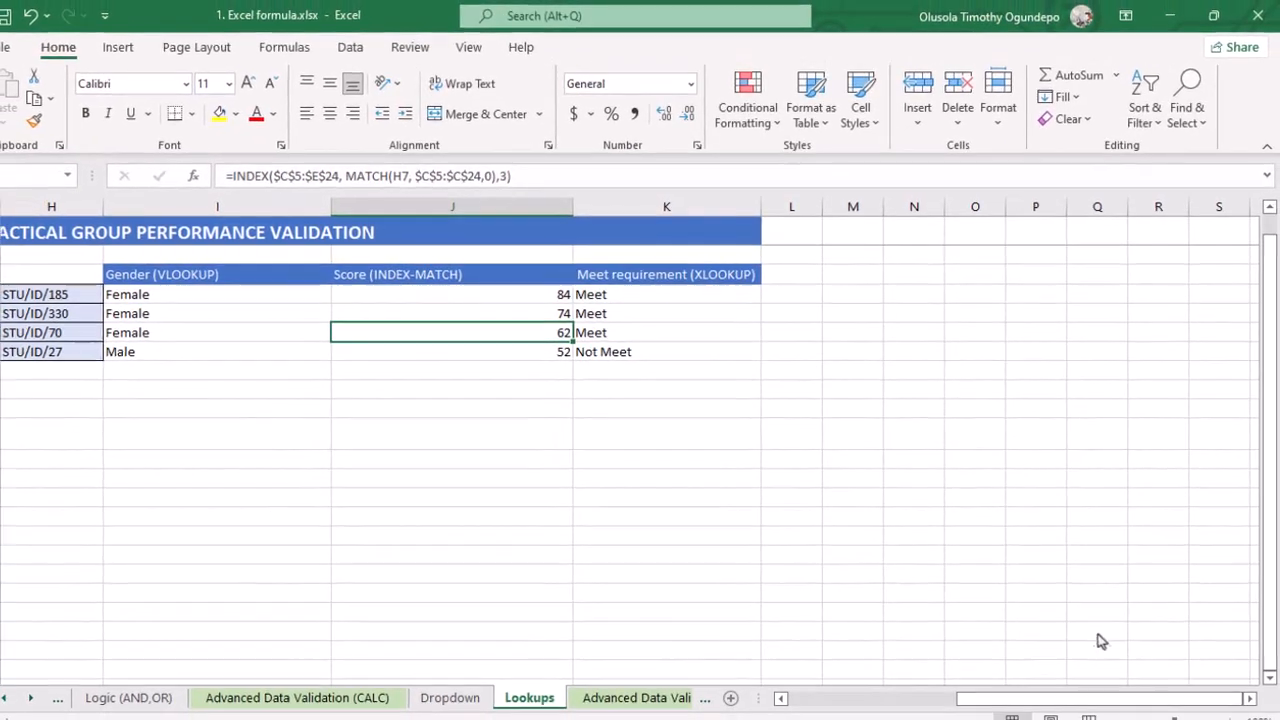
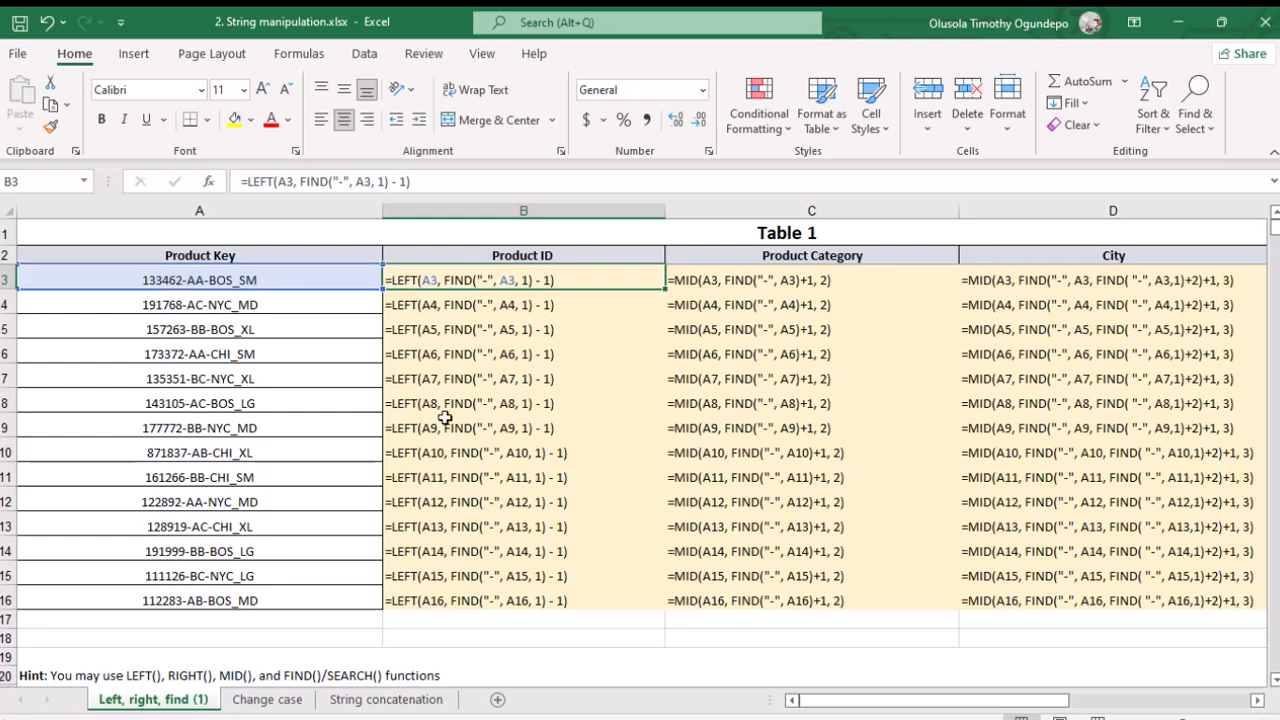
# In the String manipulation workbook, examine the Product Key breakdown diagram and the Product ID formulas in B3 and B4
pyautogui.hscroll(5, 444, 418)
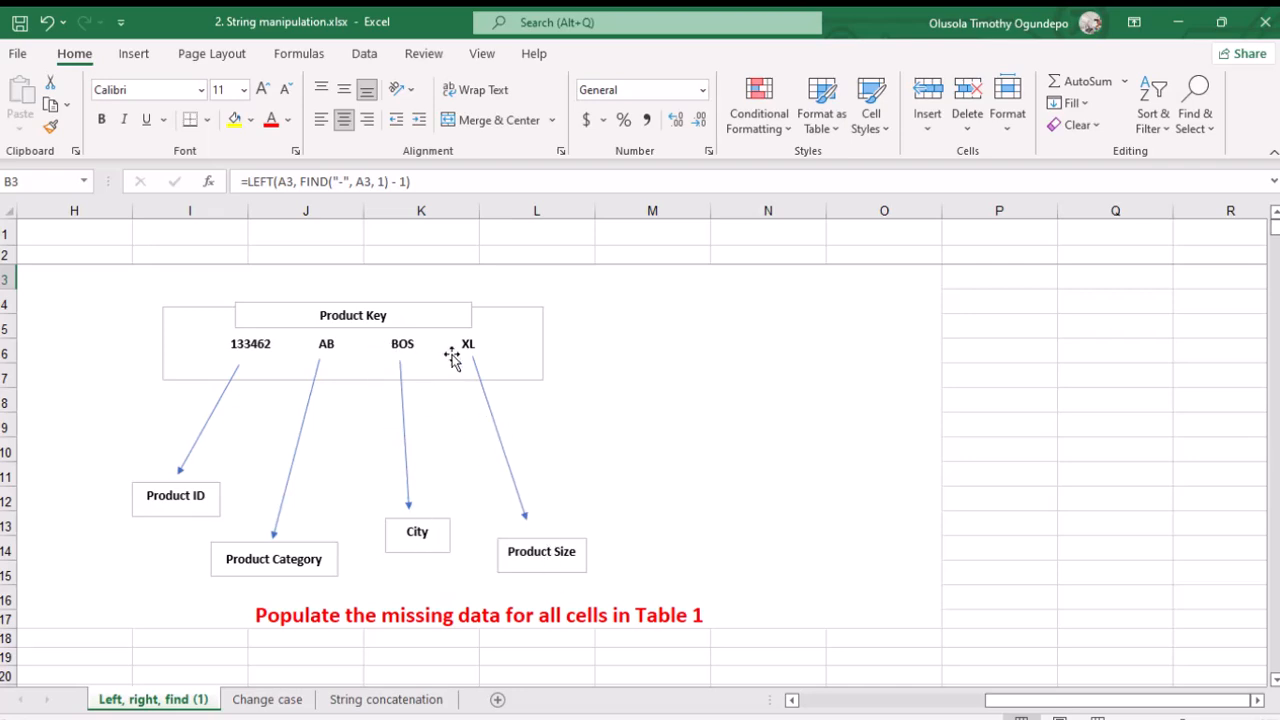
pyautogui.hscroll(-5, 461, 356)
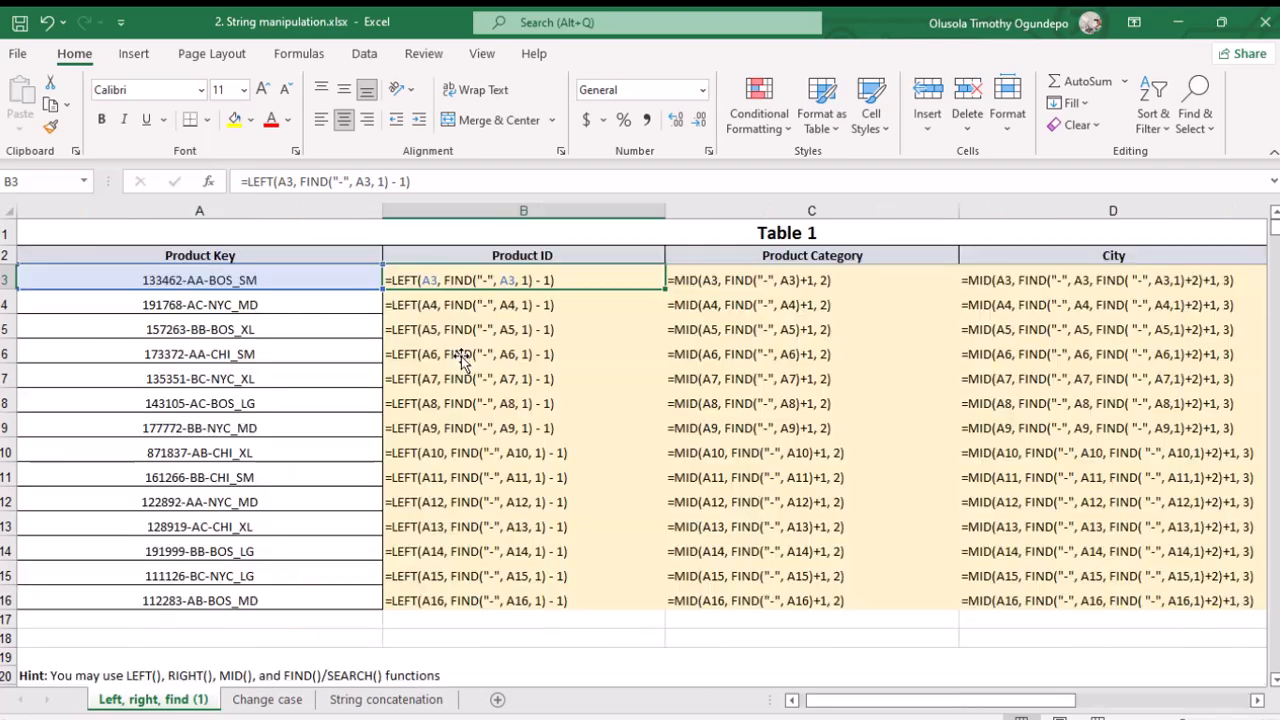
pyautogui.click(440, 307)
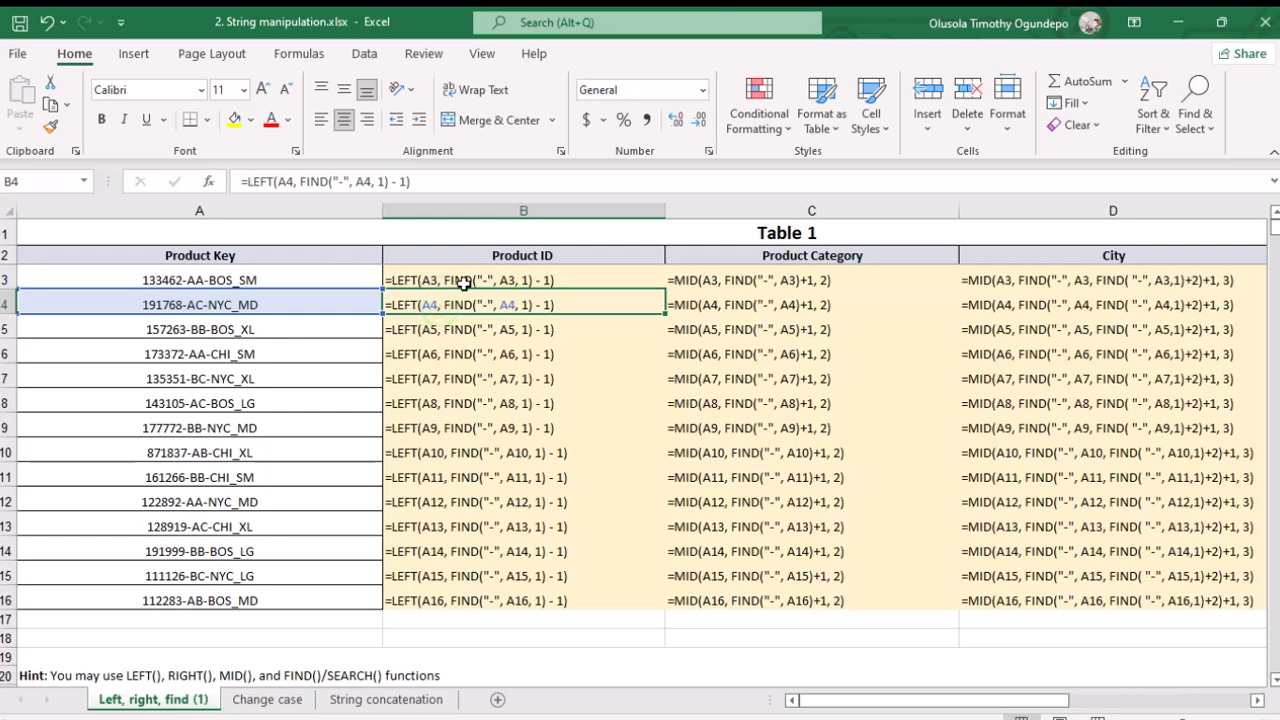
pyautogui.click(460, 281)
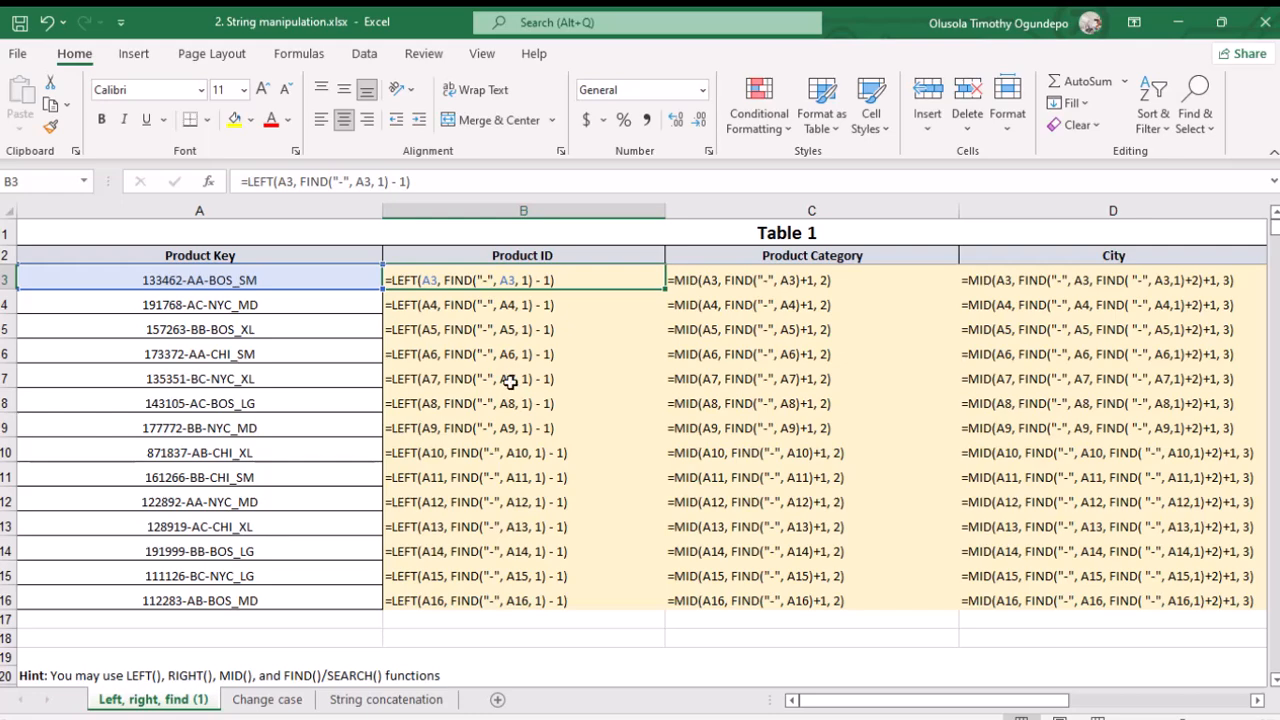
# Examine the LEFT, MID and RIGHT formulas that split the product keys in columns B to E, and compare them with their results
pyautogui.hscroll(1, 508, 380)
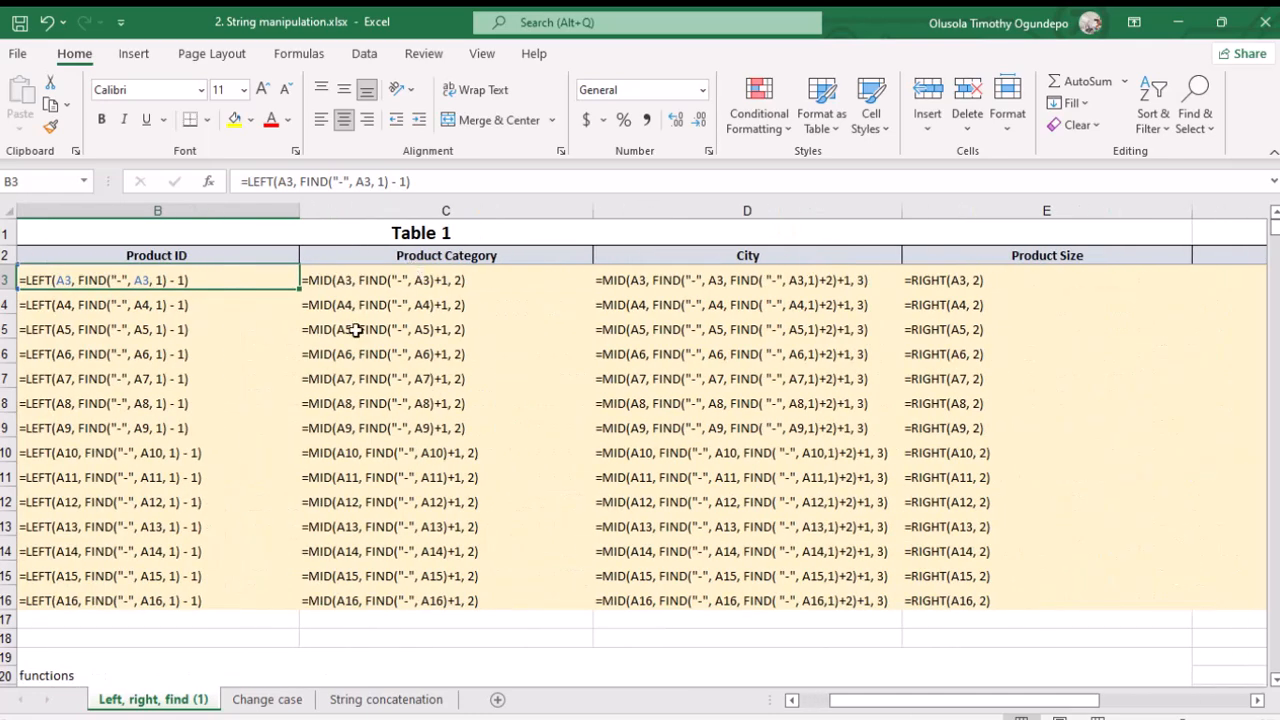
pyautogui.hscroll(-1, 355, 330)
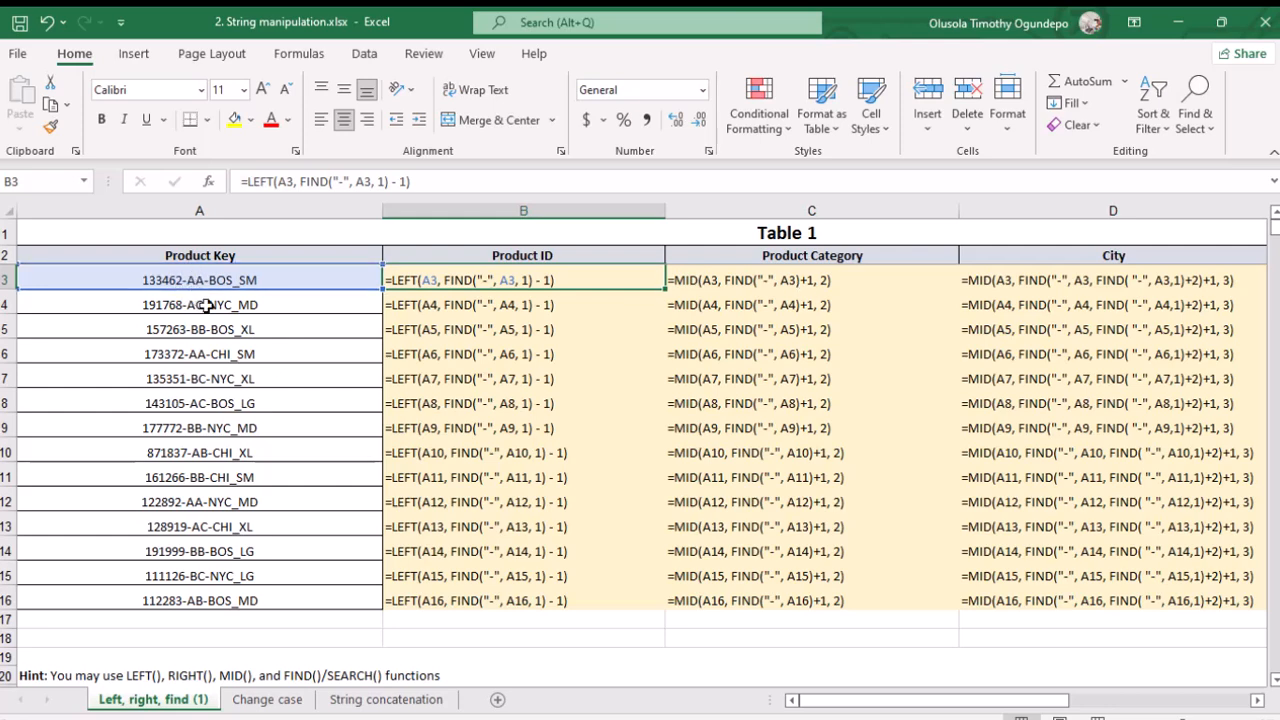
pyautogui.hscroll(3, 240, 304)
pyautogui.hscroll(-3, 240, 304)
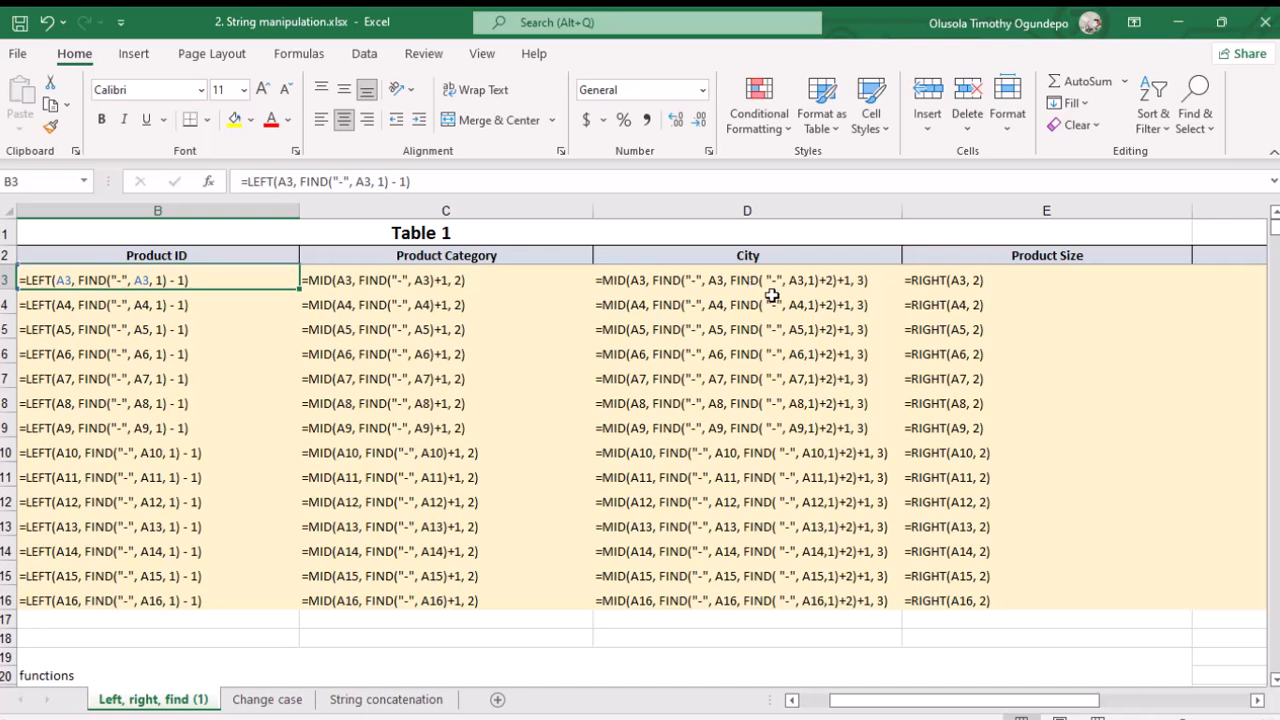
pyautogui.hscroll(-2, 440, 400)
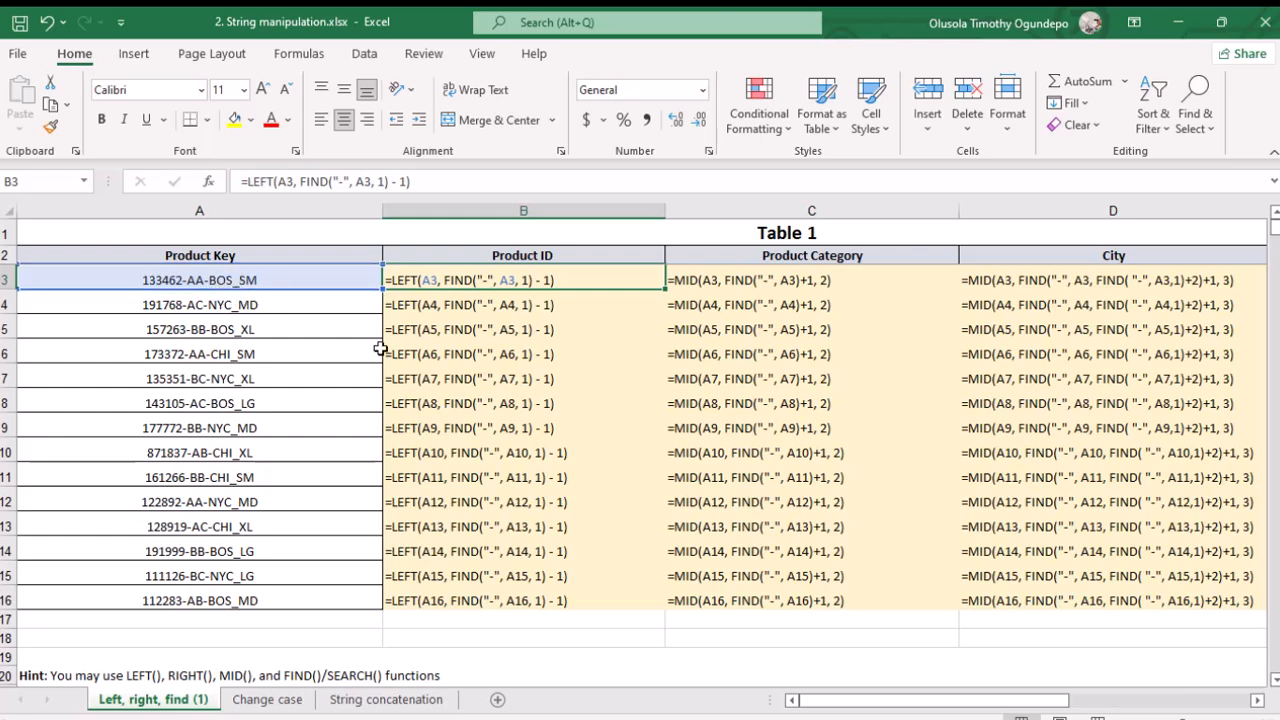
pyautogui.hscroll(4, 380, 348)
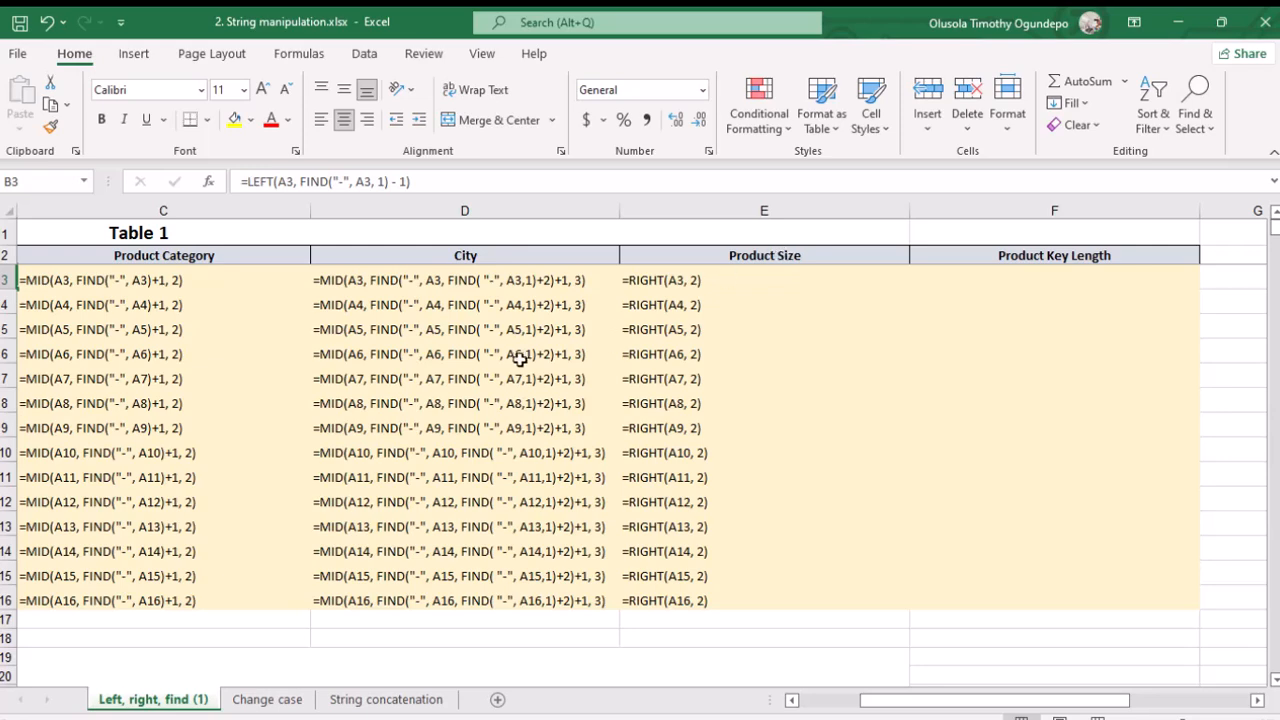
pyautogui.hscroll(-4, 521, 354)
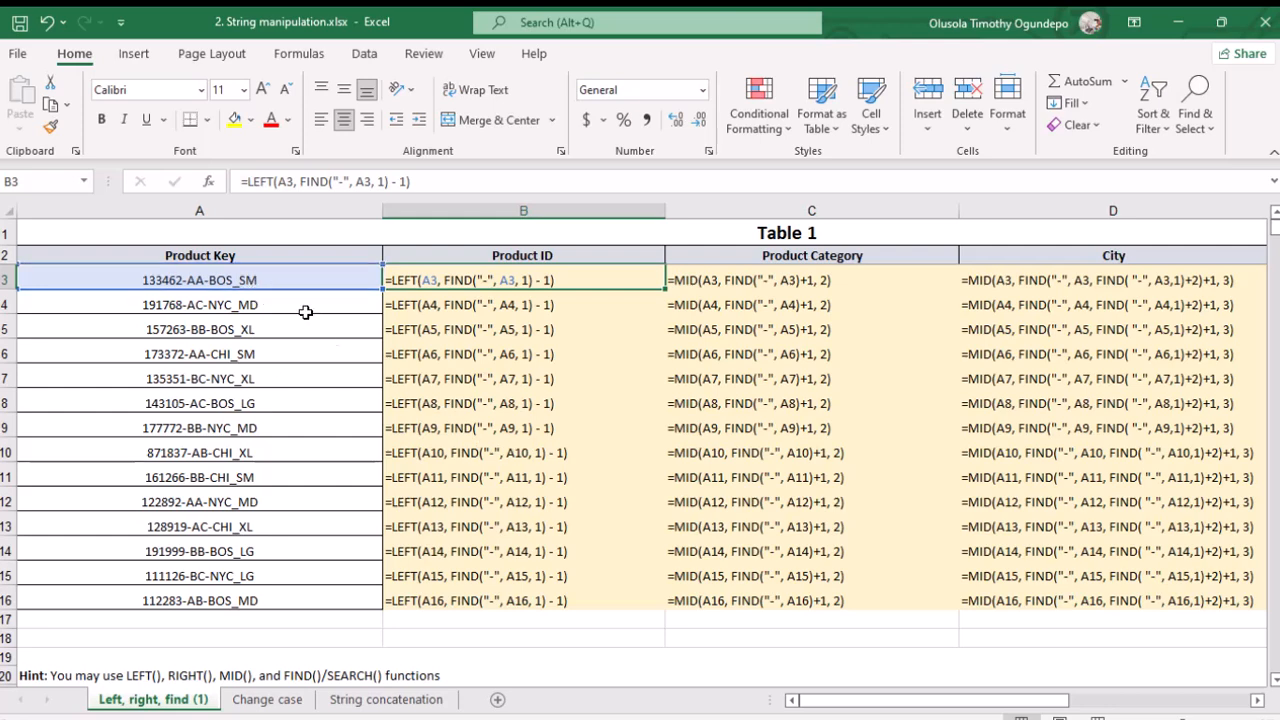
pyautogui.hscroll(4, 646, 286)
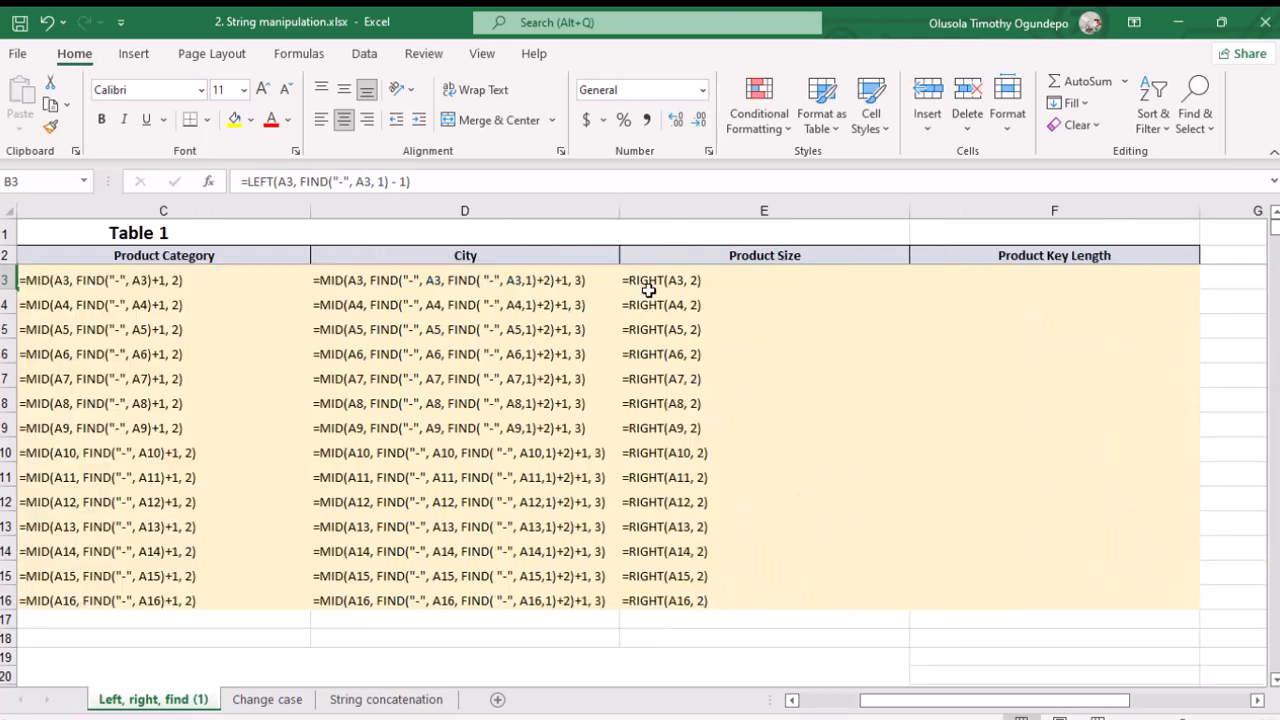
pyautogui.click(494, 385)
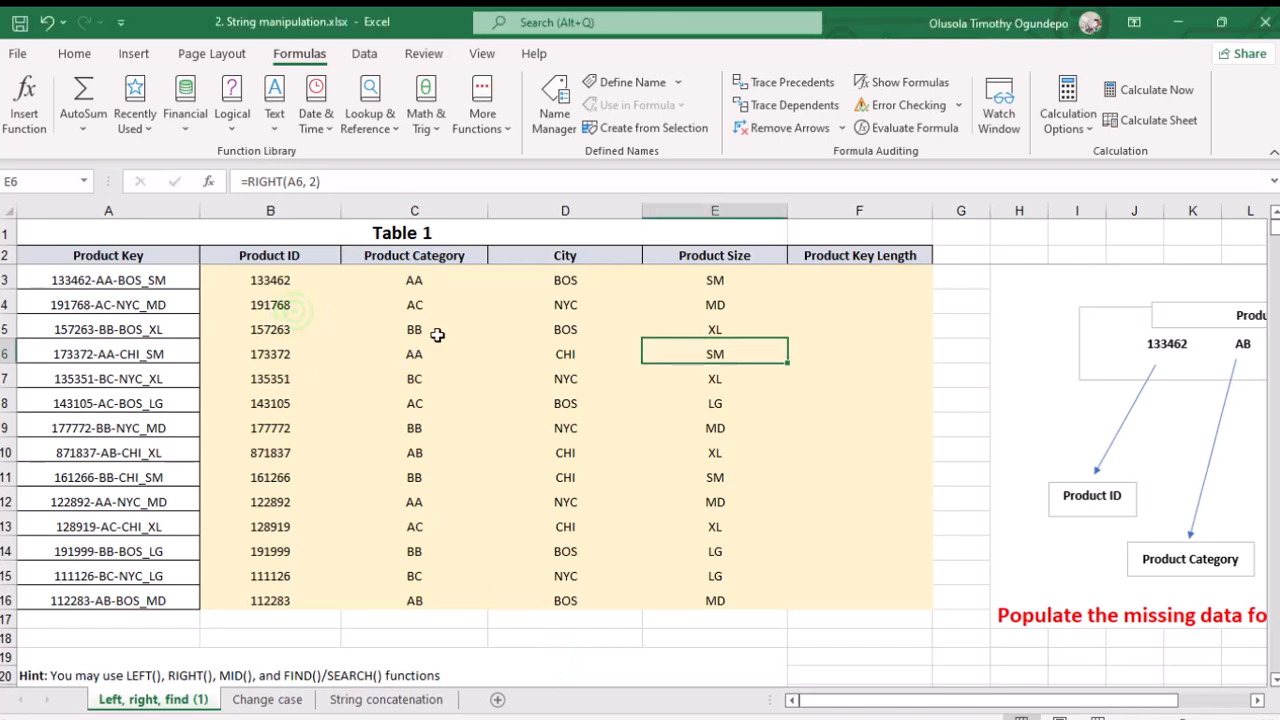
pyautogui.click(437, 334)
pyautogui.click(708, 374)
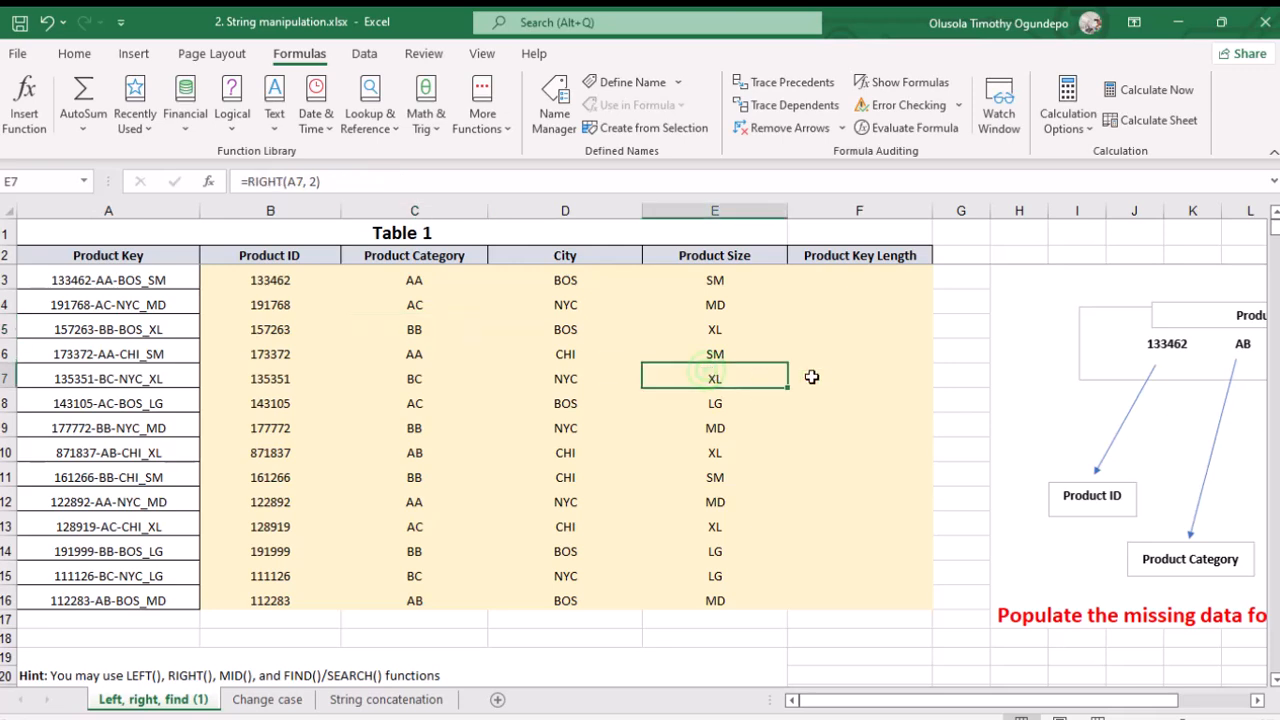
# Enter =LEN(A3) in F3 to compute the Product Key Length of the first product key
pyautogui.click(850, 280)
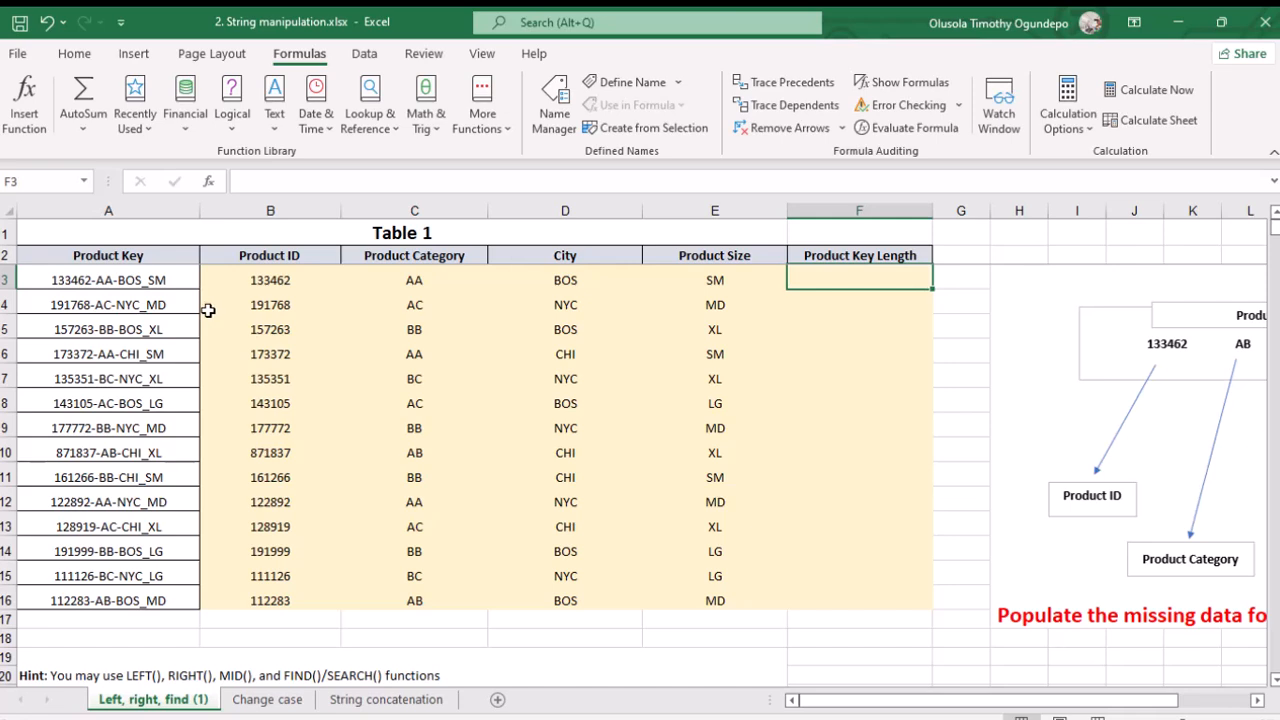
pyautogui.click(139, 285)
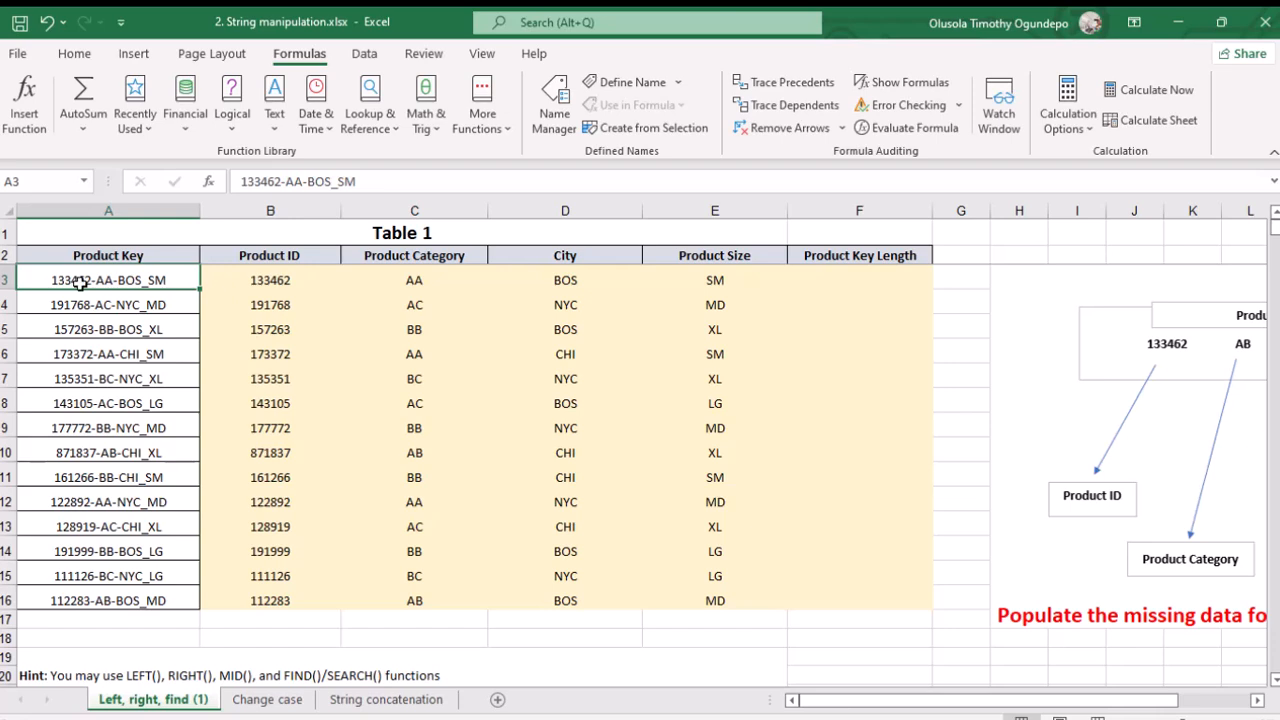
pyautogui.click(863, 282)
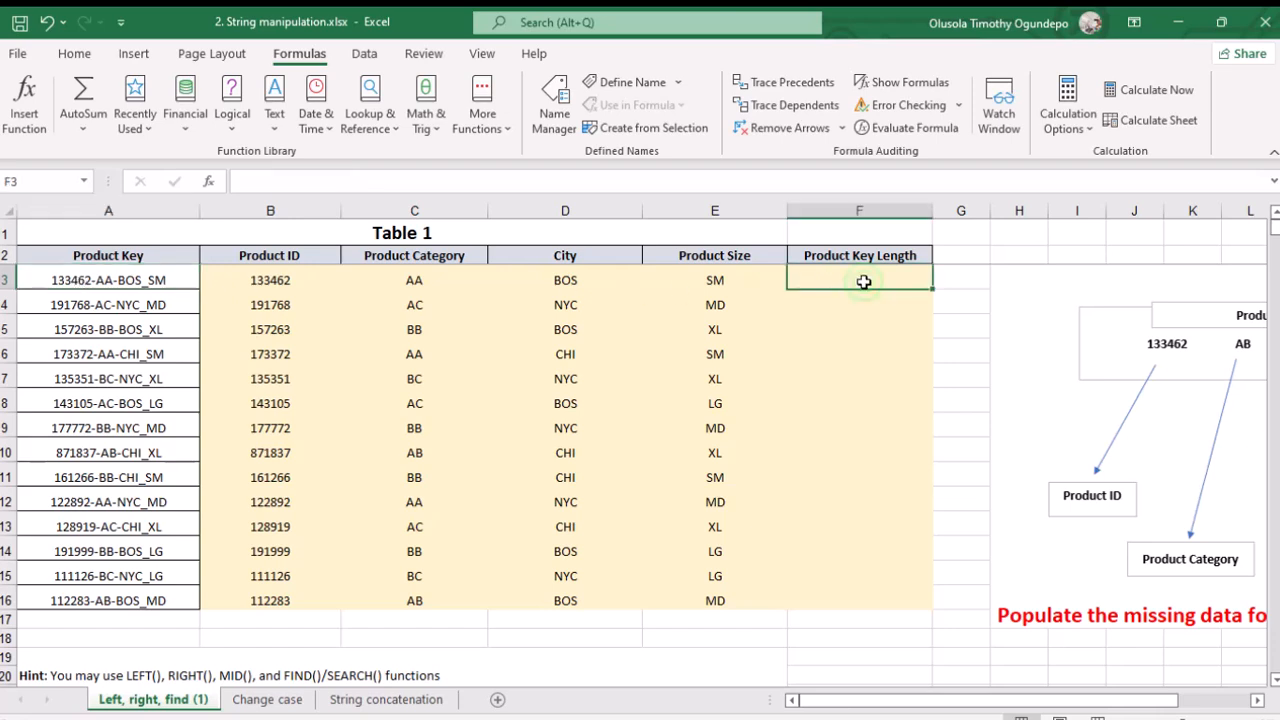
pyautogui.write('=')
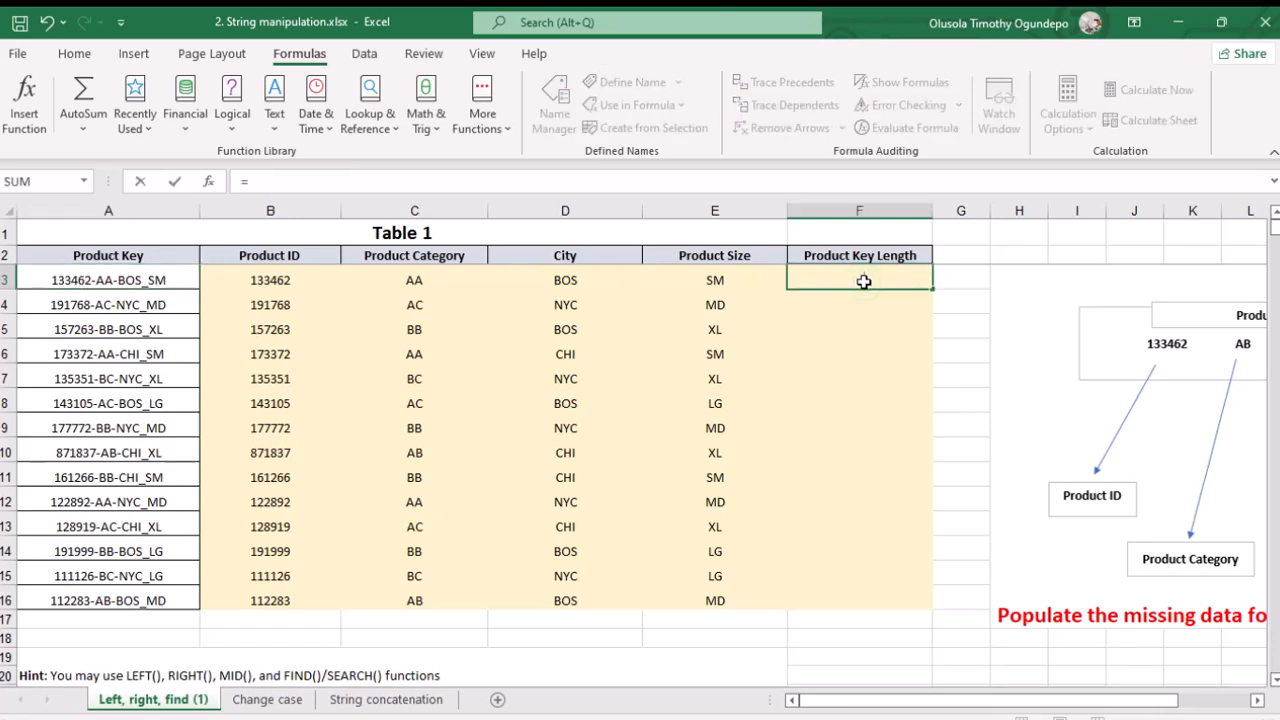
pyautogui.write('len')
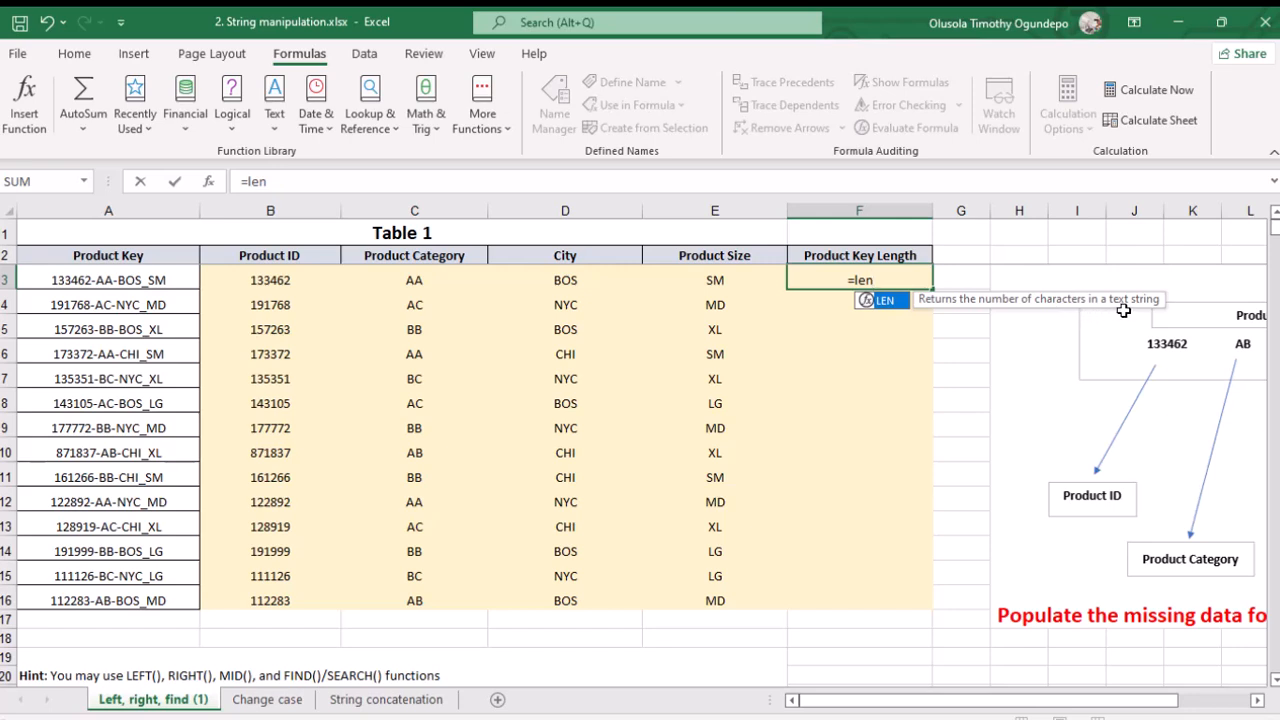
pyautogui.press('Tab')
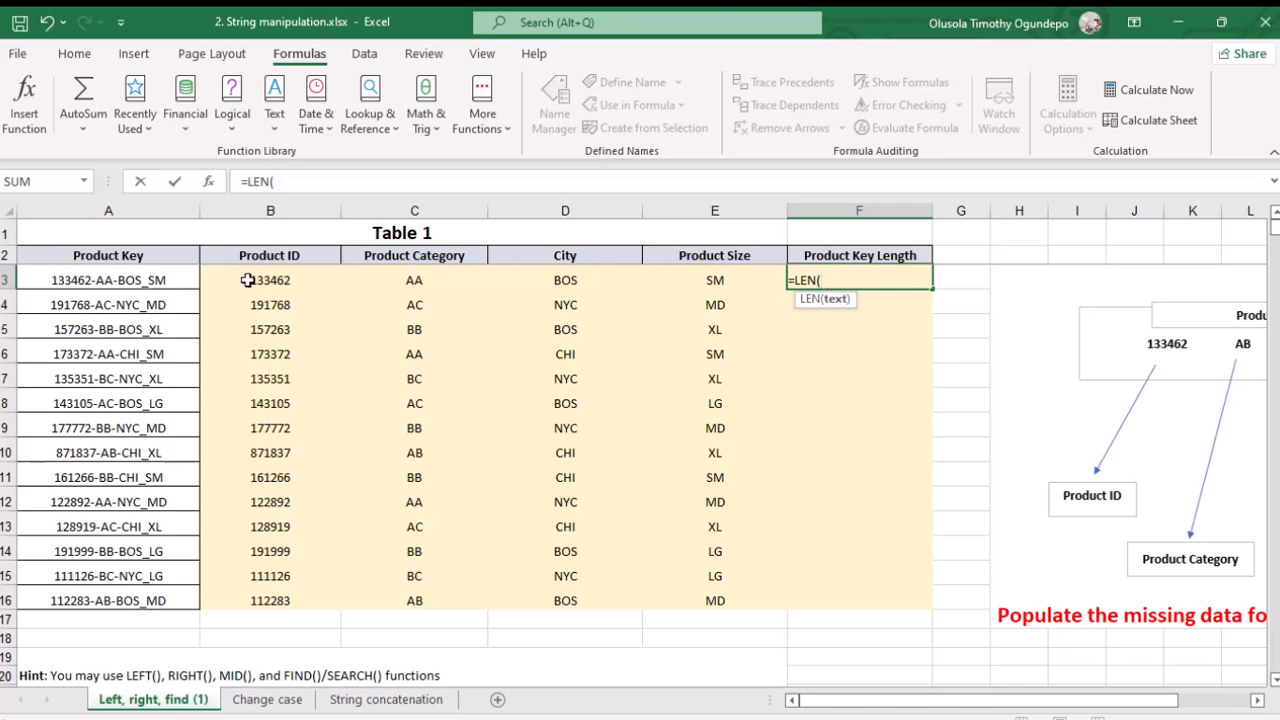
pyautogui.click(148, 281)
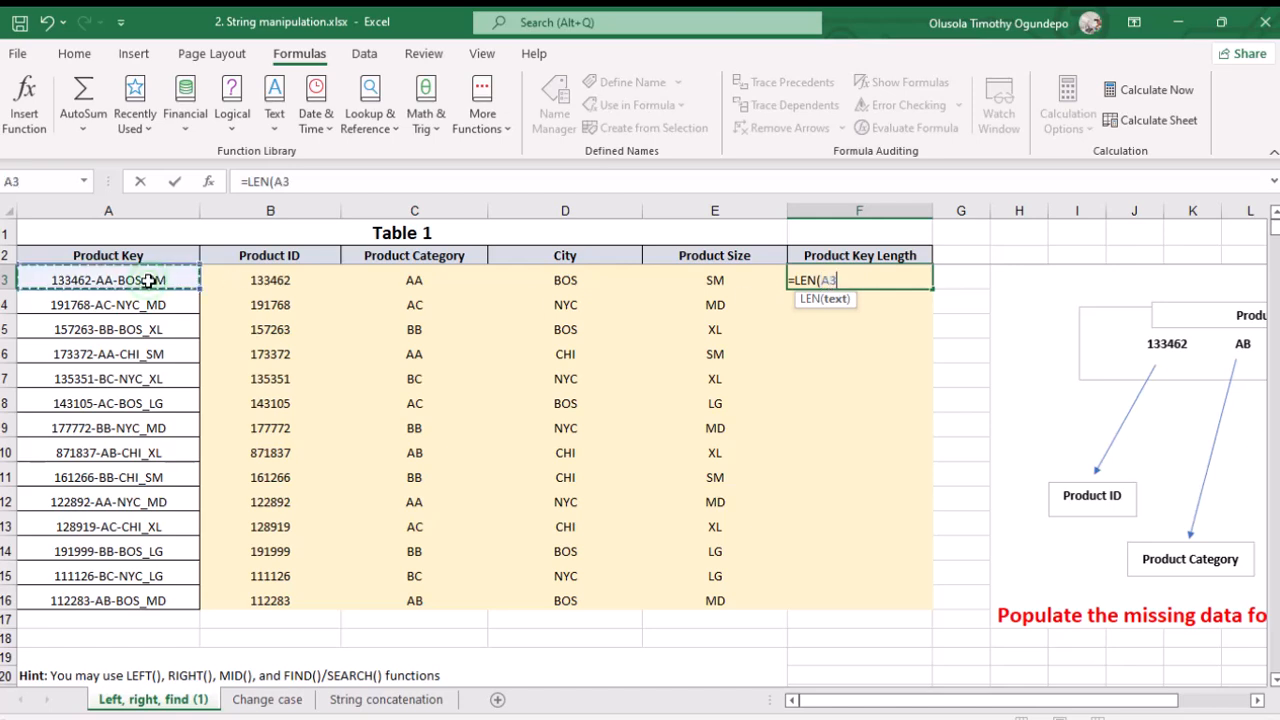
pyautogui.write(')')
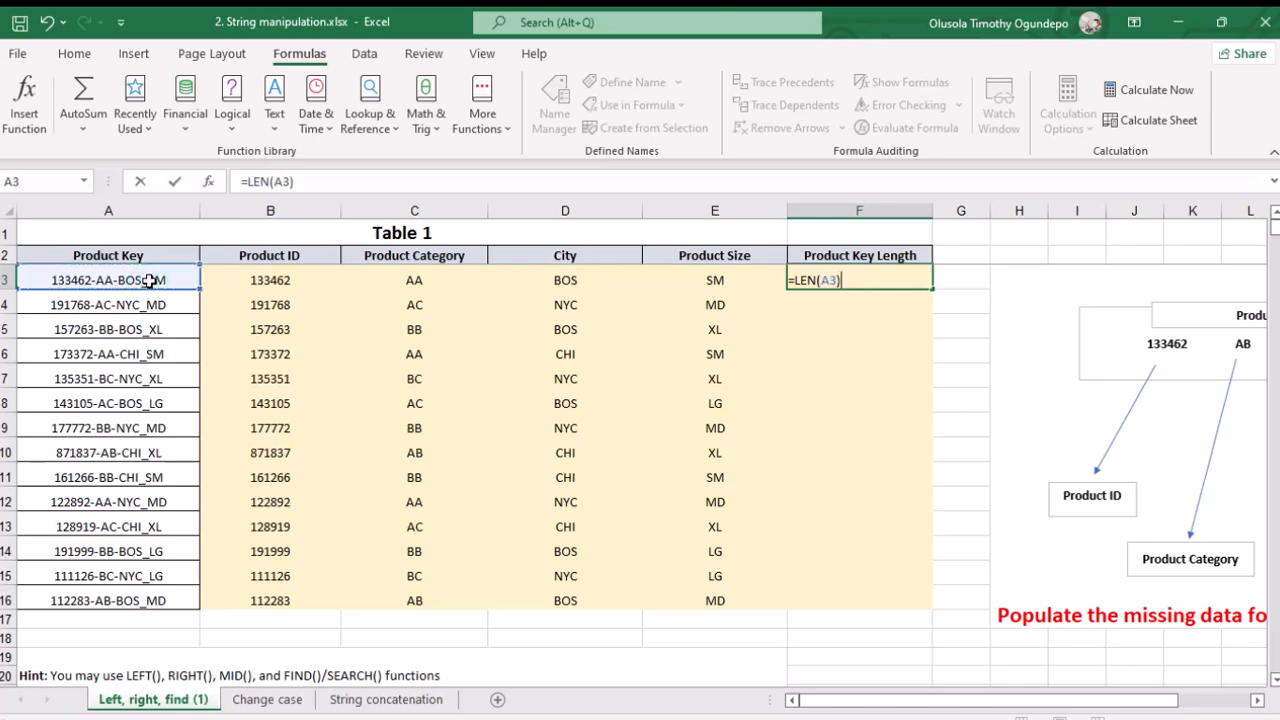
pyautogui.press('Return')
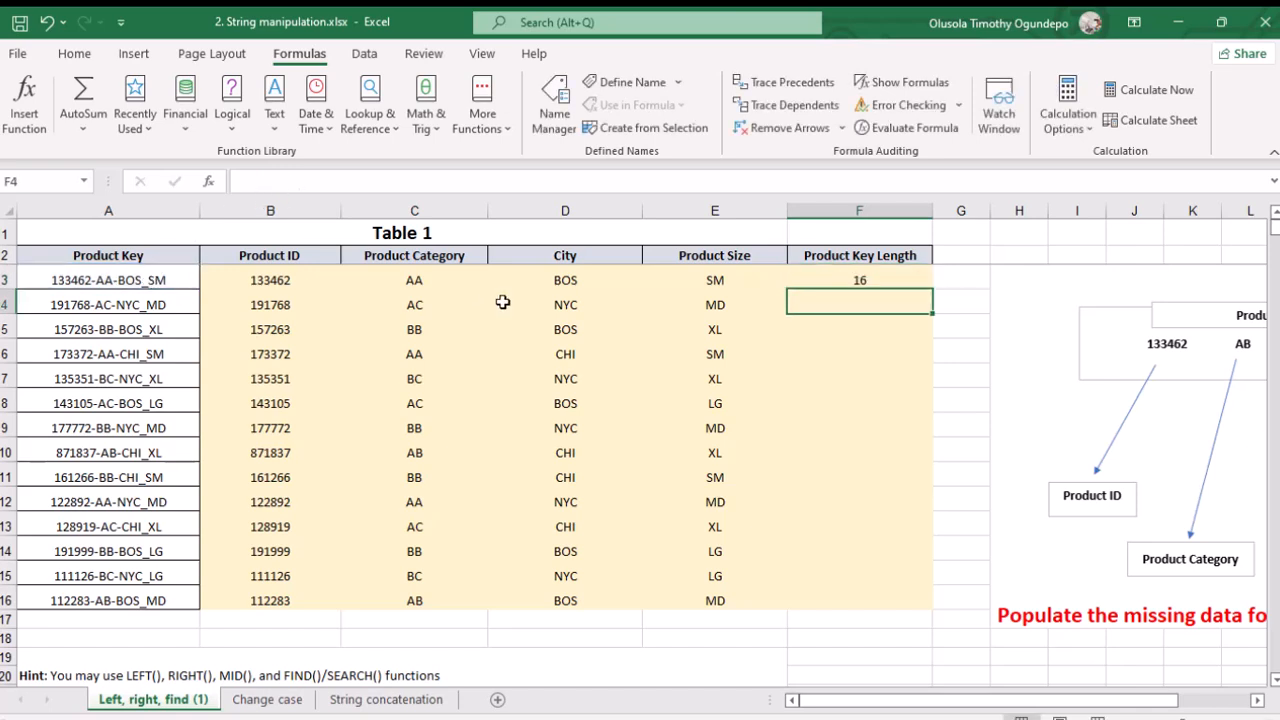
# Fill the LEN formula from F3 down the Product Key Length column to F16 and check the copied formulas
pyautogui.click(872, 280)
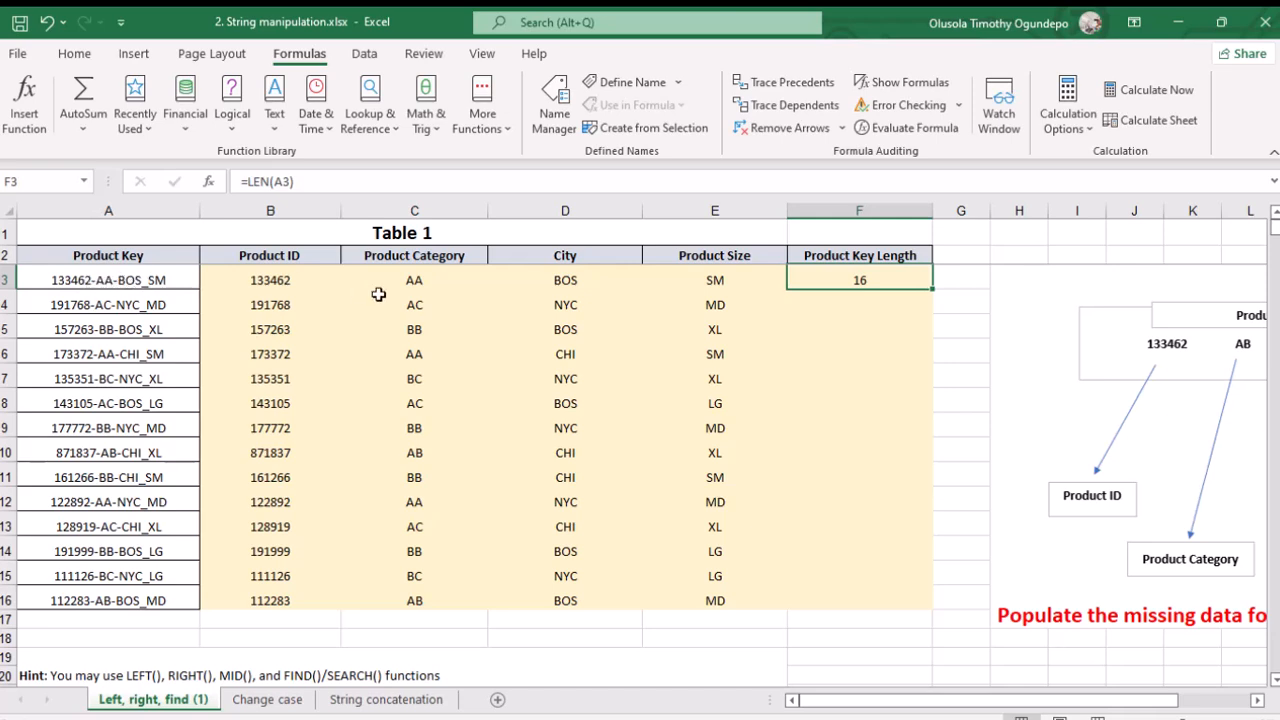
pyautogui.doubleClick(933, 289)
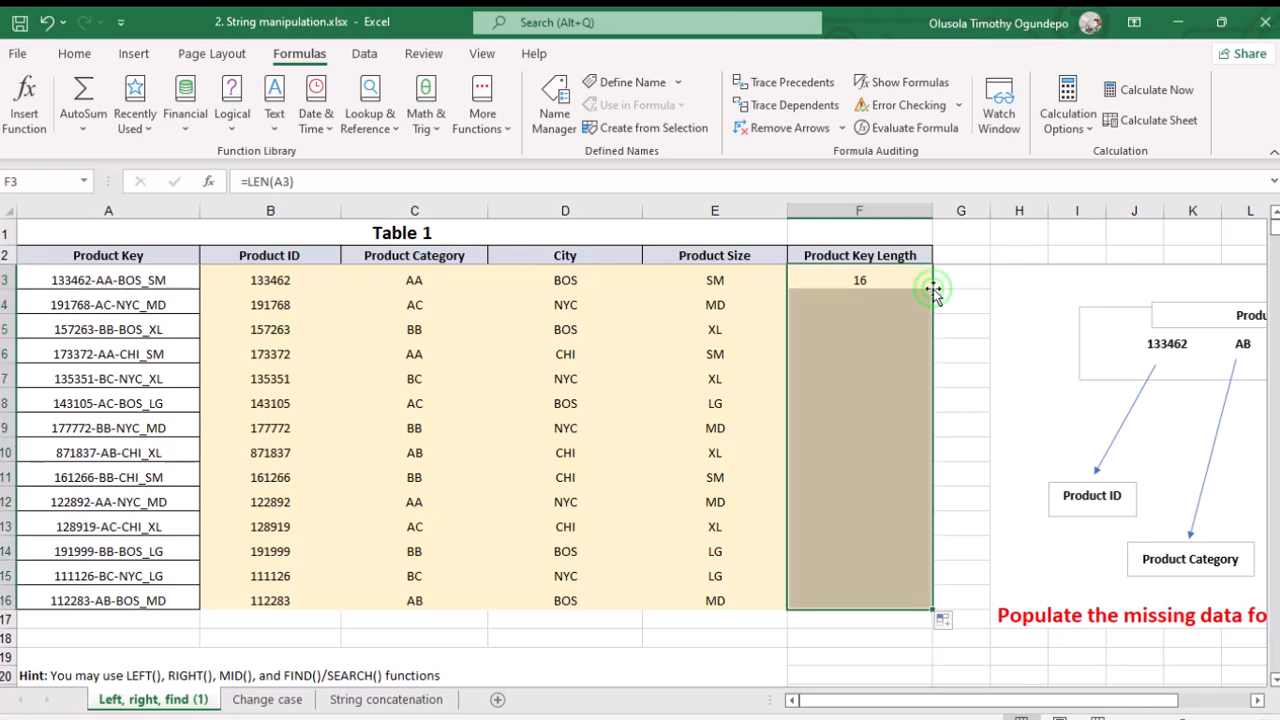
pyautogui.click(887, 449)
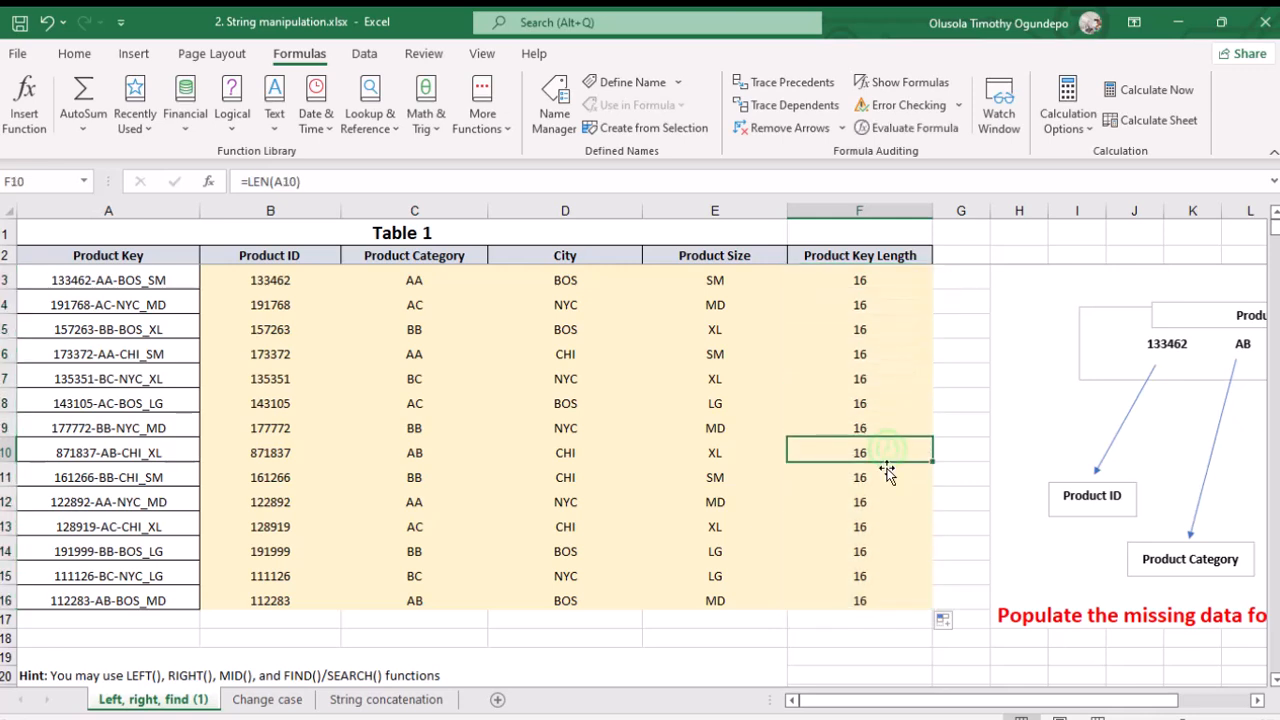
pyautogui.click(848, 347)
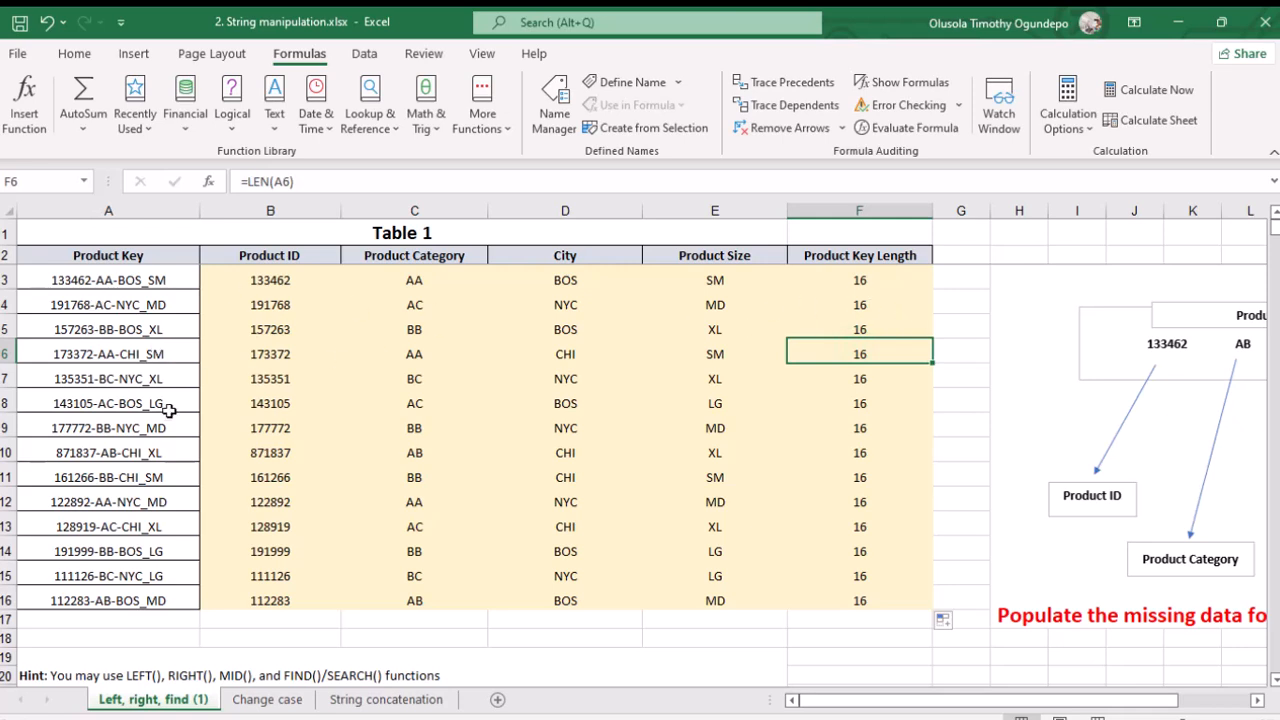
# Shorten the product key in A9 to 1772-BB-NYC_MD
pyautogui.doubleClick(66, 430)
pyautogui.click(77, 430)
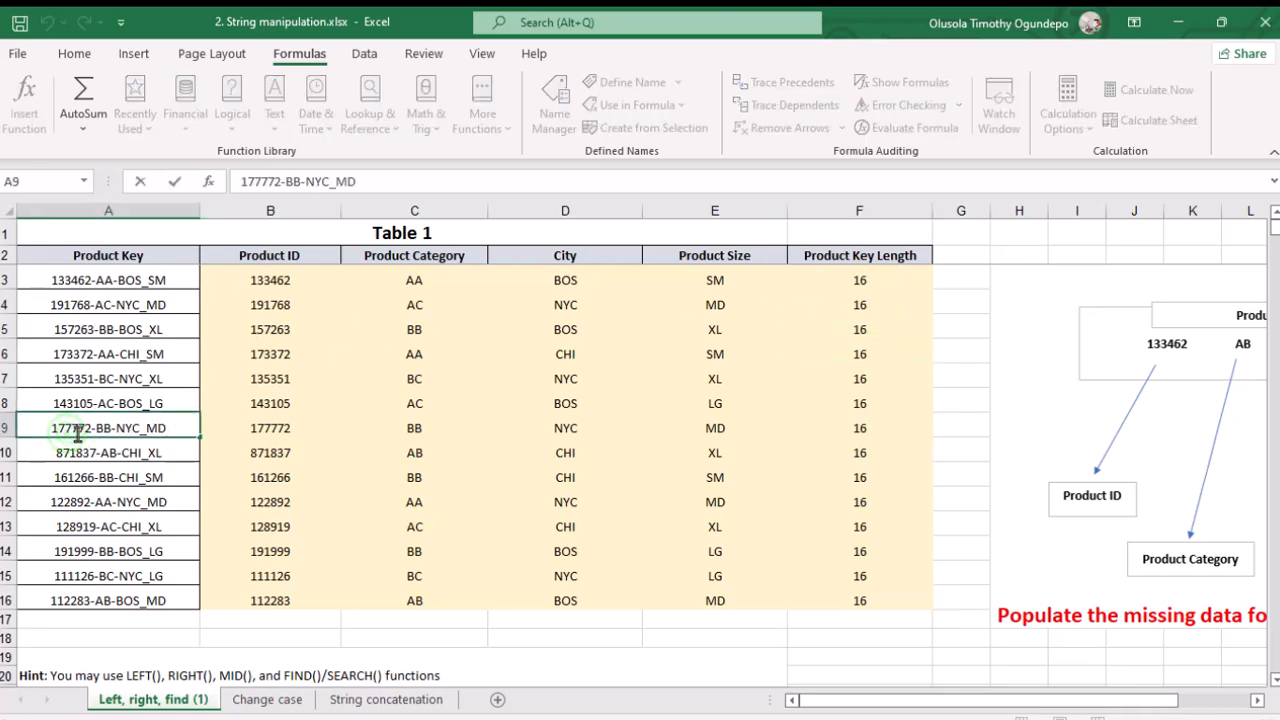
pyautogui.press('BackSpace')
pyautogui.press('BackSpace')
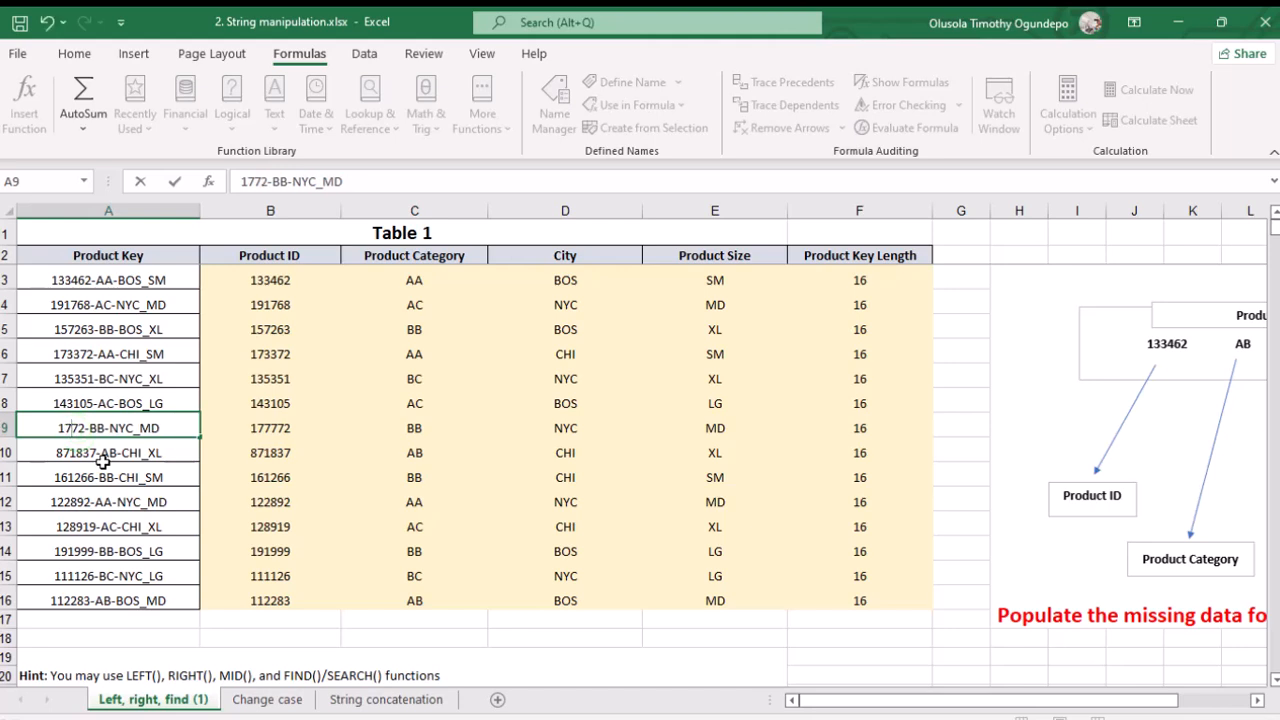
pyautogui.press('Return')
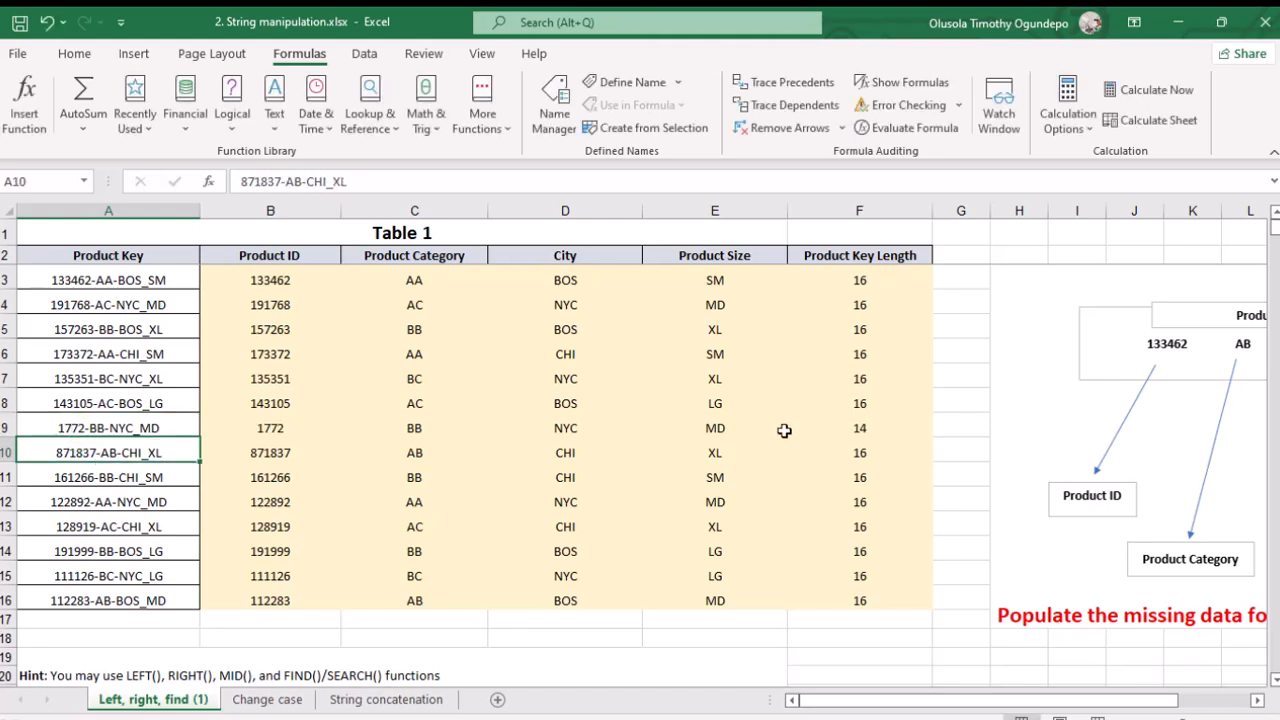
# Shorten the product key in A6 to 172-AA-CHI_SM
pyautogui.doubleClick(80, 354)
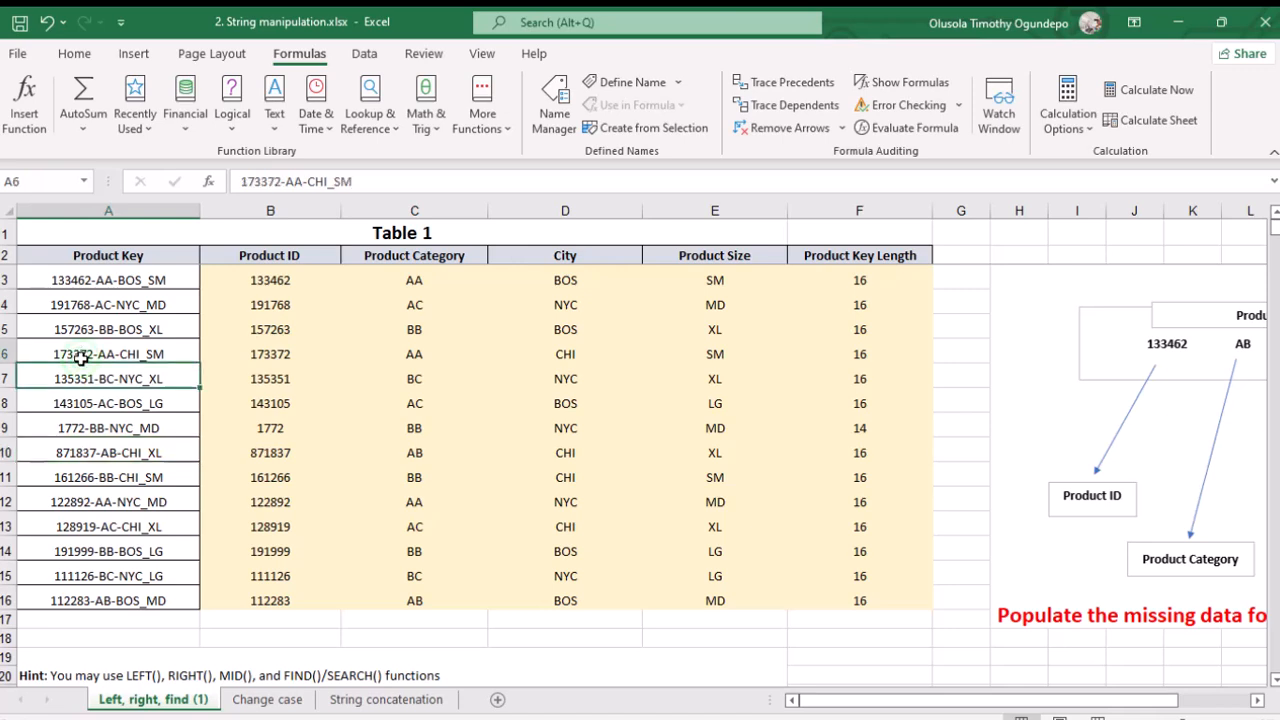
pyautogui.press('Left')
pyautogui.press('Left')
pyautogui.press('Left')
pyautogui.press('Left')
pyautogui.press('Left')
pyautogui.press('BackSpace')
pyautogui.press('BackSpace')
pyautogui.press('BackSpace')
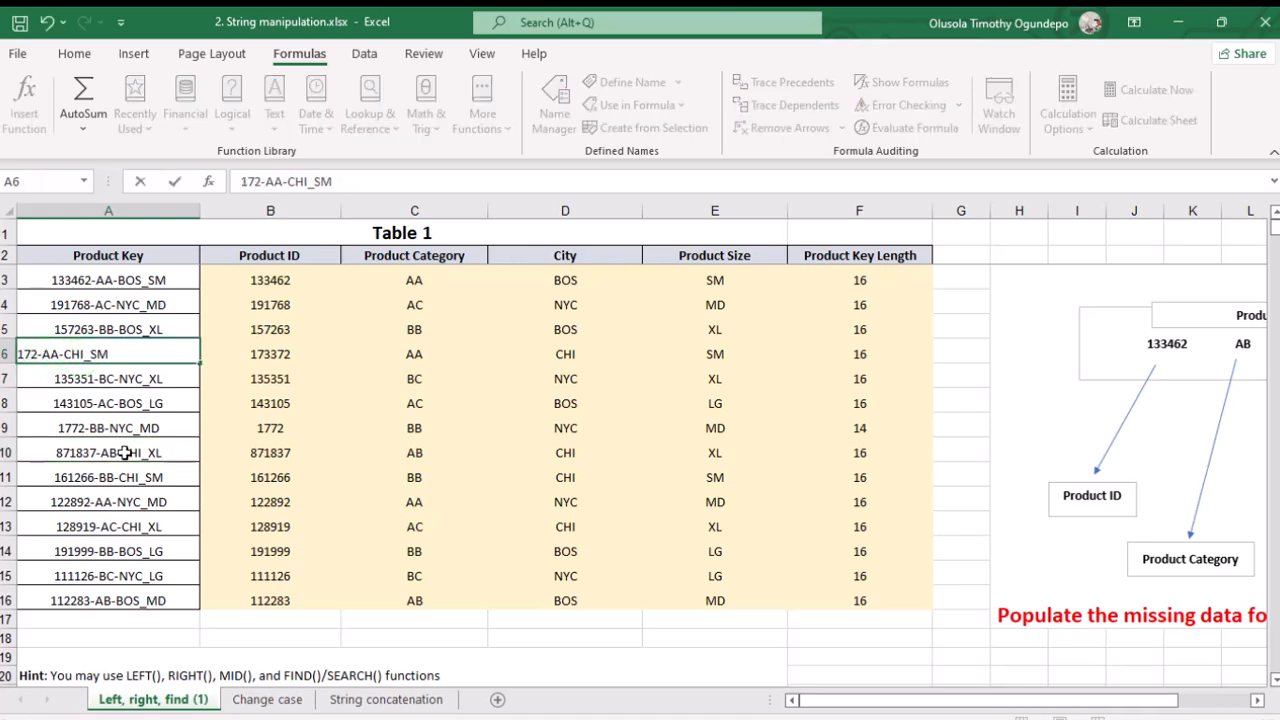
pyautogui.press('Return')
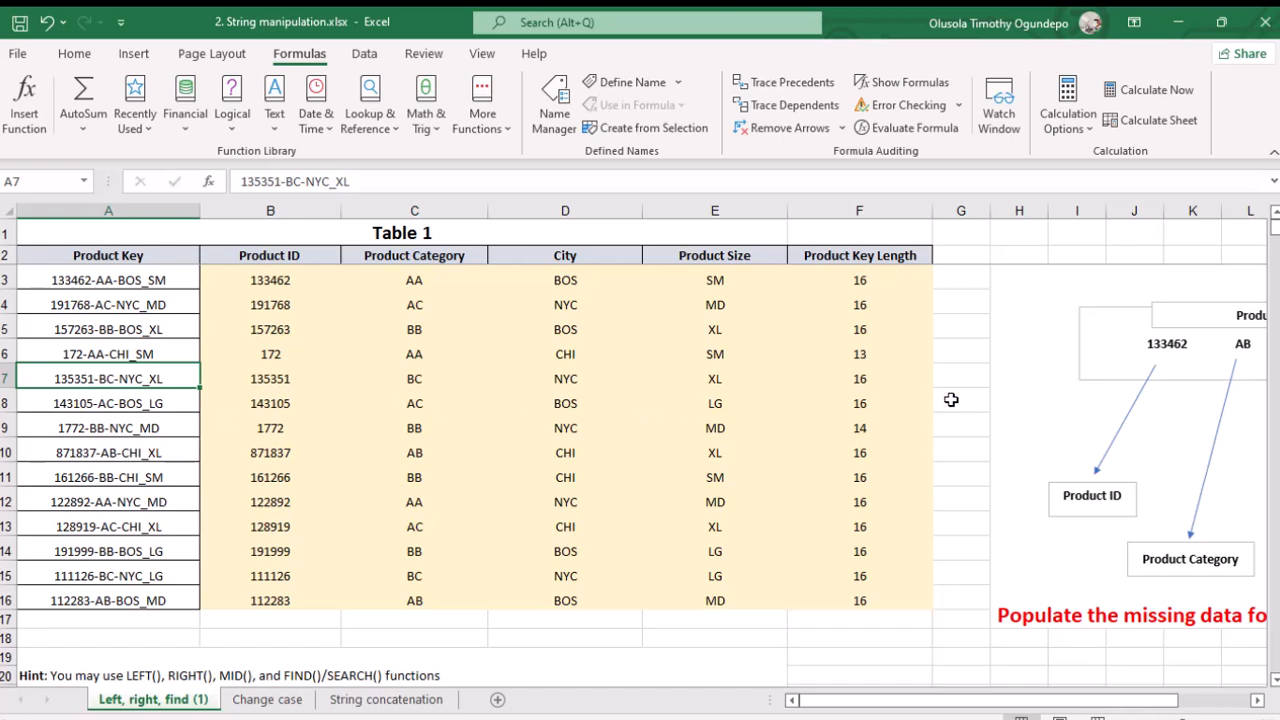
pyautogui.click(850, 265)
pyautogui.doubleClick(853, 281)
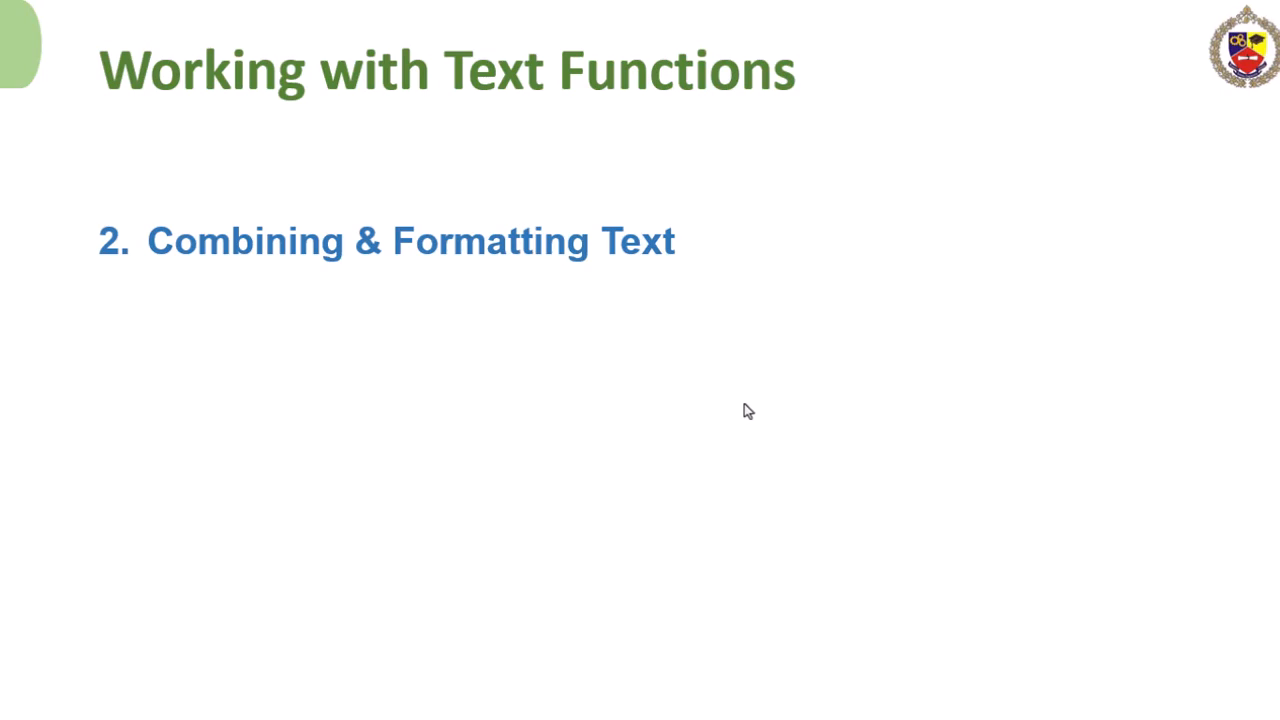
pyautogui.click(731, 64)
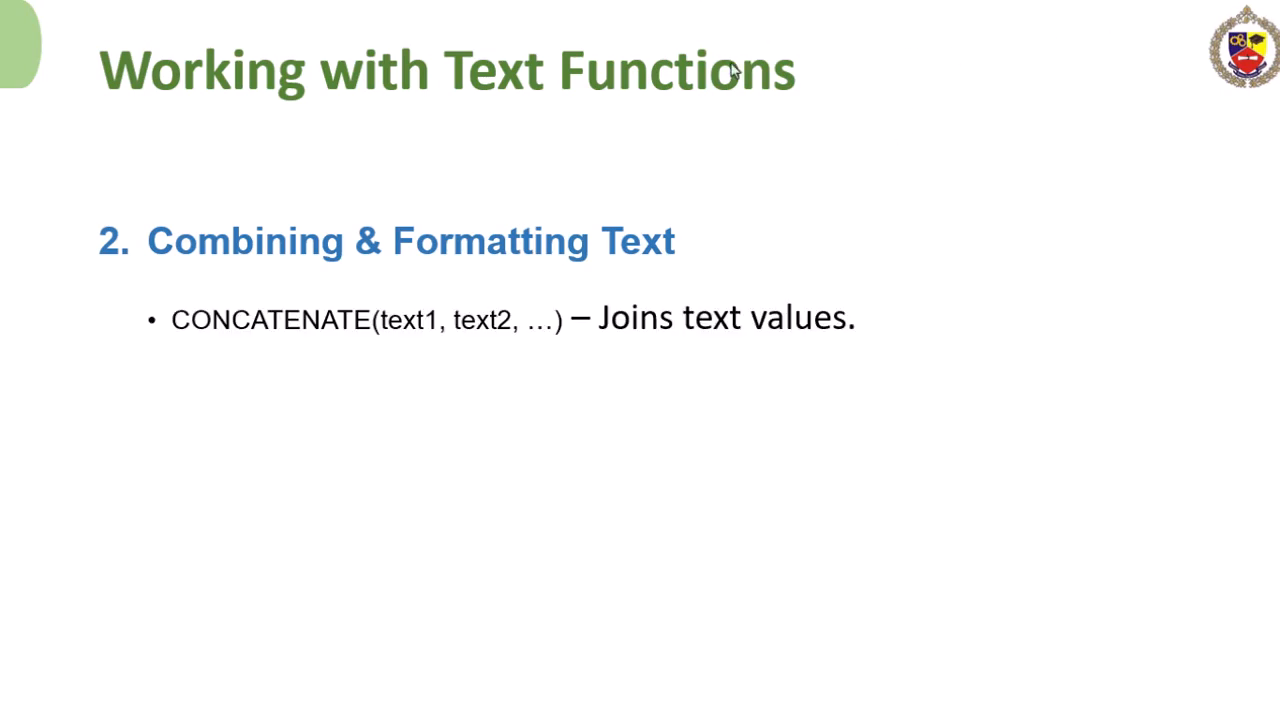
pyautogui.click(731, 68)
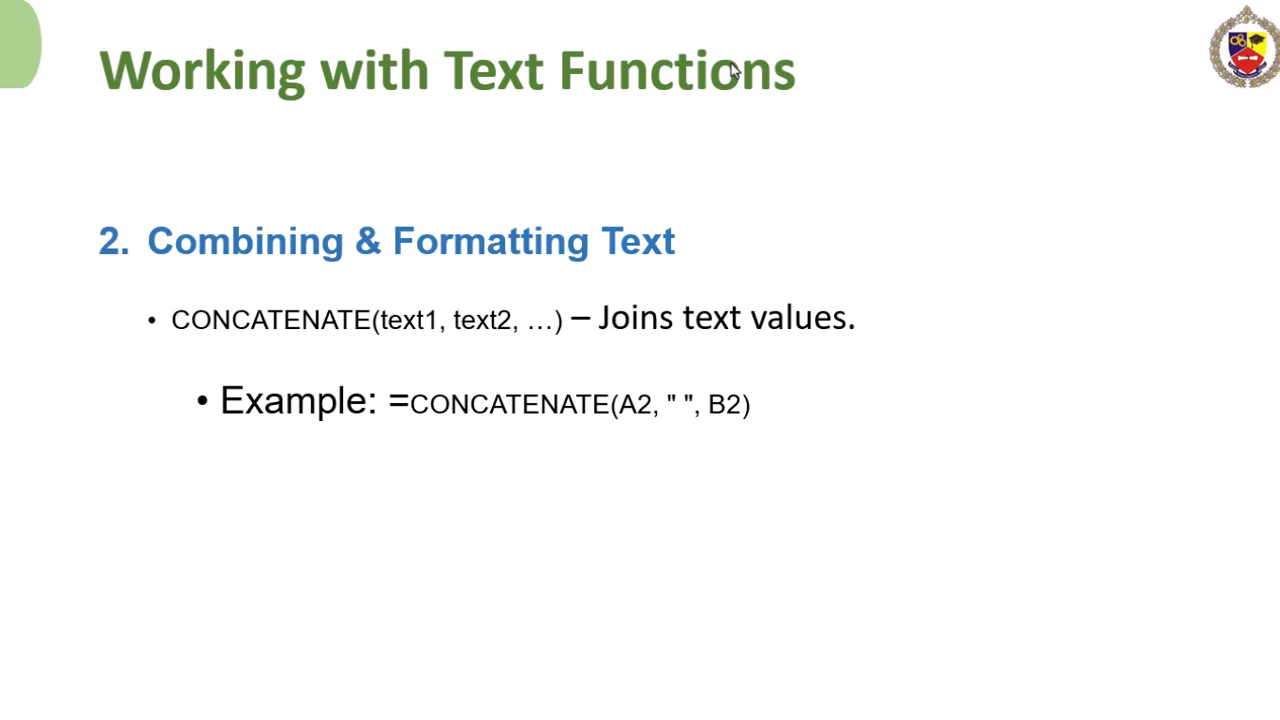
pyautogui.click(731, 68)
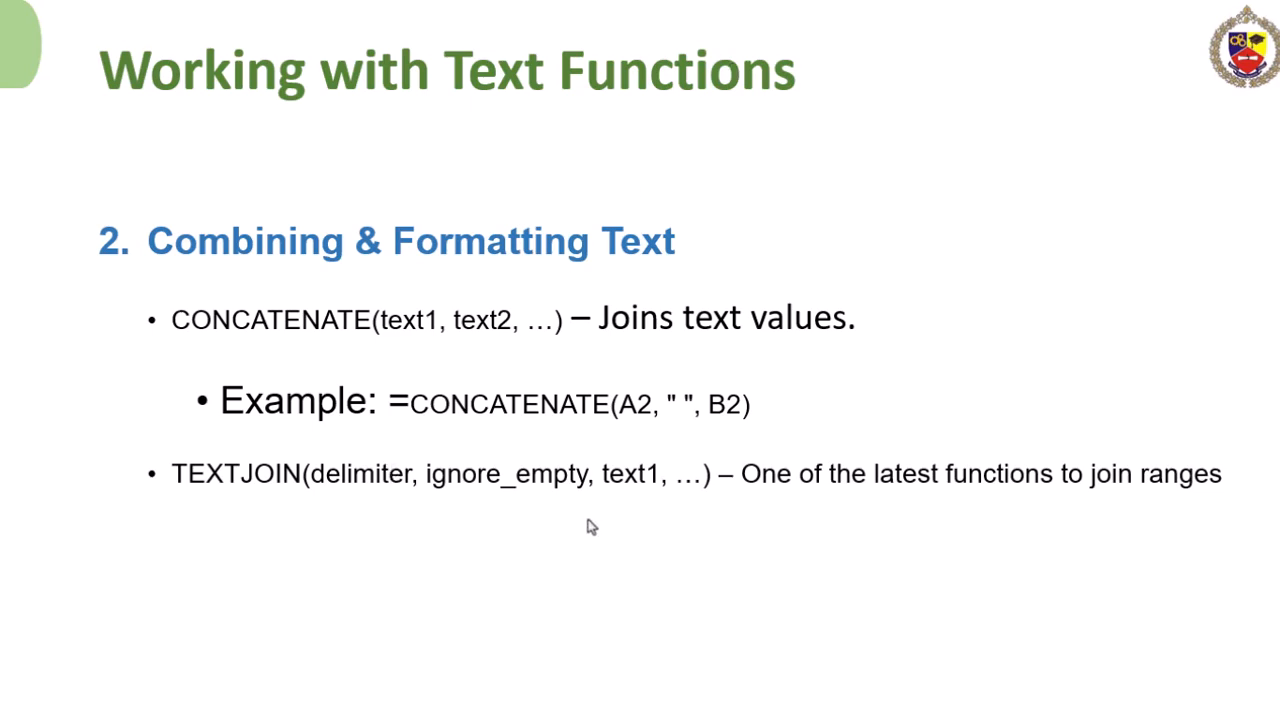
pyautogui.click(877, 619)
pyautogui.click(832, 516)
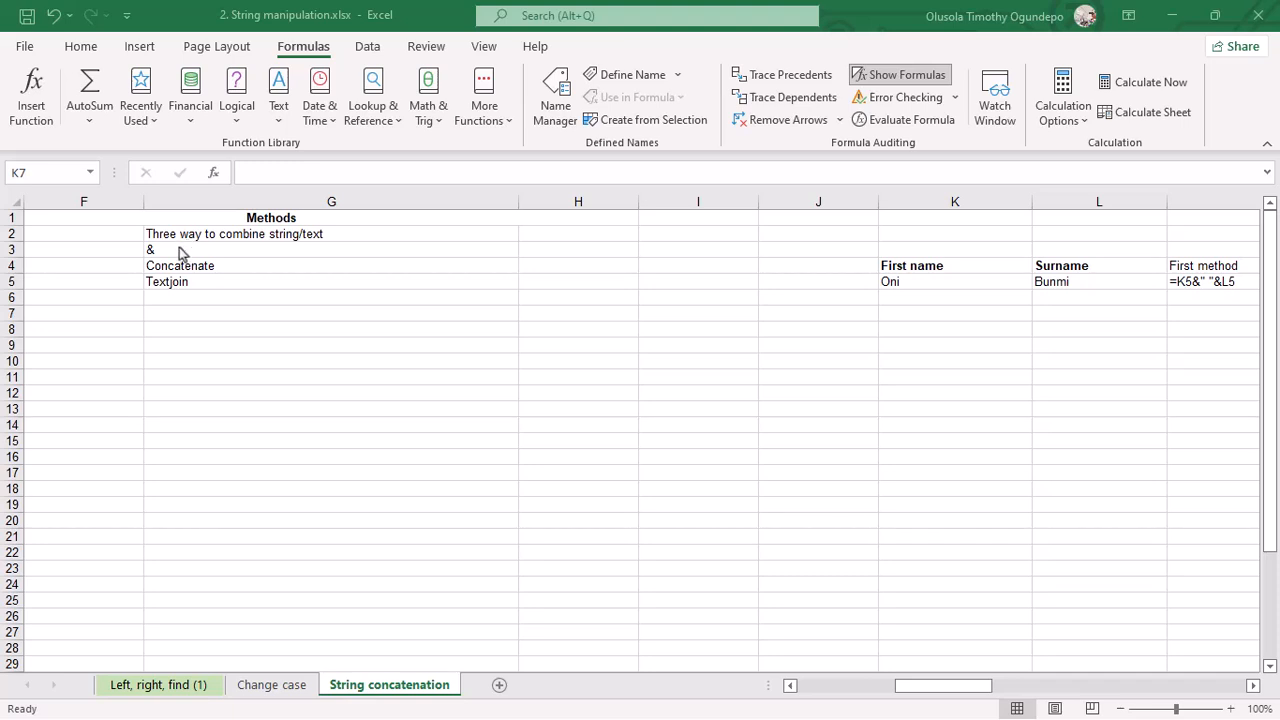
# Review the three methods for combining text listed in G3:G5: &, Concatenate and Textjoin
pyautogui.click(180, 248)
pyautogui.click(180, 248)
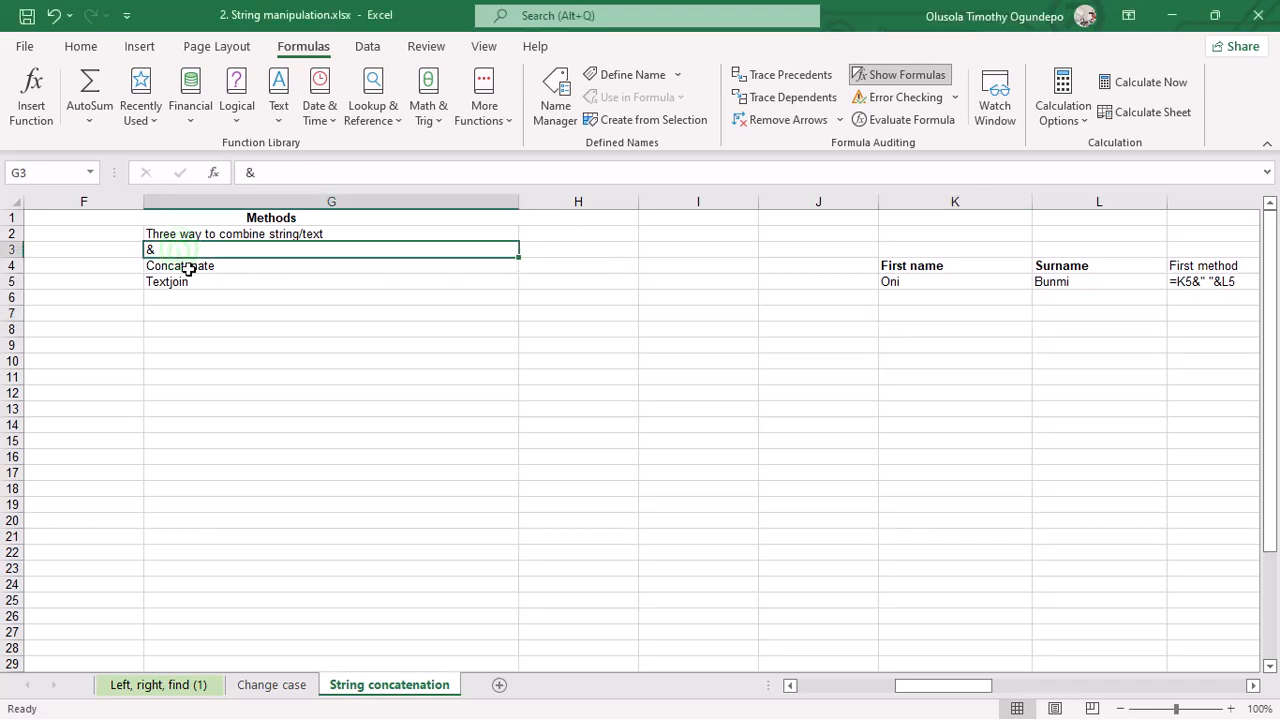
pyautogui.click(185, 265)
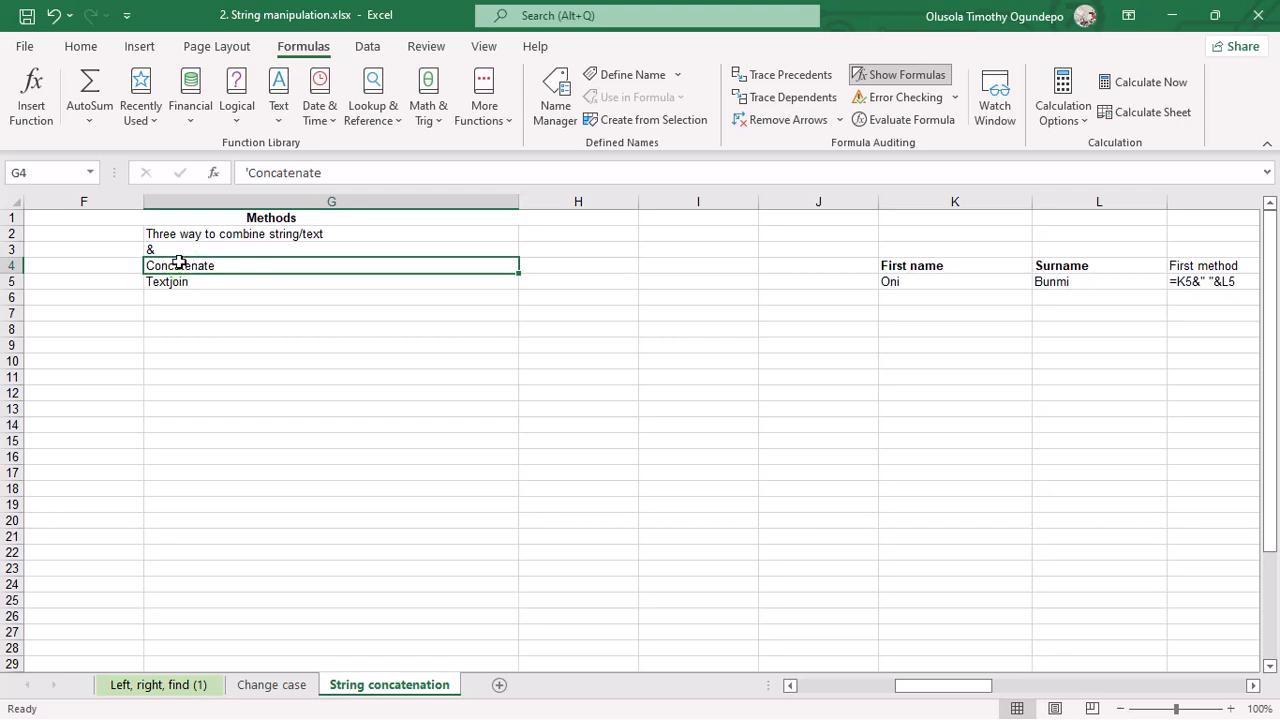
pyautogui.click(170, 249)
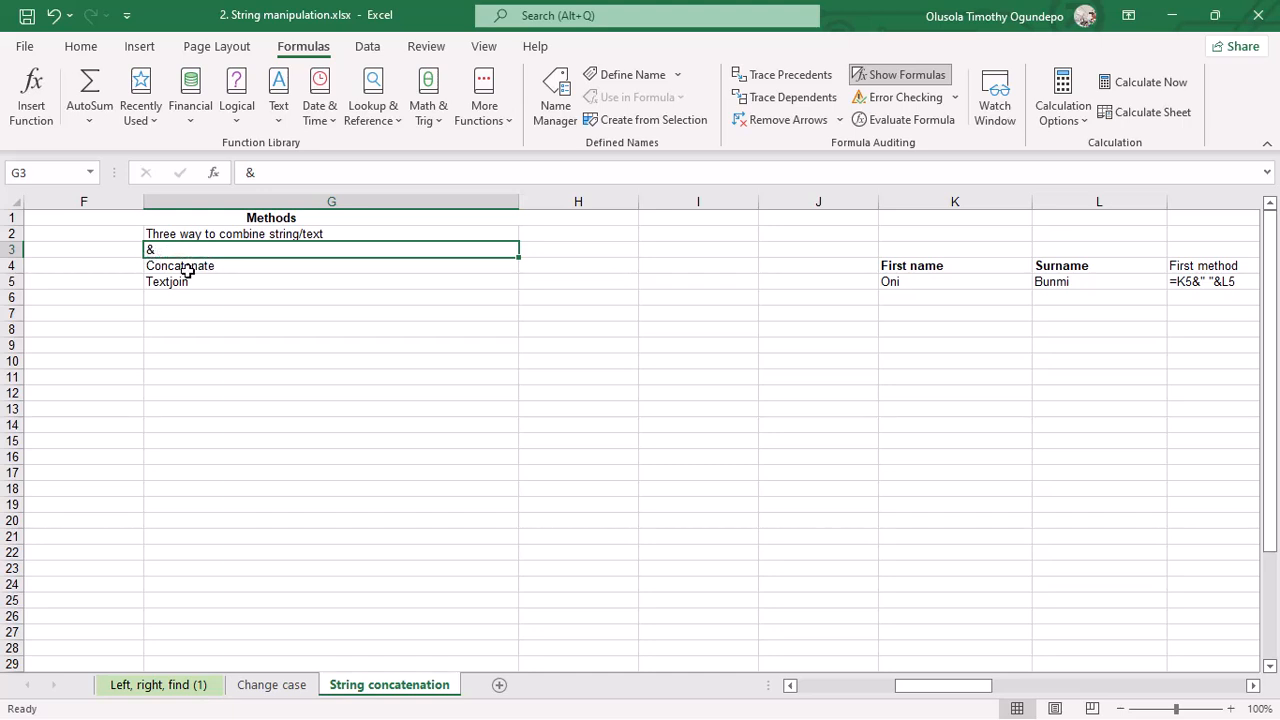
pyautogui.click(187, 270)
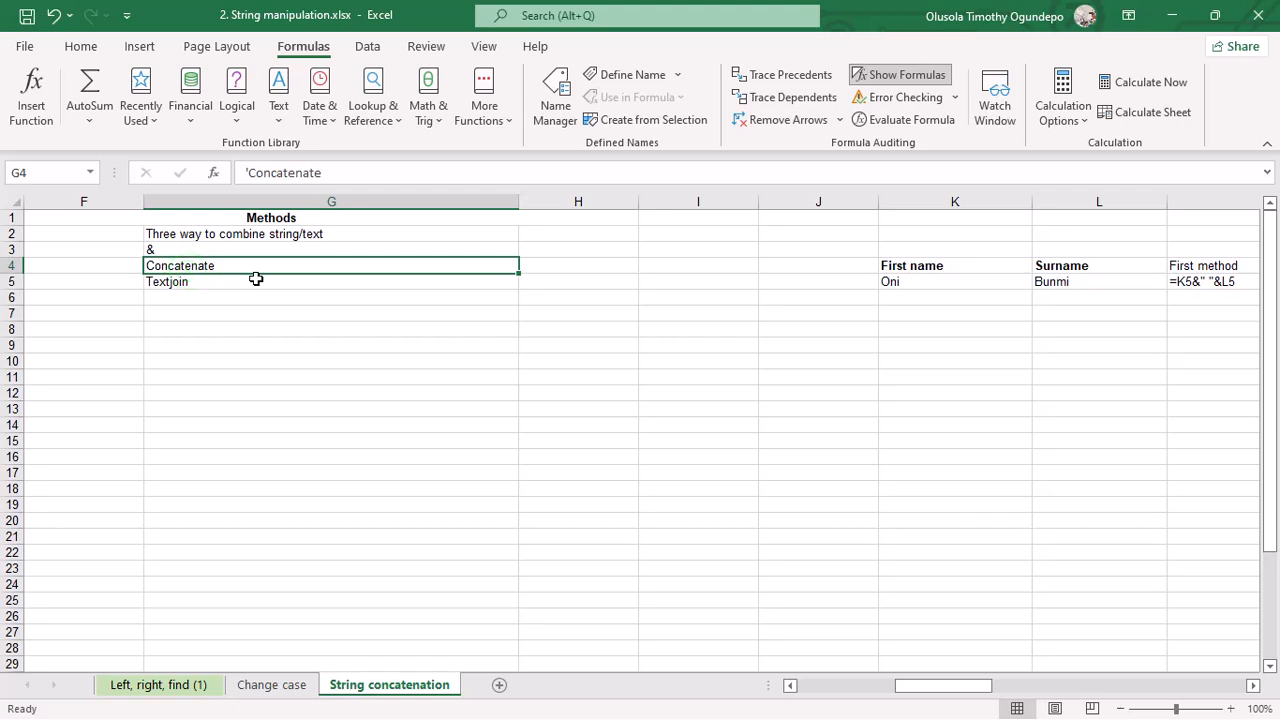
pyautogui.click(174, 250)
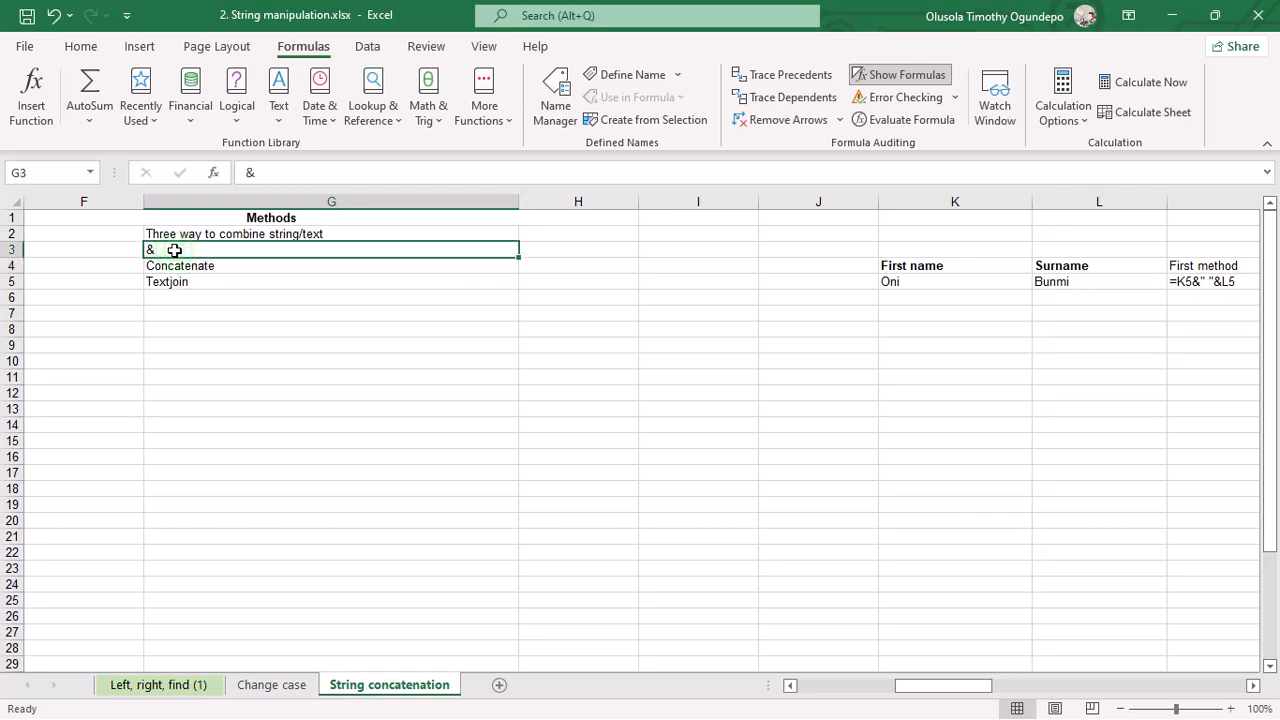
pyautogui.click(170, 282)
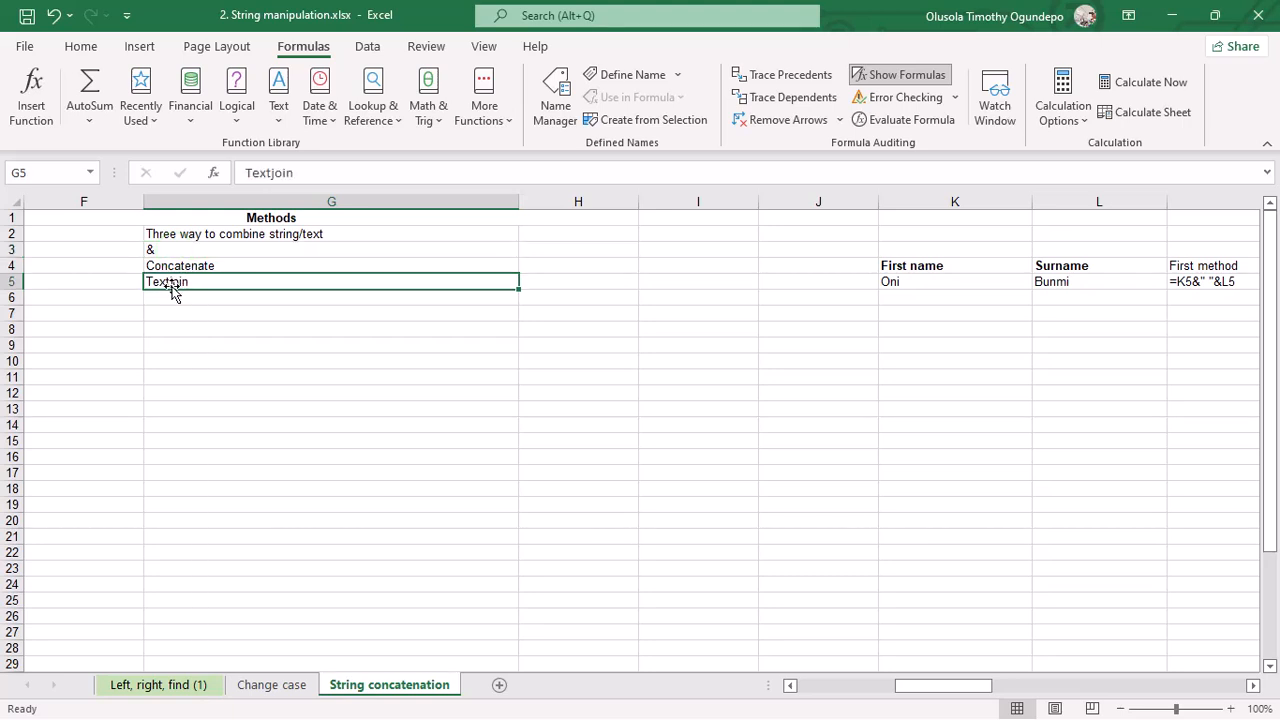
# Examine the example name cells K5 and L5 and the combining formulas in M5:O5, including the TEXTJOIN arguments in O5
pyautogui.hscroll(4, 289, 340)
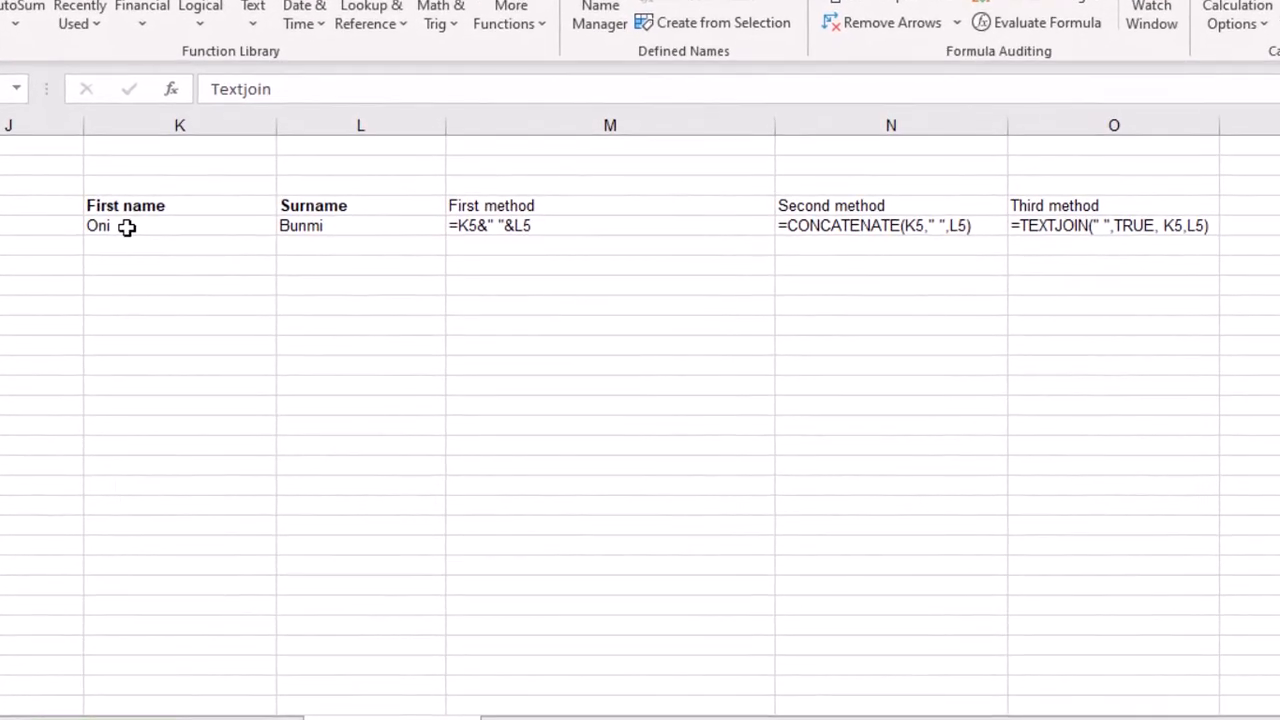
pyautogui.click(108, 226)
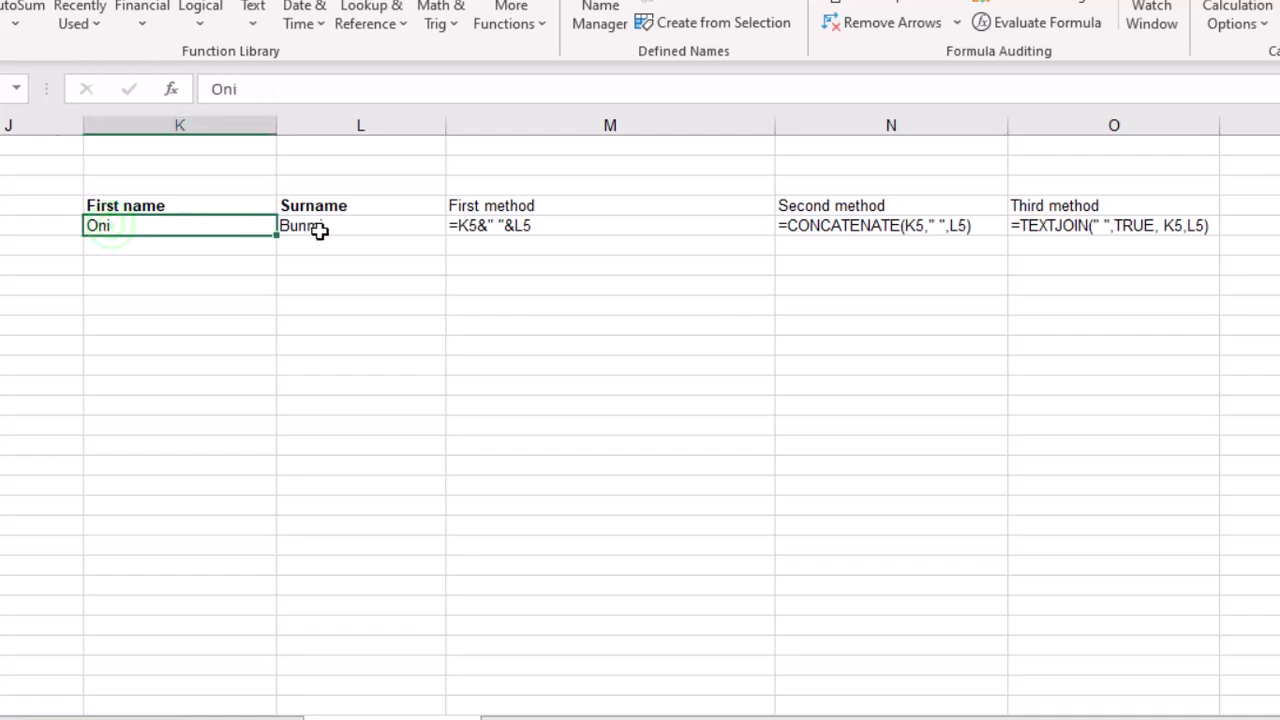
pyautogui.click(318, 232)
pyautogui.hscroll(3, 320, 237)
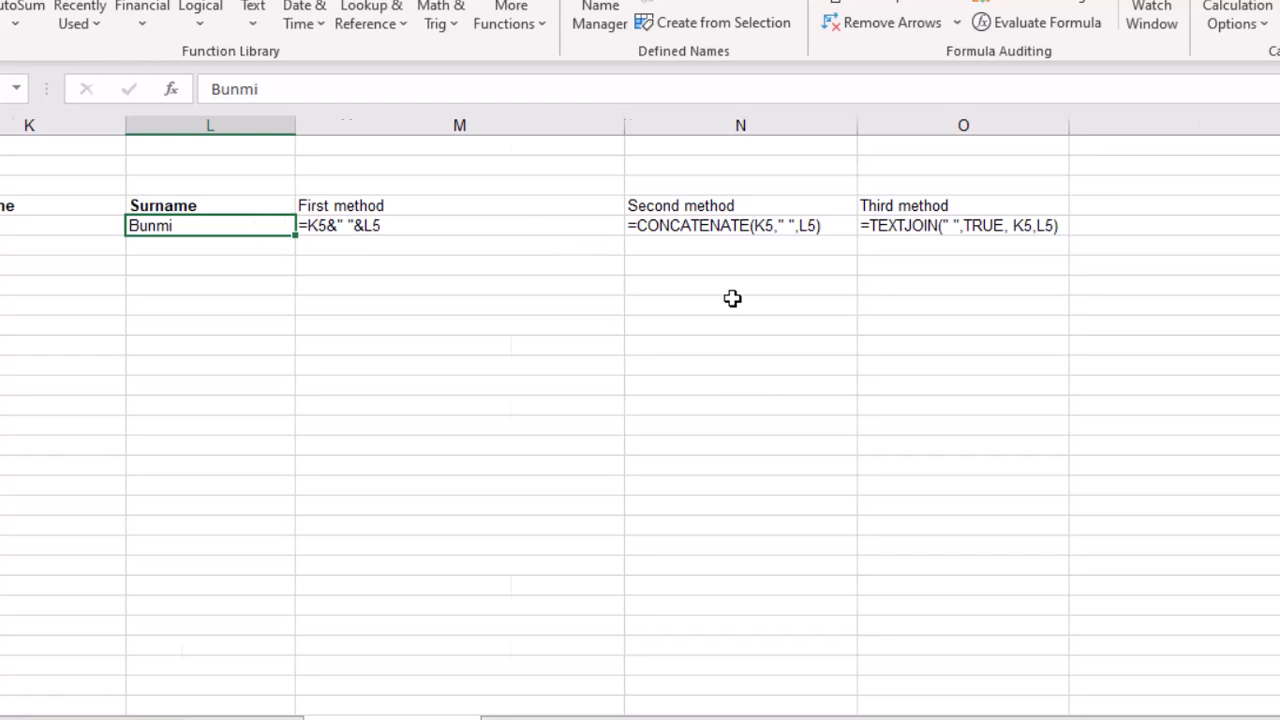
pyautogui.hscroll(3, 732, 298)
pyautogui.hscroll(2, 540, 246)
pyautogui.hscroll(2, 530, 248)
pyautogui.hscroll(-5, 309, 257)
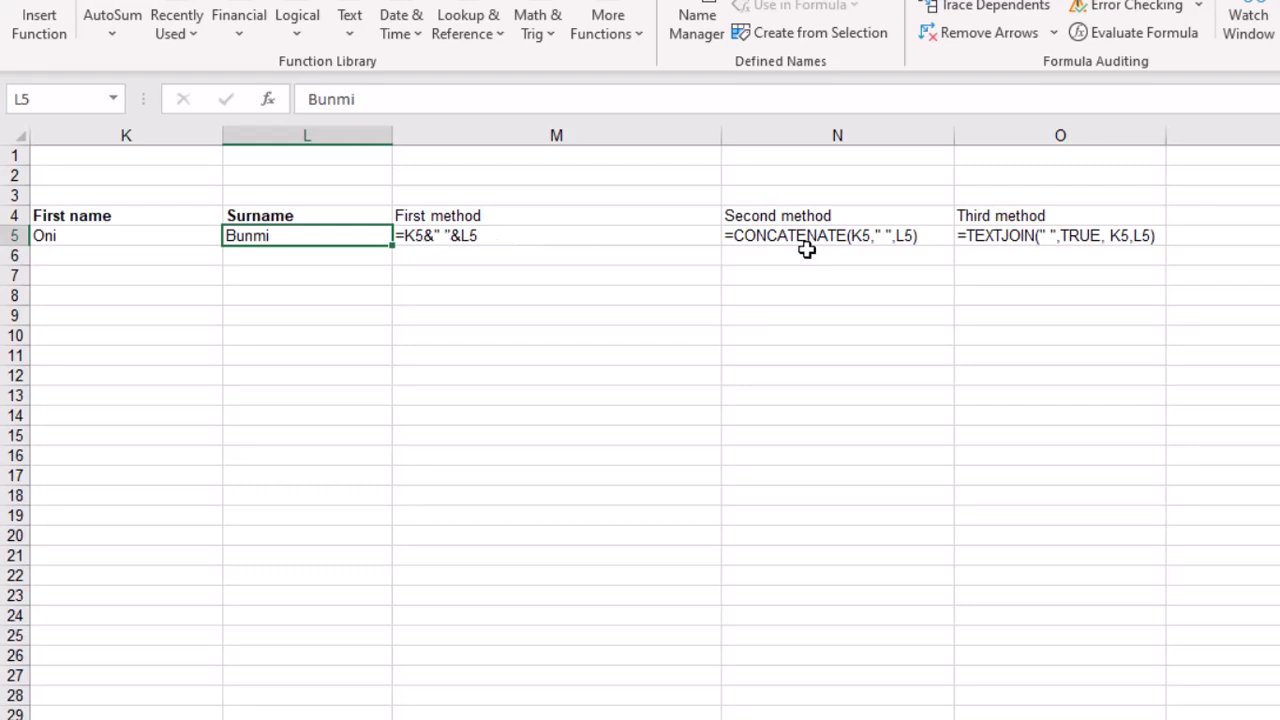
pyautogui.hscroll(2, 900, 271)
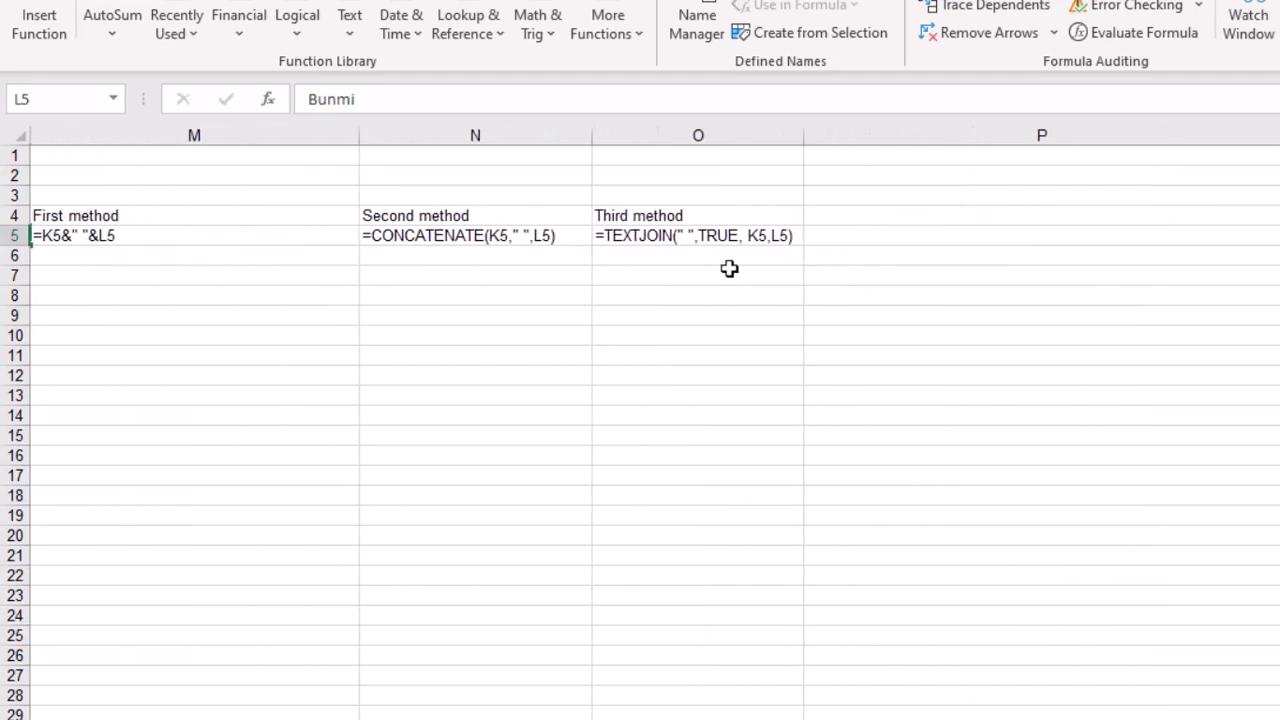
pyautogui.doubleClick(688, 236)
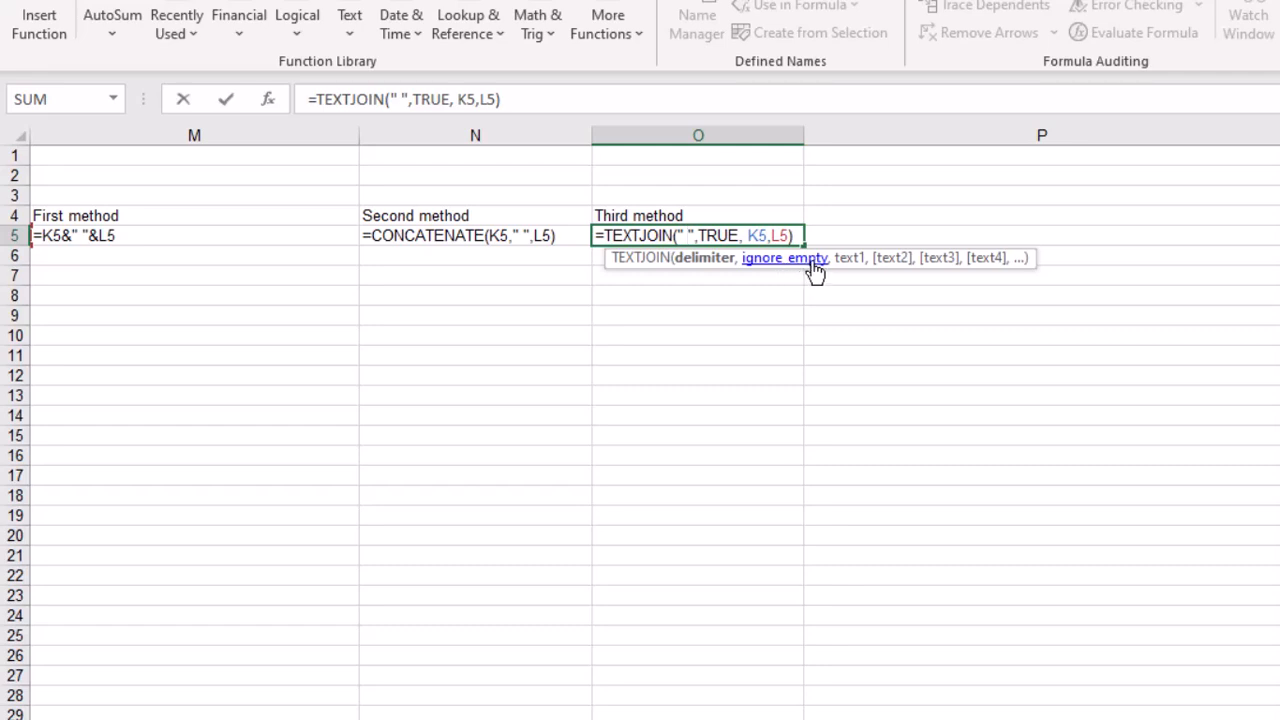
pyautogui.click(752, 235)
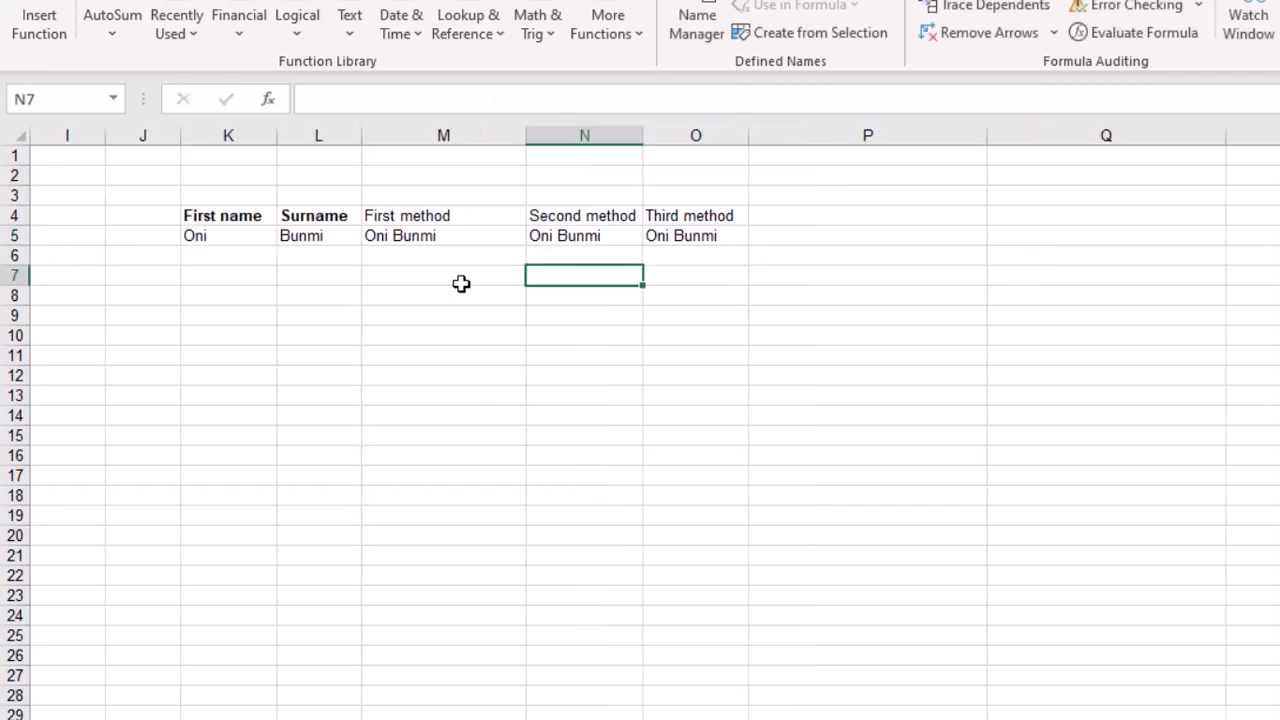
# Compare the TEXTJOIN, CONCATENATE and & results in O5, N5 and M5 with their underlying formulas
pyautogui.click(423, 274)
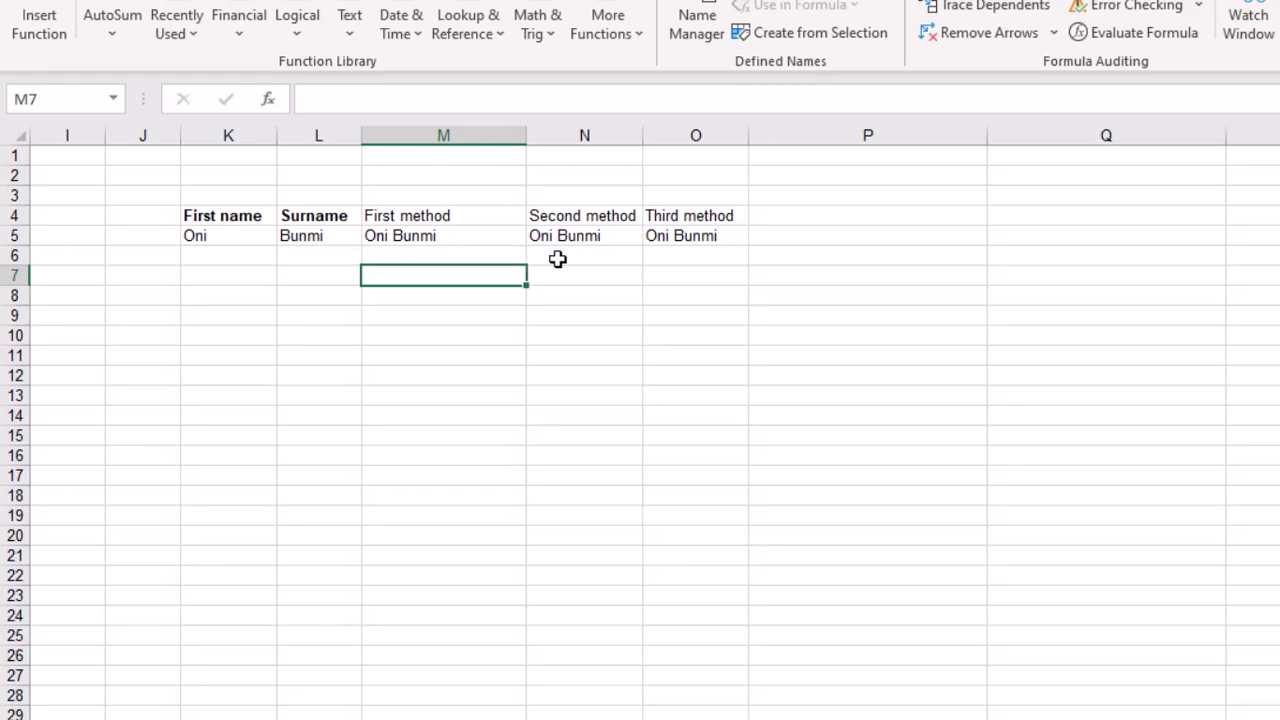
pyautogui.click(694, 244)
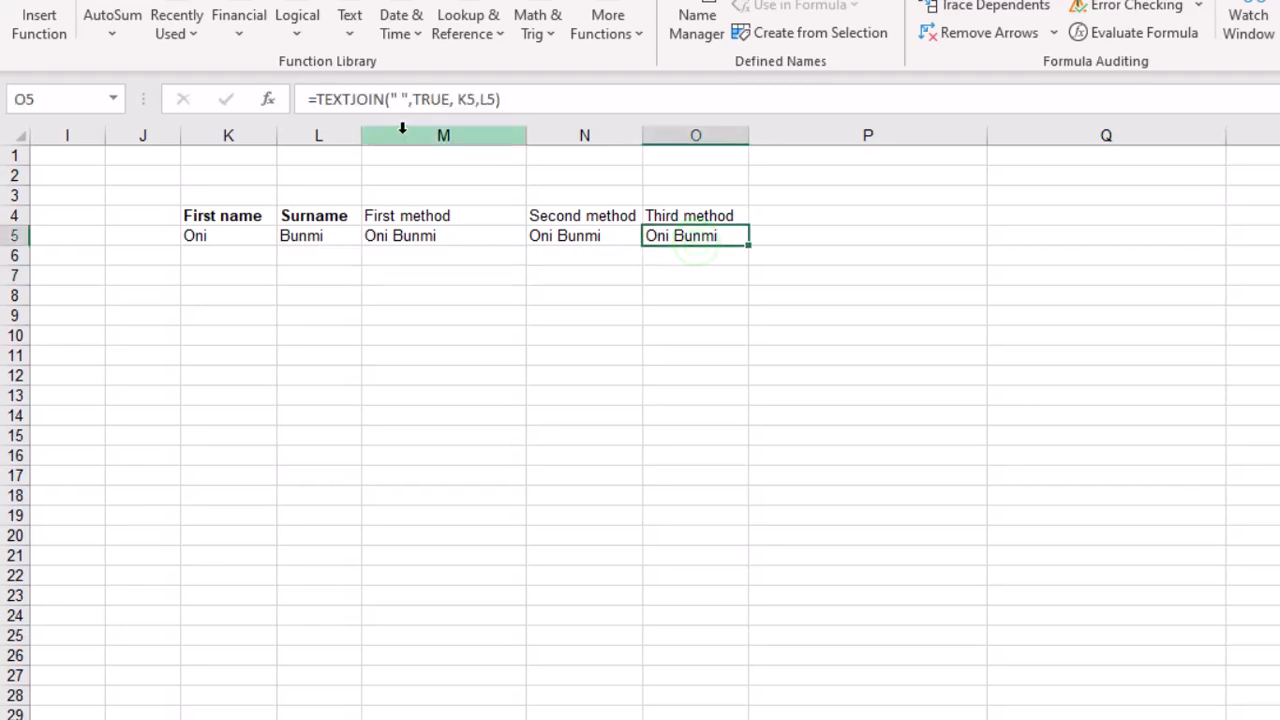
pyautogui.click(567, 236)
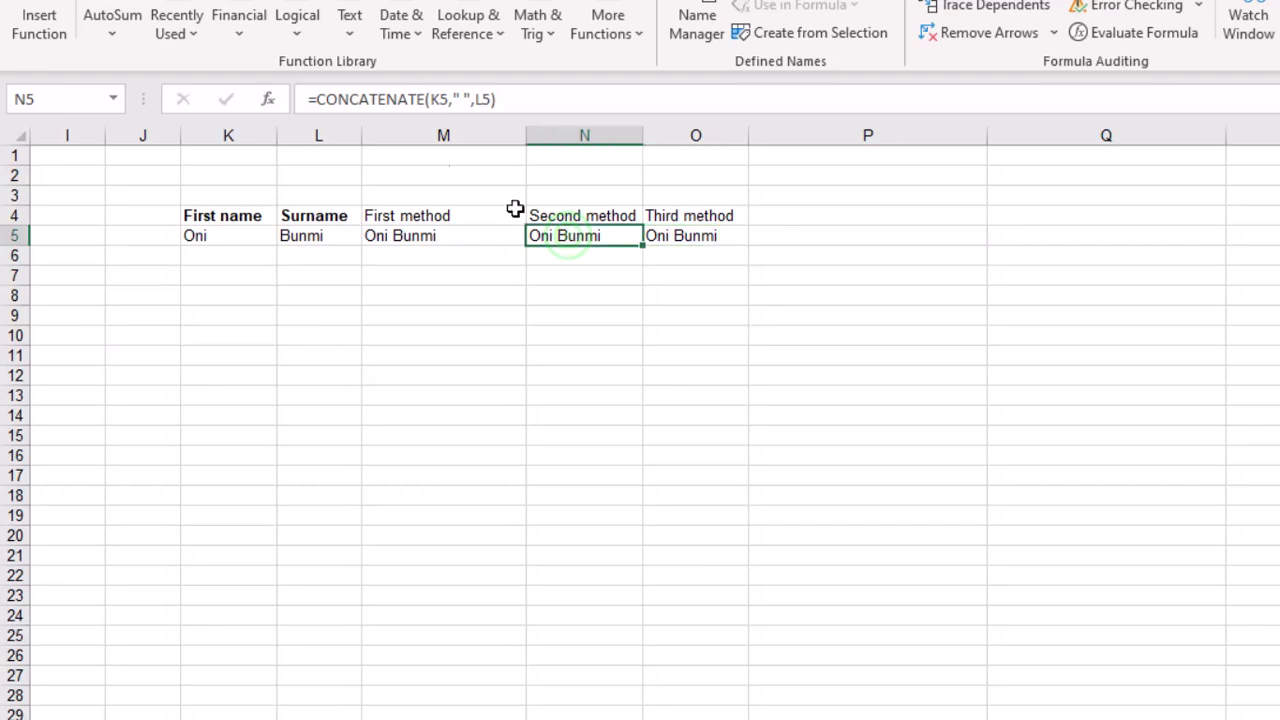
pyautogui.click(409, 240)
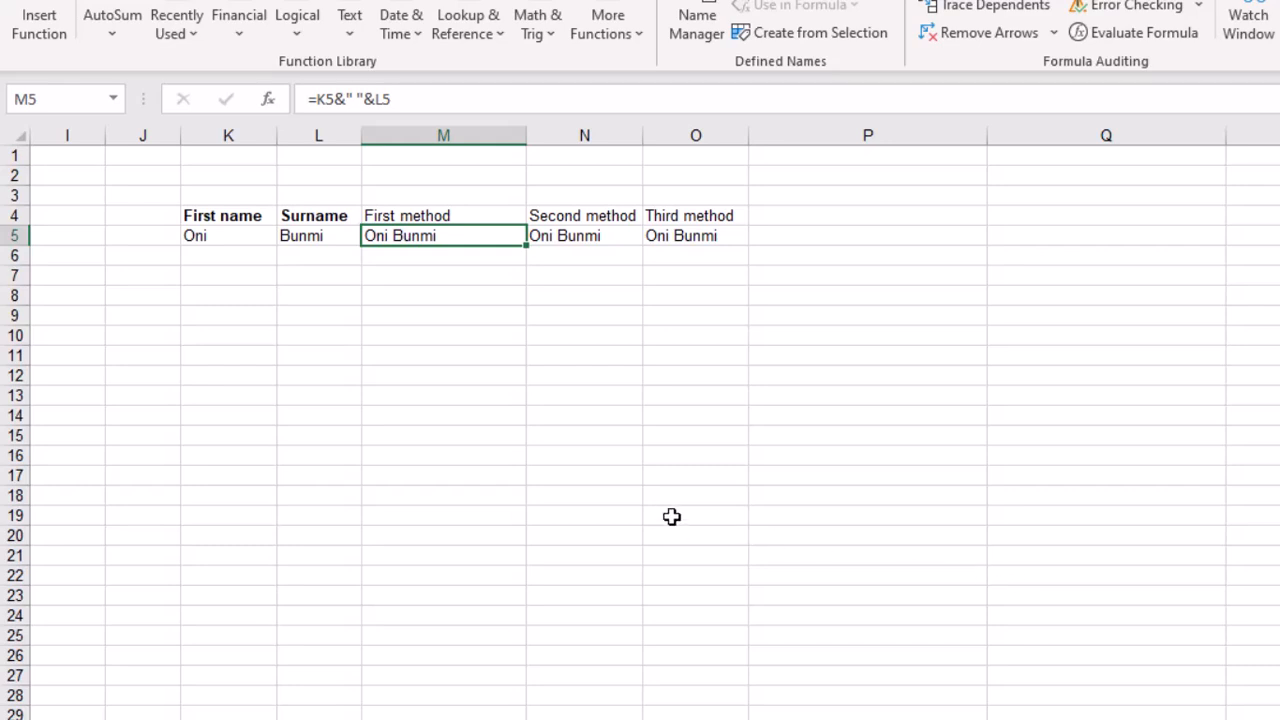
# Go to the name table in columns A to D and review the listed combining methods and the Middle column
pyautogui.click(404, 298)
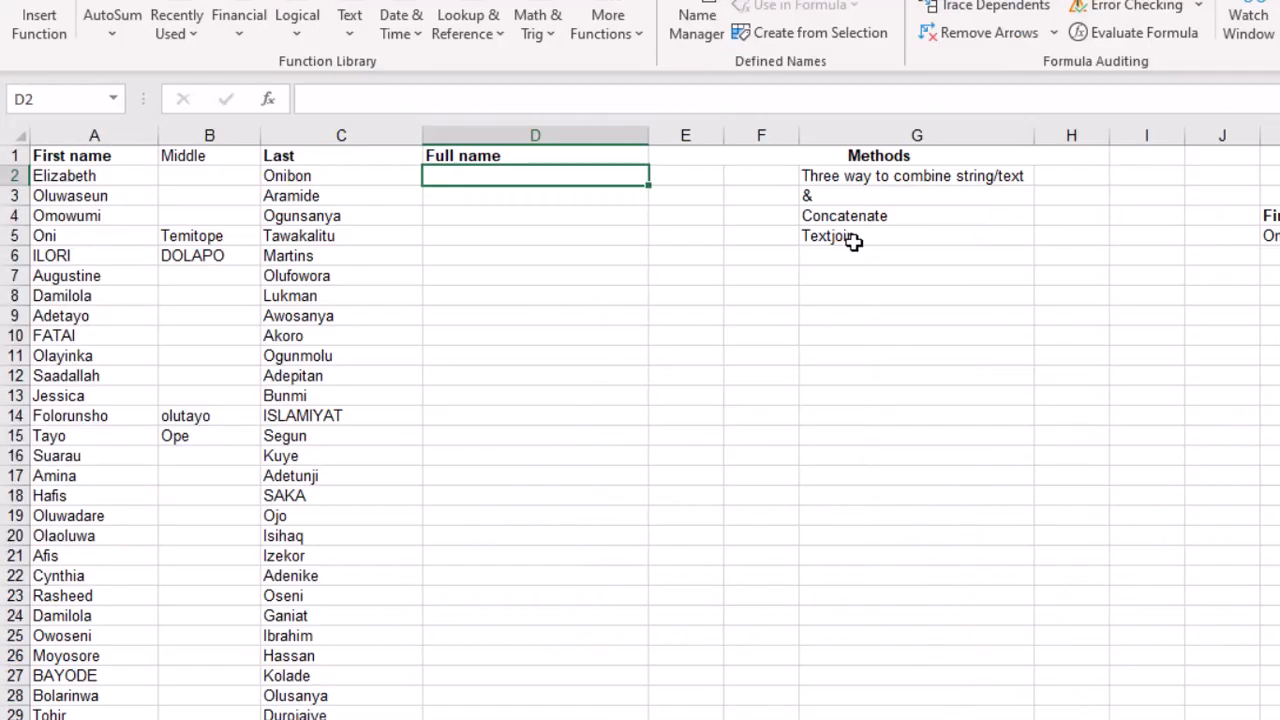
pyautogui.click(852, 240)
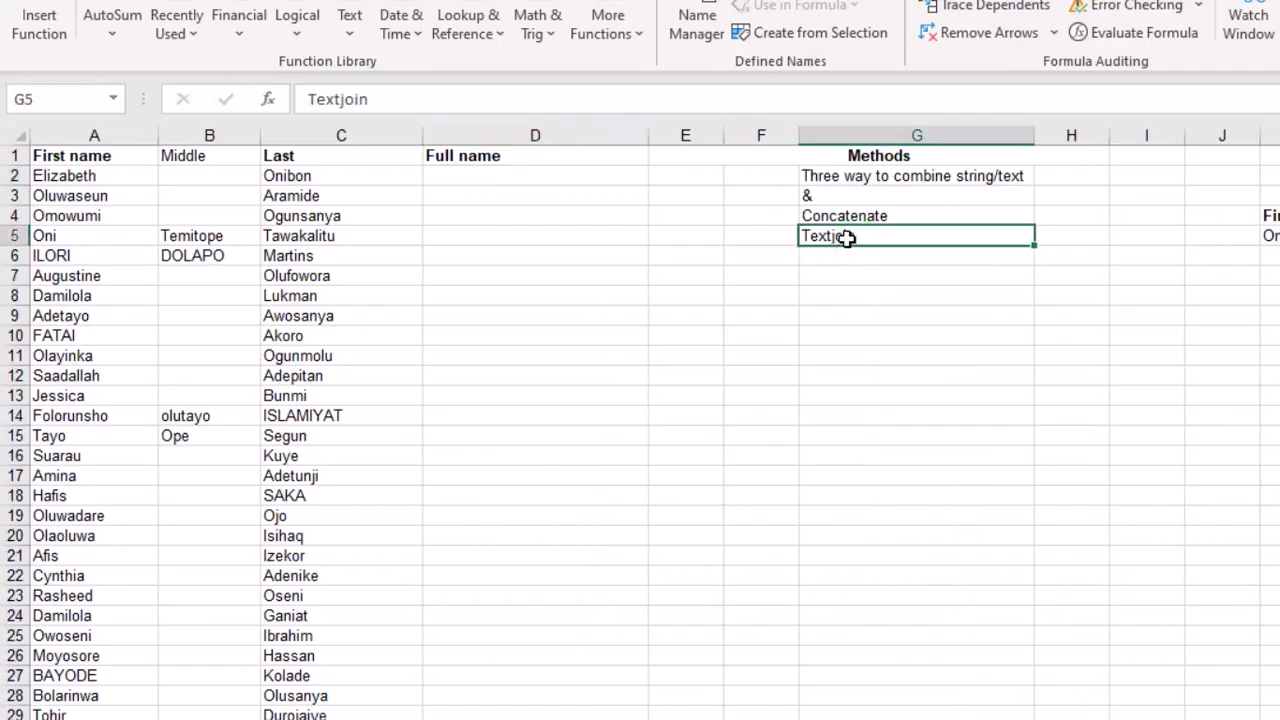
pyautogui.click(846, 217)
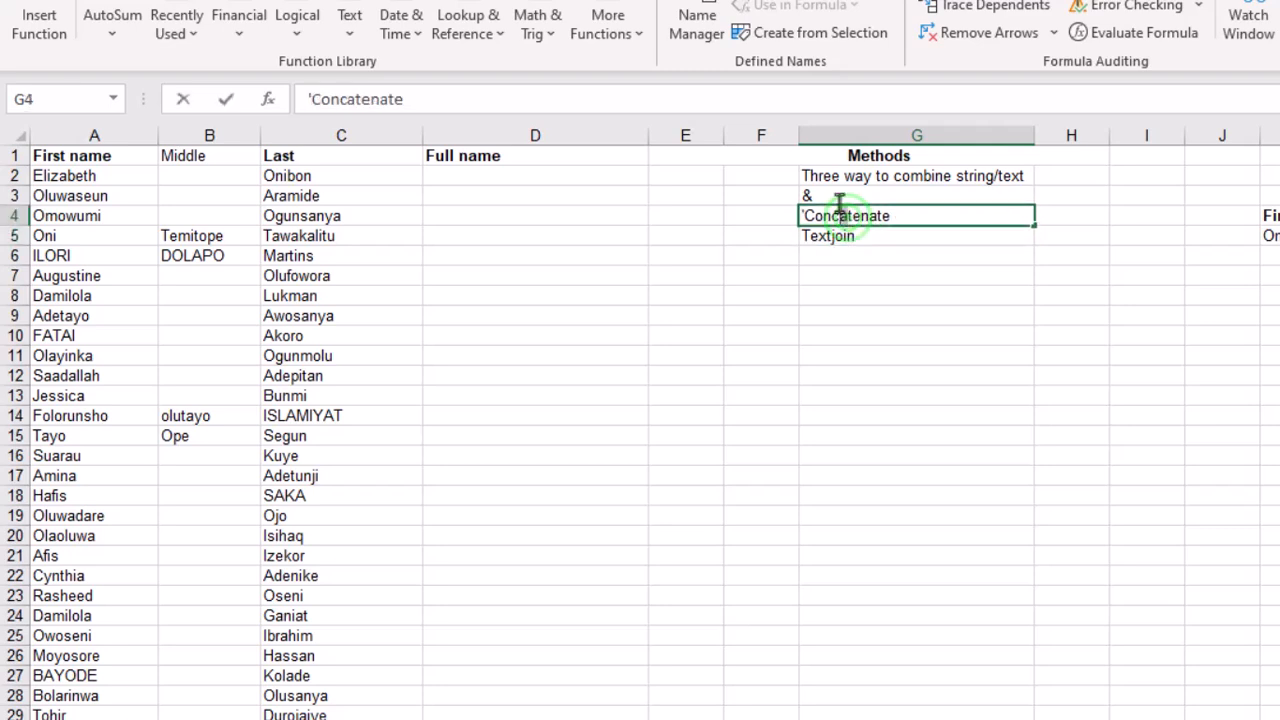
pyautogui.click(800, 357)
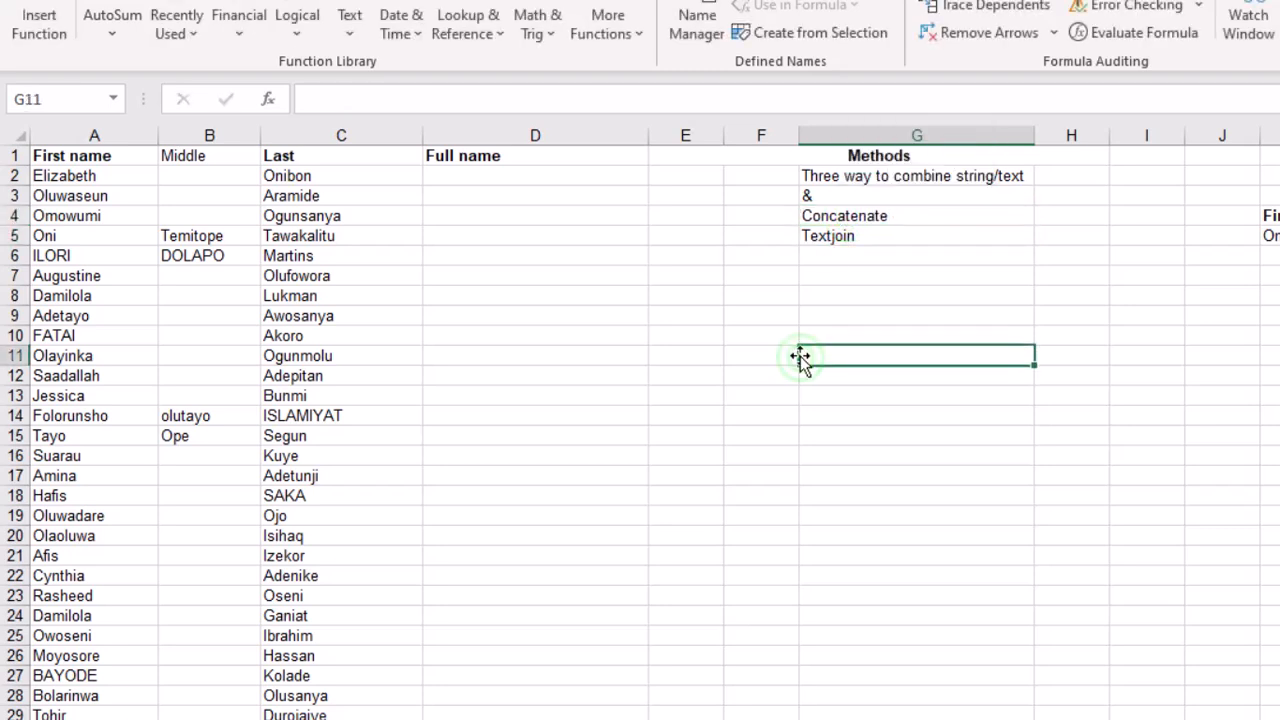
pyautogui.click(465, 181)
pyautogui.click(218, 173)
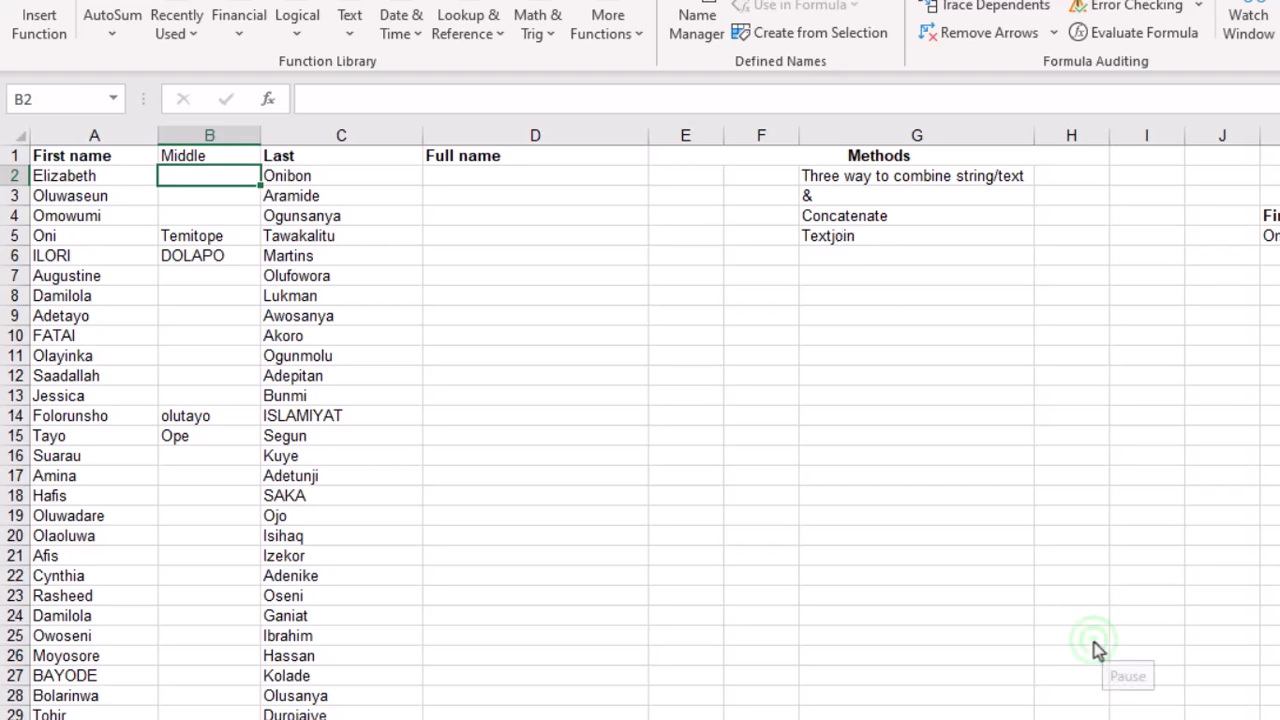
# Enter =TEXTJOIN(" ",TRUE,A2,B2,C2) in D2 to combine the first, middle and last names while ignoring empty cells
pyautogui.click(491, 176)
pyautogui.write('=')
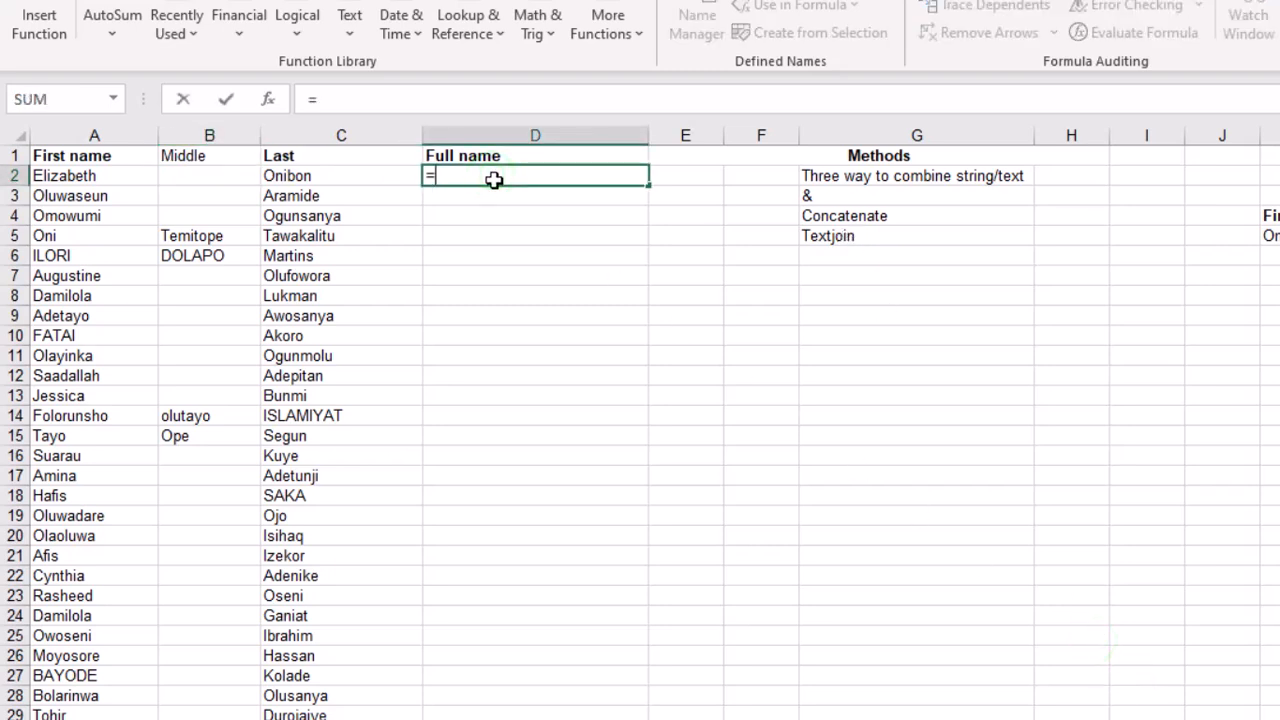
pyautogui.write('Text')
pyautogui.press('Down')
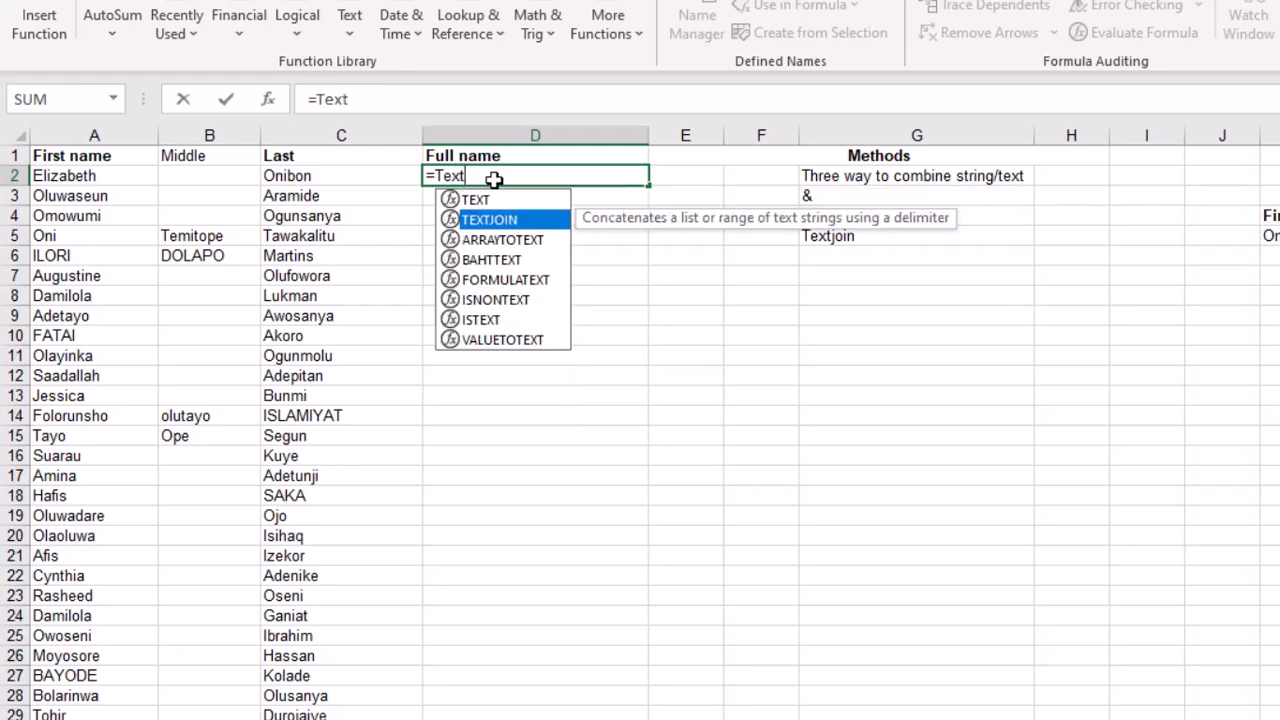
pyautogui.press('Tab')
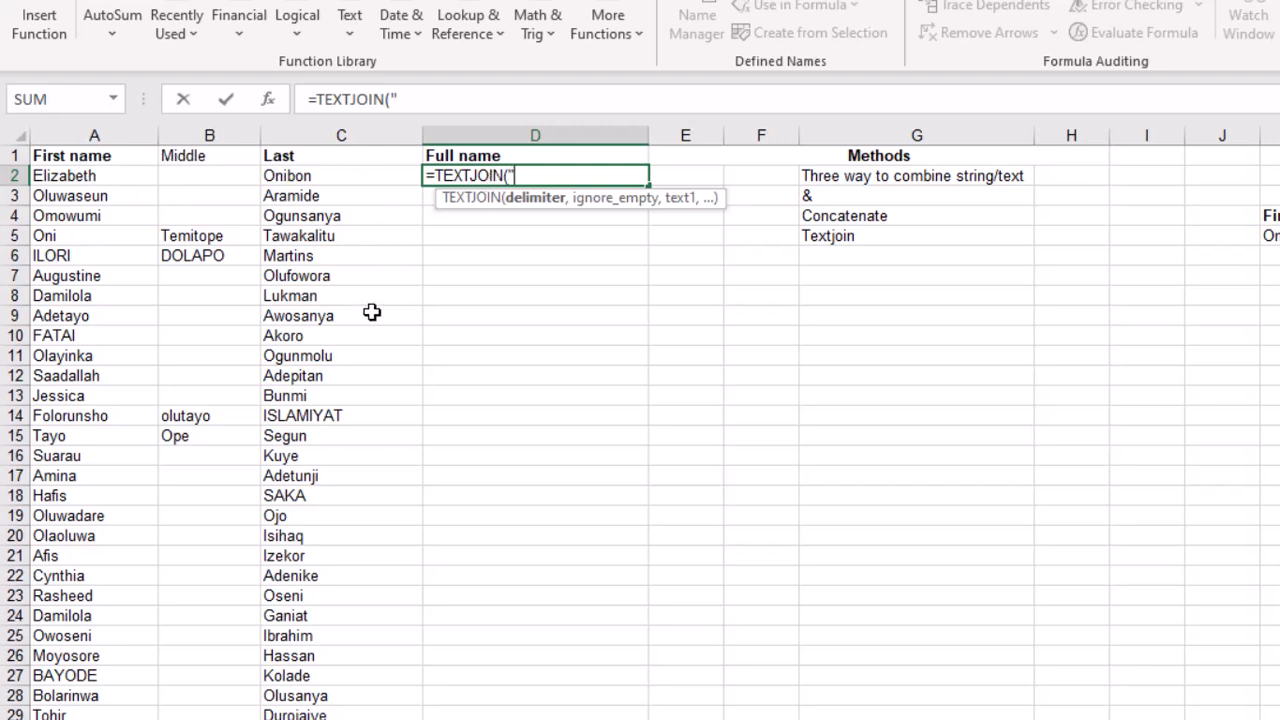
pyautogui.write(',')
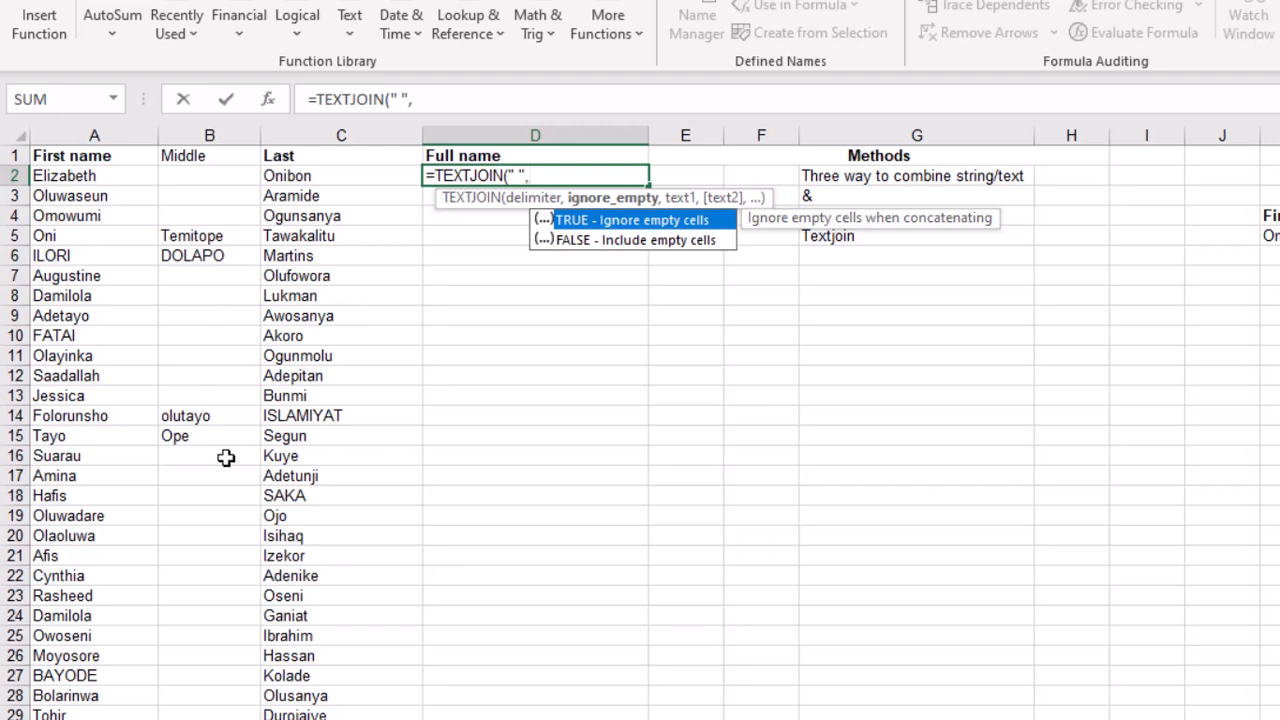
pyautogui.press('Tab')
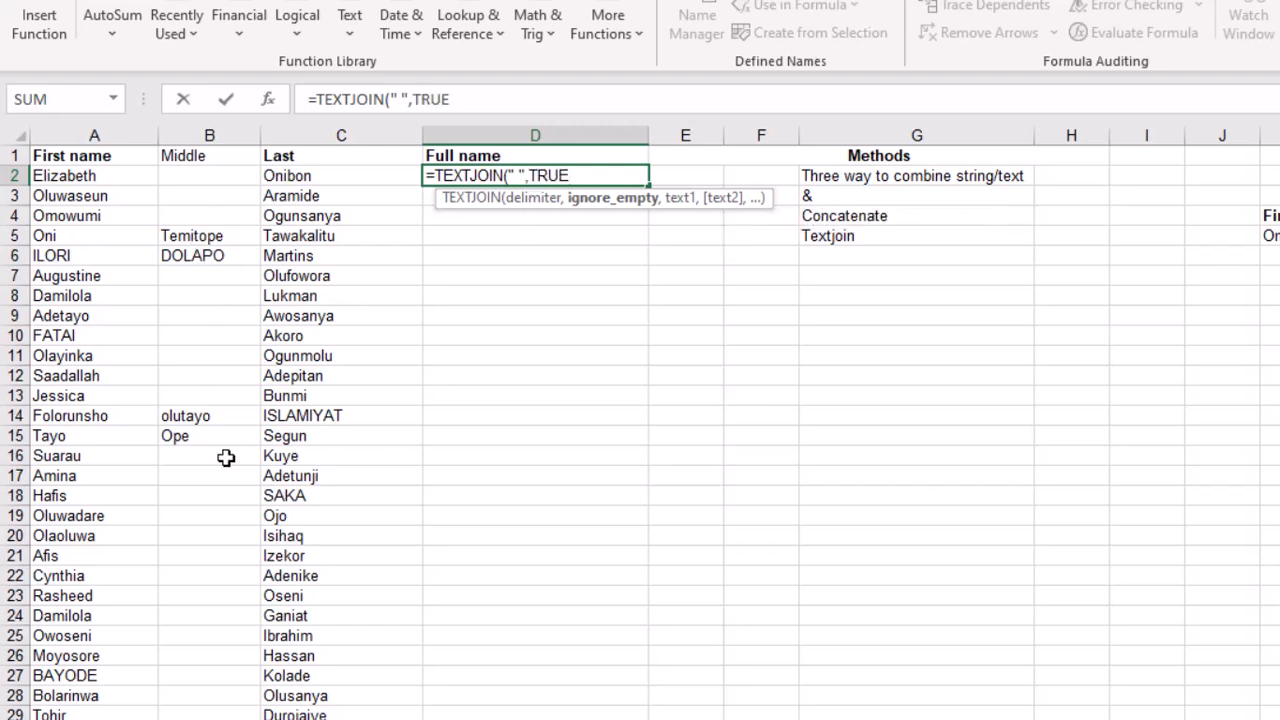
pyautogui.write(',')
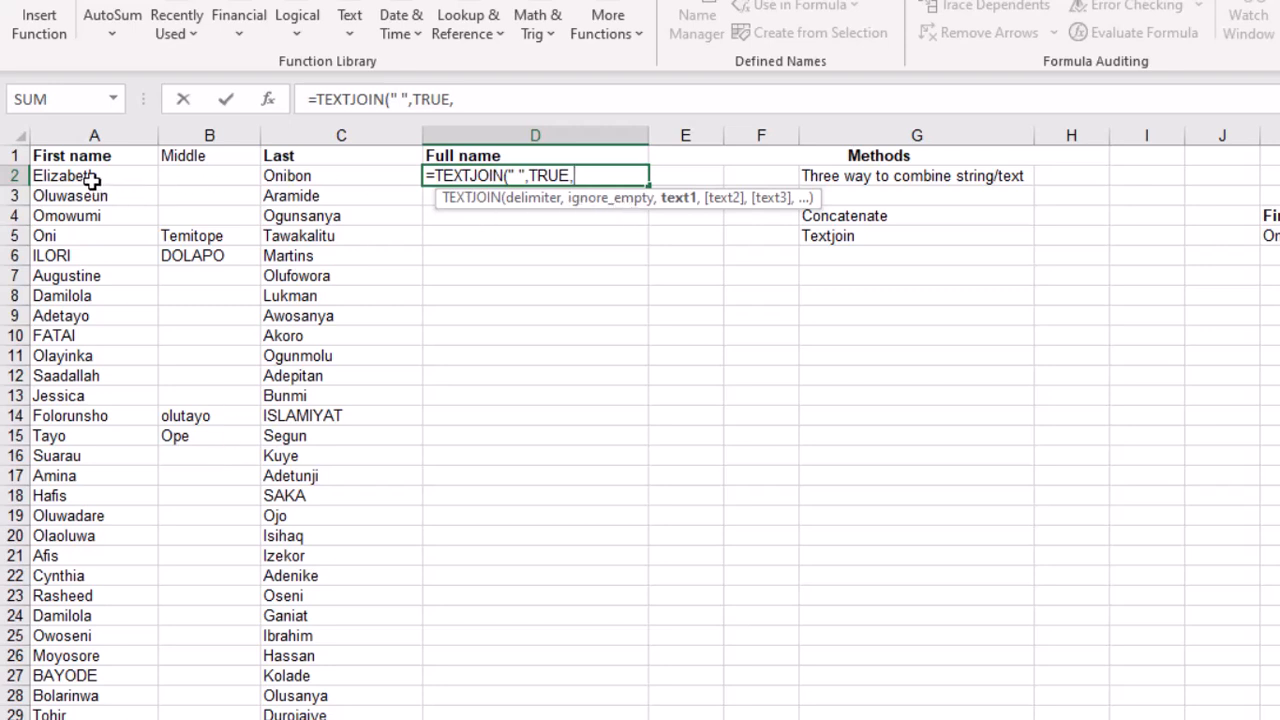
pyautogui.click(90, 176)
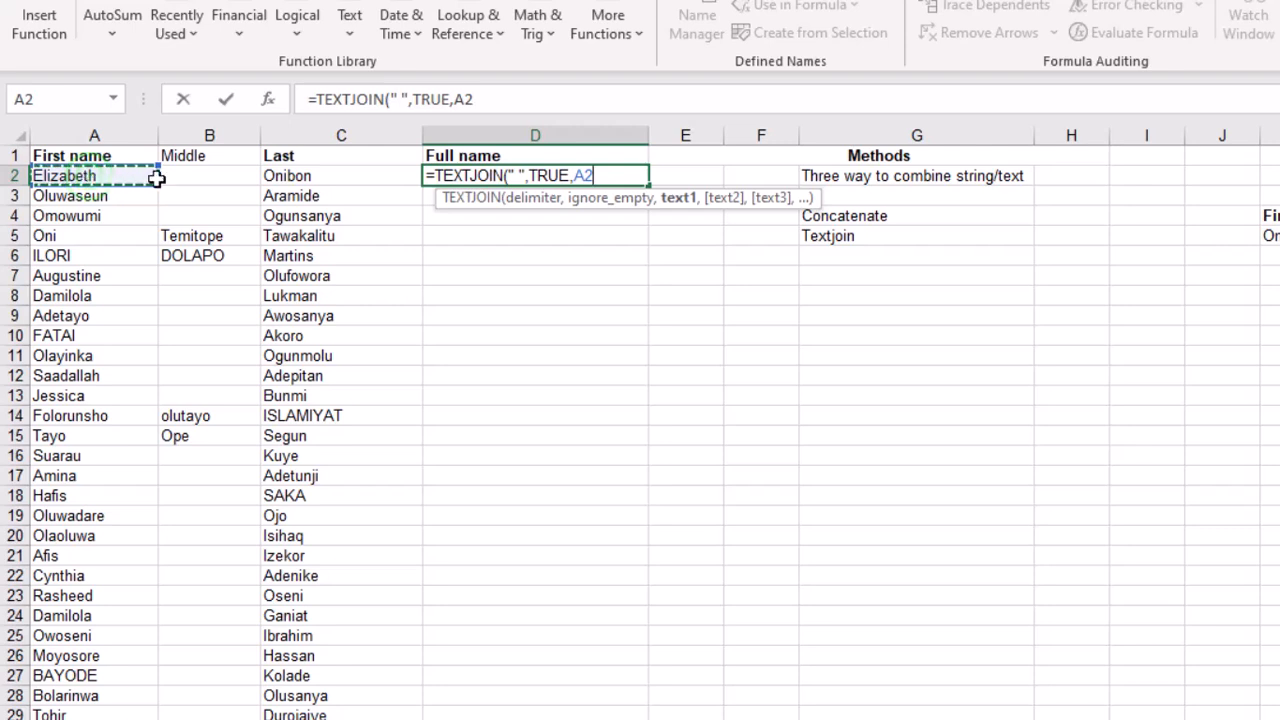
pyautogui.write(',')
pyautogui.click(208, 175)
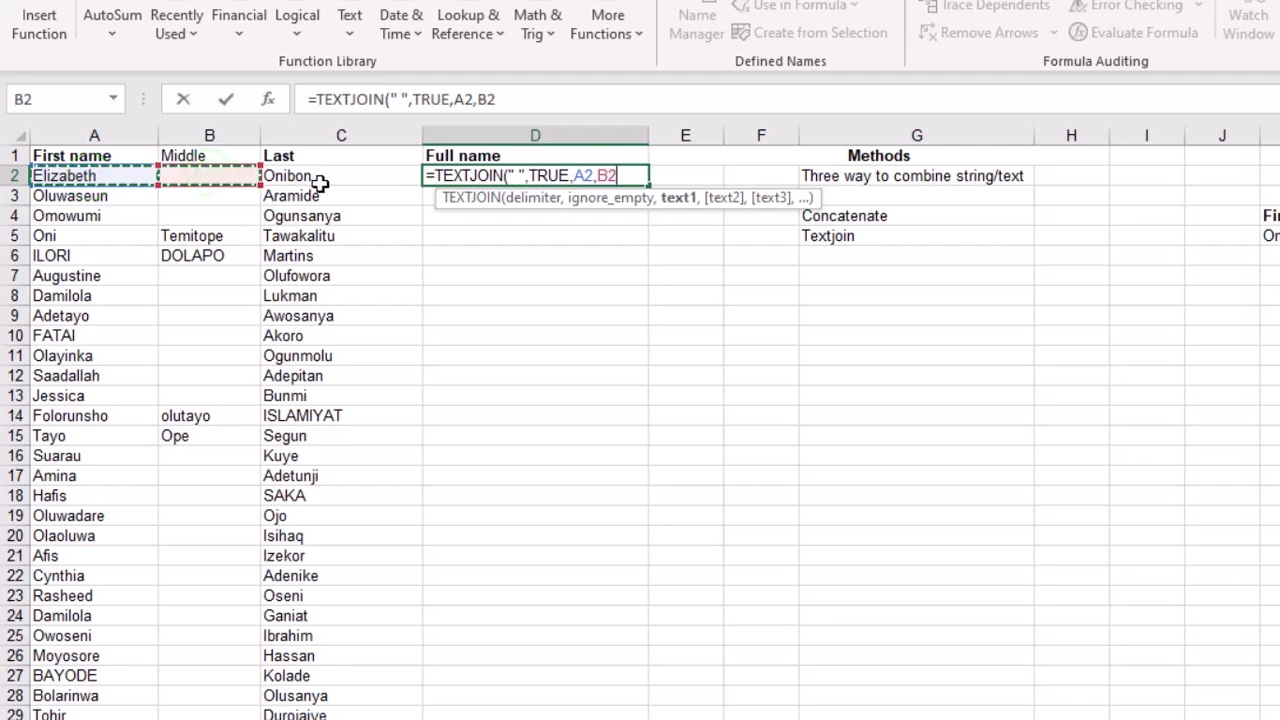
pyautogui.write(',')
pyautogui.click(315, 176)
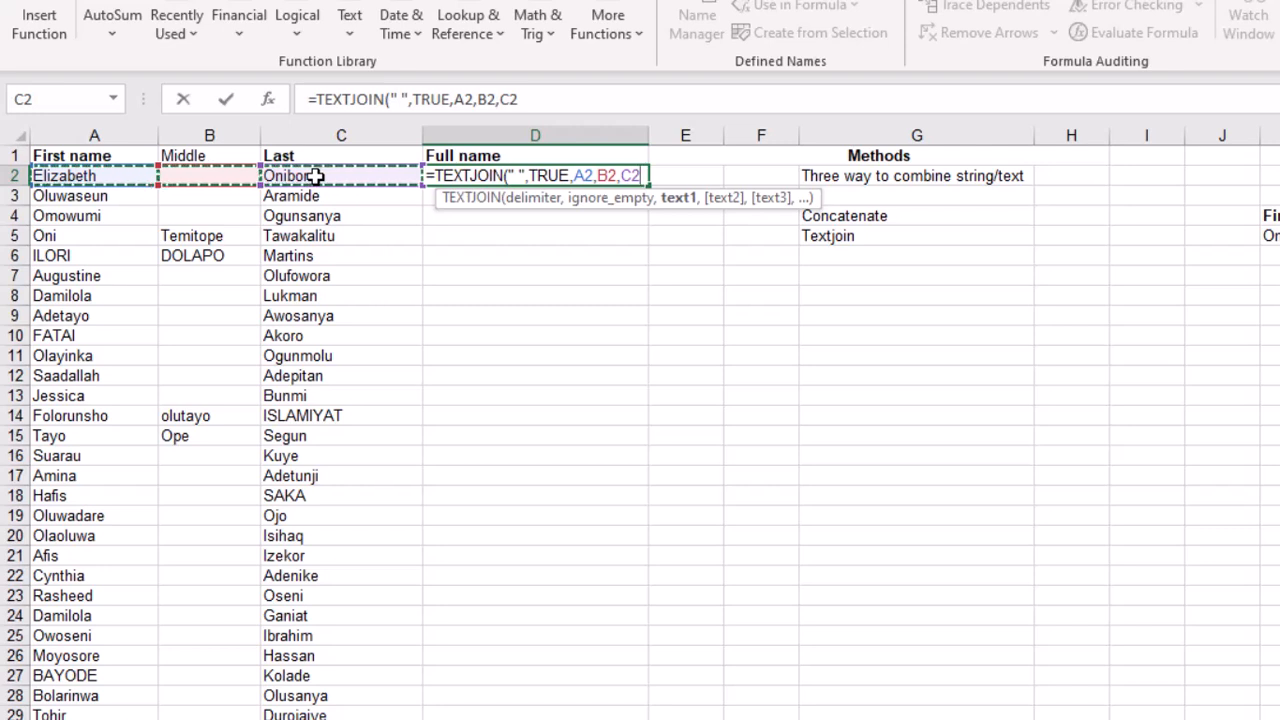
pyautogui.write(')')
pyautogui.press('Return')
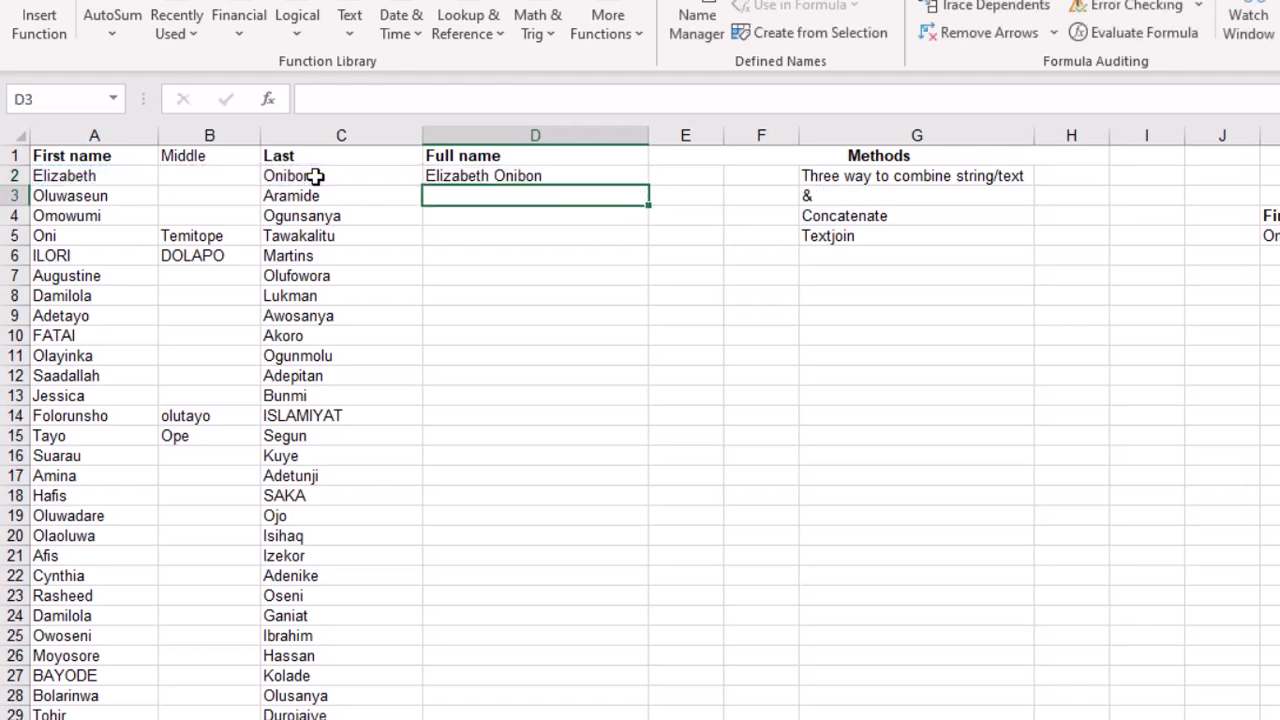
# Fill the TEXTJOIN formula from D2 down the Full name column and check the combined names
pyautogui.click(503, 175)
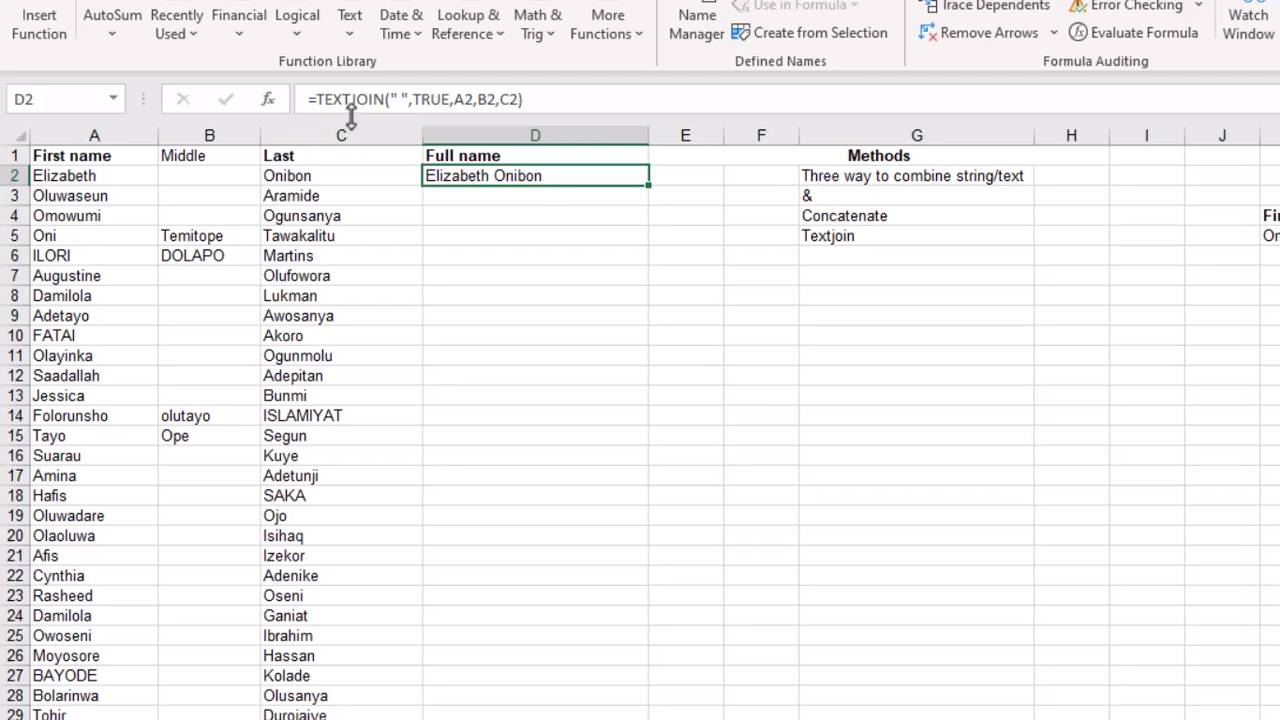
pyautogui.doubleClick(651, 186)
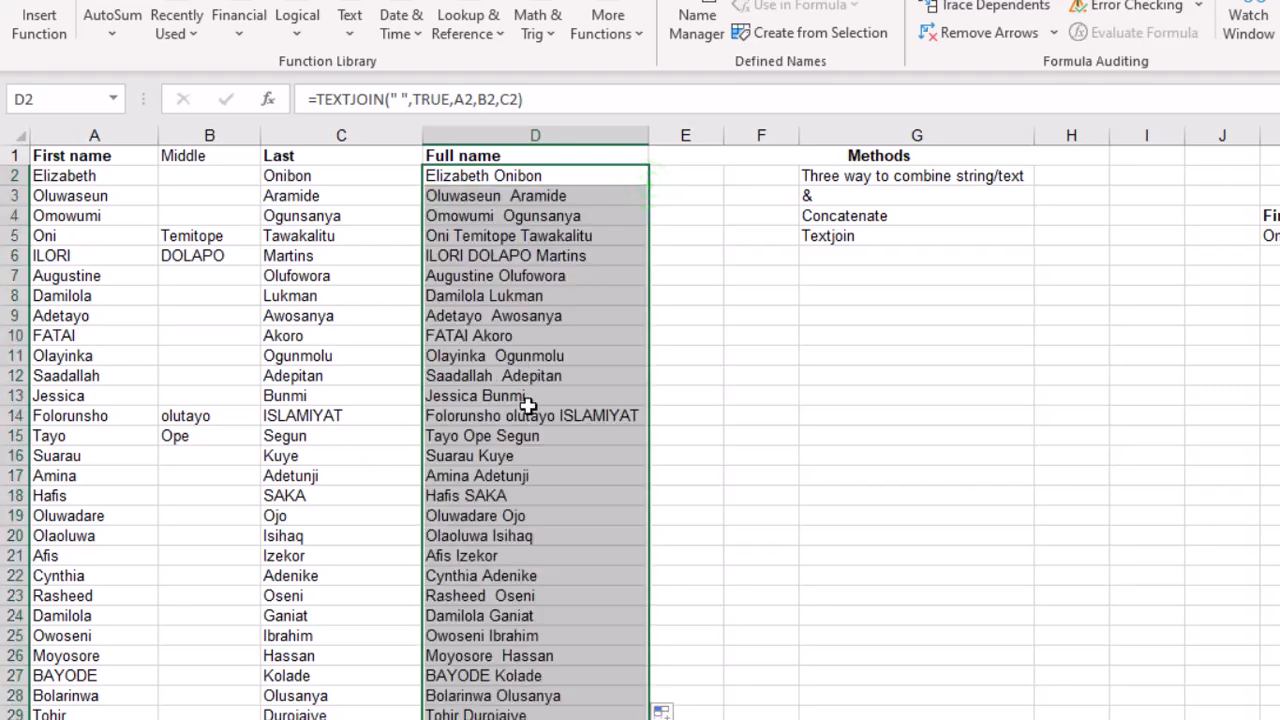
pyautogui.scroll(-3, 528, 403)
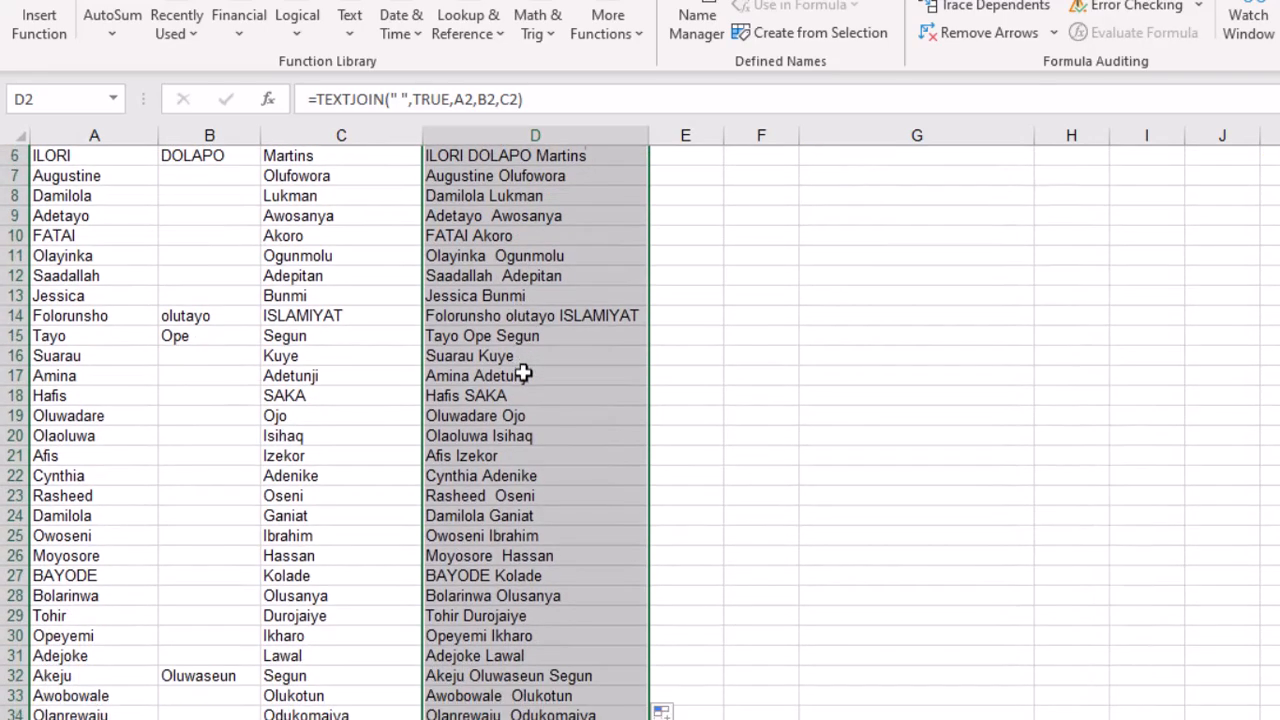
# Review the combined full names, the three sample method results and the &, Concatenate and Textjoin entries under Methods
pyautogui.scroll(3, 1128, 440)
pyautogui.click(1137, 391)
pyautogui.hscroll(4, 1134, 391)
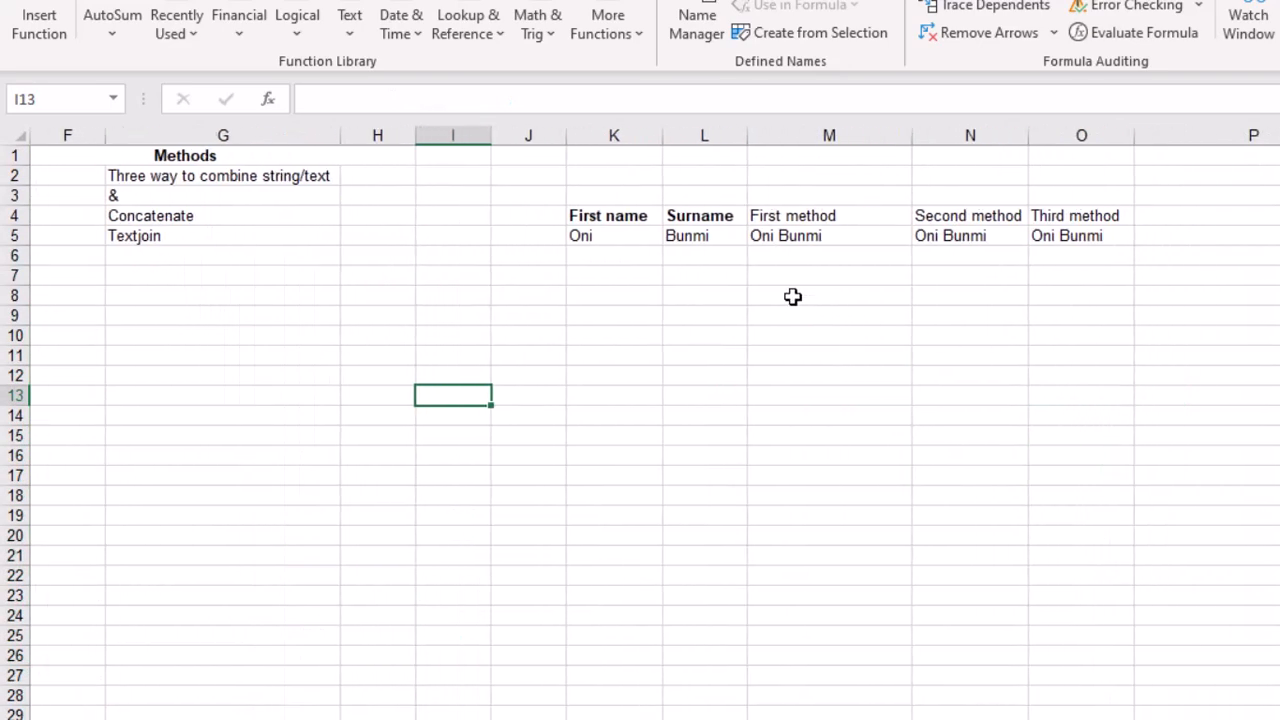
pyautogui.hscroll(-5, 793, 296)
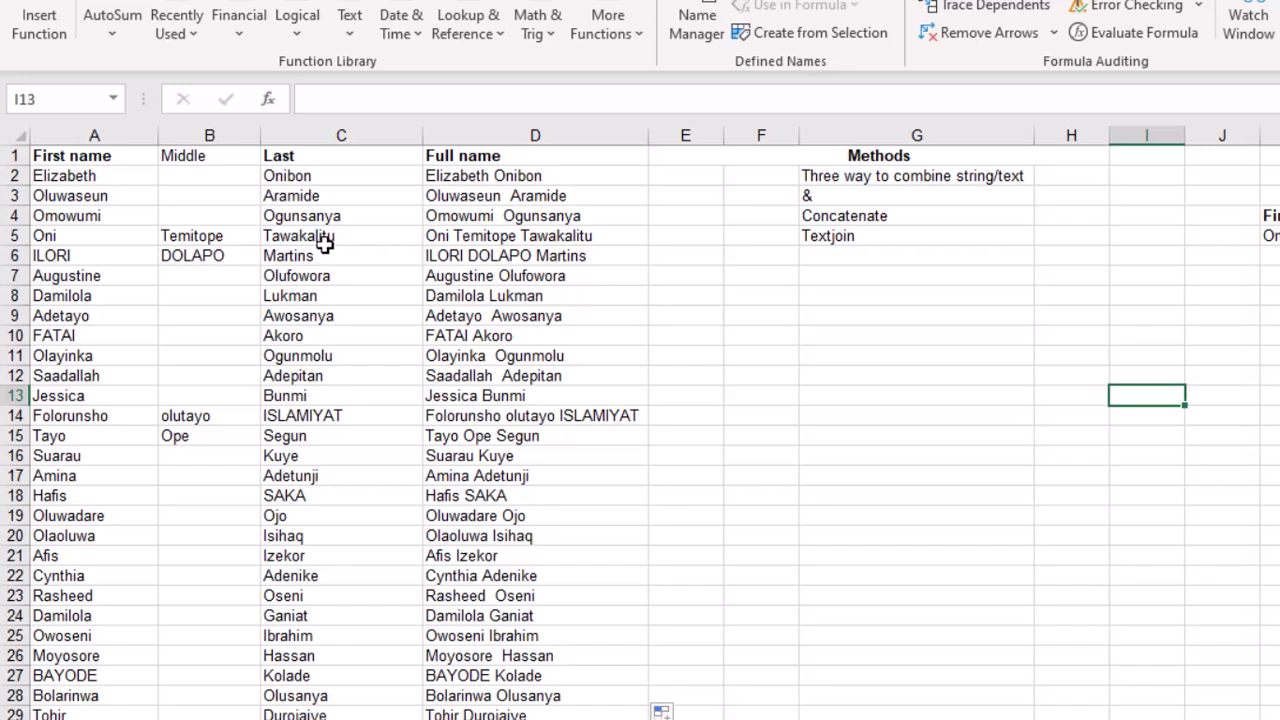
pyautogui.click(809, 198)
pyautogui.click(847, 217)
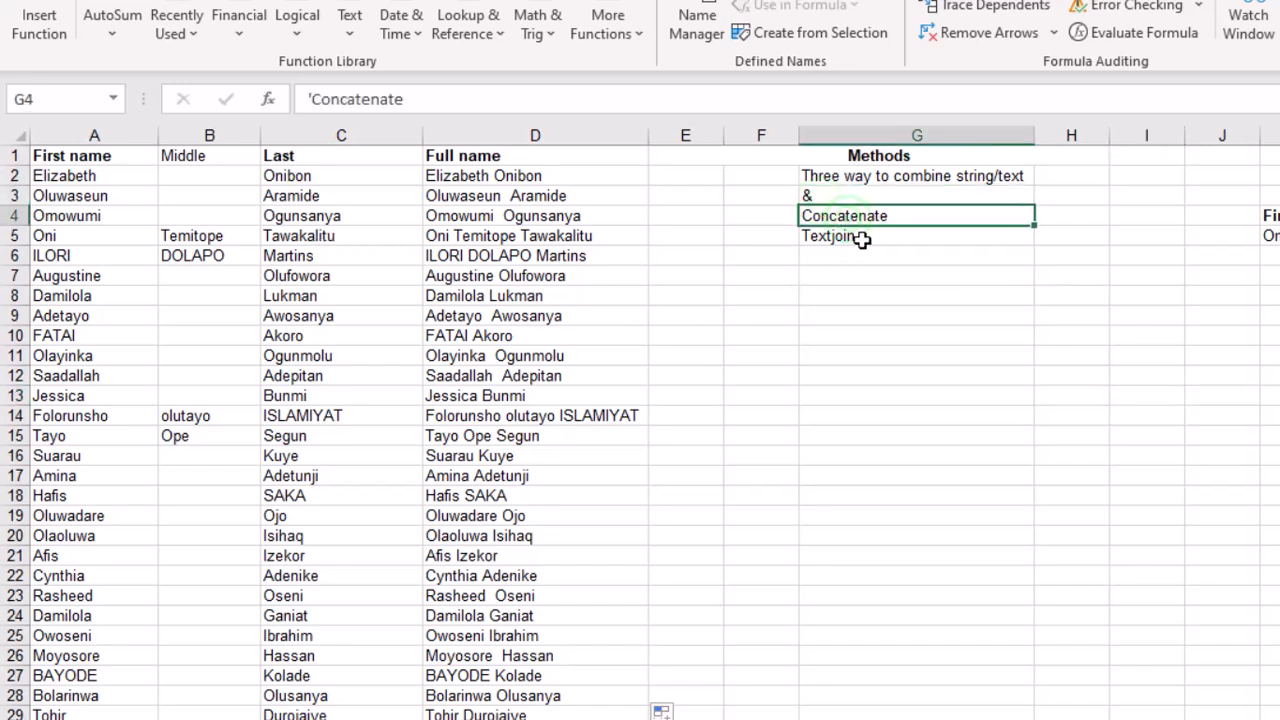
pyautogui.click(862, 238)
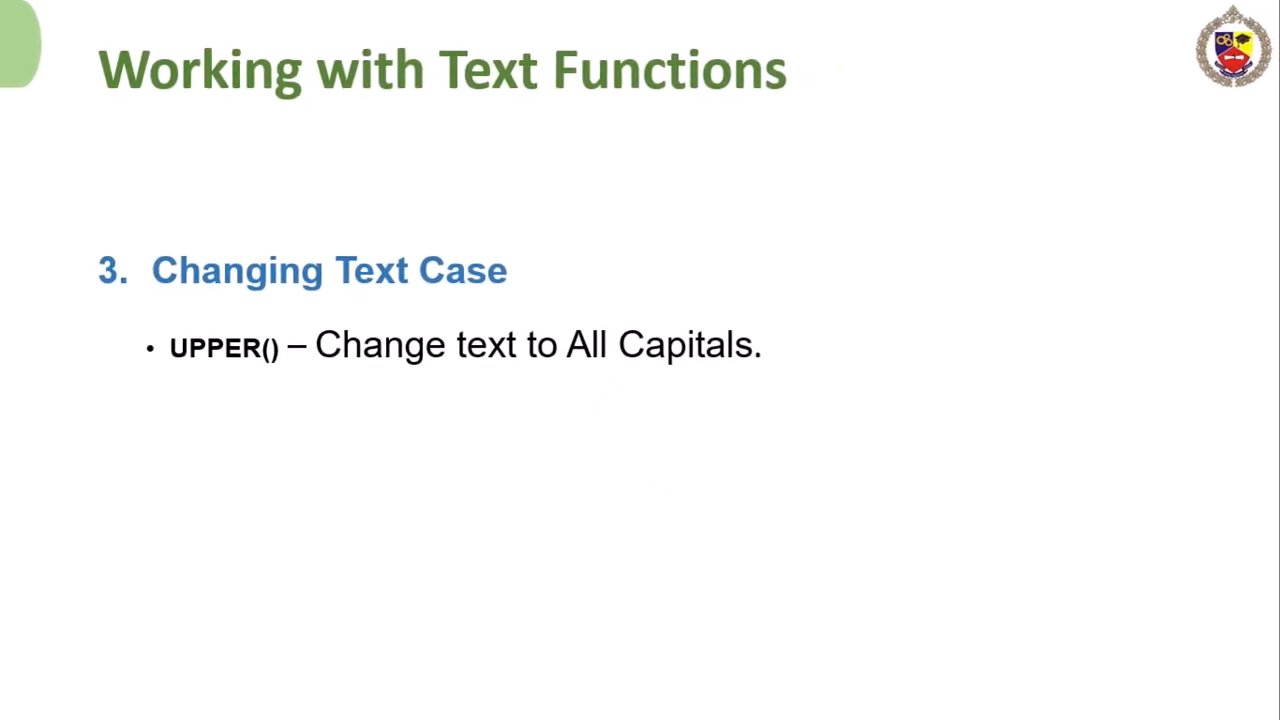
pyautogui.press('Right')
pyautogui.press('Right')
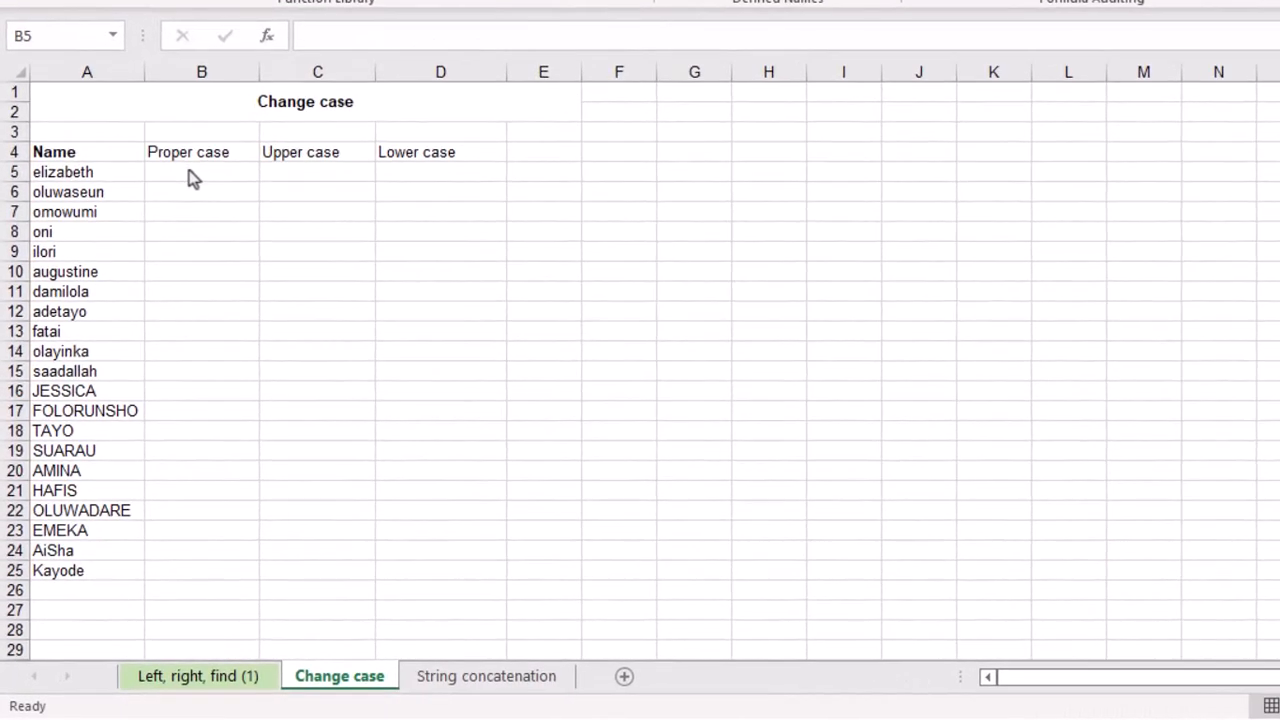
# On the Change case sheet, enter =PROPER(A5) in B5 to convert the first listed name to proper case
pyautogui.click(175, 211)
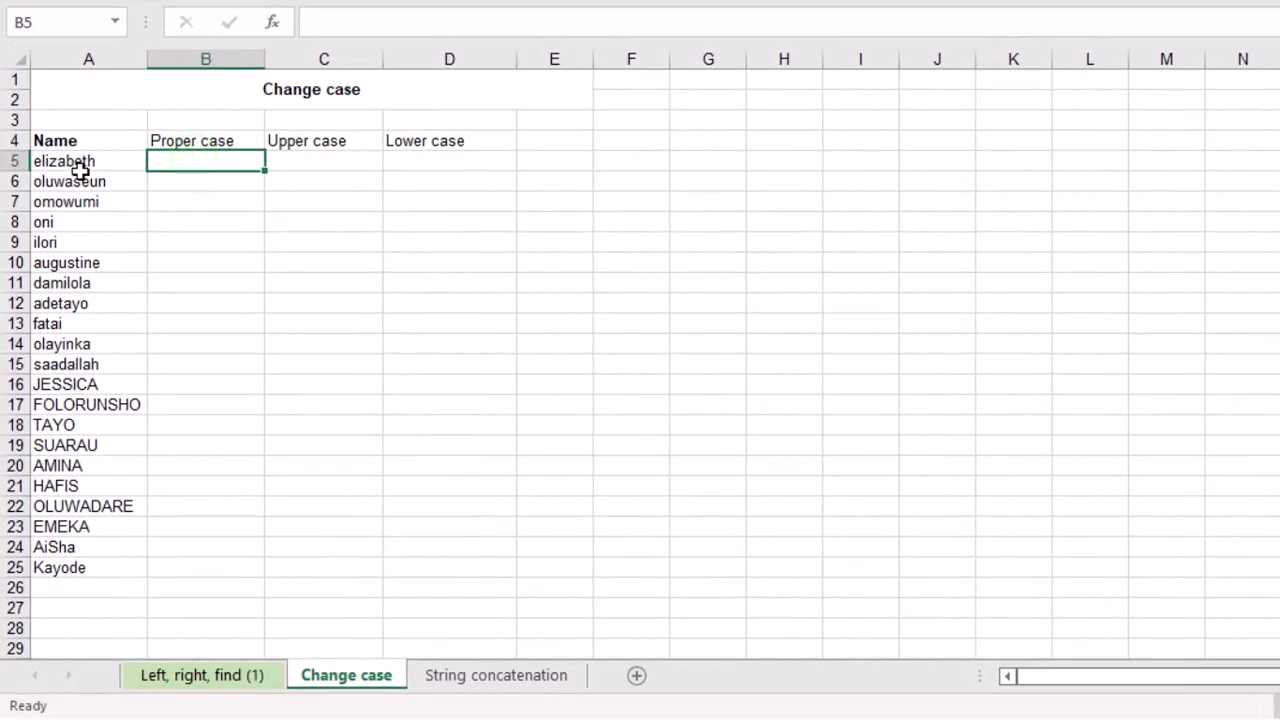
pyautogui.moveTo(78, 161); pyautogui.dragTo(91, 346)
pyautogui.hotkey('ctrl', 'shift', 'Down')
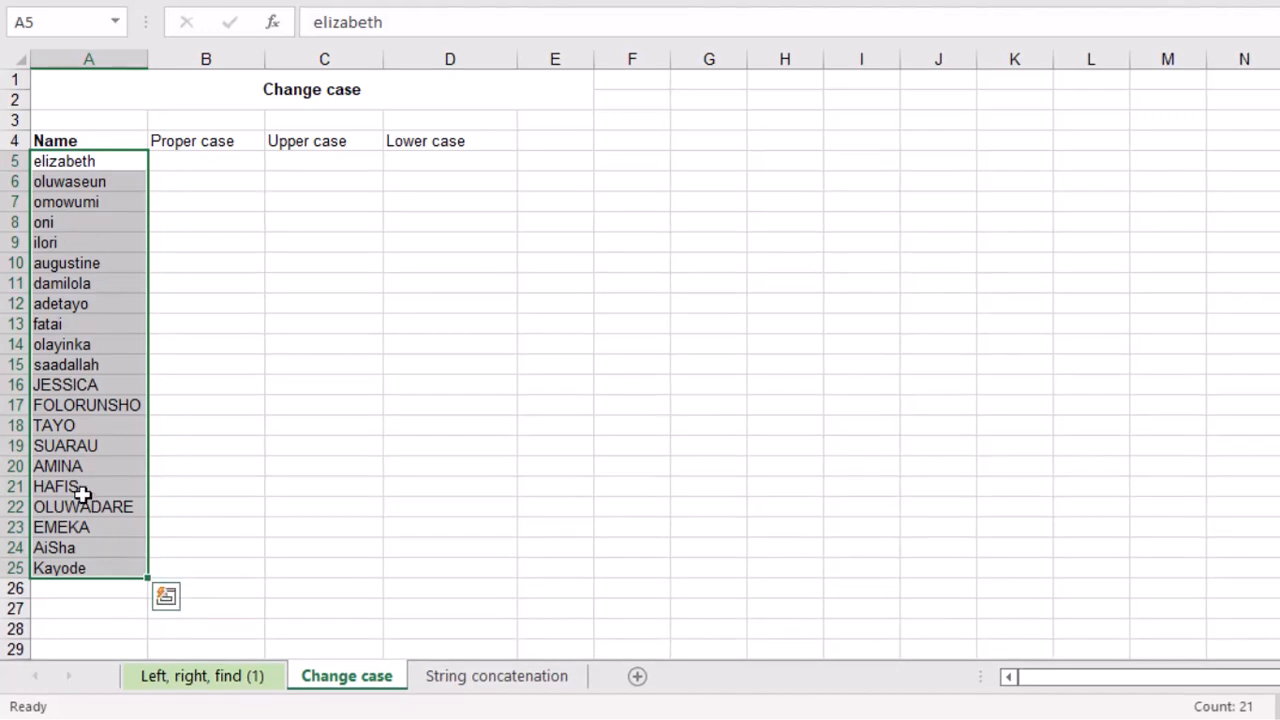
pyautogui.click(185, 160)
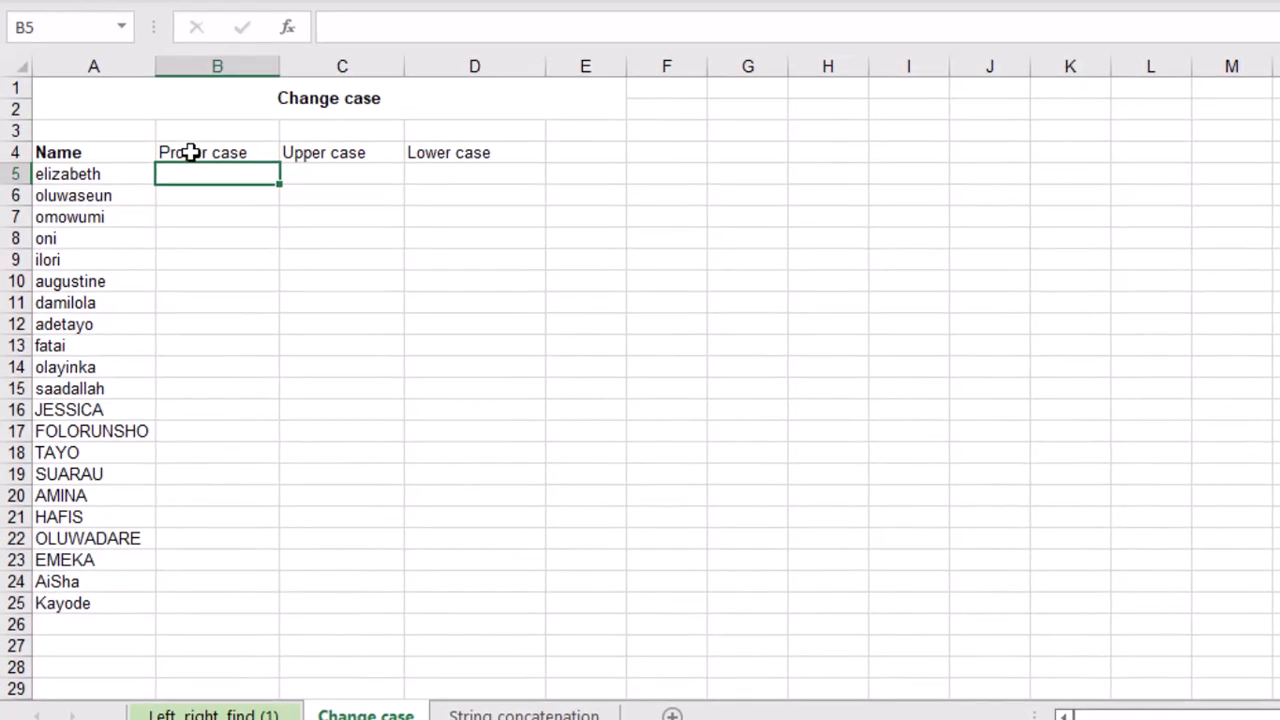
pyautogui.write('=prop')
pyautogui.doubleClick(238, 210)
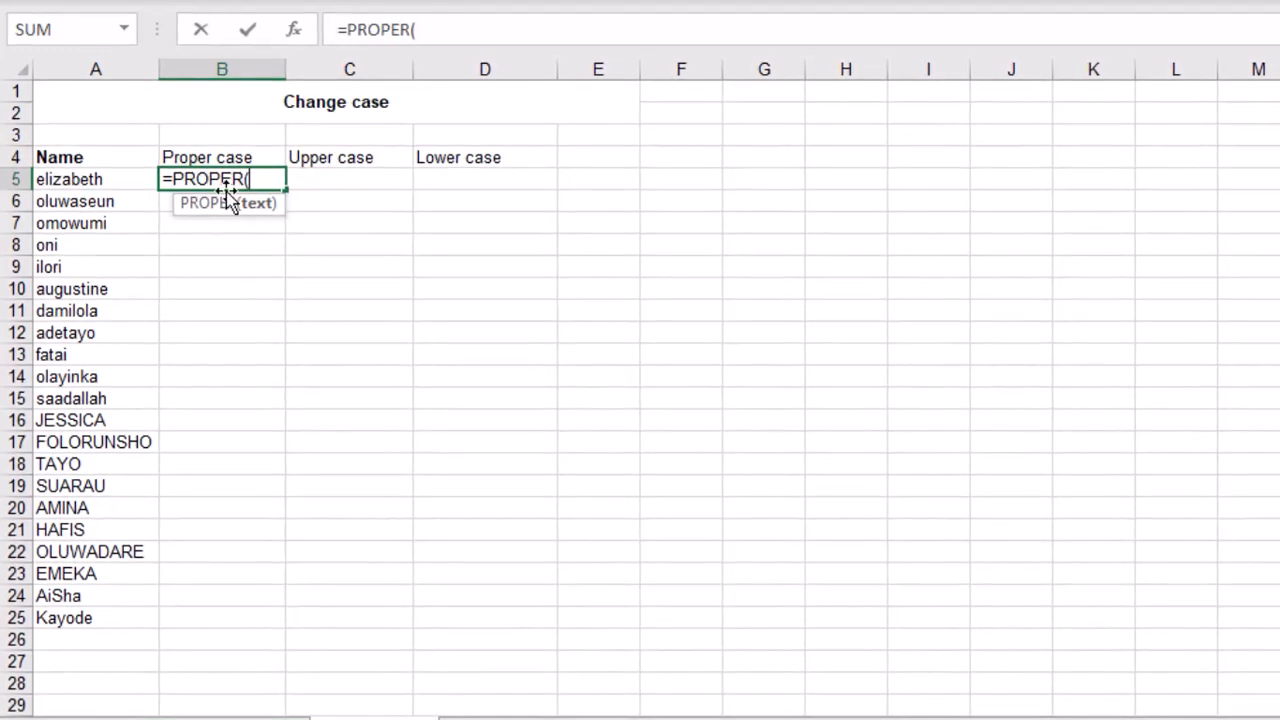
pyautogui.click(91, 179)
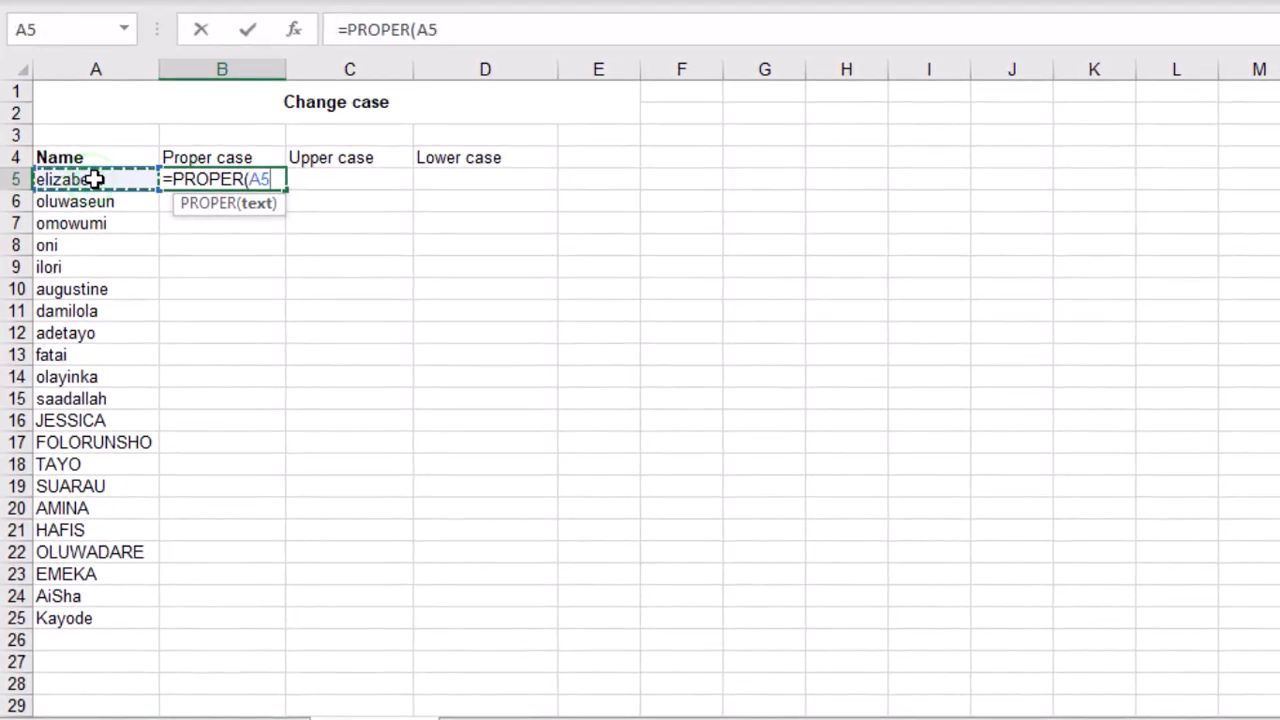
pyautogui.write(')')
pyautogui.press('Return')
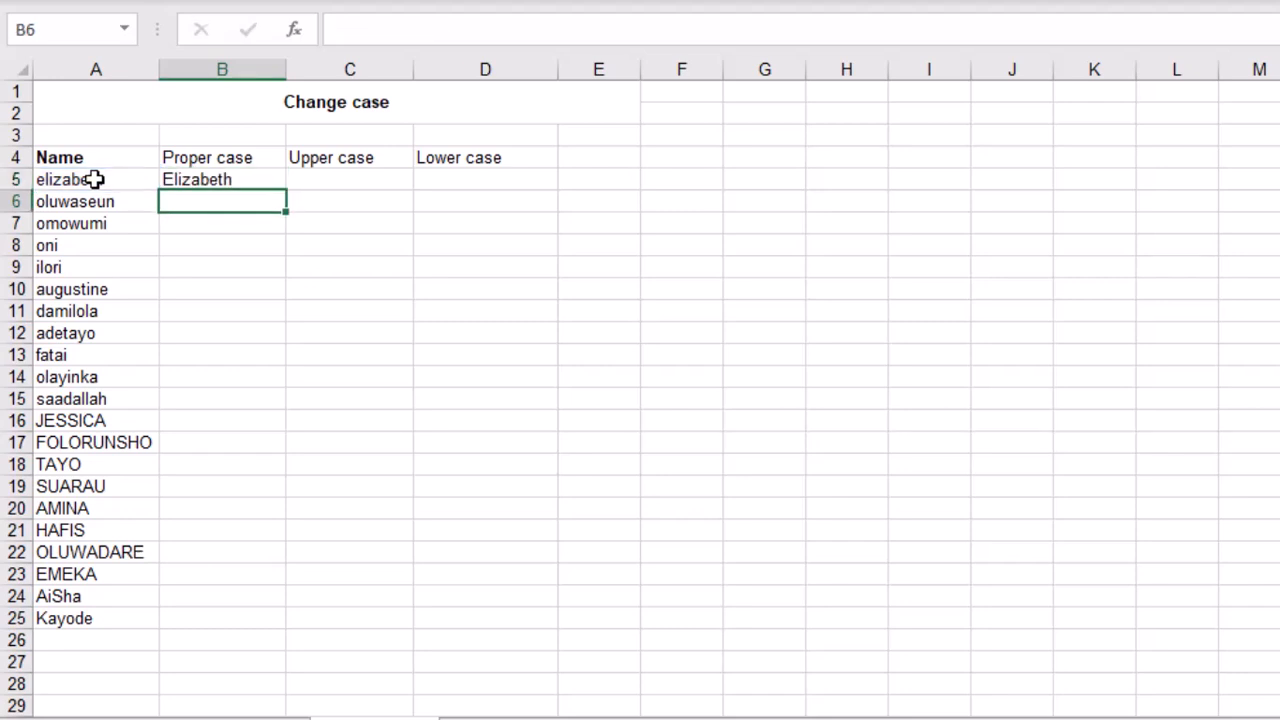
# Fill the PROPER formula from B5 down the Proper case column to row 25 and check a converted name
pyautogui.click(212, 197)
pyautogui.click(200, 178)
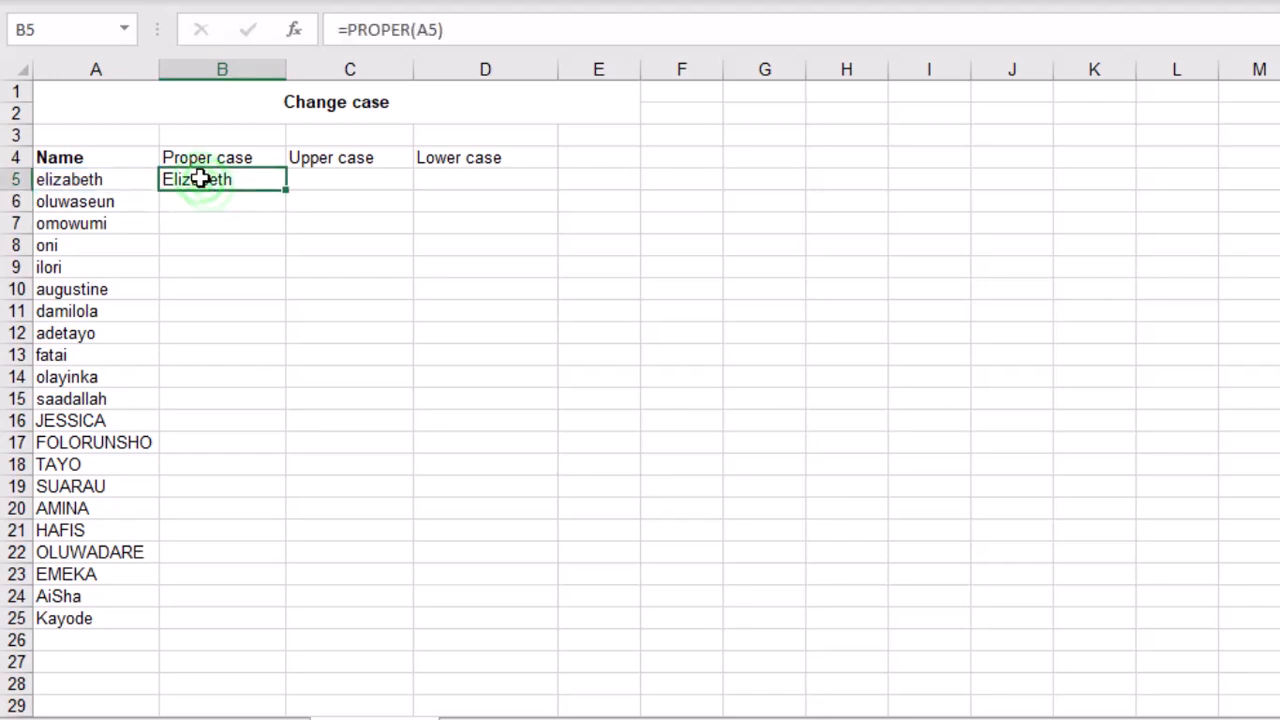
pyautogui.doubleClick(286, 188)
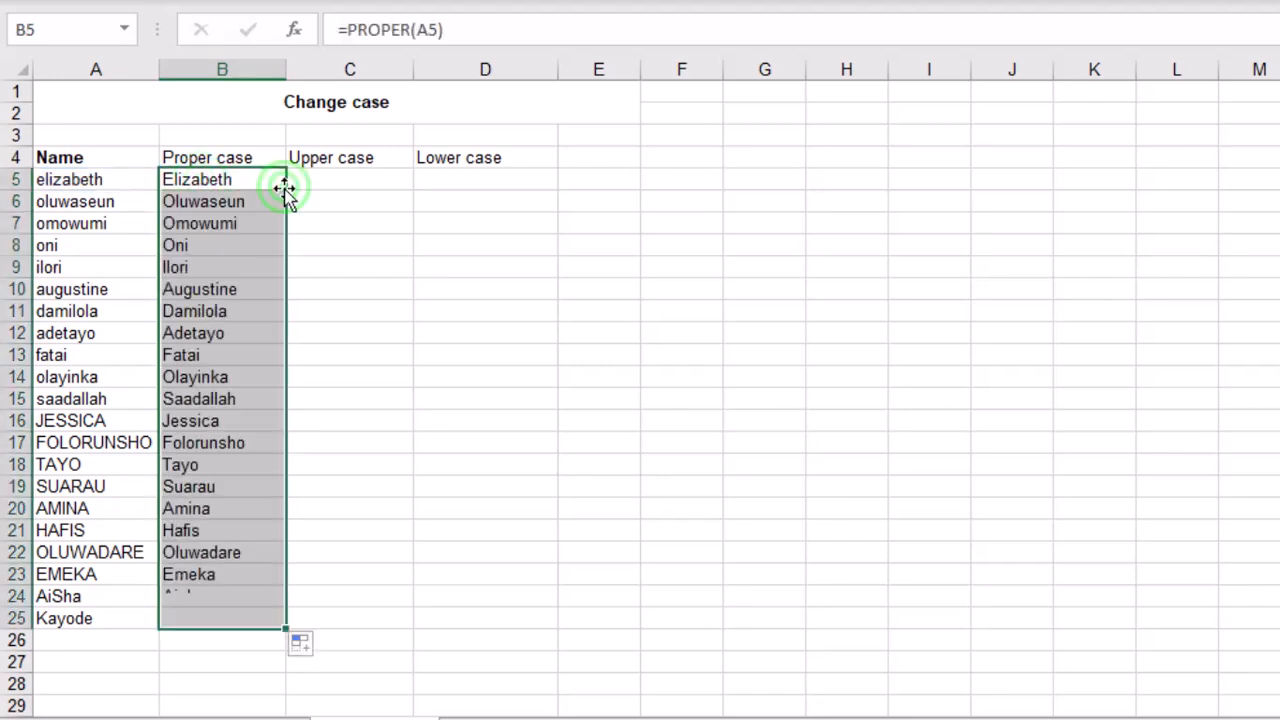
pyautogui.click(220, 544)
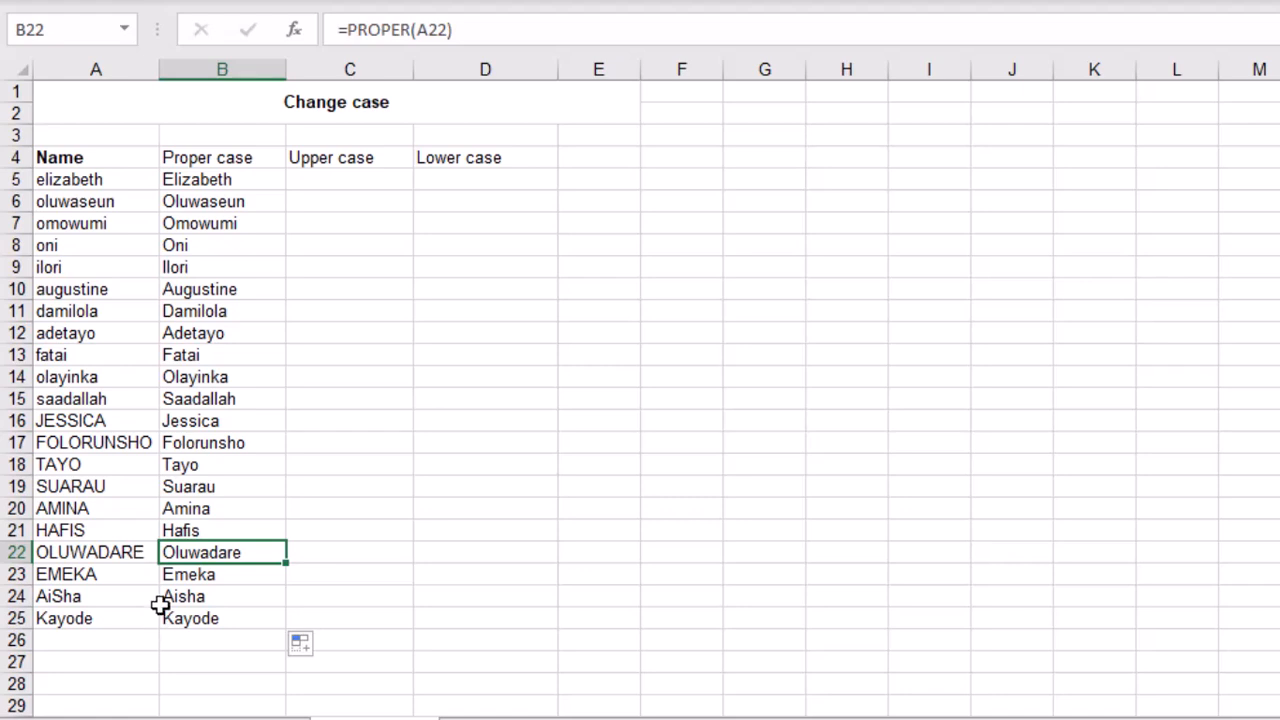
# Enter =UPPER(A5) in C5 and fill it down the Upper case column to row 25
pyautogui.click(319, 181)
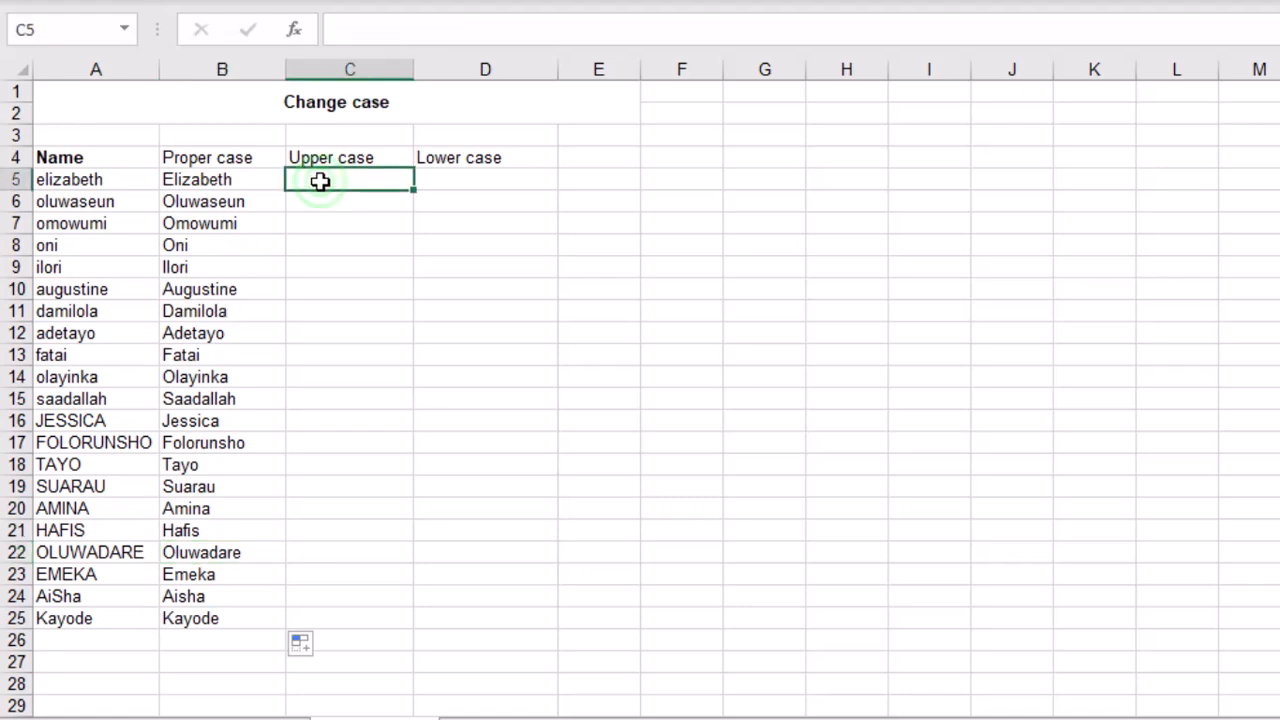
pyautogui.write('=')
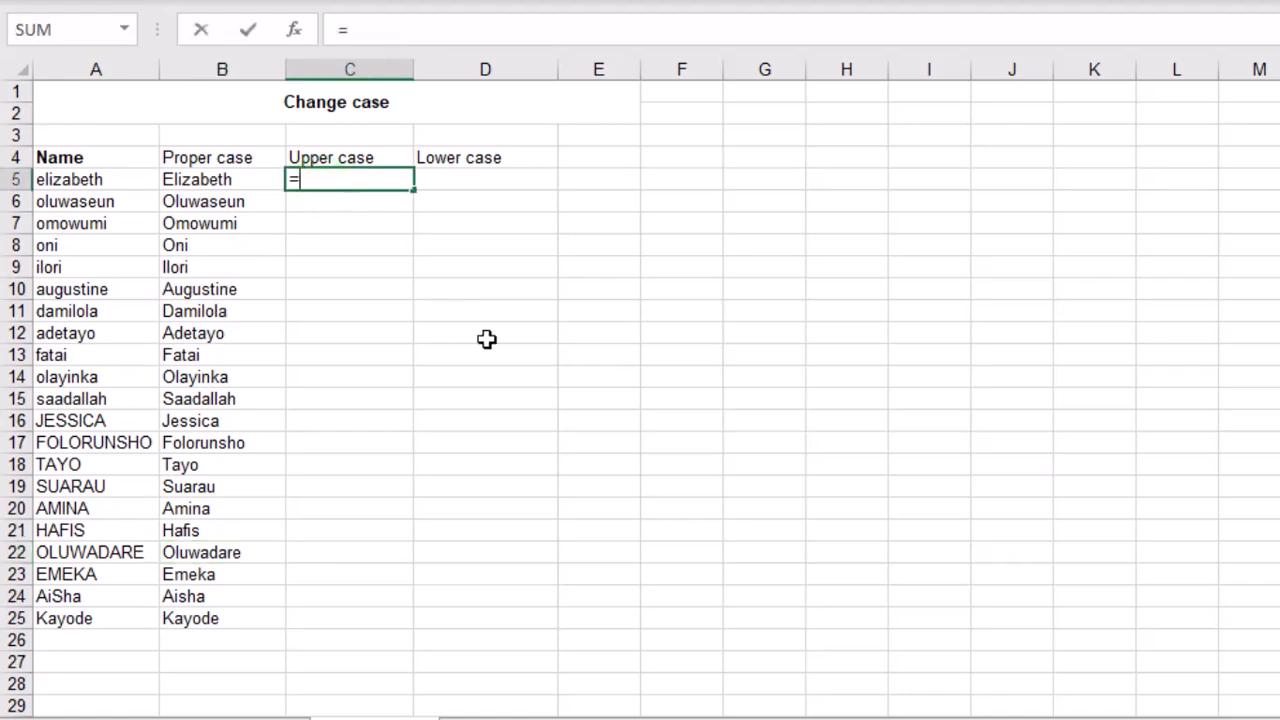
pyautogui.write('u')
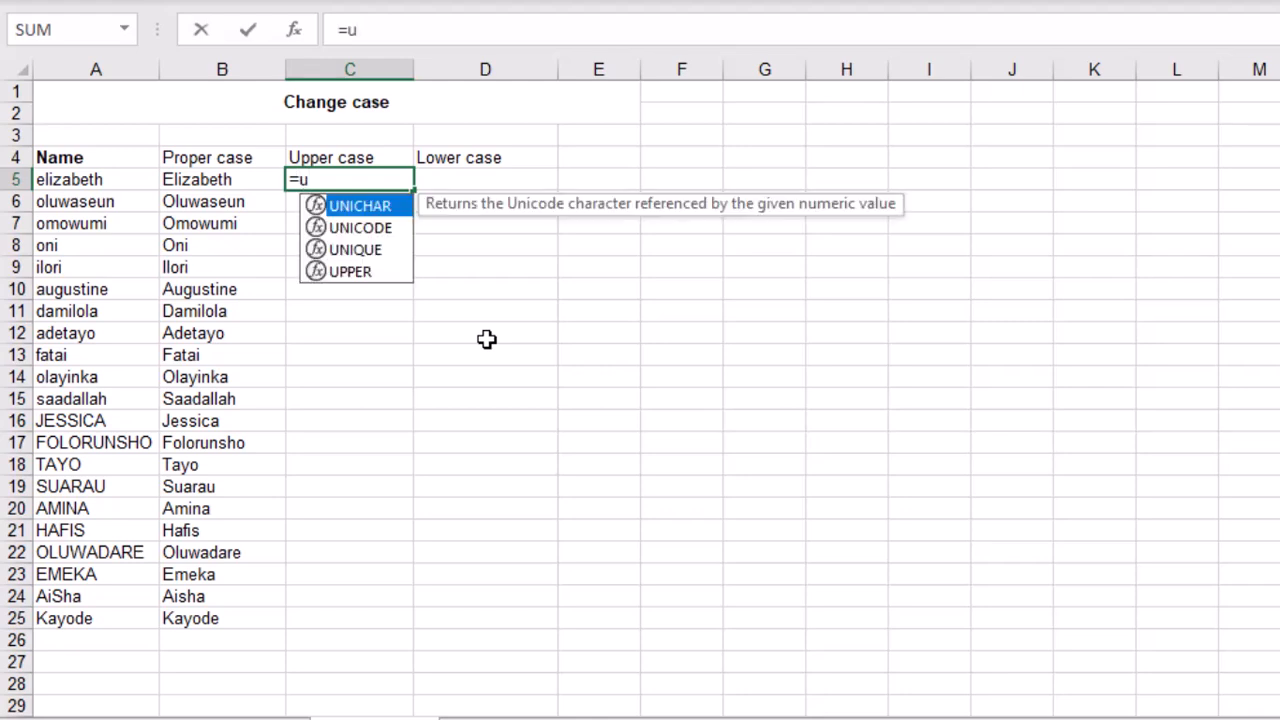
pyautogui.write('pper')
pyautogui.press('Tab')
pyautogui.click(88, 182)
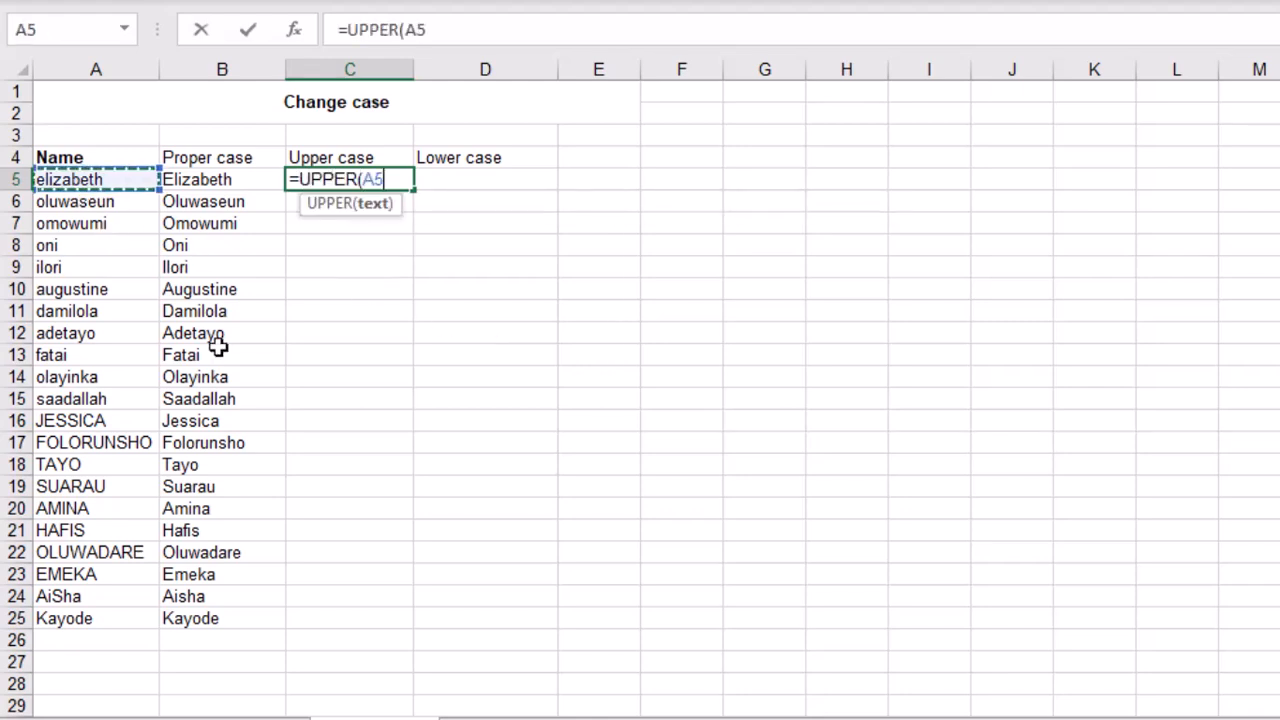
pyautogui.write(')')
pyautogui.press('Return')
pyautogui.press('Up')
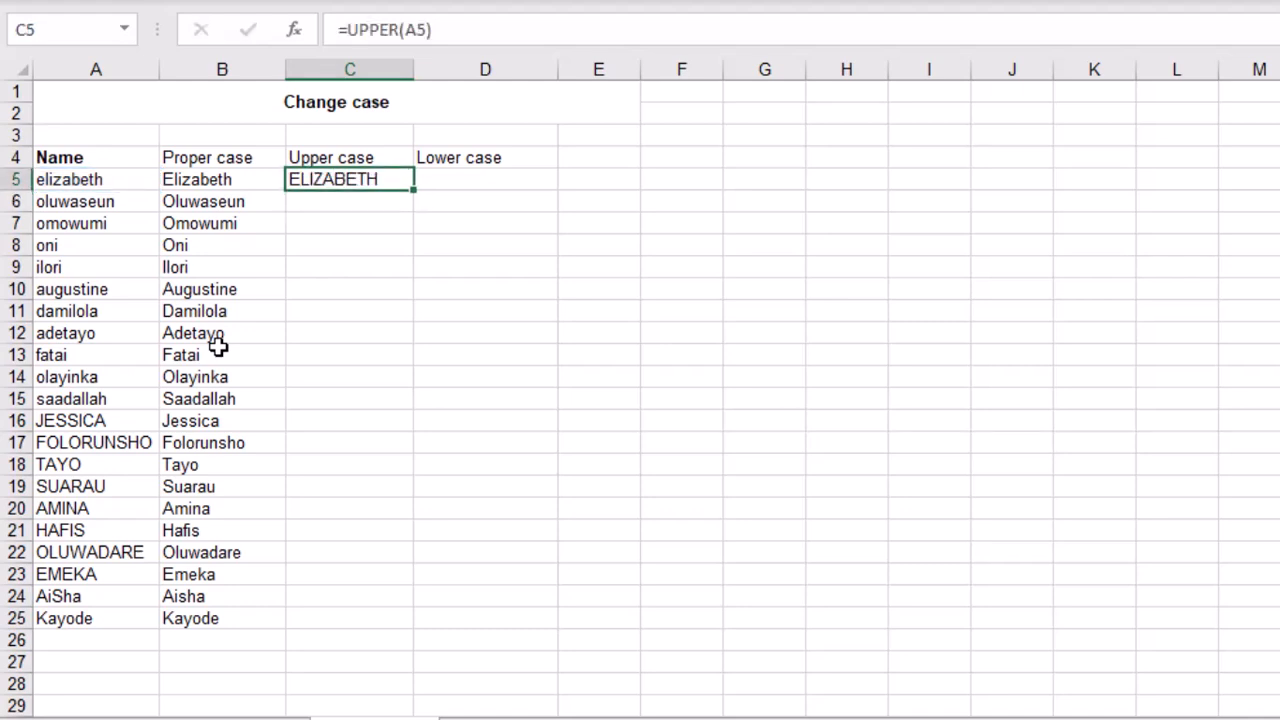
pyautogui.doubleClick(416, 191)
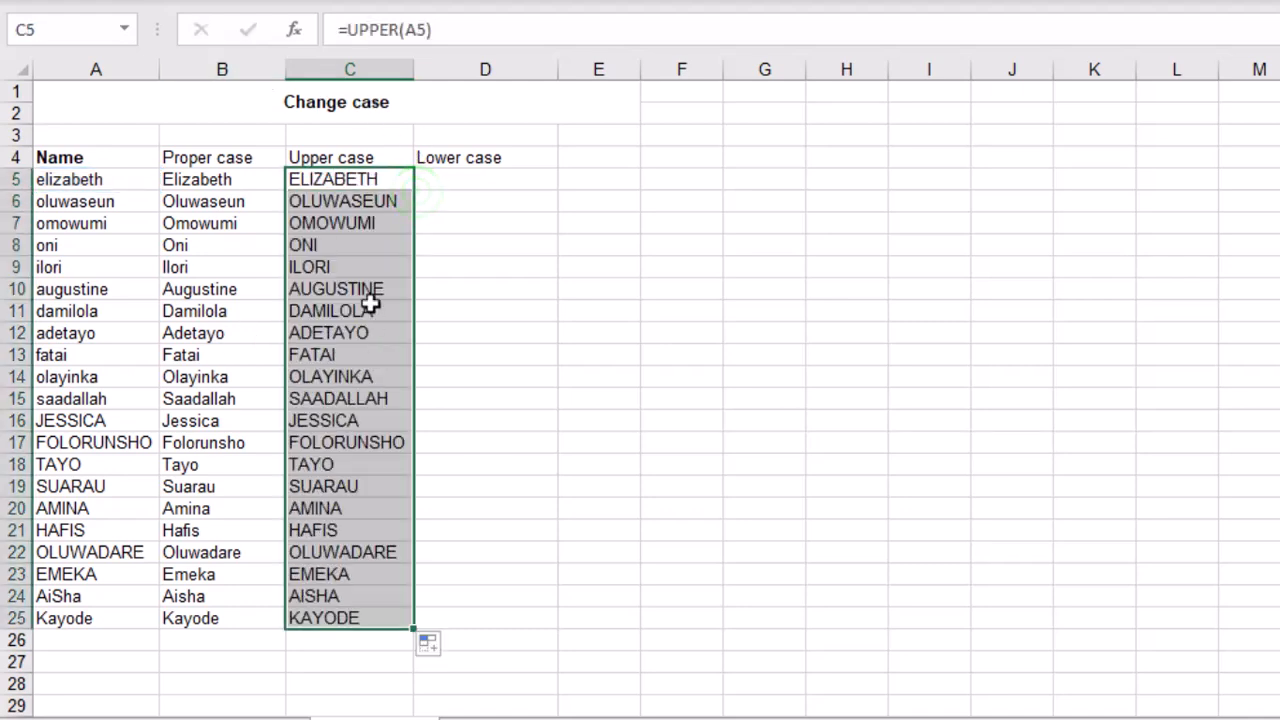
# Enter =LOWER(A5) in D5 and fill it down the Lower case column
pyautogui.click(476, 187)
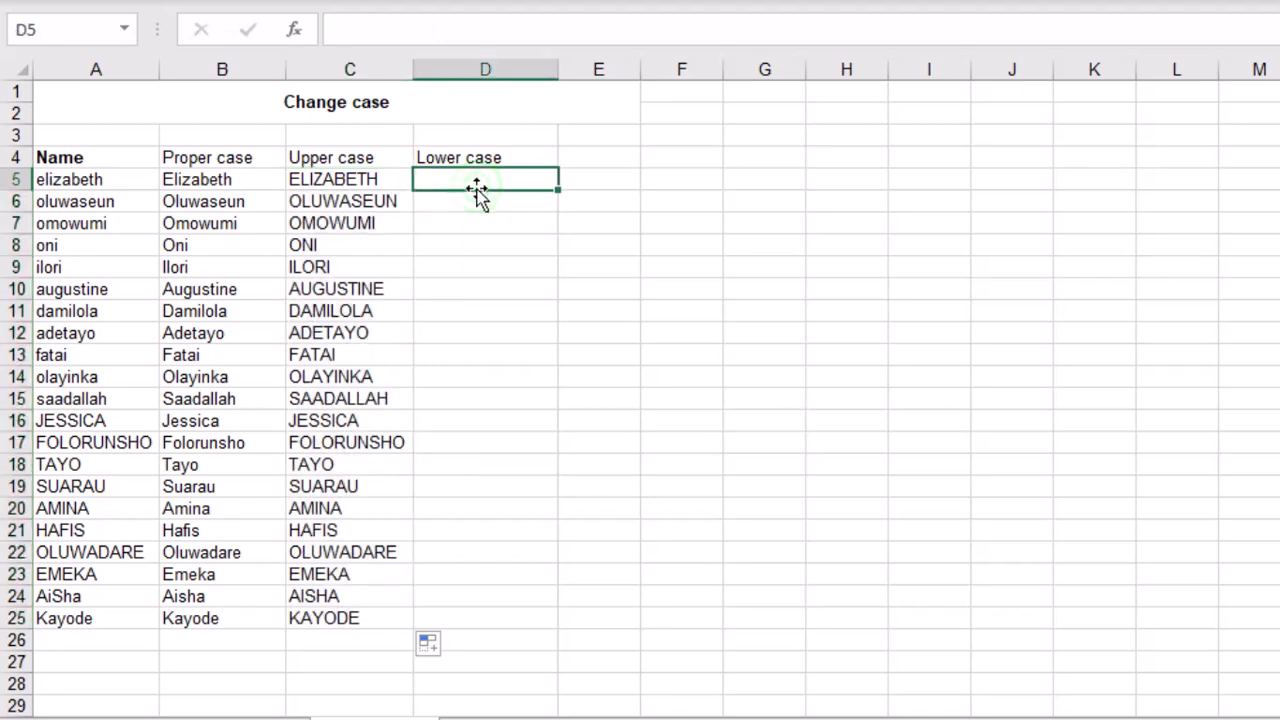
pyautogui.write('=')
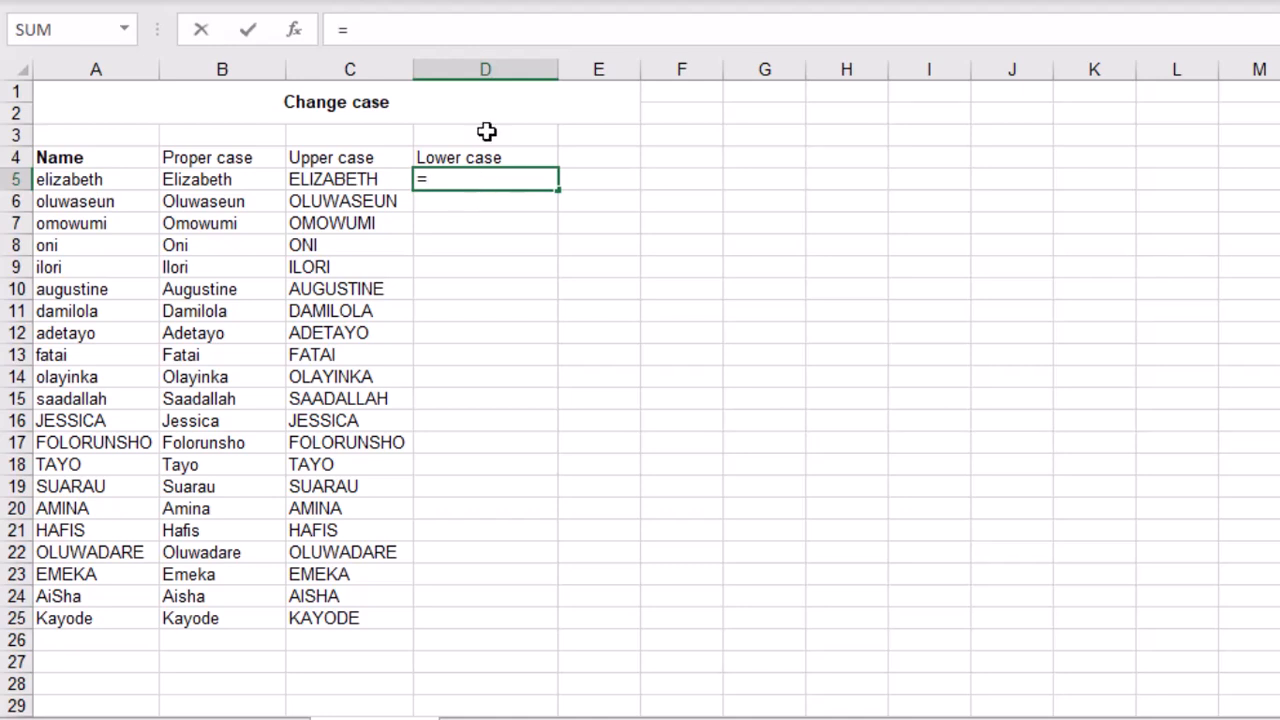
pyautogui.write('lowe')
pyautogui.press('Tab')
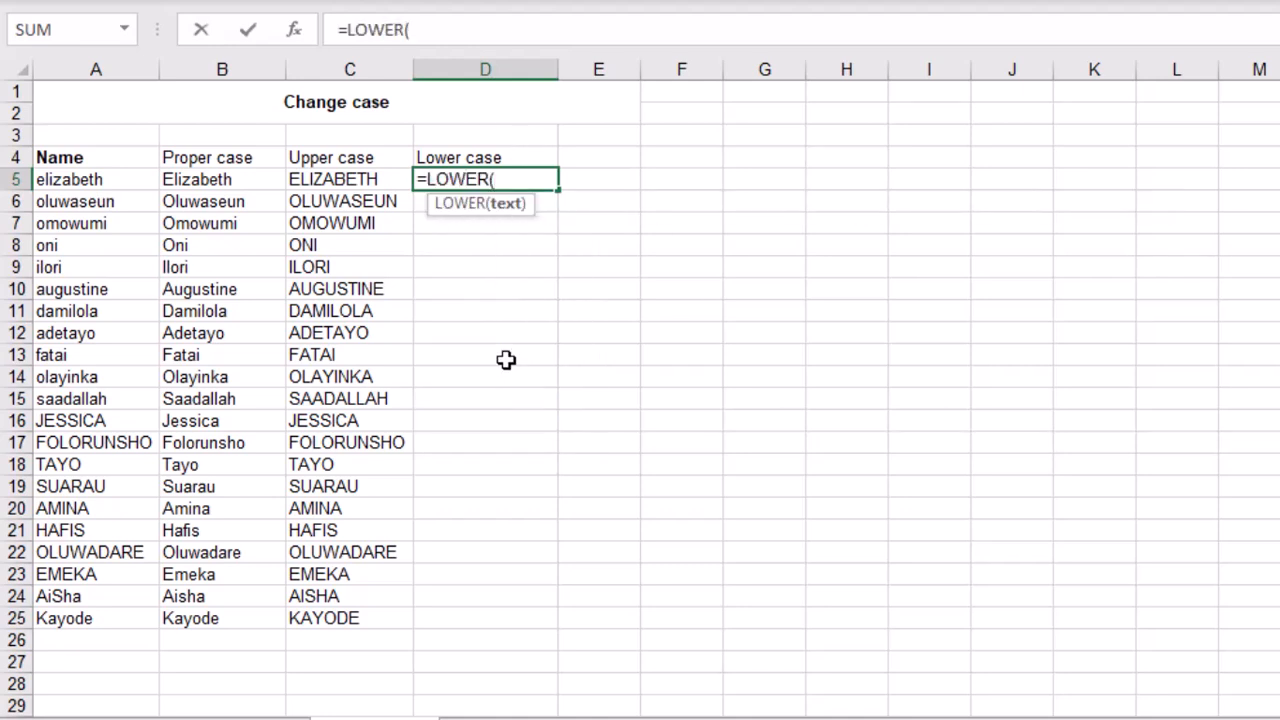
pyautogui.click(88, 179)
pyautogui.write(')')
pyautogui.hotkey('ctrl', 'Return')
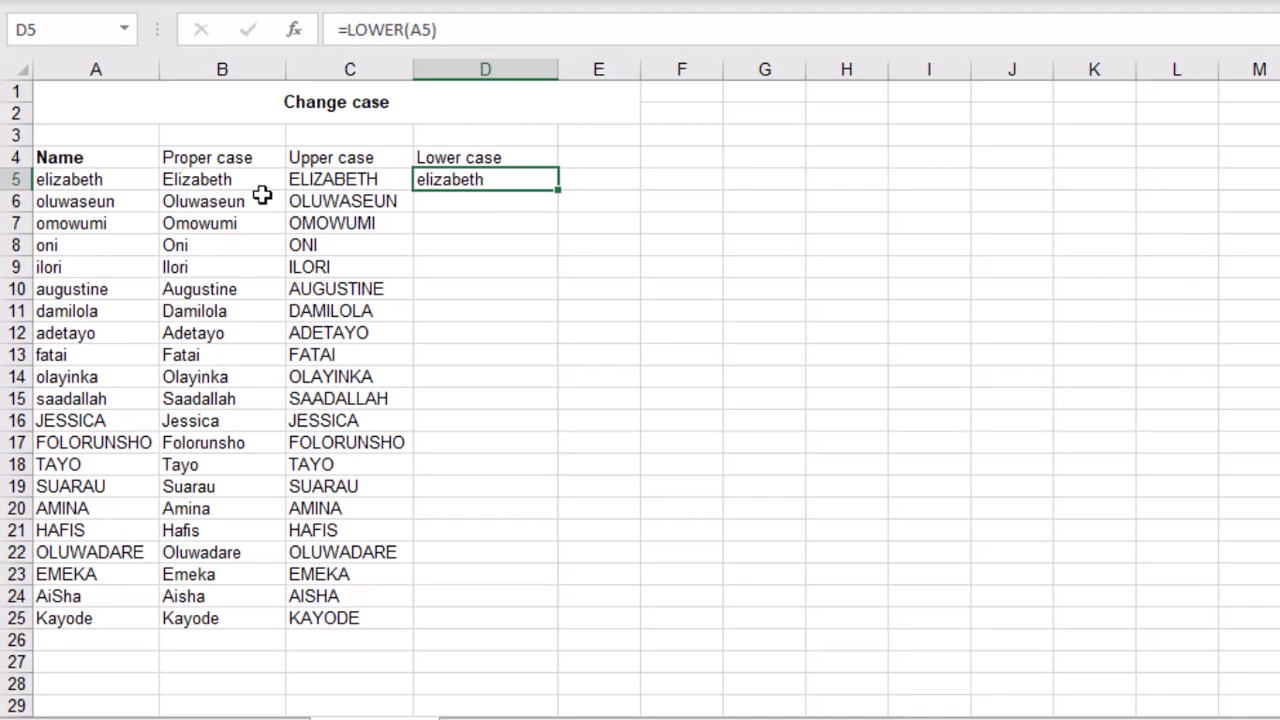
pyautogui.doubleClick(558, 190)
pyautogui.click(513, 228)
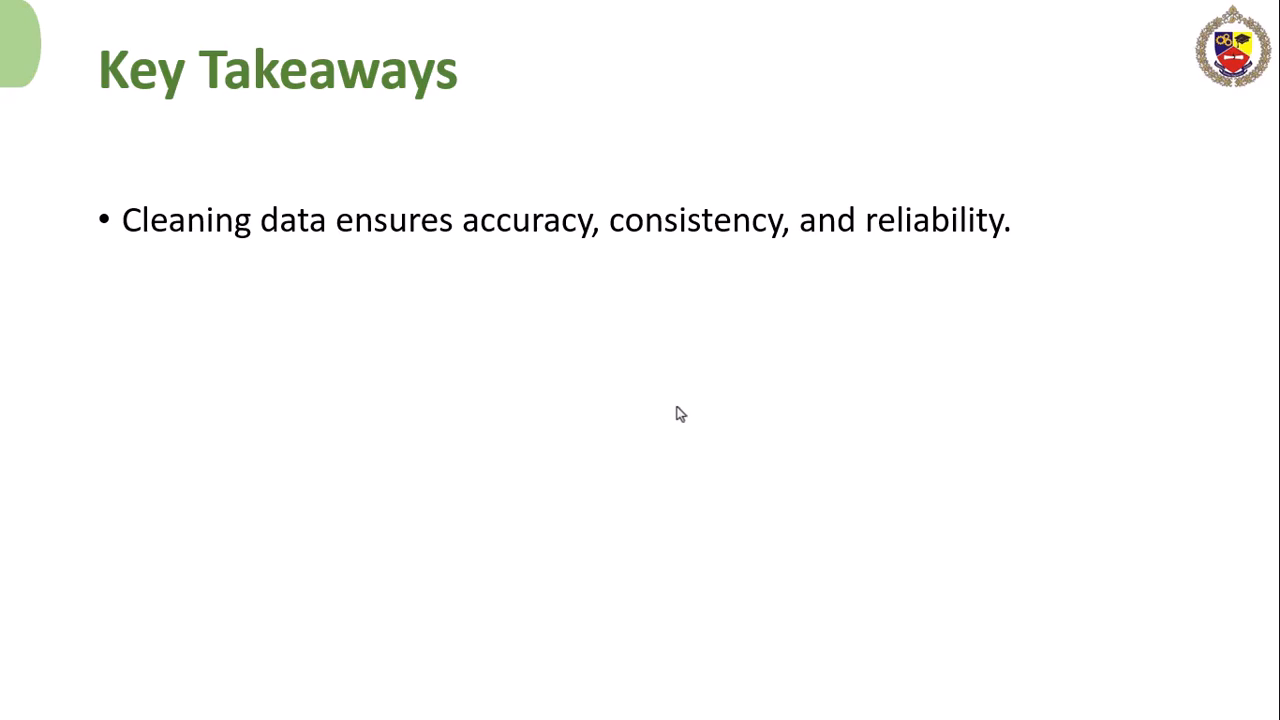
pyautogui.click(676, 407)
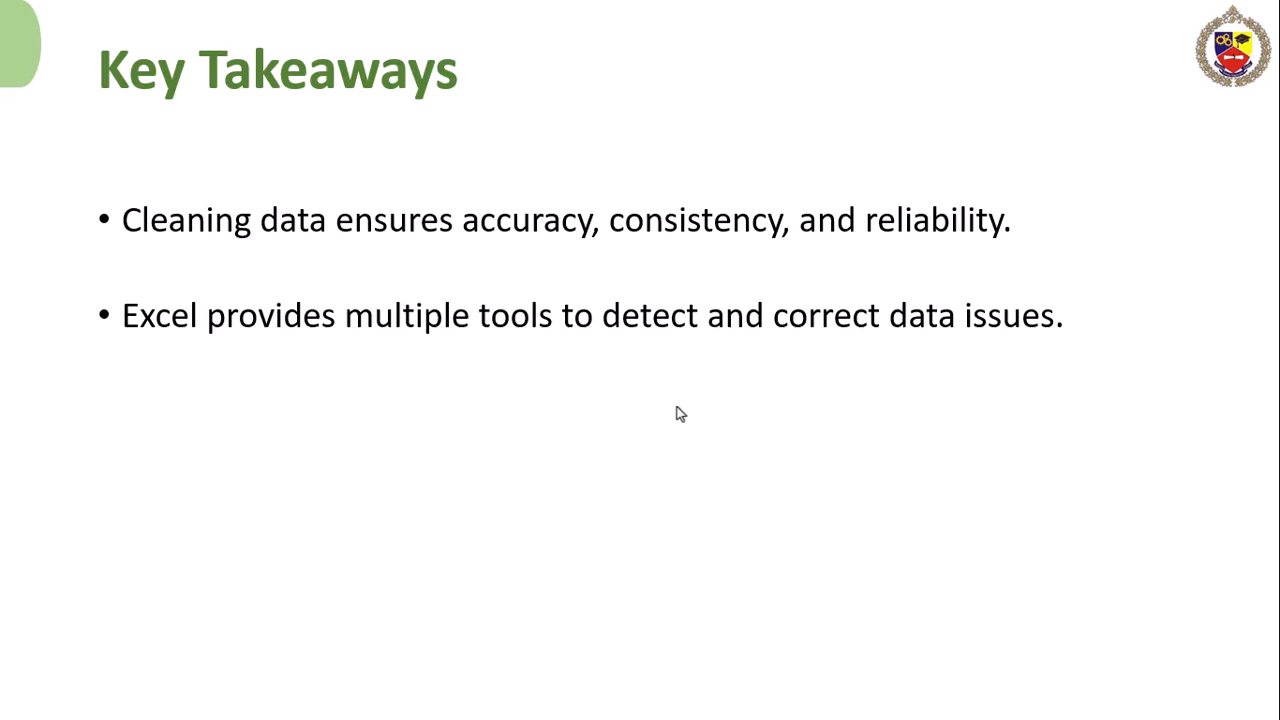
pyautogui.click(676, 407)
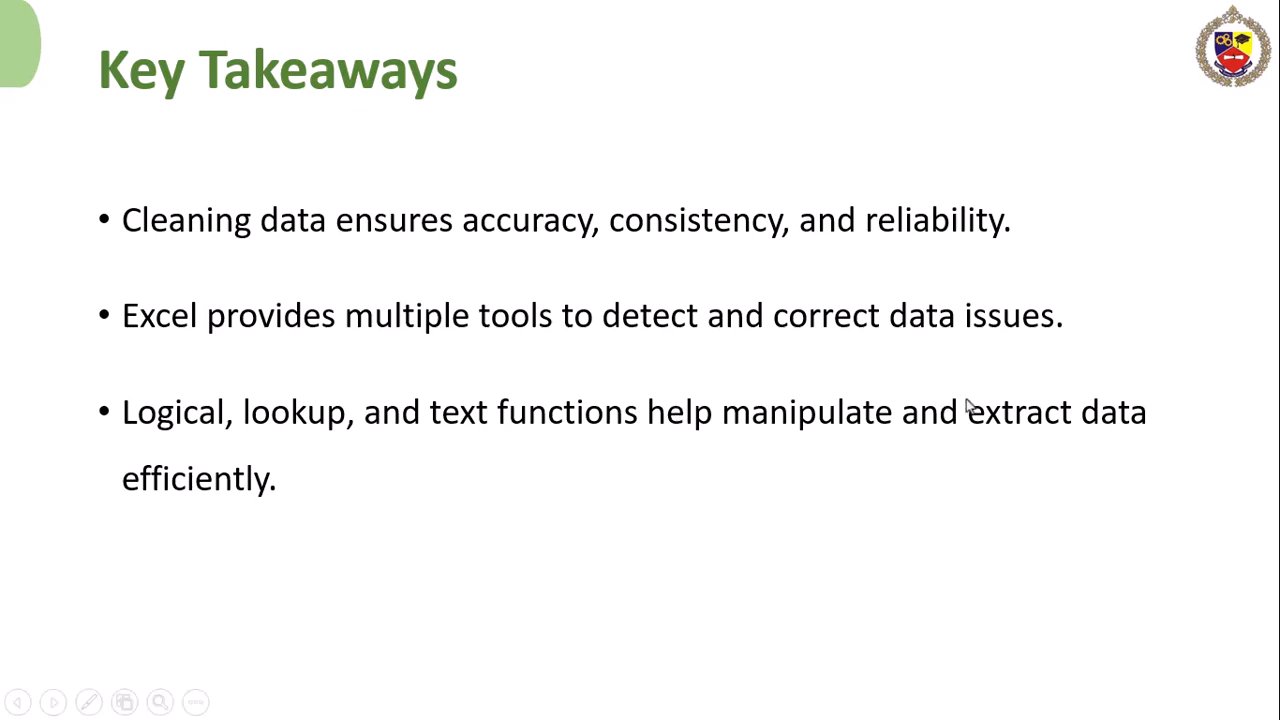
pyautogui.hotkey('alt', 'Tab')
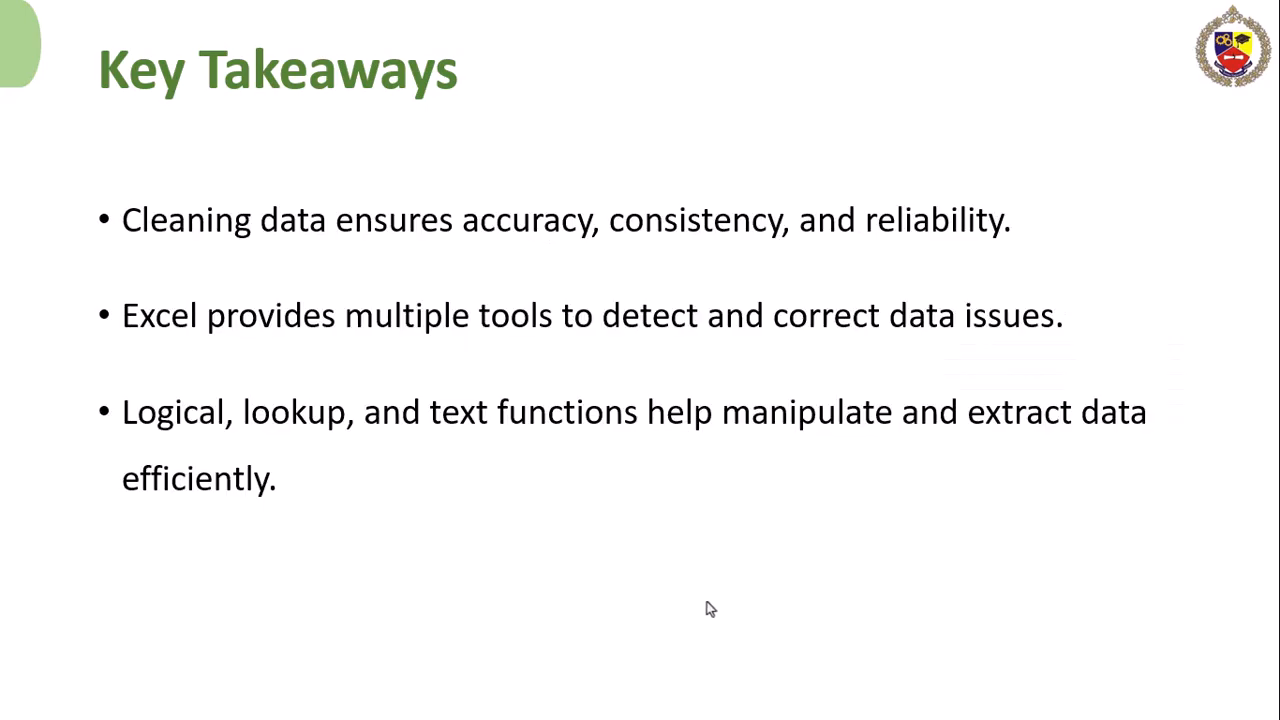
# Switch to the Excel formula workbook and change the Product Category in H2 to Apparel & Accessories, Health & Beauty, and finally Consumer Electronics
pyautogui.hotkey('alt', 'Tab')
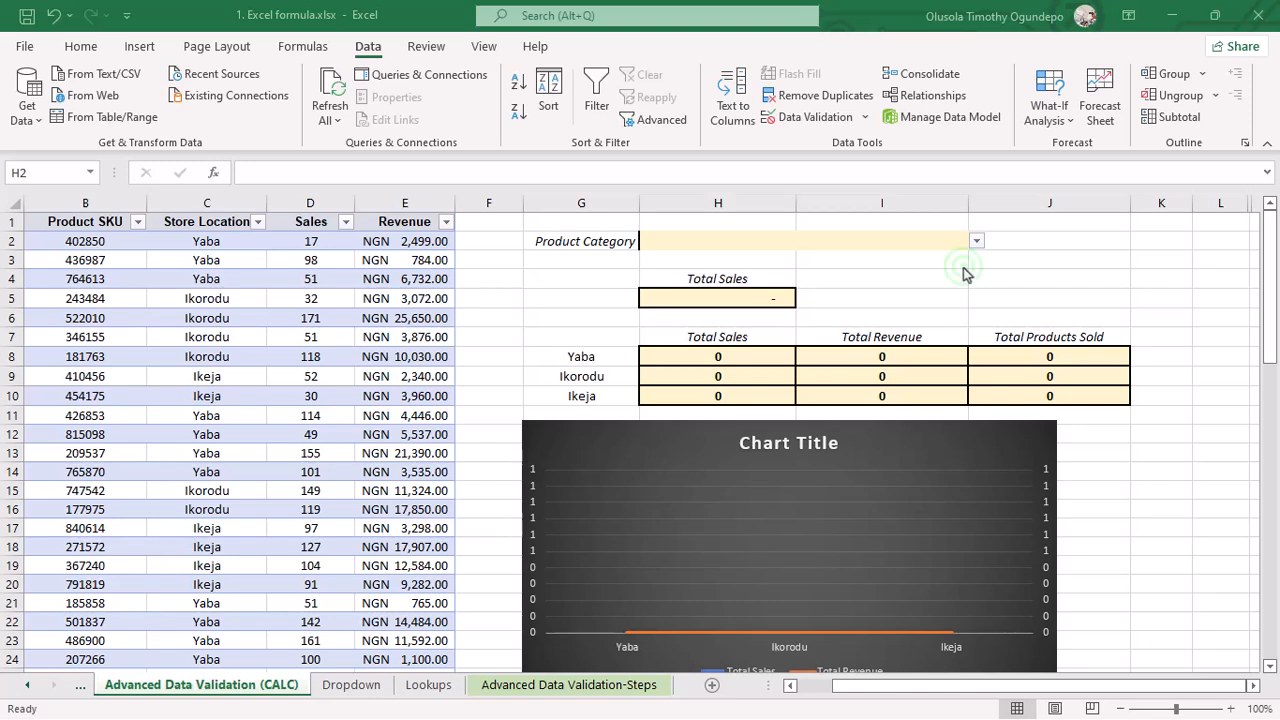
pyautogui.click(963, 267)
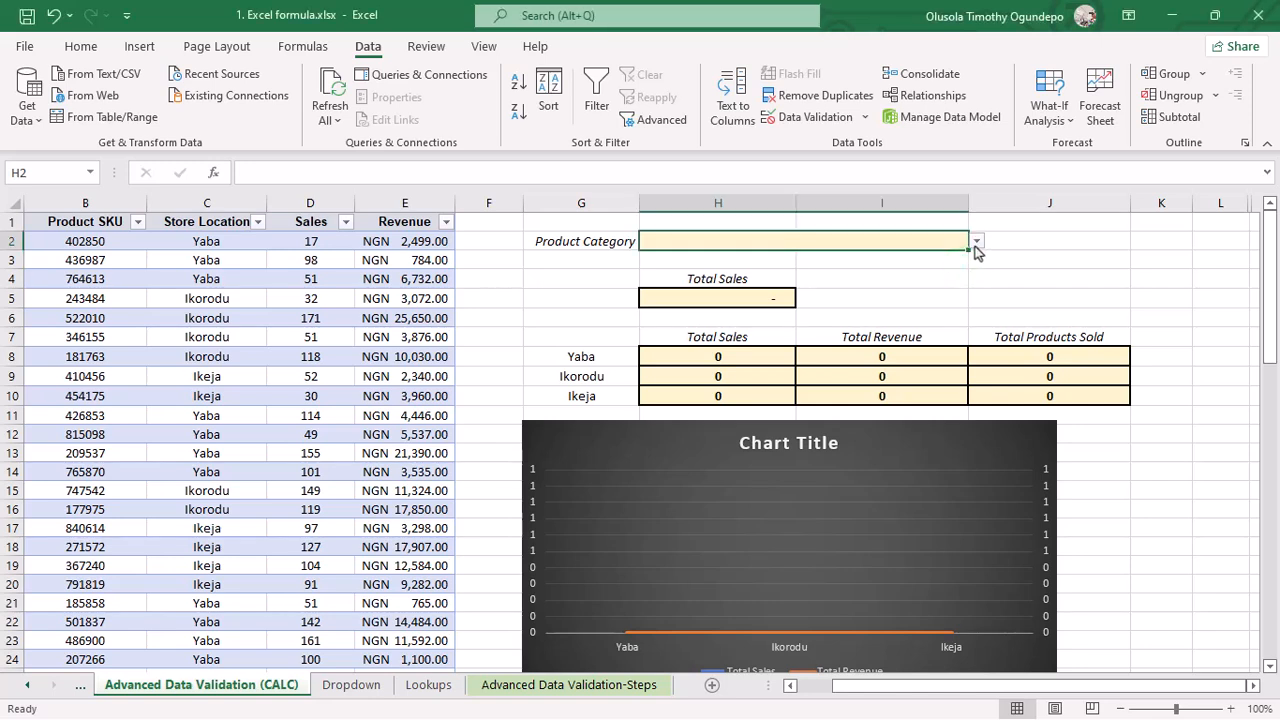
pyautogui.click(977, 244)
pyautogui.click(855, 250)
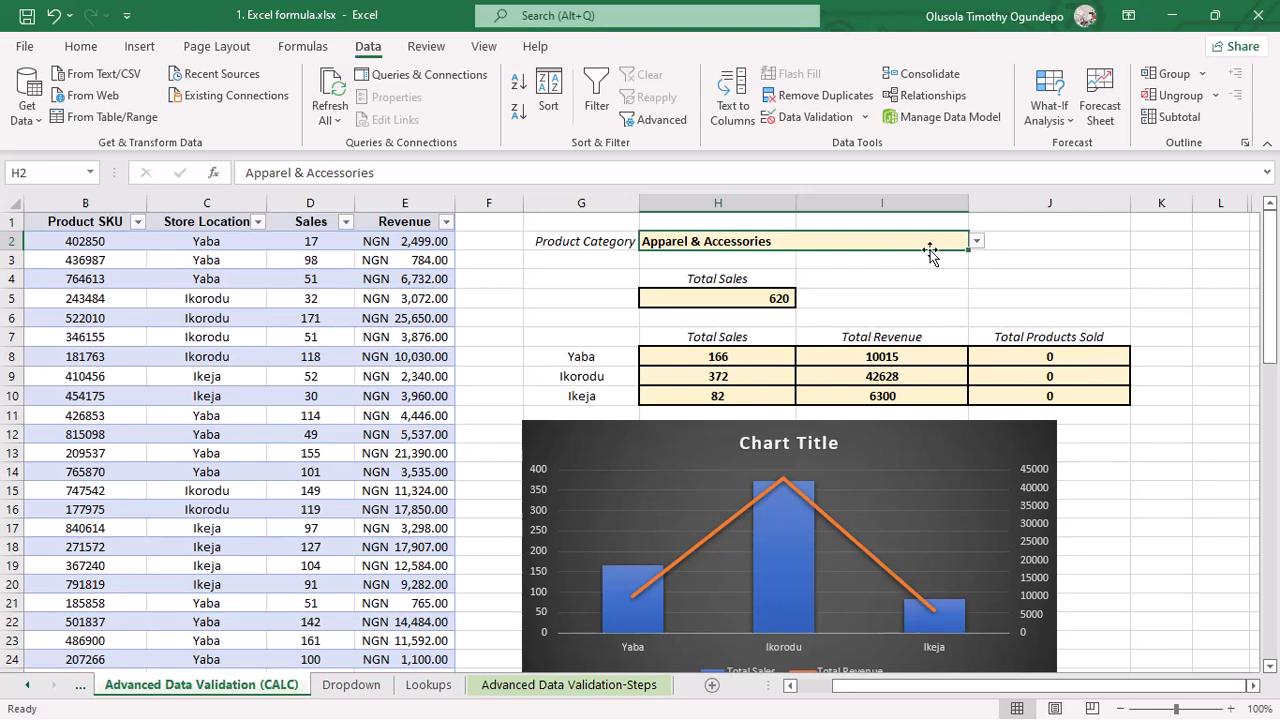
pyautogui.click(976, 241)
pyautogui.click(810, 277)
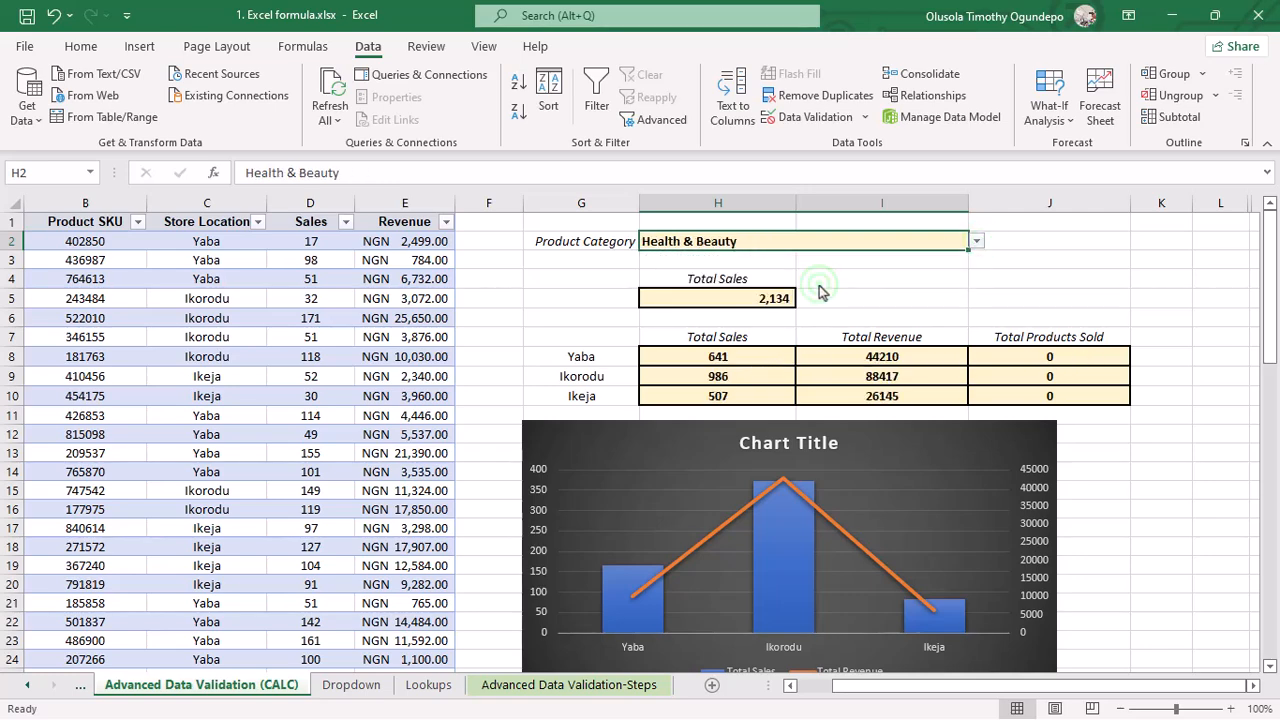
pyautogui.click(976, 241)
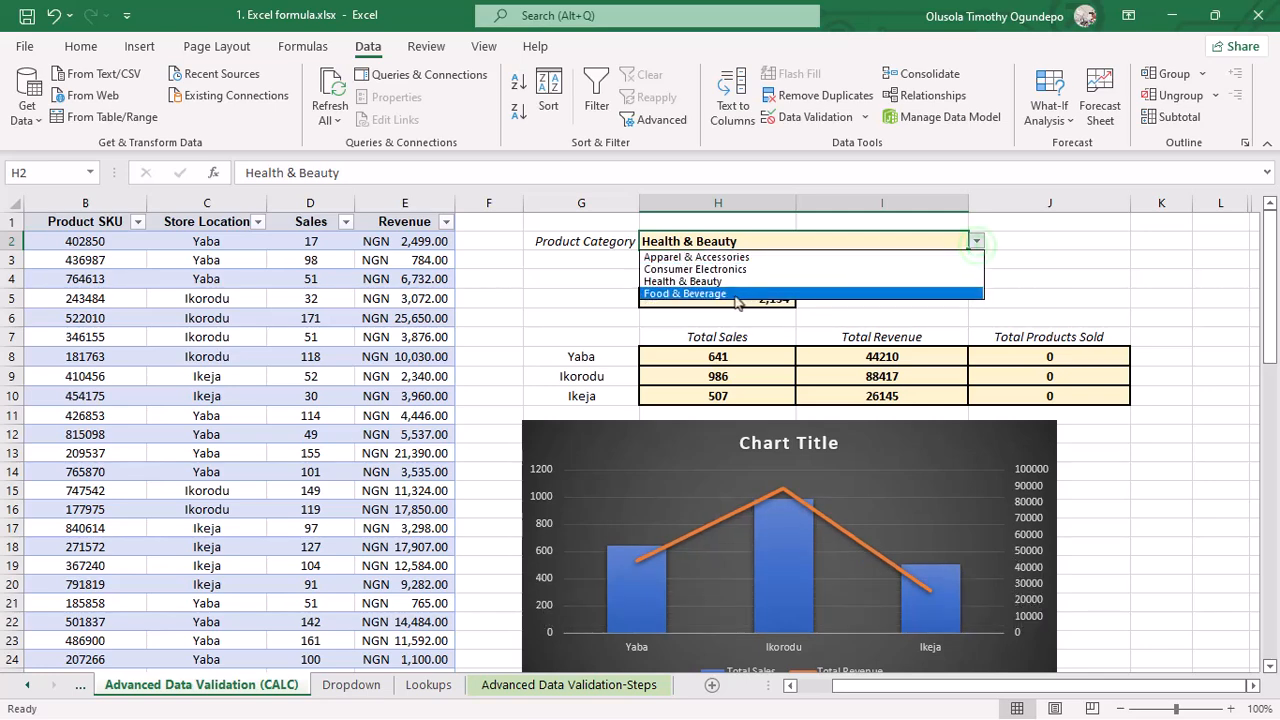
pyautogui.click(718, 269)
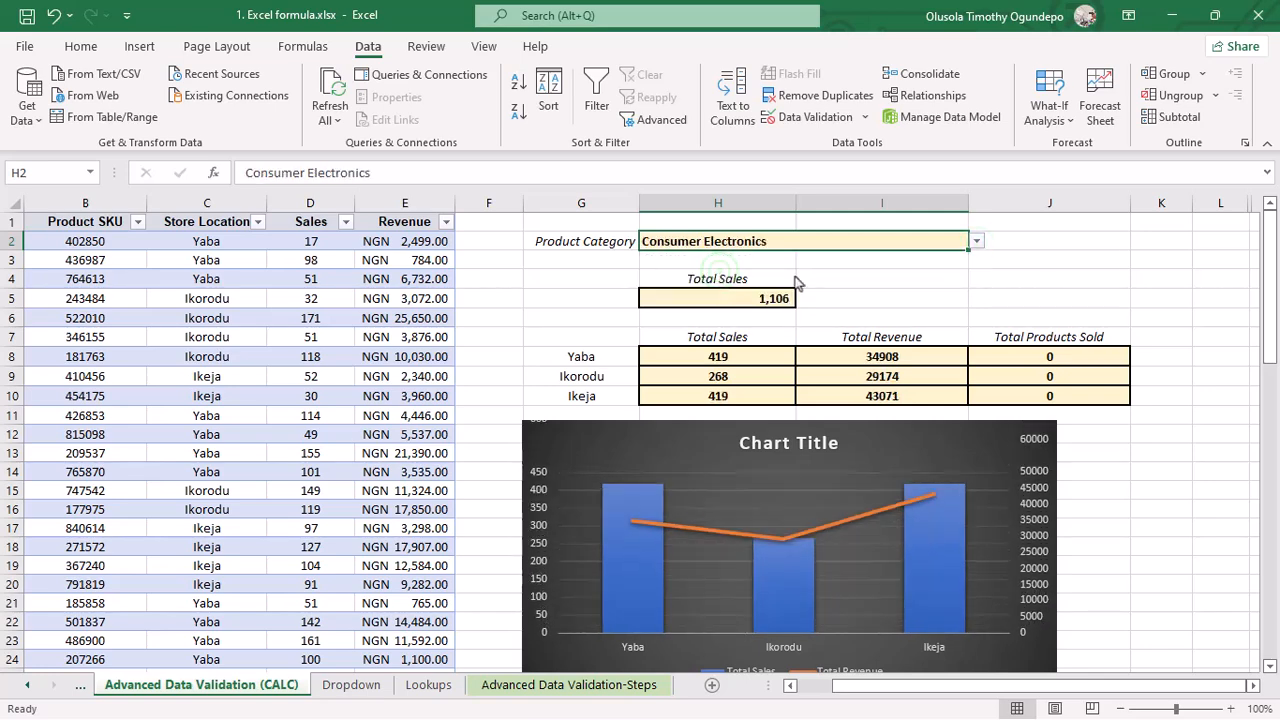